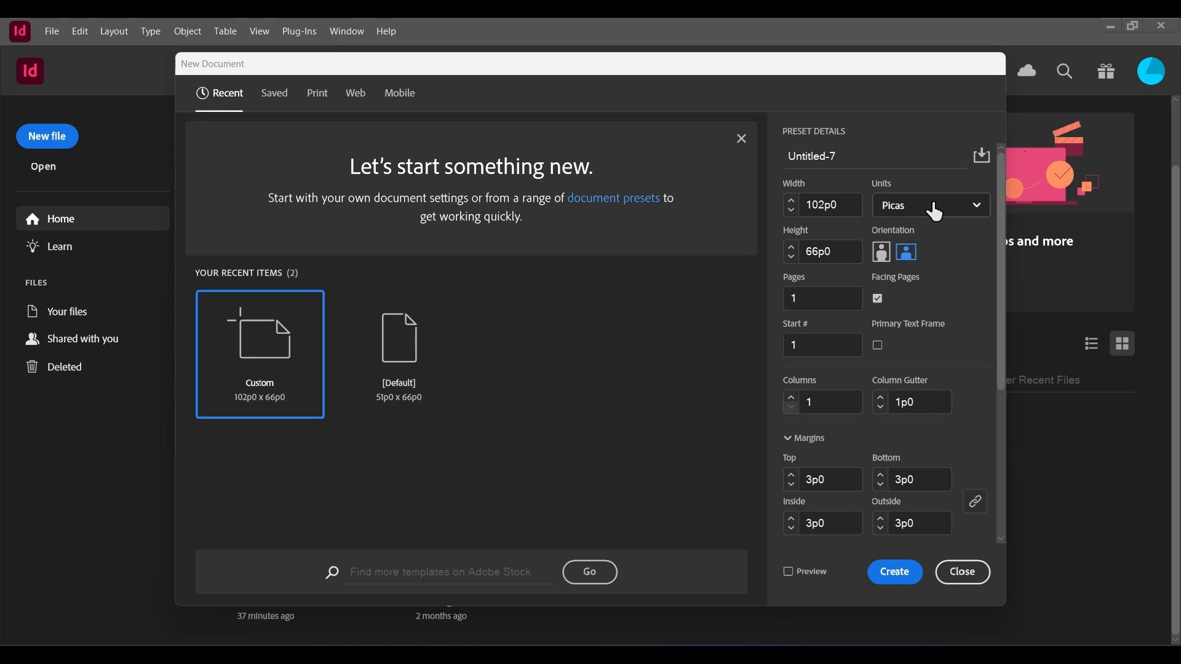
Step: Create a new 17 × 11 in landscape document with its units set to Inches
{"action": "left_click", "coordinate": [940, 212]}
{"action": "left_click", "coordinate": [939, 286]}
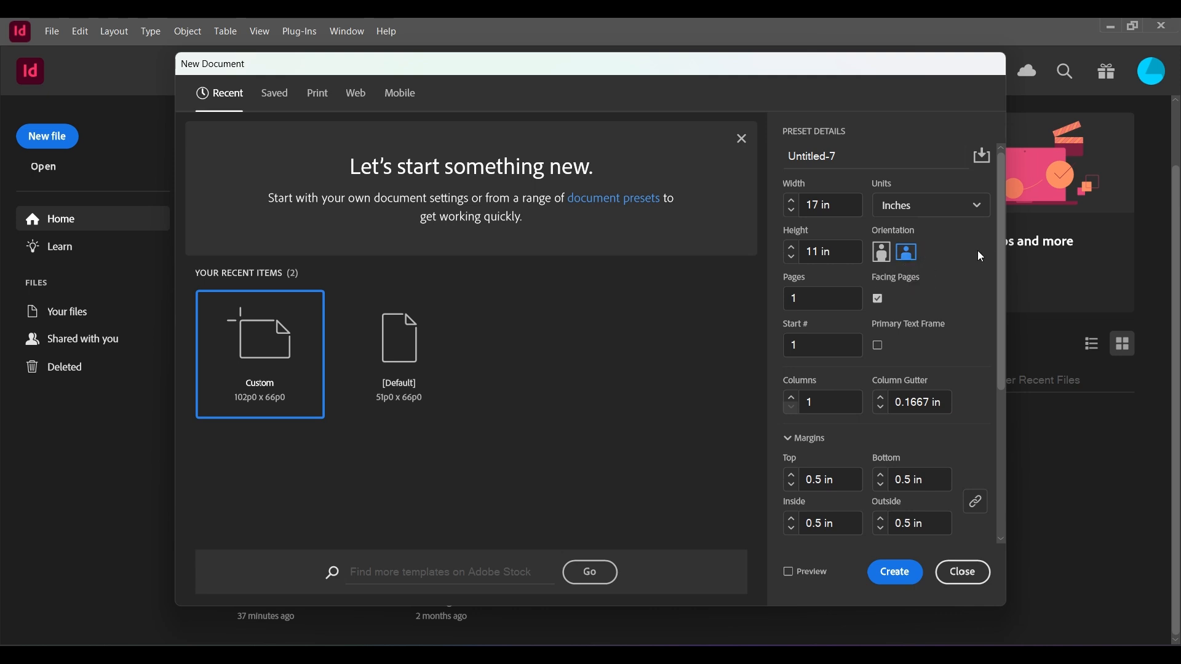
{"action": "scroll", "coordinate": [980, 293], "scroll_direction": "down", "scroll_amount": 5}
{"action": "scroll", "coordinate": [980, 292], "scroll_direction": "down", "scroll_amount": 2}
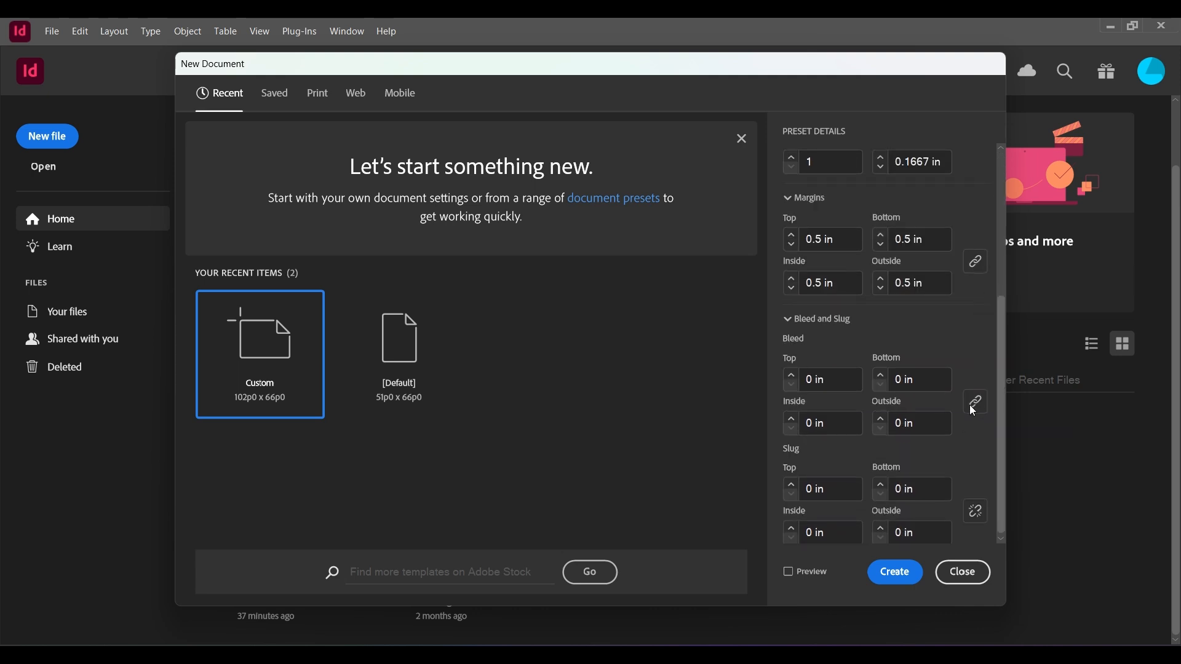
{"action": "scroll", "coordinate": [954, 455], "scroll_direction": "up", "scroll_amount": 7}
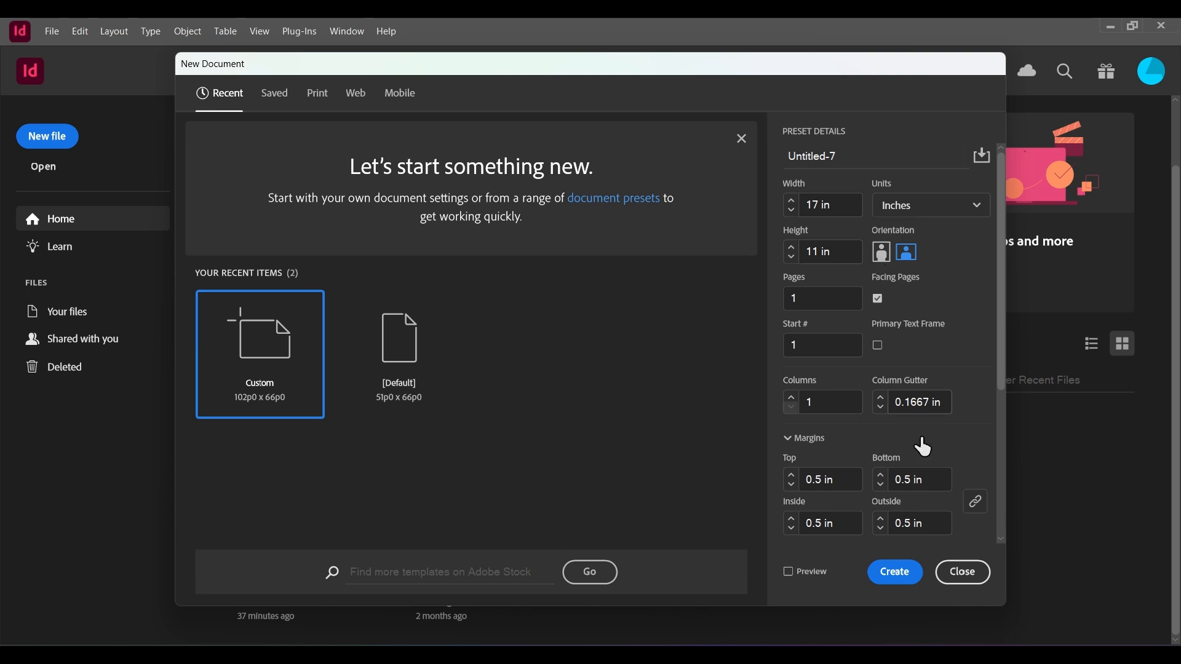
{"action": "left_click", "coordinate": [896, 573]}
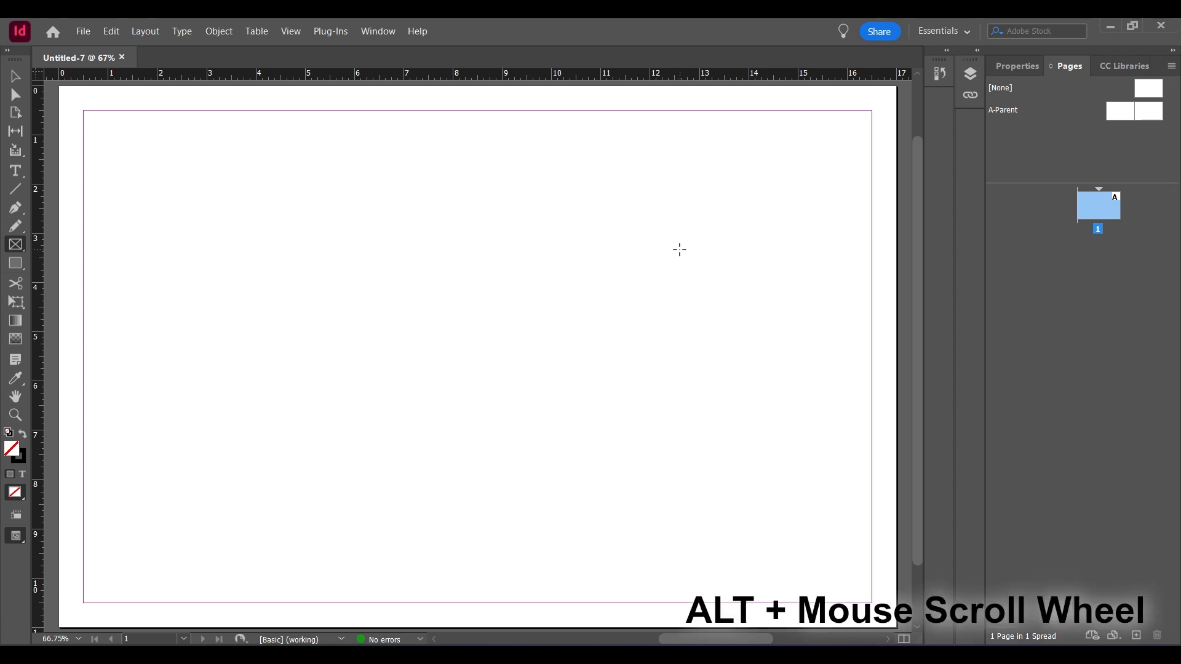
Step: Examine the blank page at different zoom levels and pan across it
{"action": "key", "text": "alt"}
{"action": "scroll", "coordinate": [622, 248], "scroll_direction": "down", "scroll_amount": 5}
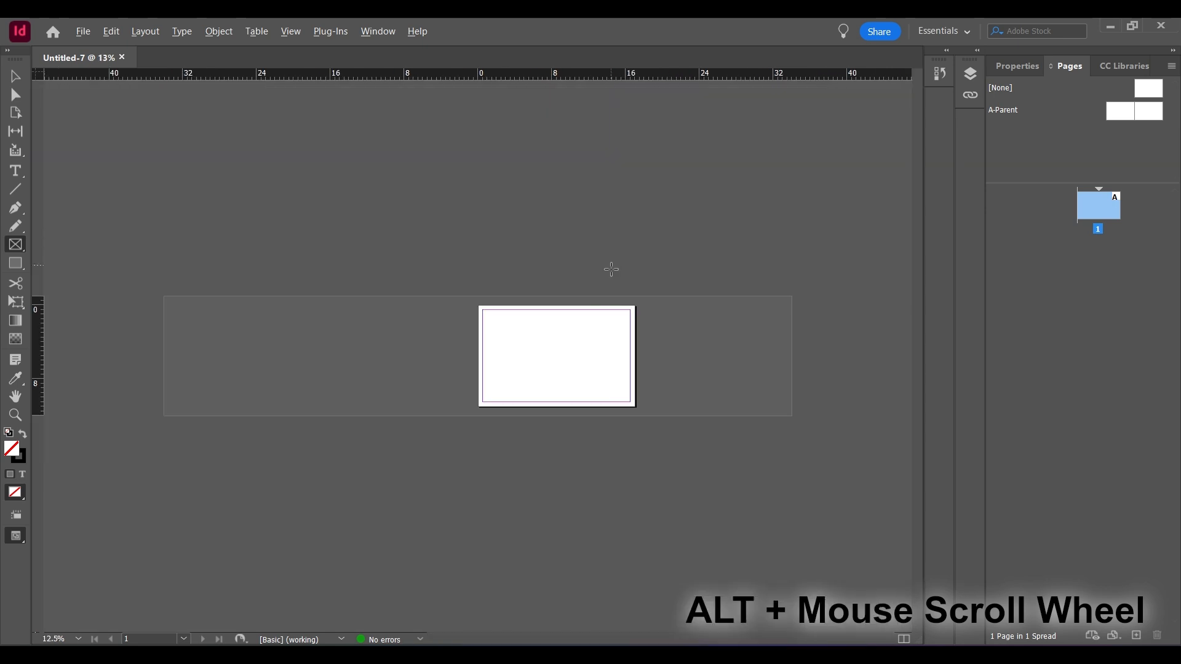
{"action": "scroll", "coordinate": [580, 414], "scroll_direction": "up", "scroll_amount": 5}
{"action": "scroll", "coordinate": [761, 432], "scroll_direction": "down", "scroll_amount": 3}
{"action": "scroll", "coordinate": [762, 433], "scroll_direction": "down", "scroll_amount": 1}
{"action": "scroll", "coordinate": [731, 439], "scroll_direction": "up", "scroll_amount": 3}
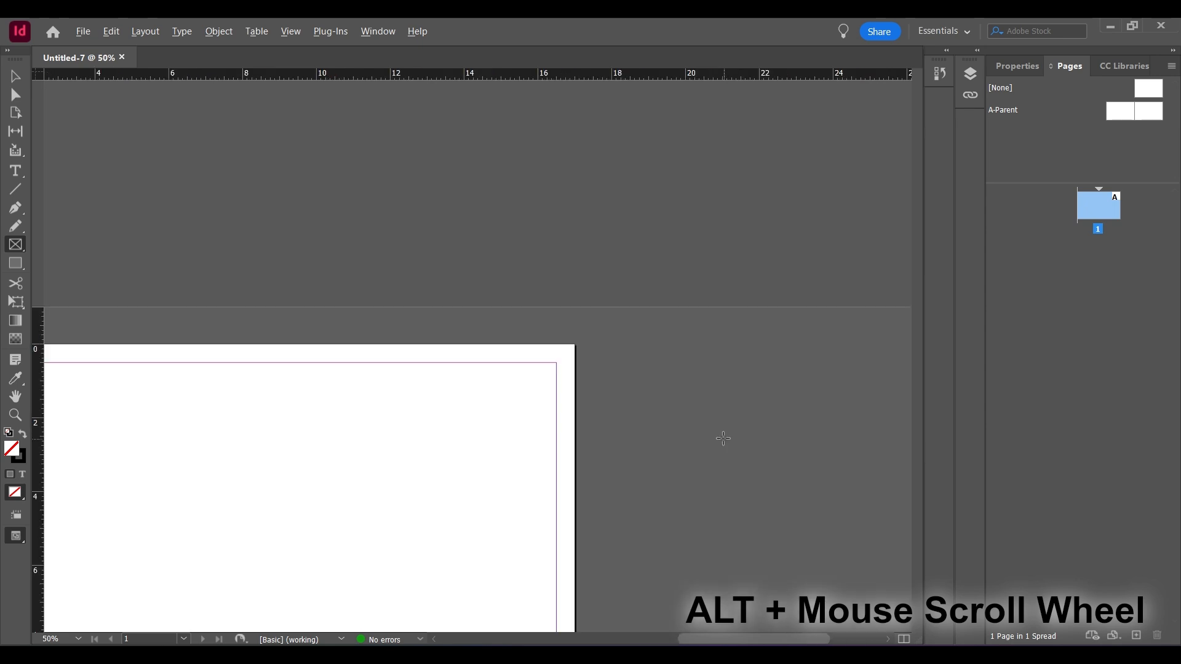
{"action": "scroll", "coordinate": [325, 466], "scroll_direction": "down", "scroll_amount": 3}
{"action": "scroll", "coordinate": [424, 431], "scroll_direction": "up", "scroll_amount": 2}
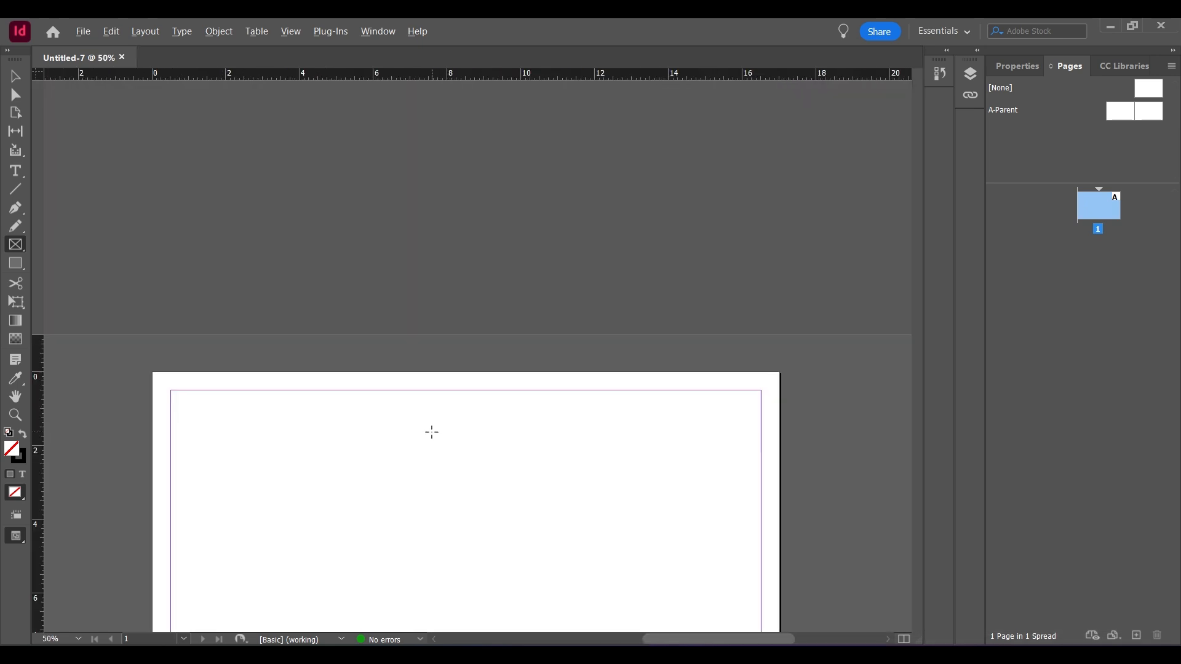
{"action": "scroll", "coordinate": [427, 441], "scroll_direction": "down", "scroll_amount": 2}
{"action": "scroll", "coordinate": [426, 440], "scroll_direction": "up", "scroll_amount": 2}
{"action": "scroll", "coordinate": [550, 501], "scroll_direction": "up", "scroll_amount": 1}
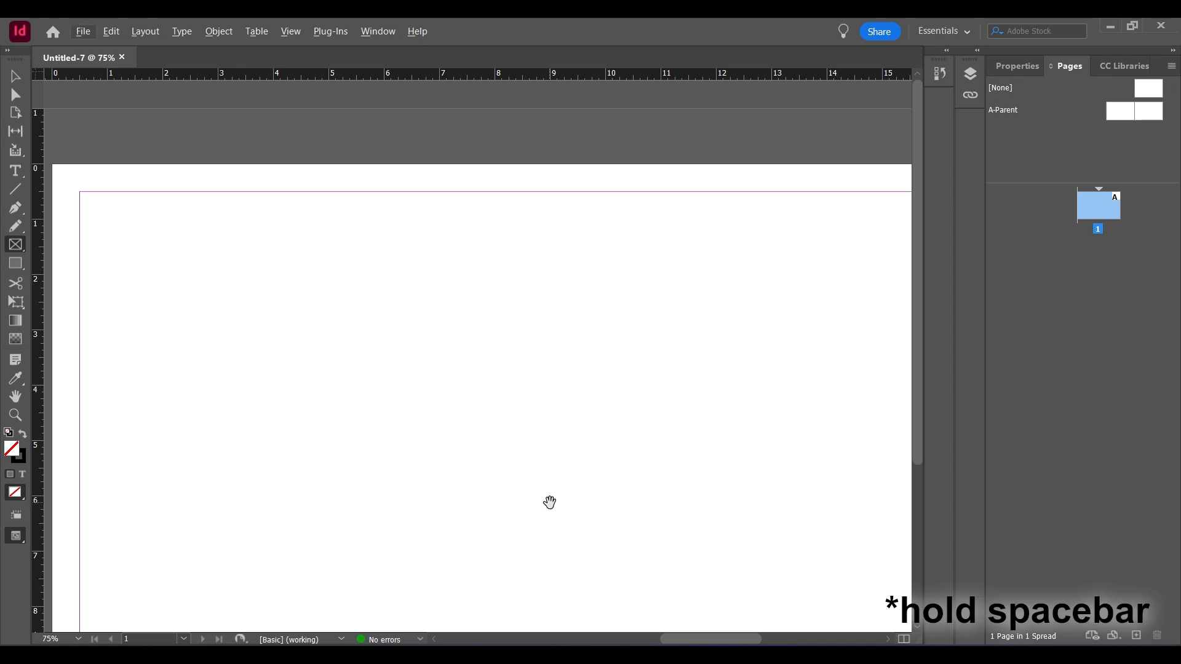
{"action": "left_click_drag", "start_coordinate": [603, 418], "coordinate": [537, 334]}
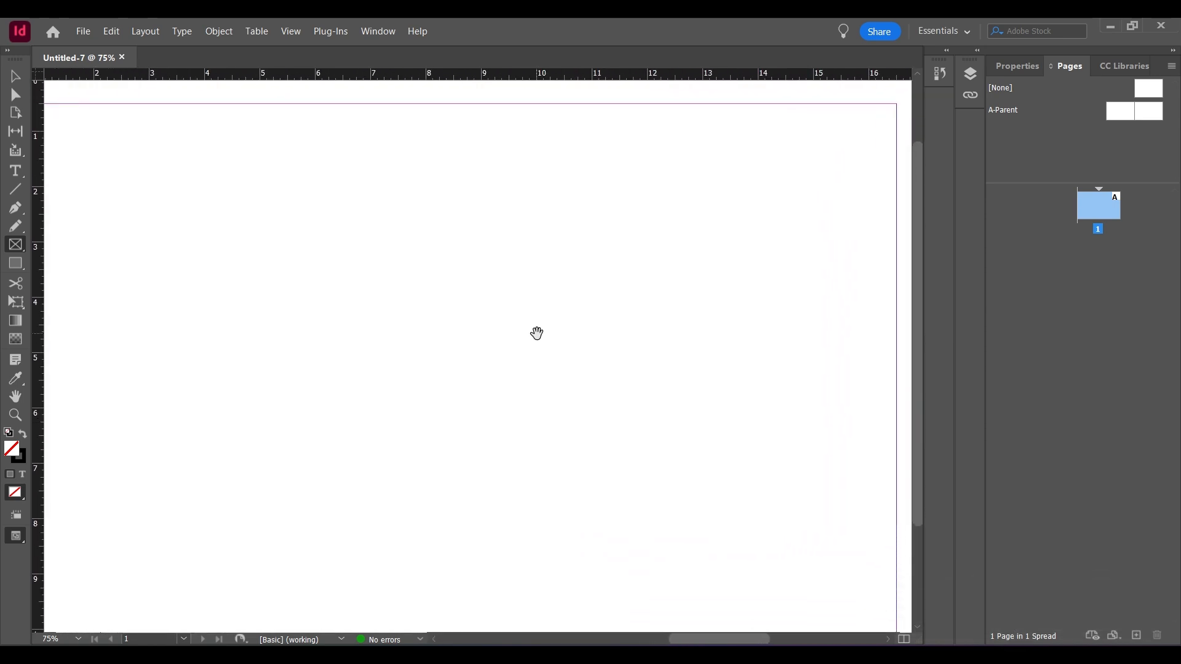
{"action": "key", "text": "ctrl+minus"}
{"action": "key", "text": "alt"}
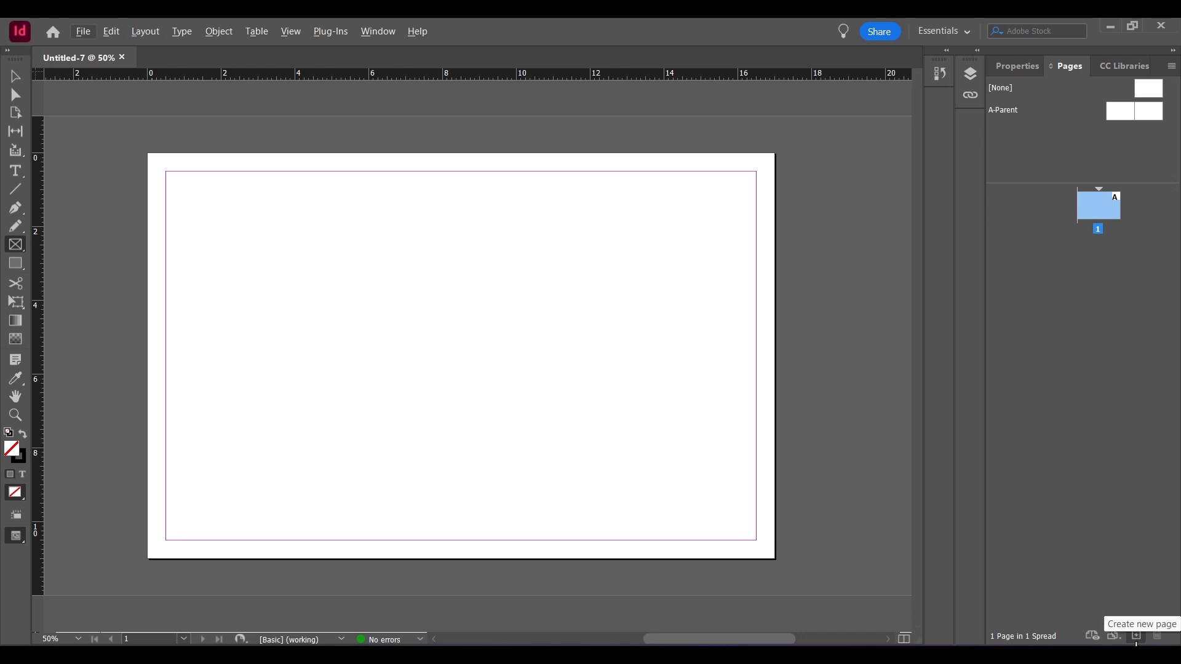
Step: Add two new pages to the document and select page 2
{"action": "left_click", "coordinate": [1136, 637]}
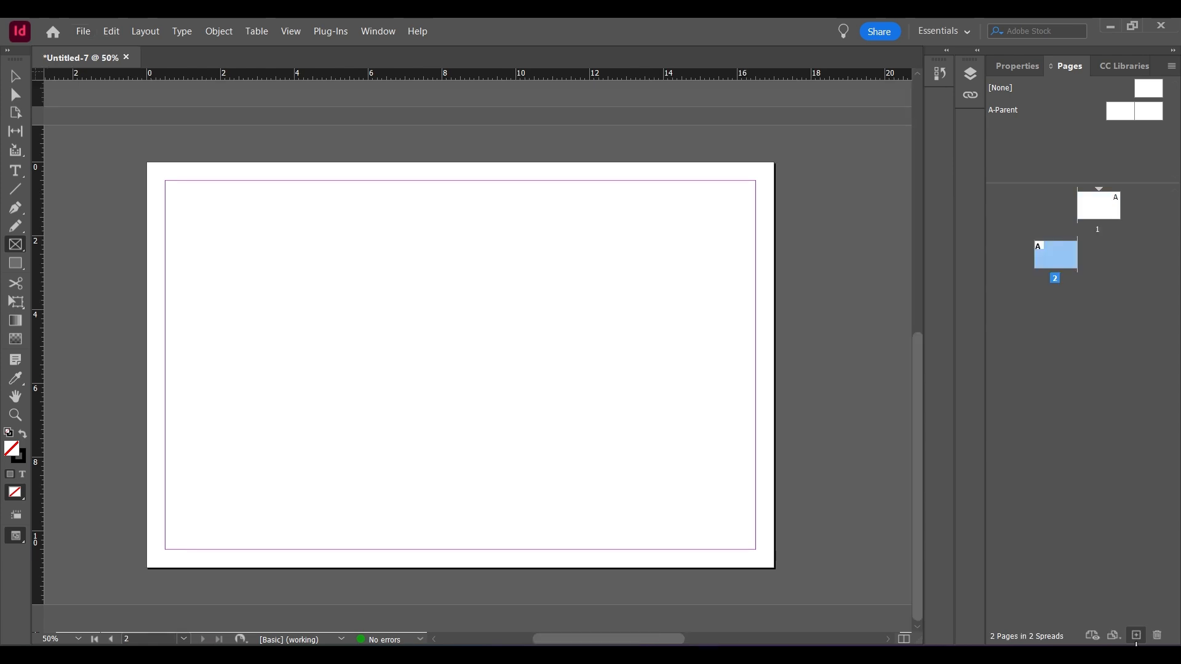
{"action": "left_click", "coordinate": [1136, 637]}
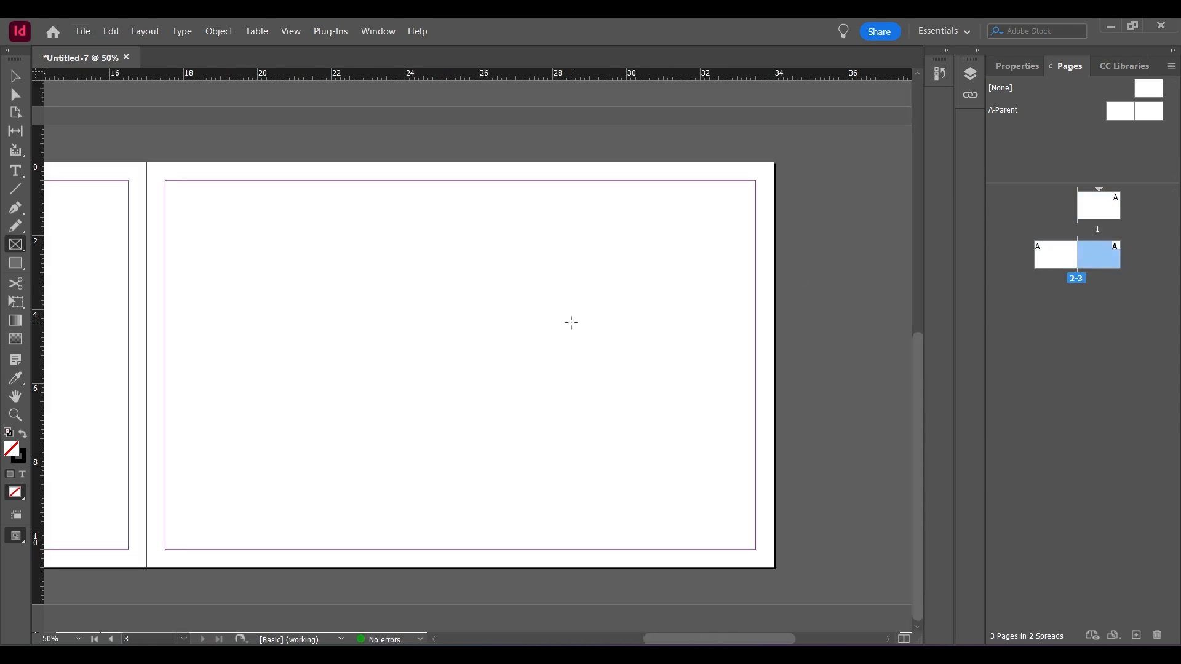
{"action": "scroll", "coordinate": [485, 316], "scroll_direction": "down", "scroll_amount": 1}
{"action": "left_click_drag", "start_coordinate": [330, 421], "coordinate": [532, 427]}
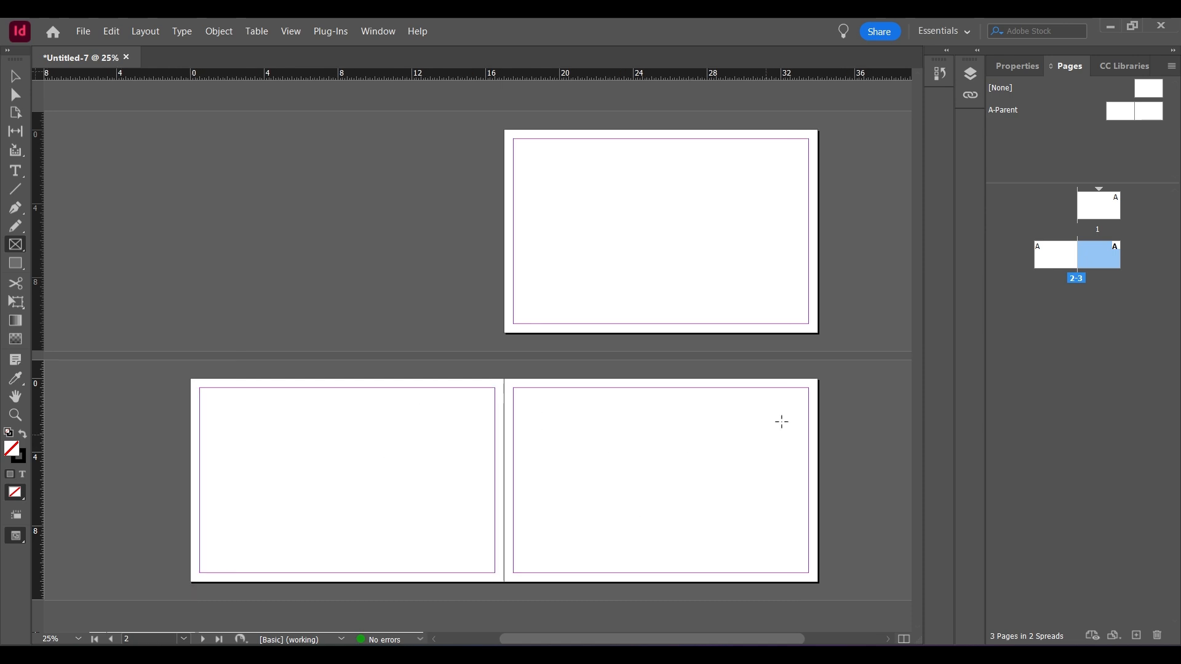
{"action": "left_click", "coordinate": [1057, 256]}
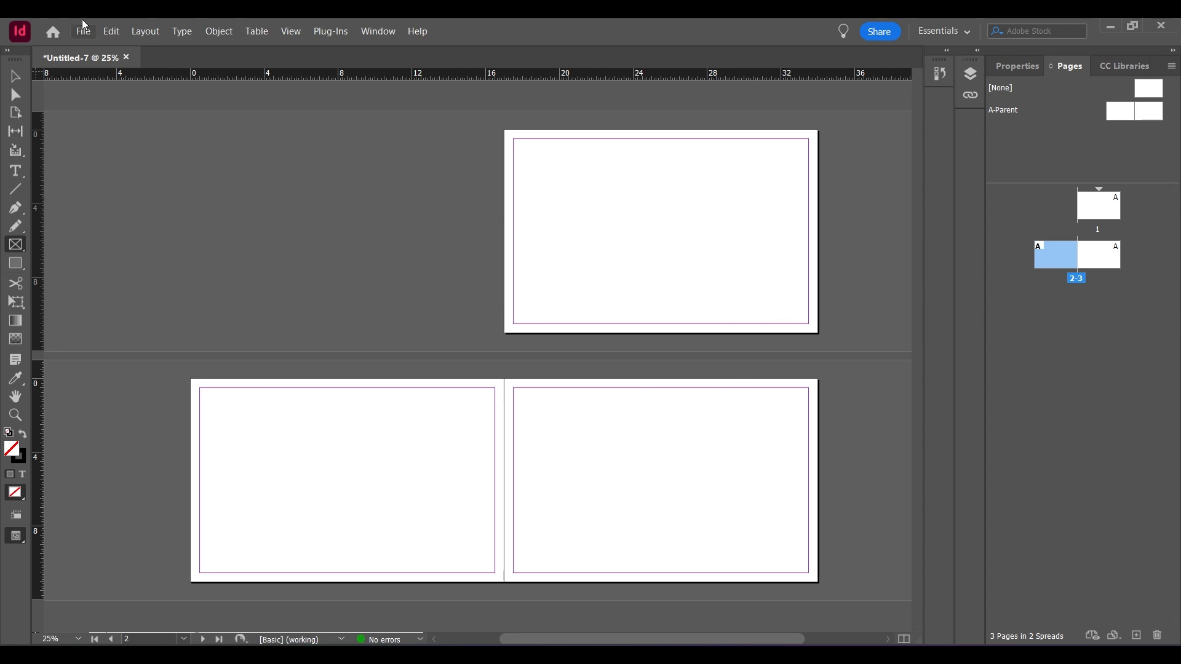
Step: Turn off Facing Pages in the document setup so the three pages become single pages
{"action": "left_click", "coordinate": [80, 38]}
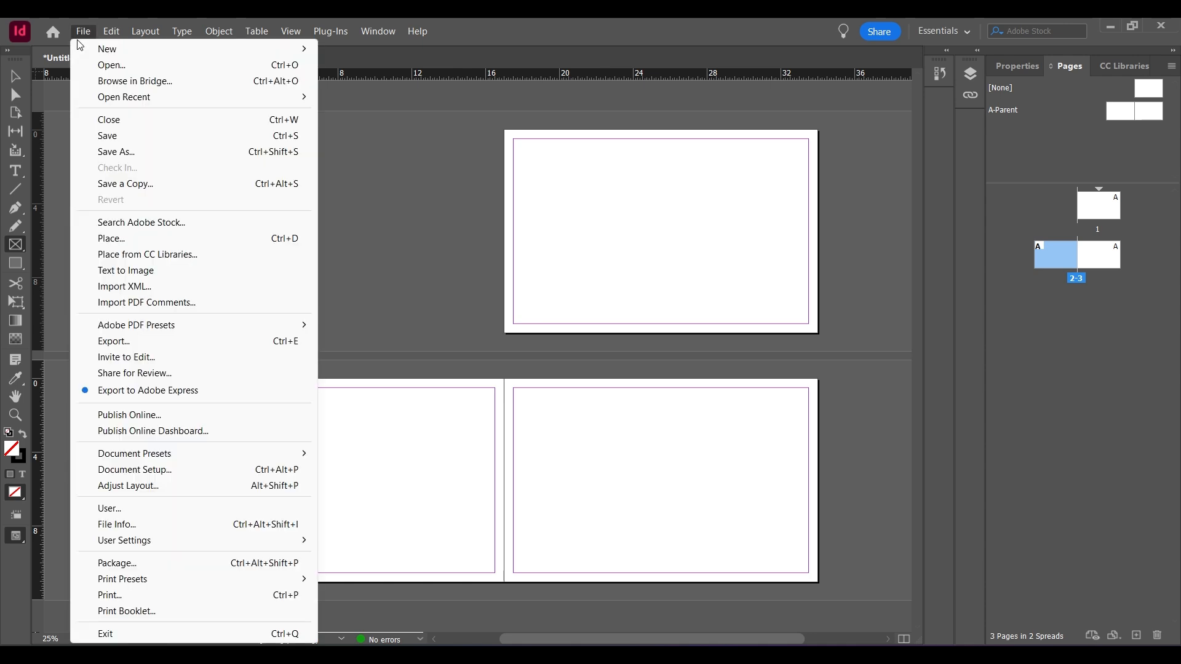
{"action": "left_click", "coordinate": [169, 470]}
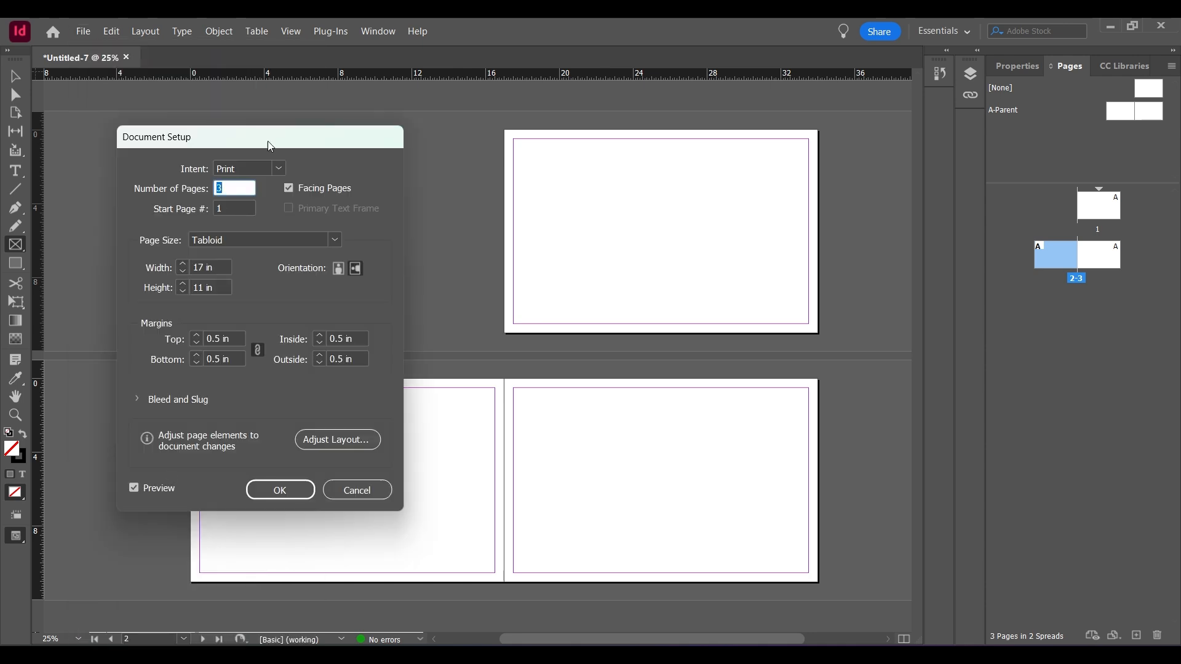
{"action": "left_click", "coordinate": [288, 189]}
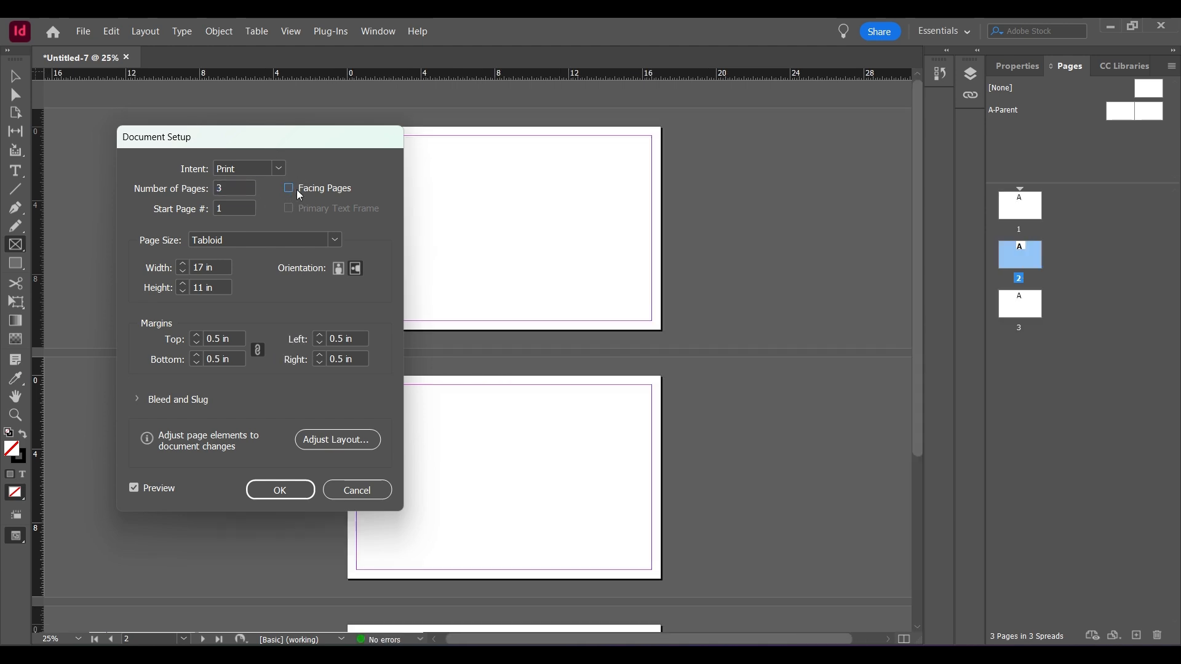
{"action": "left_click", "coordinate": [278, 490]}
{"action": "scroll", "coordinate": [416, 401], "scroll_direction": "down", "scroll_amount": 4}
{"action": "scroll", "coordinate": [418, 402], "scroll_direction": "up", "scroll_amount": 4}
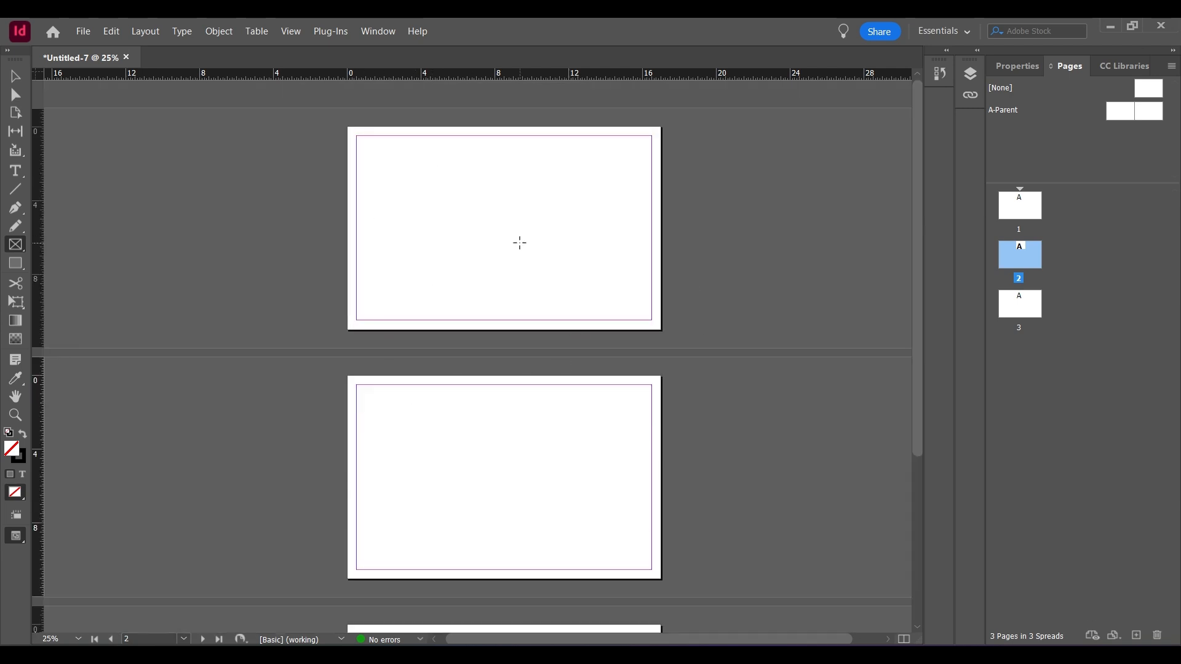
Step: Delete the right-hand page of the A-Parent spread, leaving a single parent page
{"action": "left_click", "coordinate": [1021, 203]}
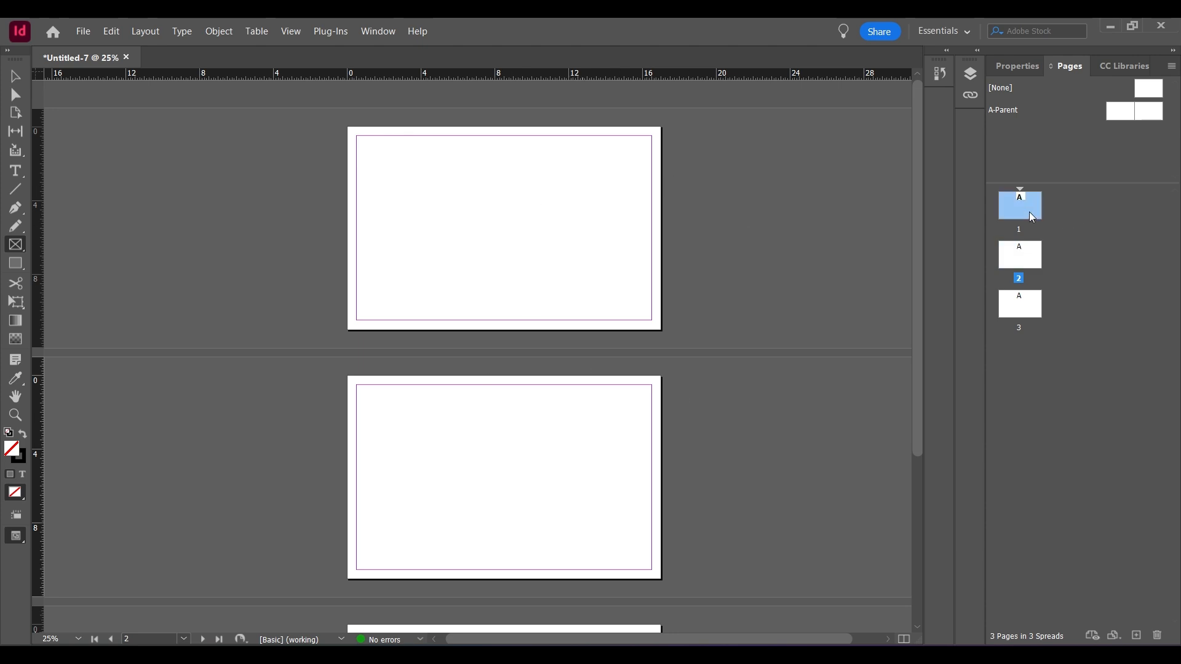
{"action": "key", "text": "ctrl+equal"}
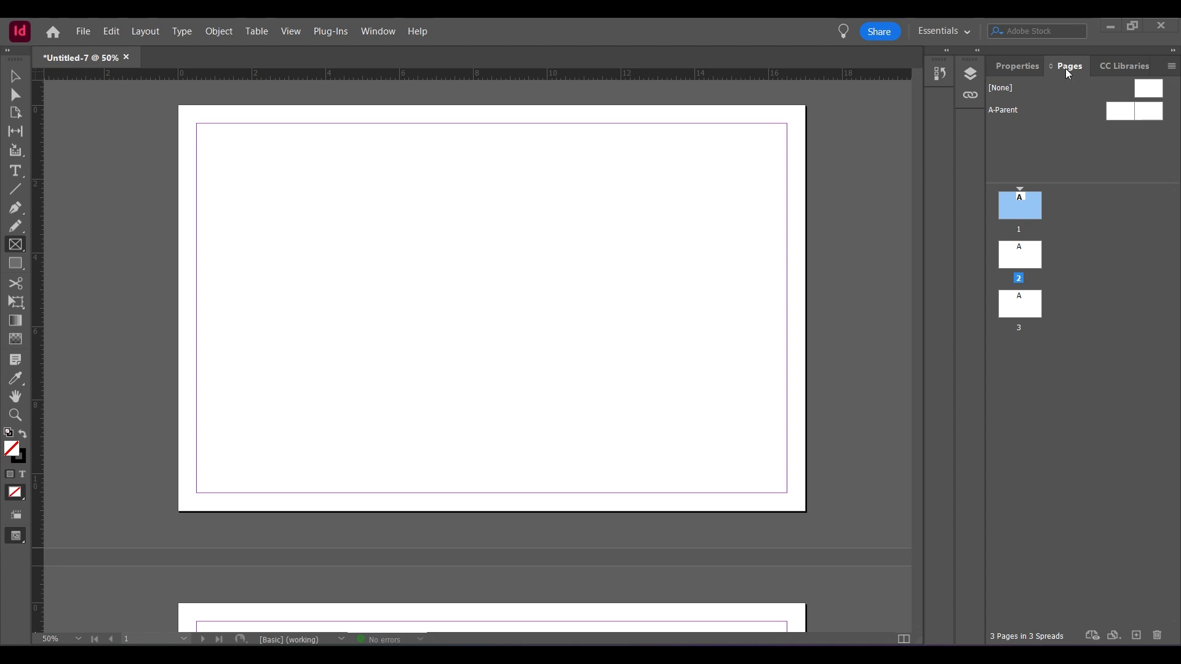
{"action": "left_click", "coordinate": [993, 115]}
{"action": "right_click", "coordinate": [1150, 117]}
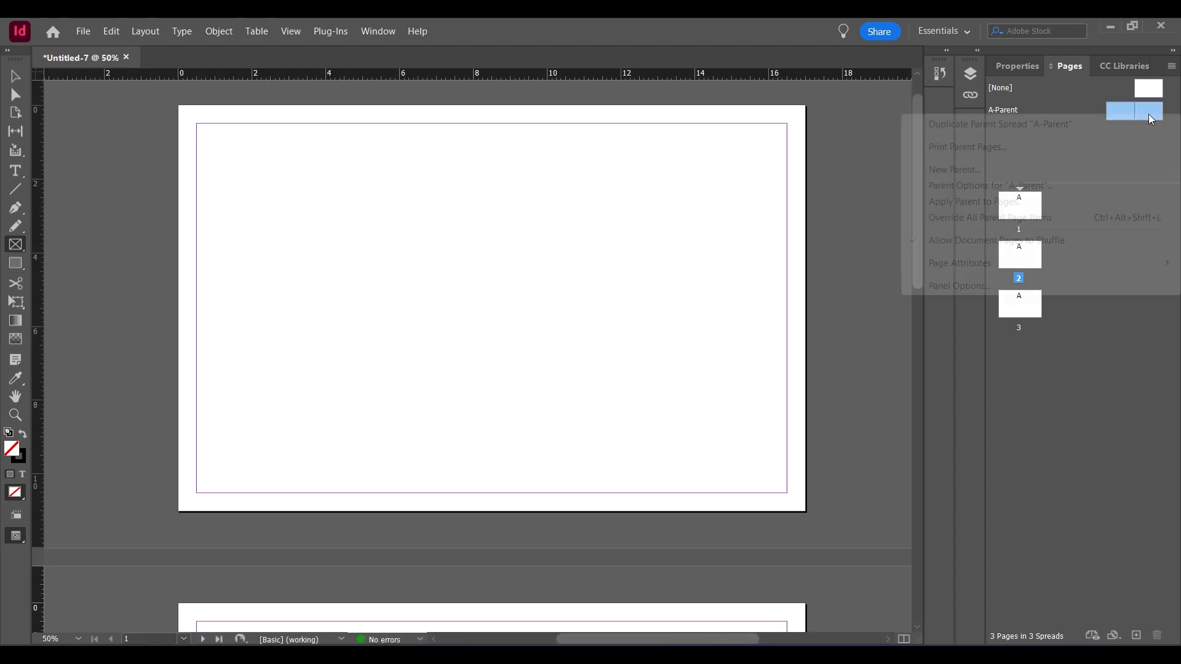
{"action": "left_click", "coordinate": [1142, 114]}
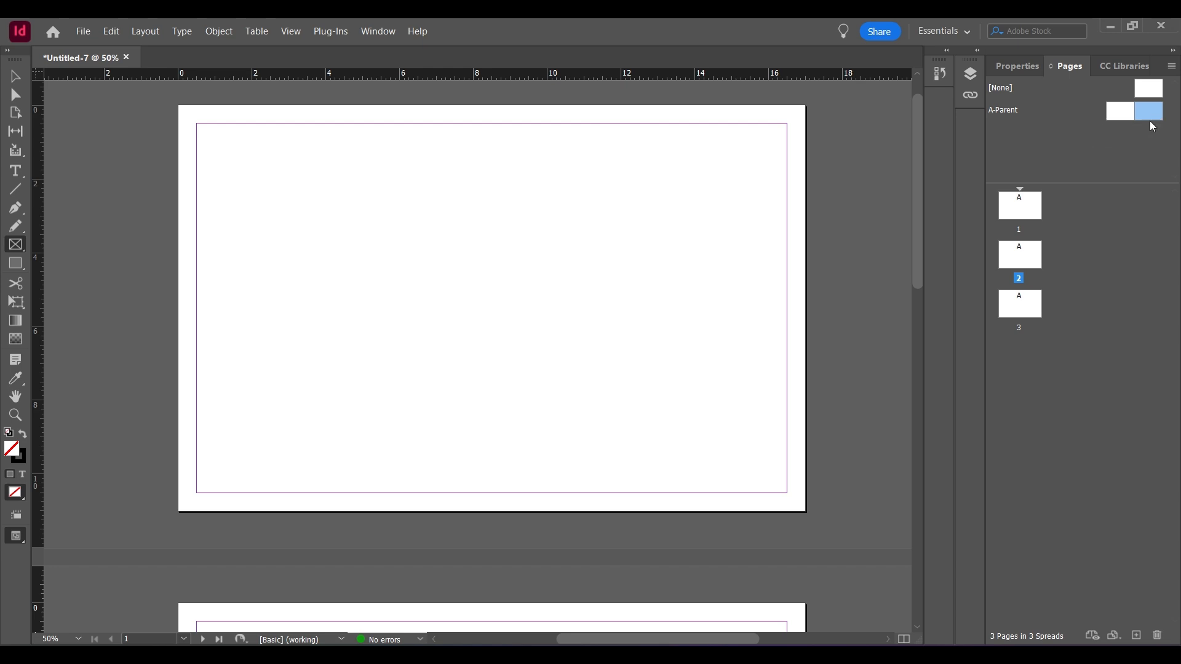
{"action": "right_click", "coordinate": [1148, 115]}
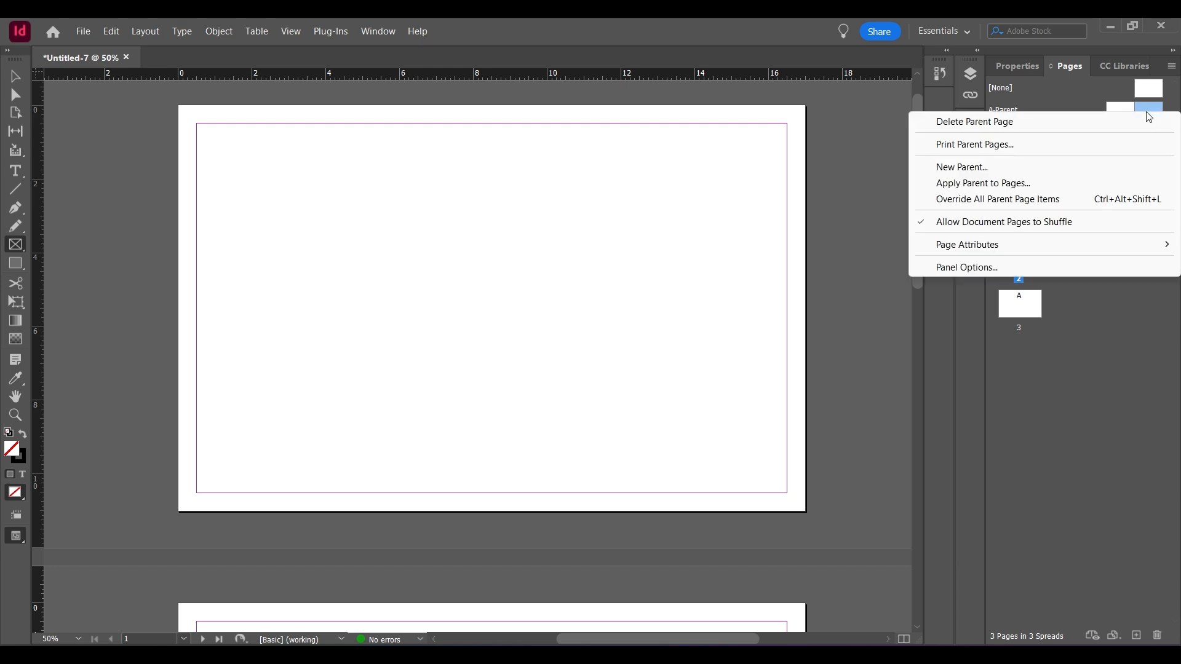
{"action": "left_click", "coordinate": [1067, 123]}
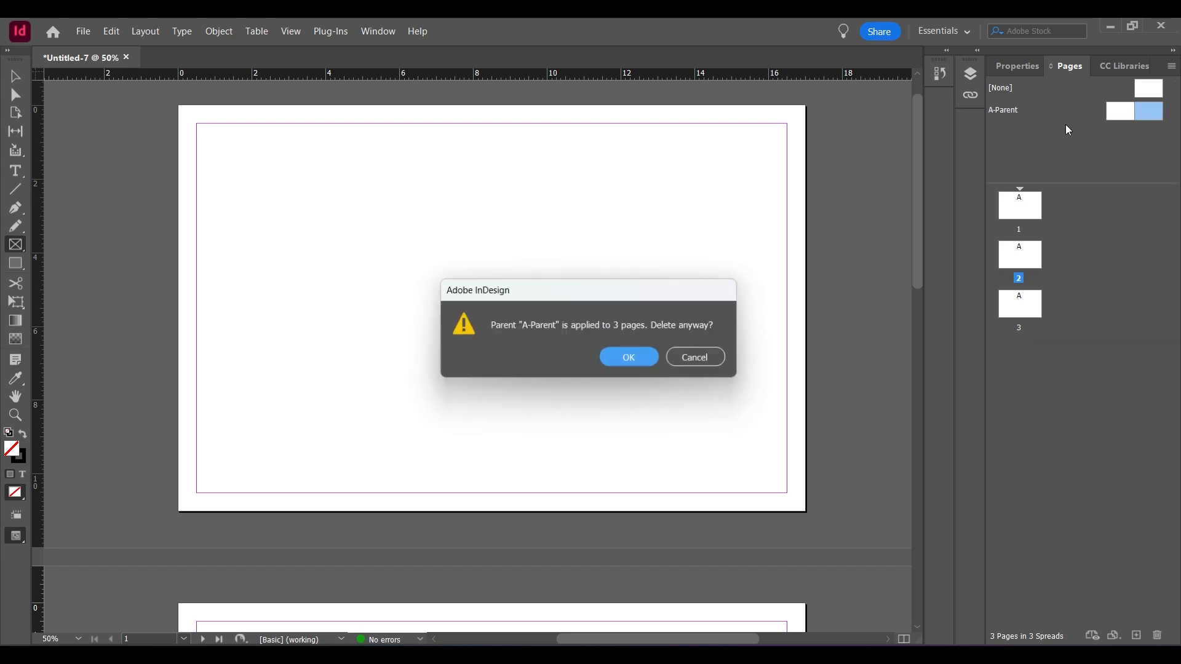
{"action": "left_click", "coordinate": [632, 362]}
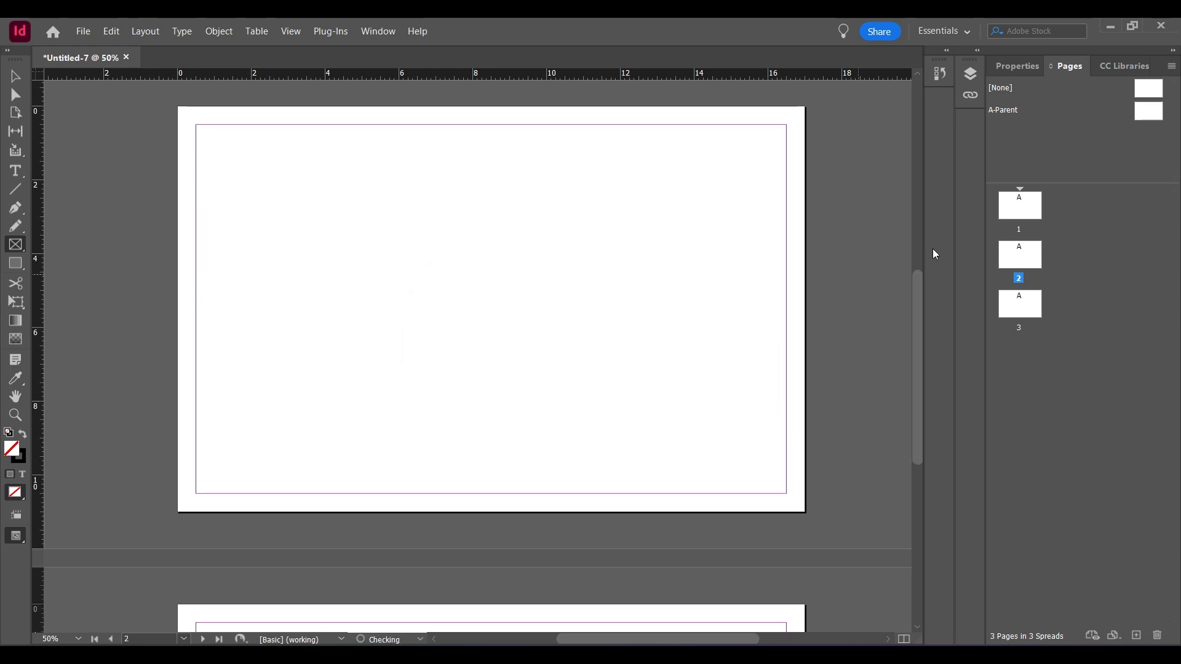
Step: Create a new one-page parent with prefix B, based on [None], at Tabloid size, 17 × 11 in landscape
{"action": "left_click", "coordinate": [1056, 112]}
{"action": "left_click", "coordinate": [1016, 150]}
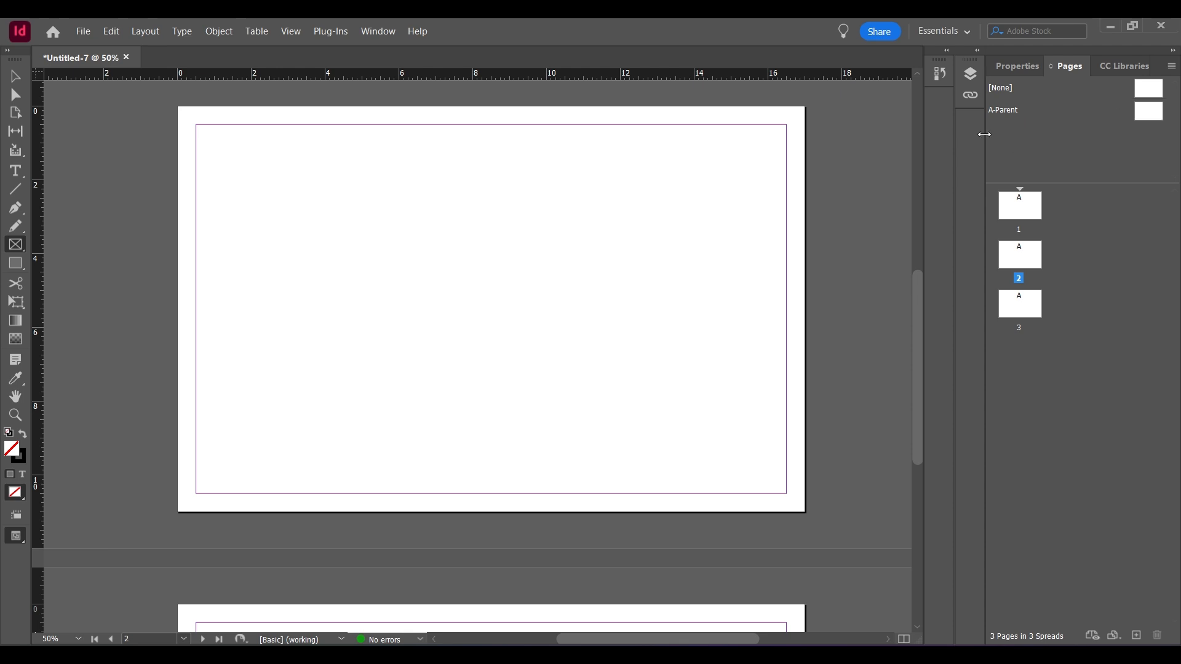
{"action": "right_click", "coordinate": [1025, 142]}
{"action": "left_click", "coordinate": [1027, 121]}
{"action": "left_click", "coordinate": [1027, 116]}
{"action": "right_click", "coordinate": [1005, 149]}
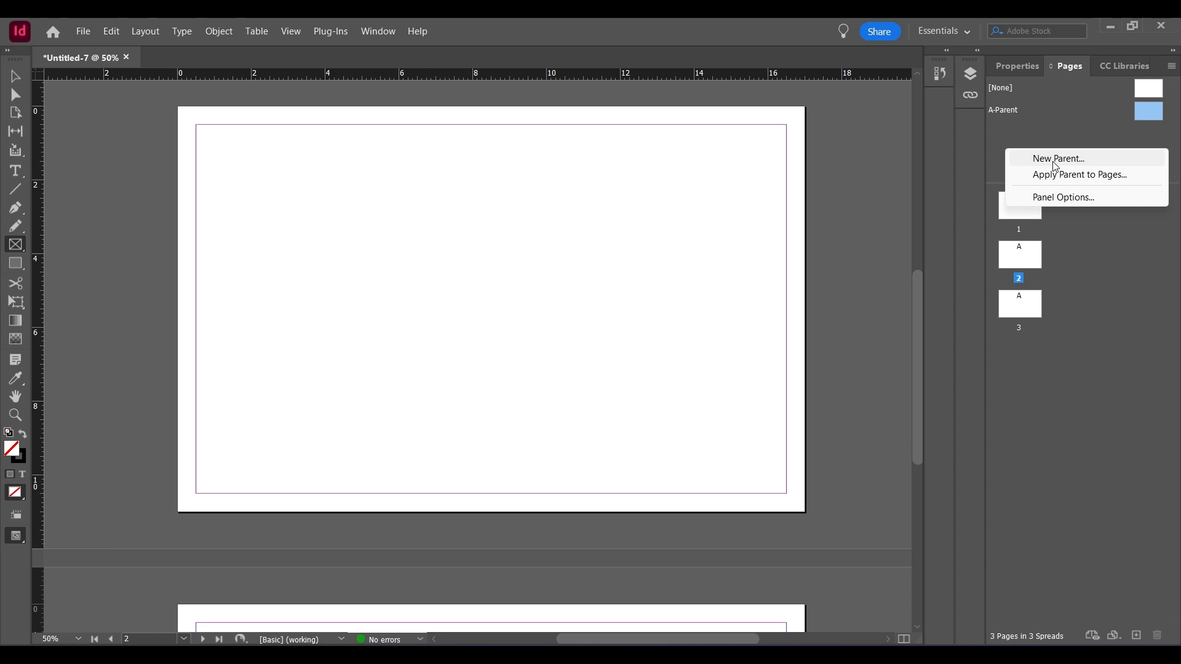
{"action": "left_click", "coordinate": [1070, 161]}
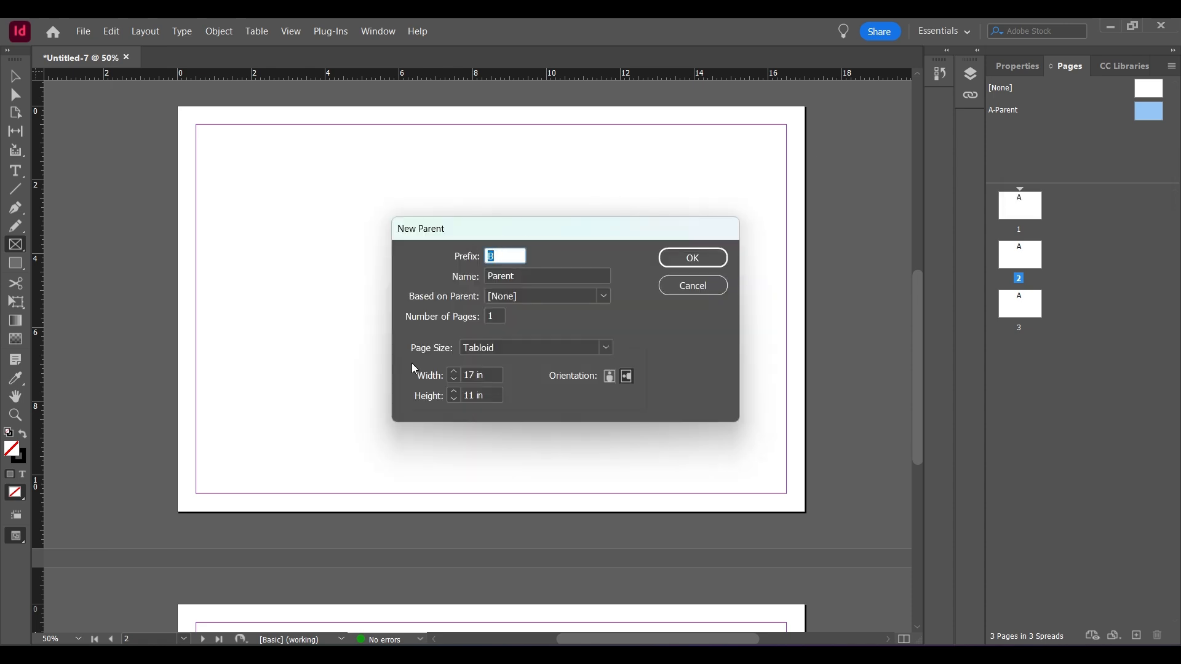
{"action": "left_click", "coordinate": [699, 267]}
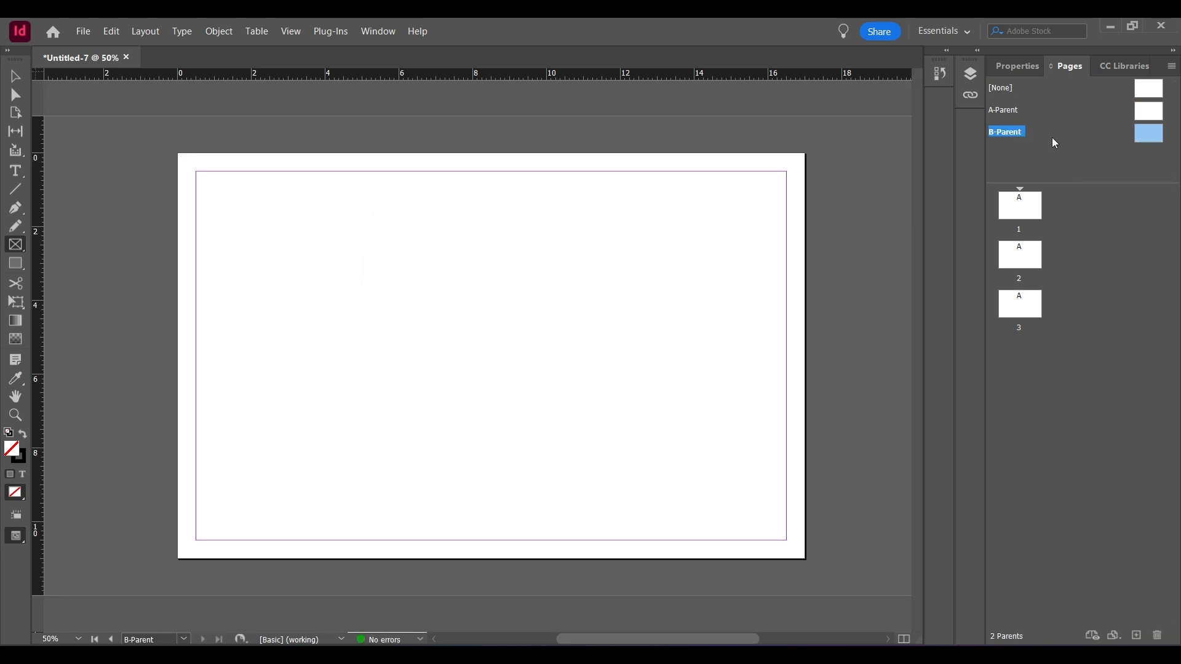
Step: Select the A-Parent page instead of B-Parent
{"action": "left_click", "coordinate": [1013, 116]}
{"action": "left_click", "coordinate": [1036, 134]}
{"action": "left_click", "coordinate": [1013, 118]}
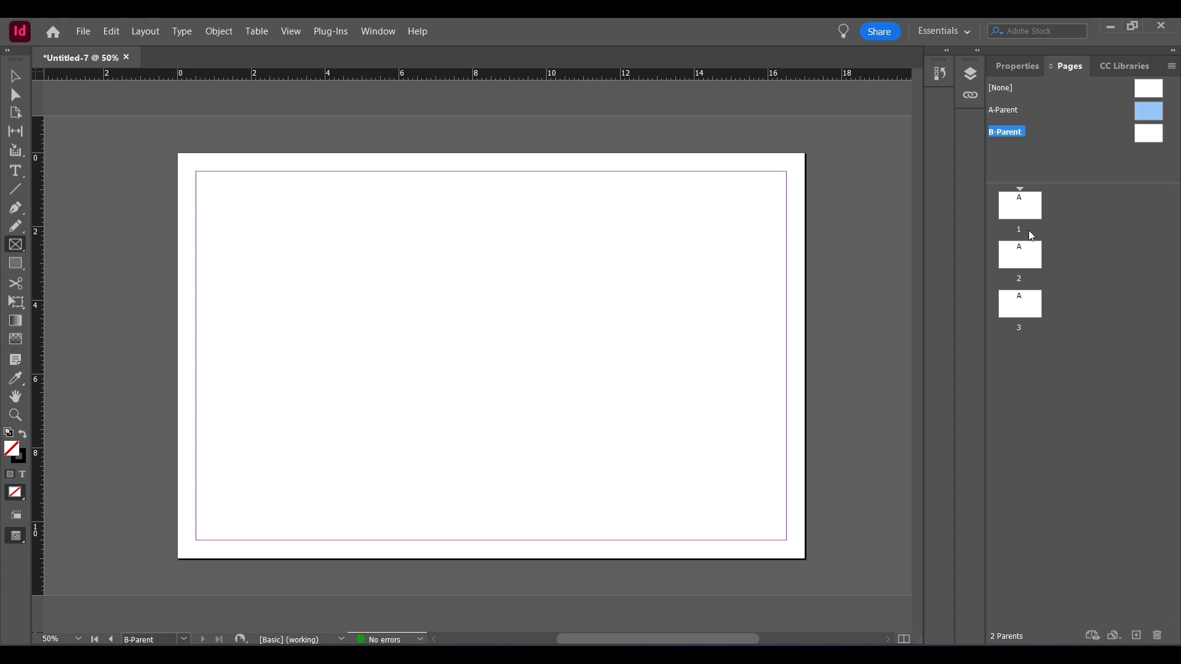
Step: Show the document's layers and add a new layer above Layer 1
{"action": "left_click", "coordinate": [971, 74]}
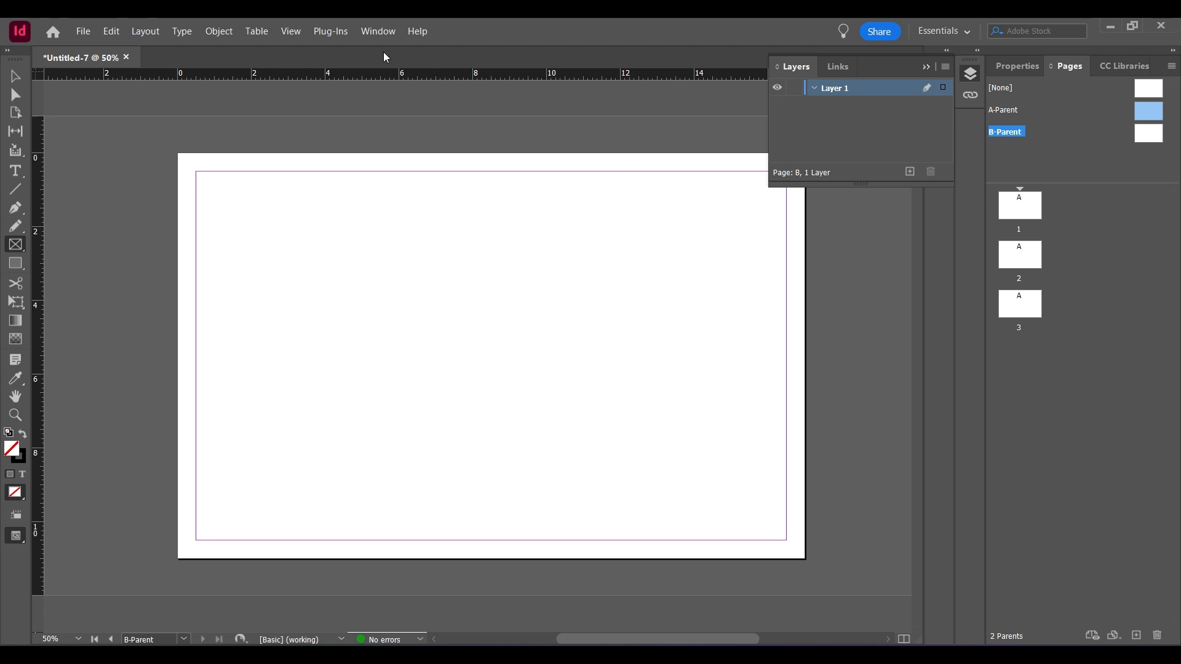
{"action": "left_click", "coordinate": [385, 36]}
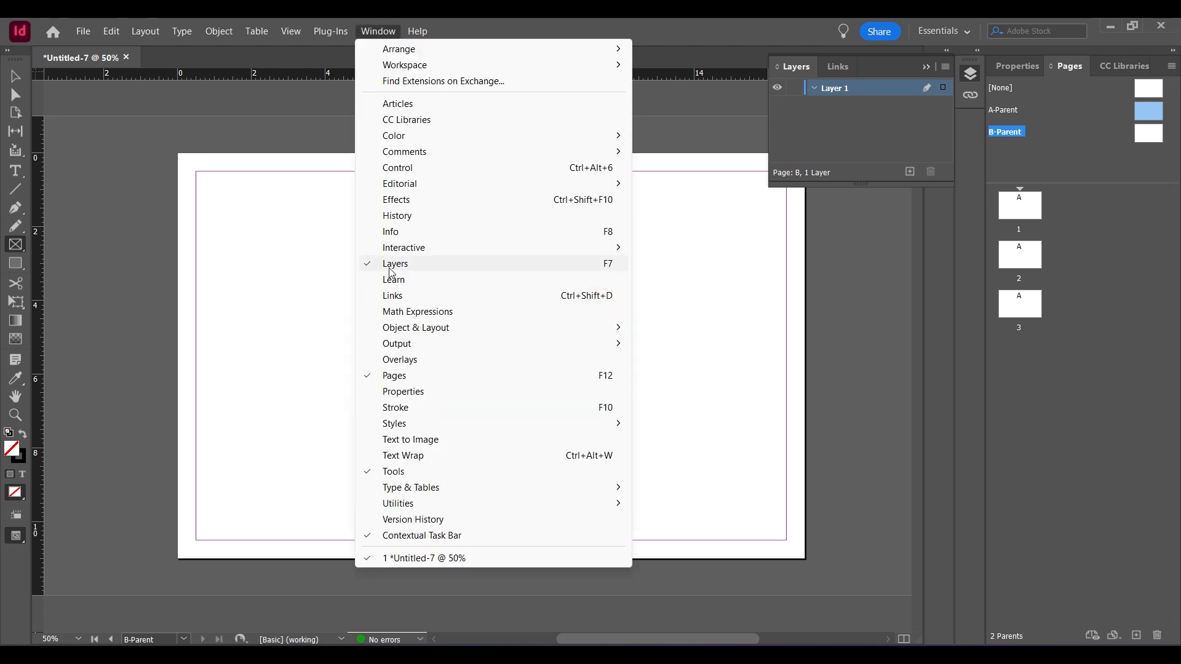
{"action": "left_click", "coordinate": [371, 33]}
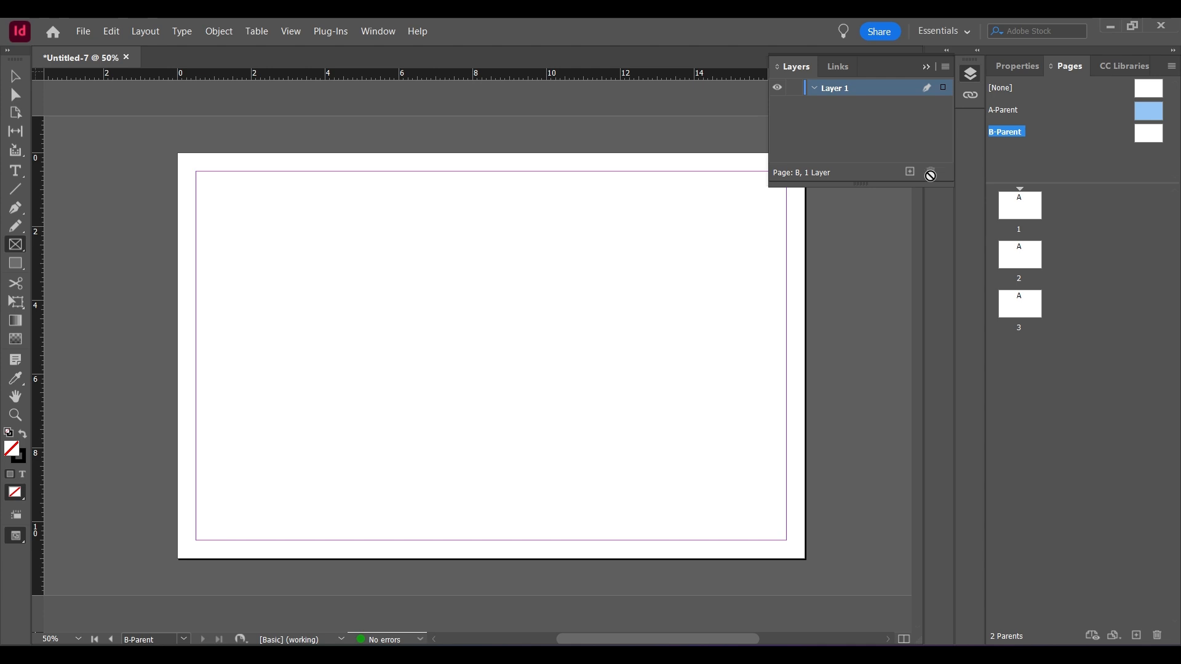
{"action": "left_click", "coordinate": [909, 171]}
{"action": "left_click", "coordinate": [875, 138]}
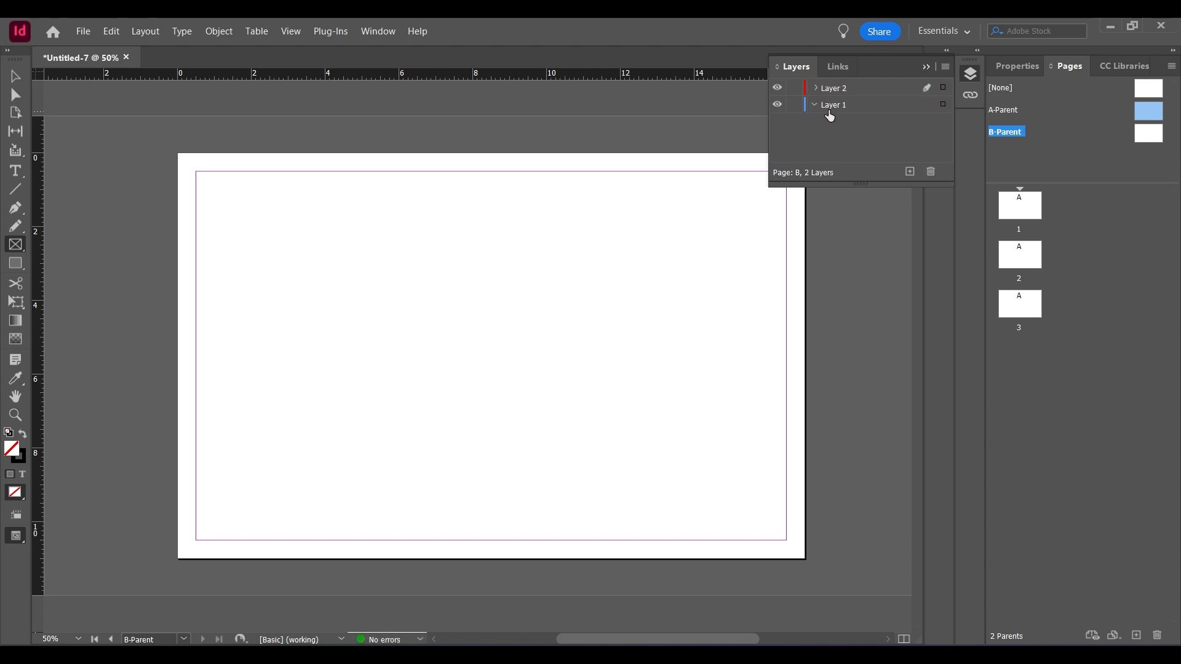
Step: Rename Layer 1 as Texts, keeping its Light Blue color
{"action": "double_click", "coordinate": [828, 109]}
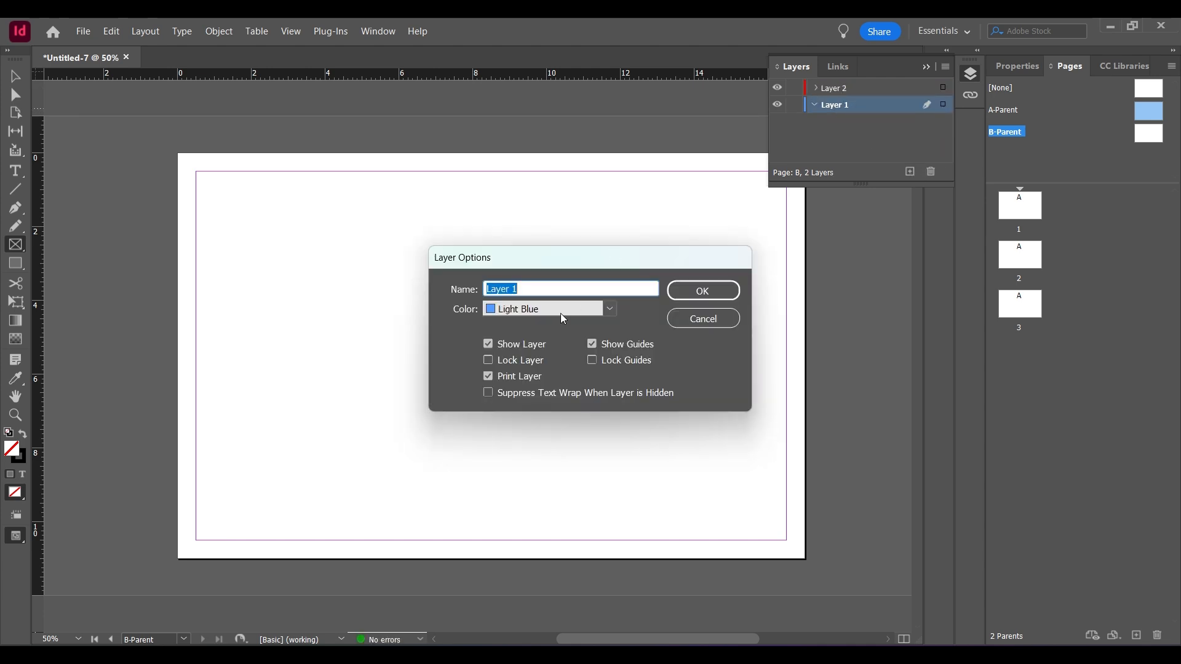
{"action": "type", "text": "tEX"}
{"action": "key", "text": "BackSpace"}
{"action": "key", "text": "BackSpace"}
{"action": "key", "text": "BackSpace"}
{"action": "type", "text": "Texts"}
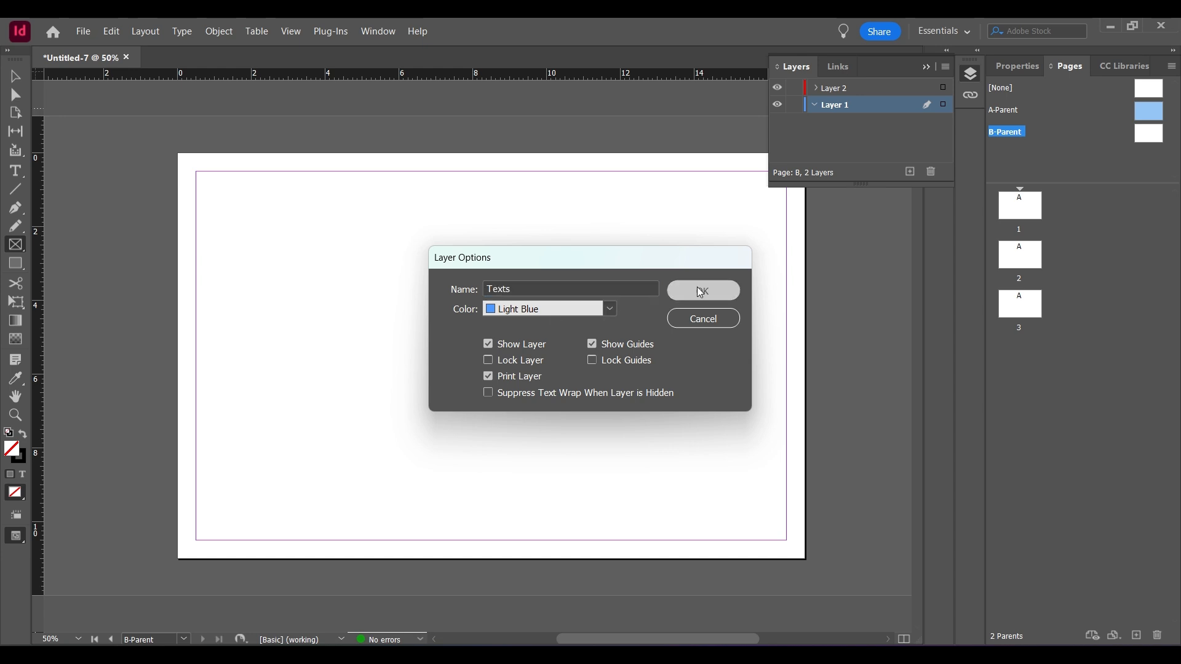
{"action": "left_click", "coordinate": [702, 291]}
Step: Rename Layer 2 as Images, keeping its Red color
{"action": "left_click", "coordinate": [843, 93]}
{"action": "double_click", "coordinate": [842, 93]}
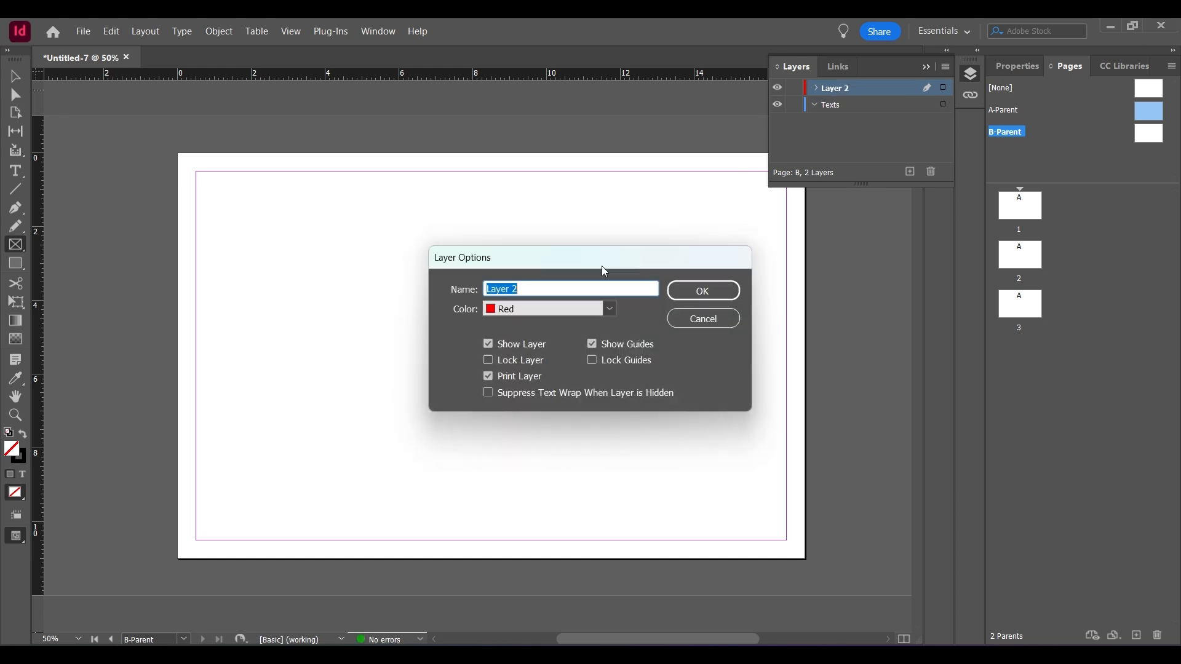
{"action": "type", "text": "Images"}
{"action": "left_click", "coordinate": [704, 301]}
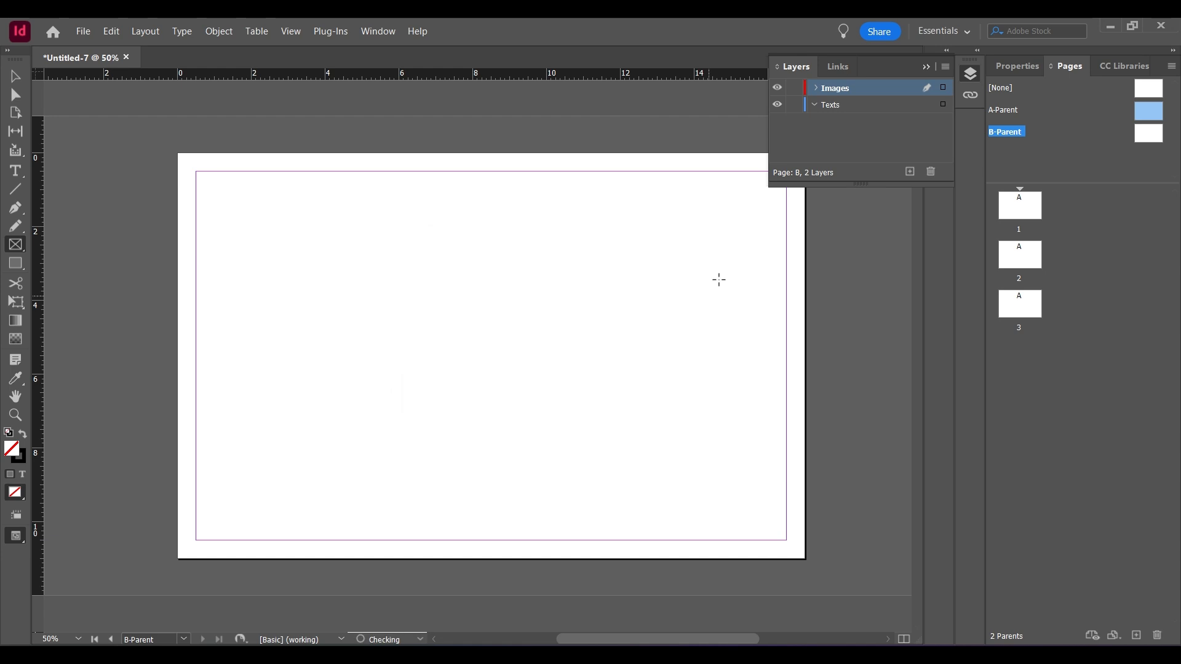
Step: Move the Texts layer above the Images layer and collapse the layer list
{"action": "left_click", "coordinate": [855, 105]}
{"action": "left_click_drag", "start_coordinate": [855, 107], "coordinate": [858, 87]}
{"action": "left_click", "coordinate": [925, 65]}
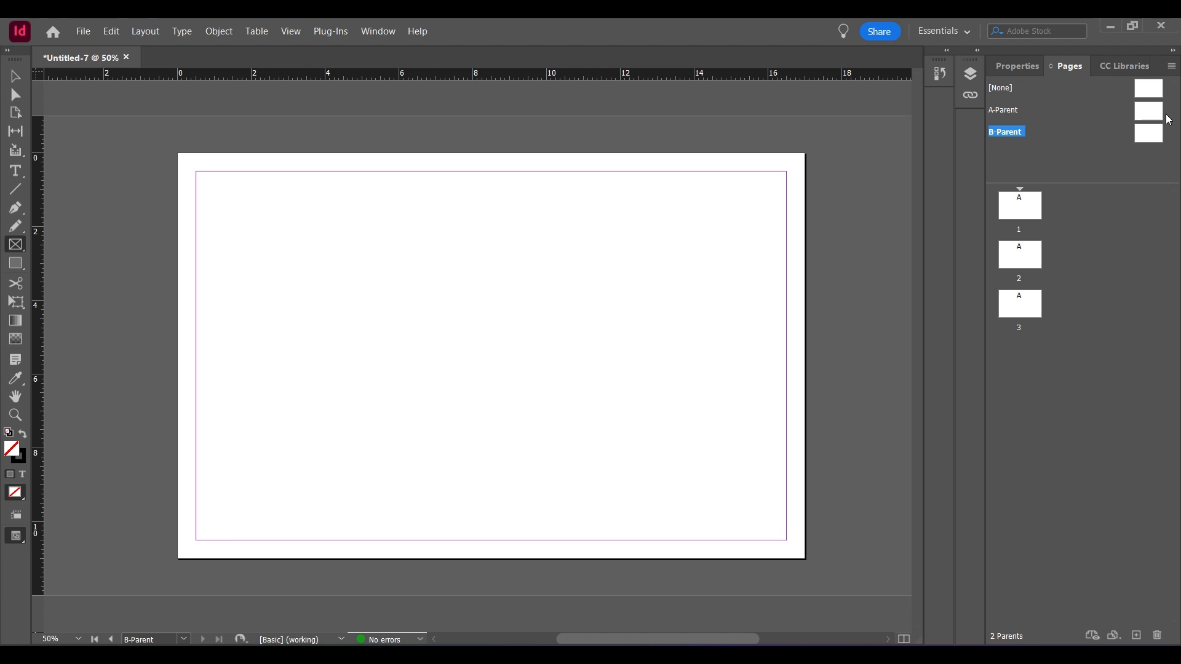
Step: Open the A-Parent page and start creating guides on it, with 4 rows
{"action": "double_click", "coordinate": [1146, 110]}
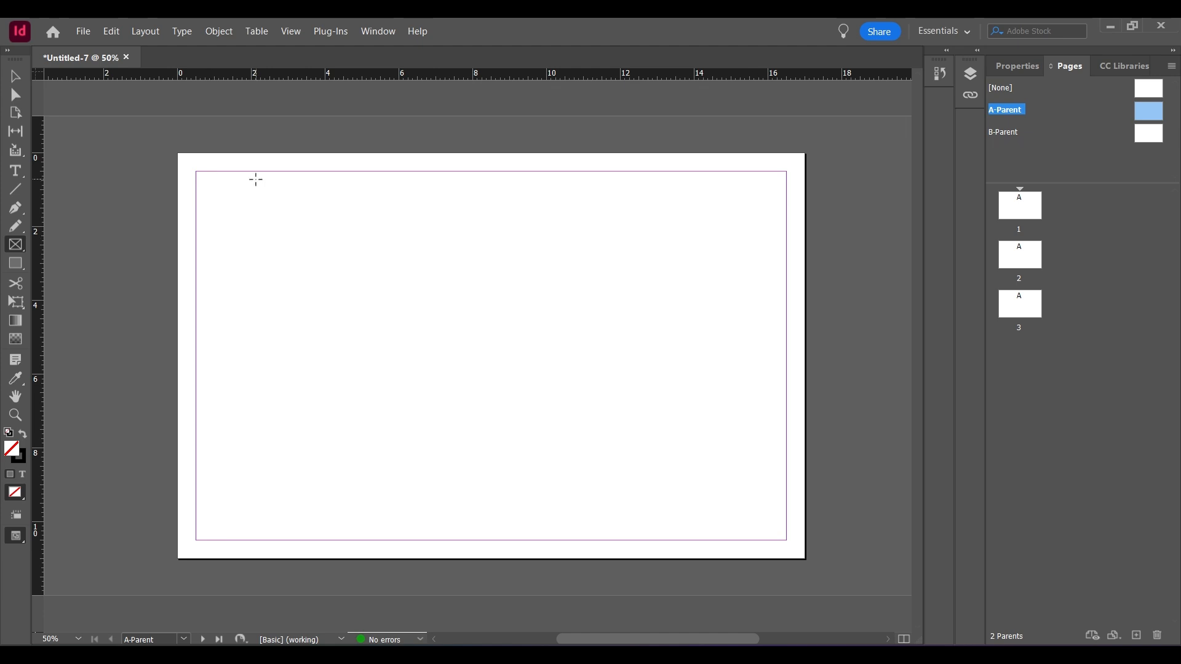
{"action": "left_click", "coordinate": [148, 32]}
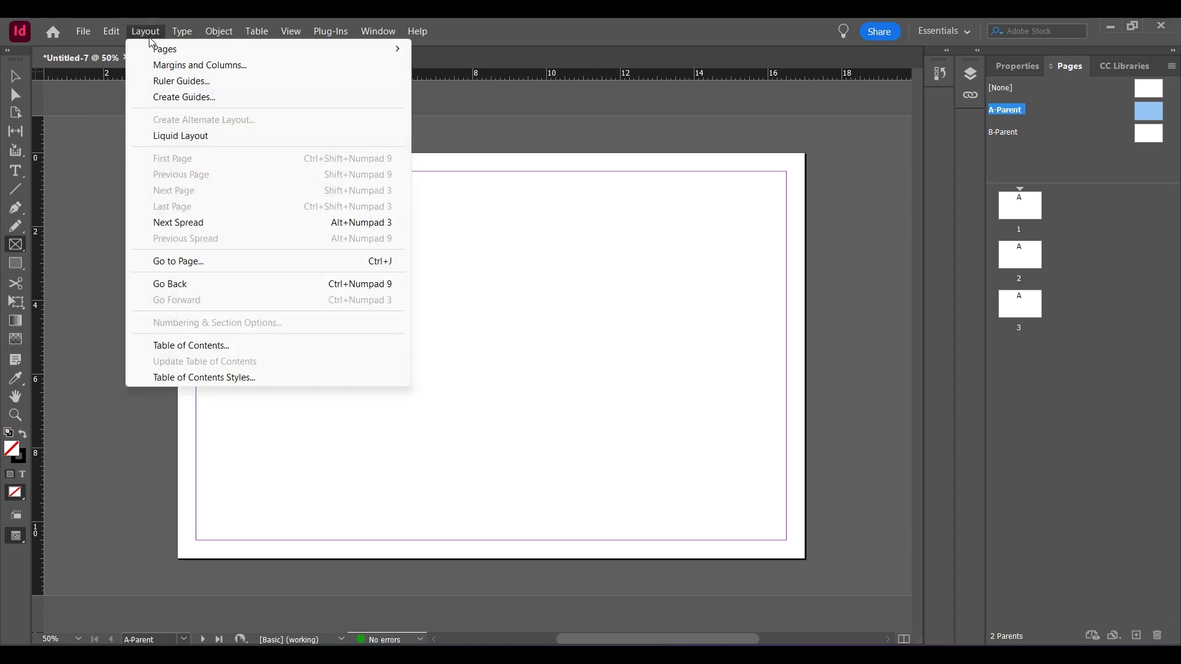
{"action": "left_click", "coordinate": [207, 99]}
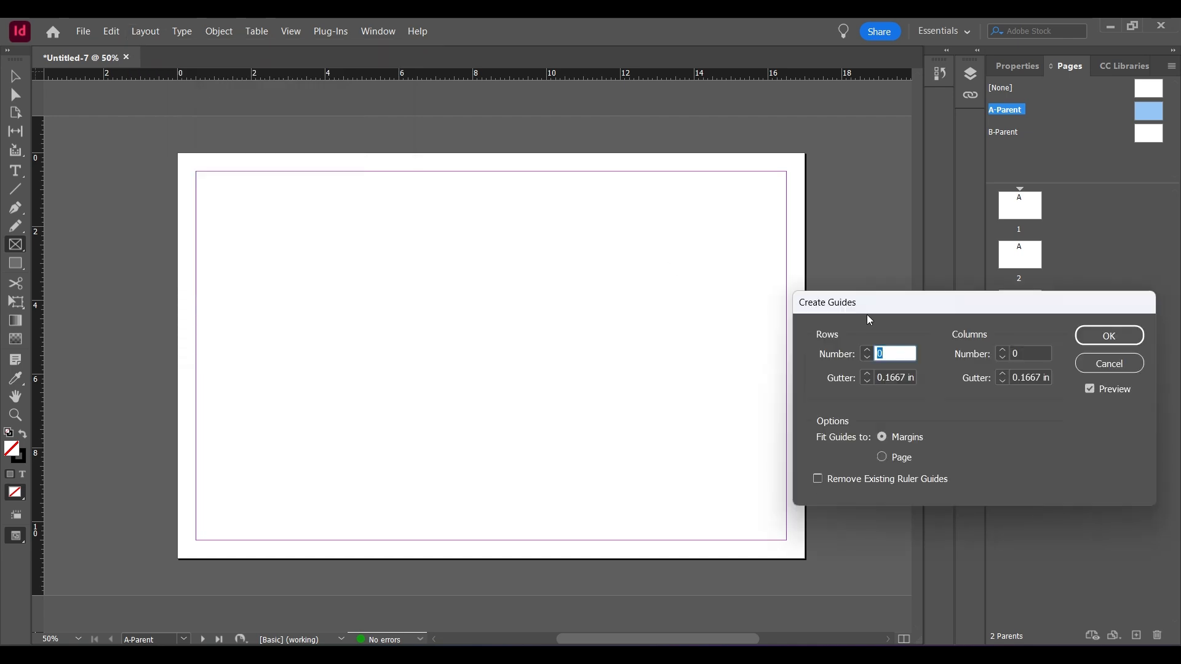
{"action": "left_click_drag", "start_coordinate": [871, 308], "coordinate": [776, 401]}
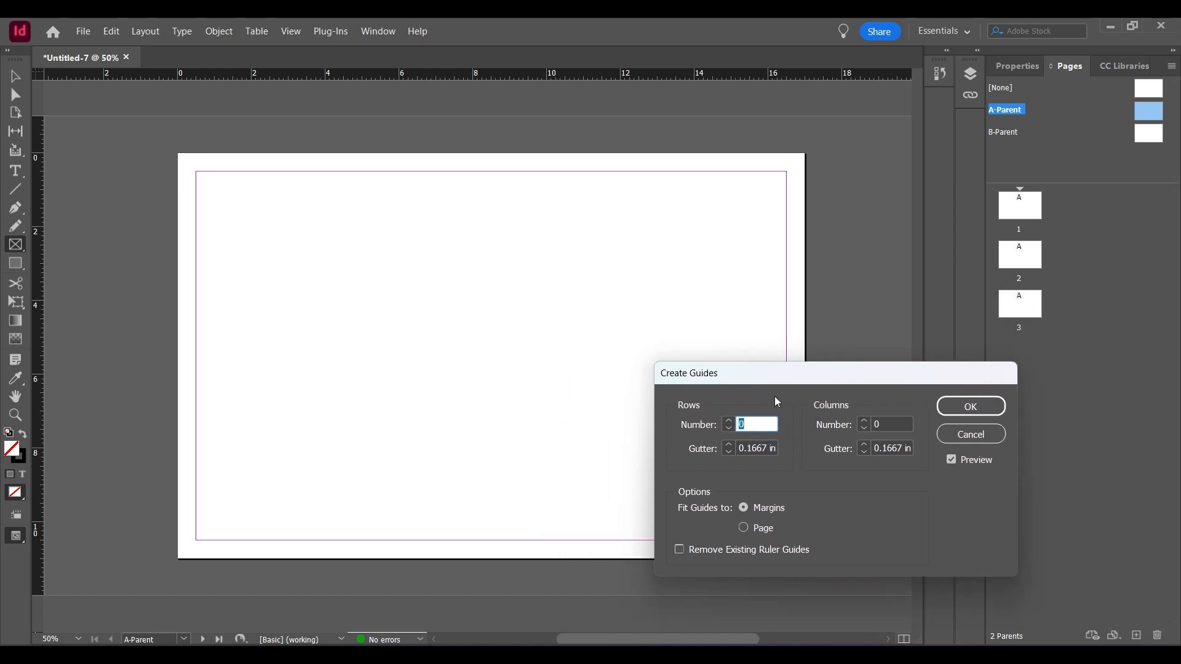
{"action": "left_click", "coordinate": [728, 421]}
{"action": "left_click", "coordinate": [728, 421]}
{"action": "left_click", "coordinate": [728, 421]}
{"action": "left_click", "coordinate": [728, 421]}
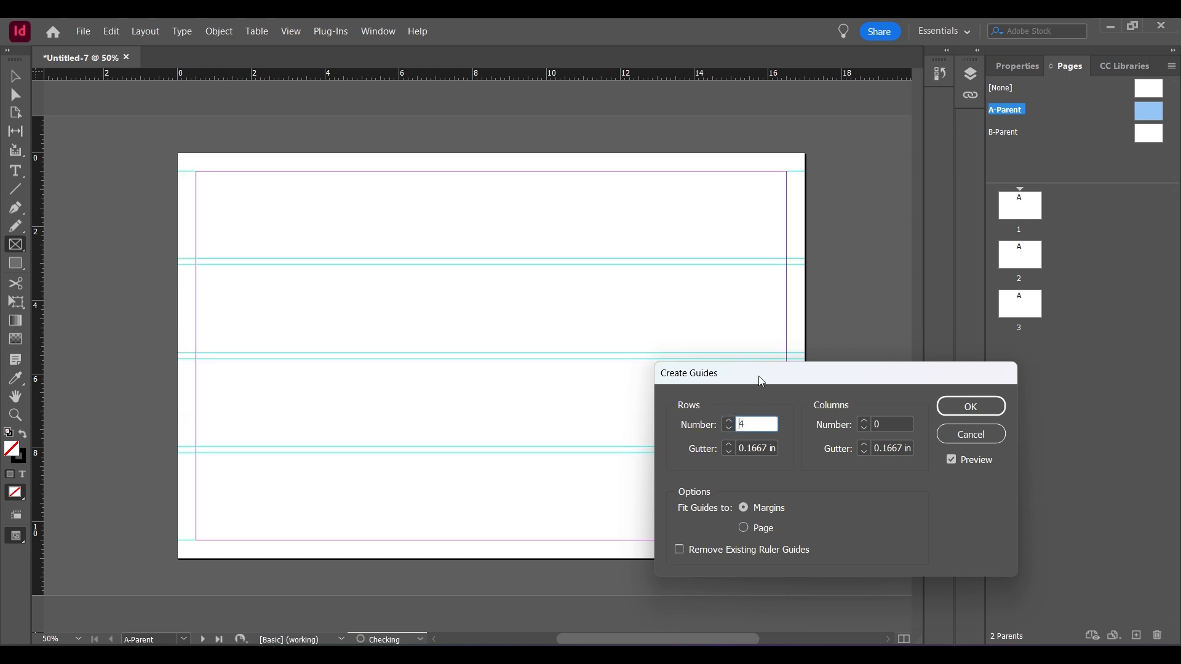
Step: Set the number of guide columns to 4, keeping the page preview unobstructed
{"action": "left_click_drag", "start_coordinate": [762, 381], "coordinate": [731, 387]}
{"action": "left_click", "coordinate": [841, 431]}
{"action": "left_click", "coordinate": [841, 431]}
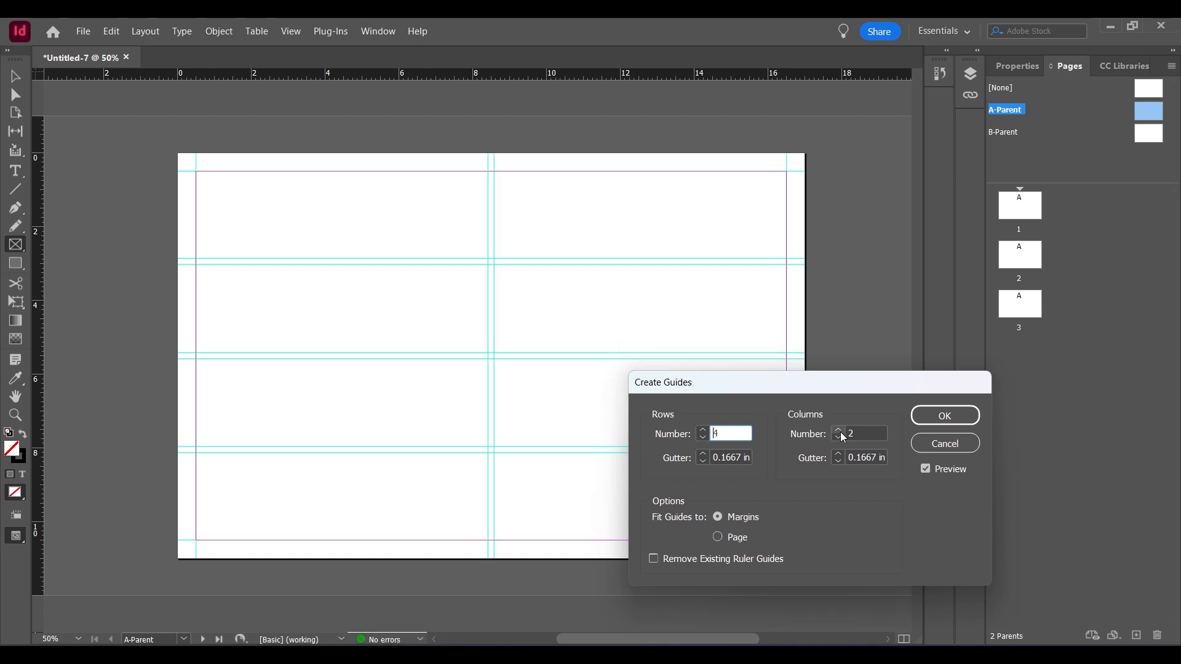
{"action": "left_click", "coordinate": [840, 431]}
{"action": "left_click", "coordinate": [840, 432]}
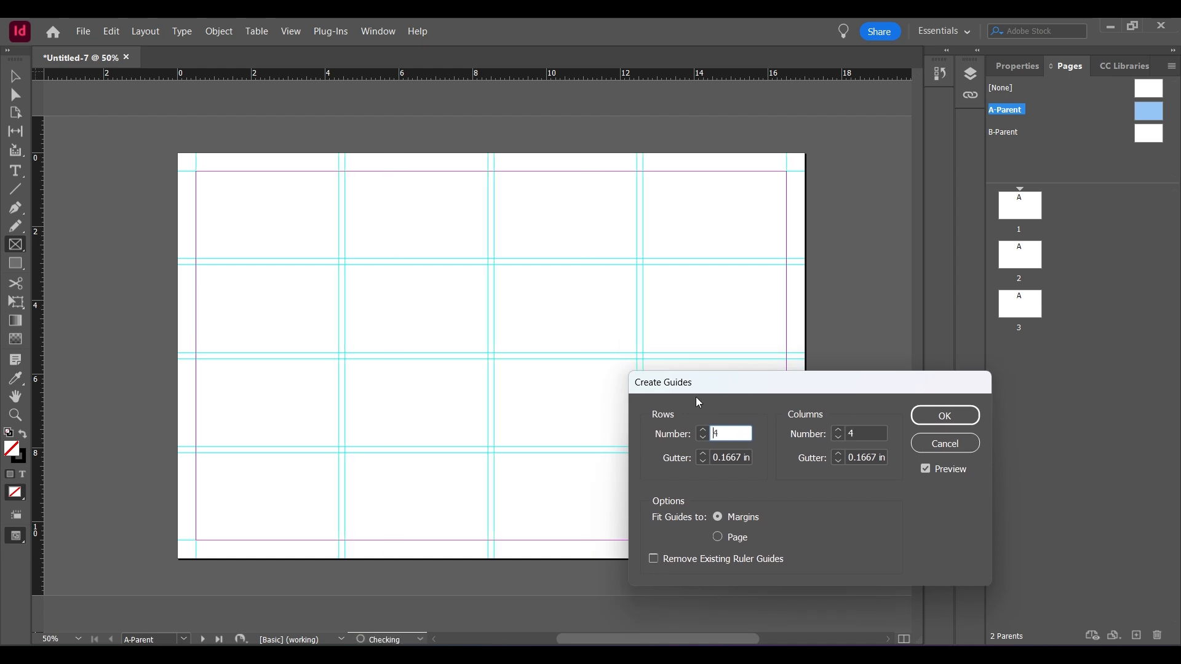
{"action": "left_click_drag", "start_coordinate": [846, 389], "coordinate": [798, 405]}
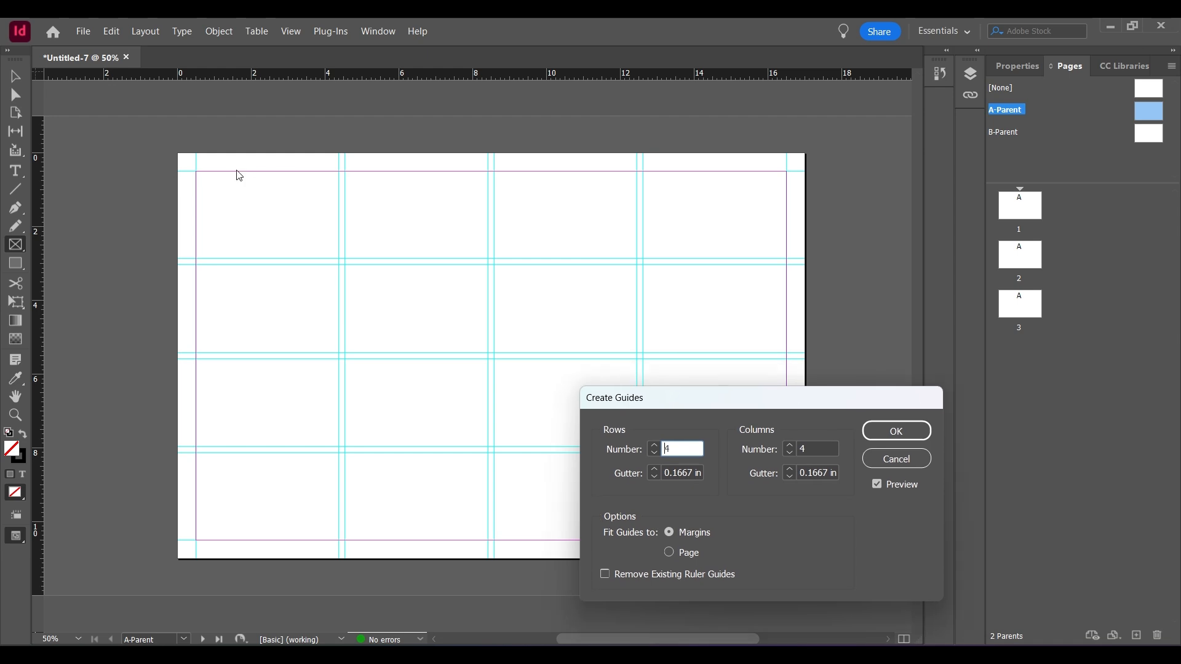
{"action": "left_click_drag", "start_coordinate": [762, 402], "coordinate": [887, 205]}
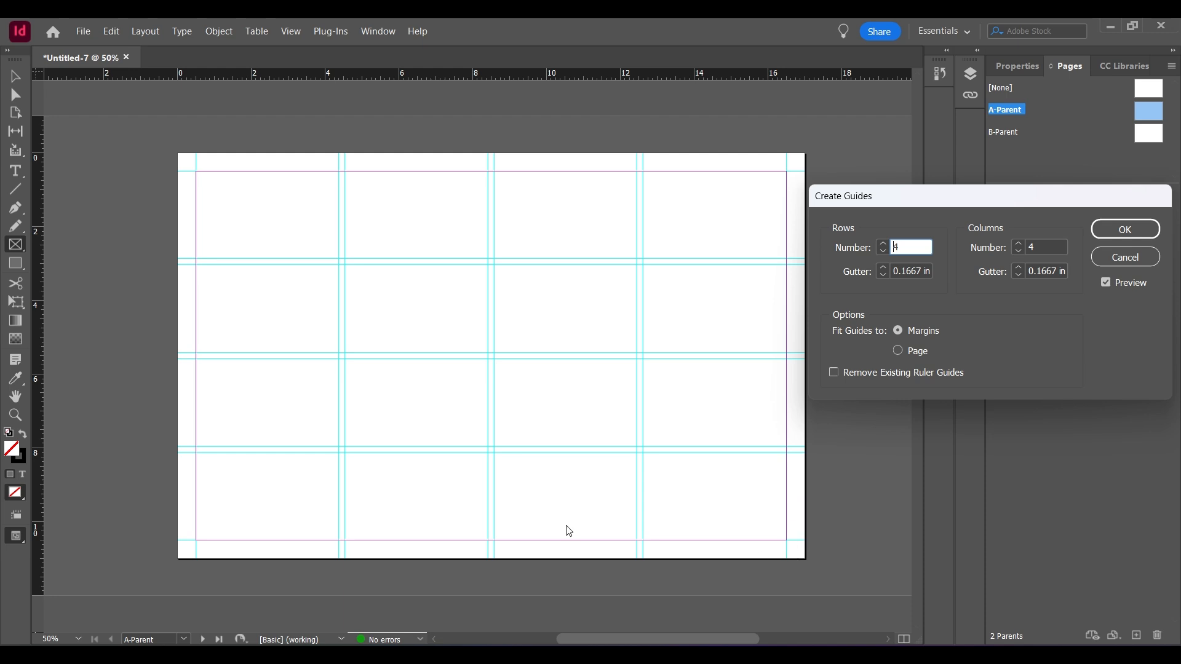
Step: Try fitting the guides to the page, return the fit to the margins, and create the guides
{"action": "left_click", "coordinate": [899, 350]}
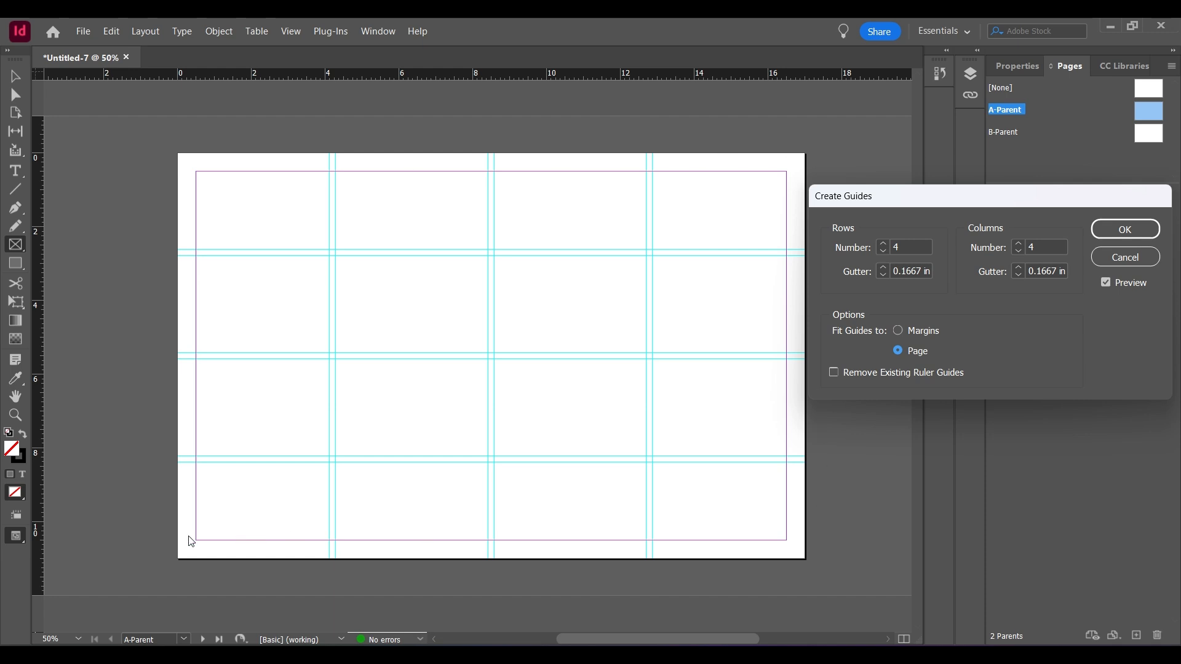
{"action": "left_click", "coordinate": [905, 330]}
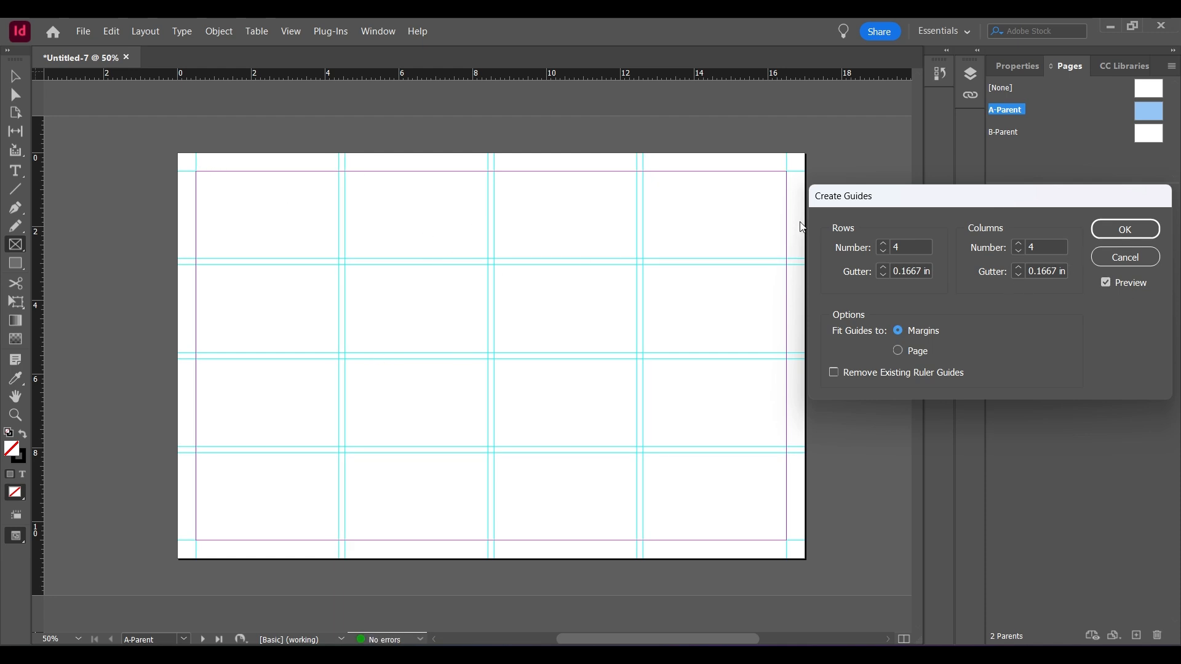
{"action": "left_click", "coordinate": [1125, 229]}
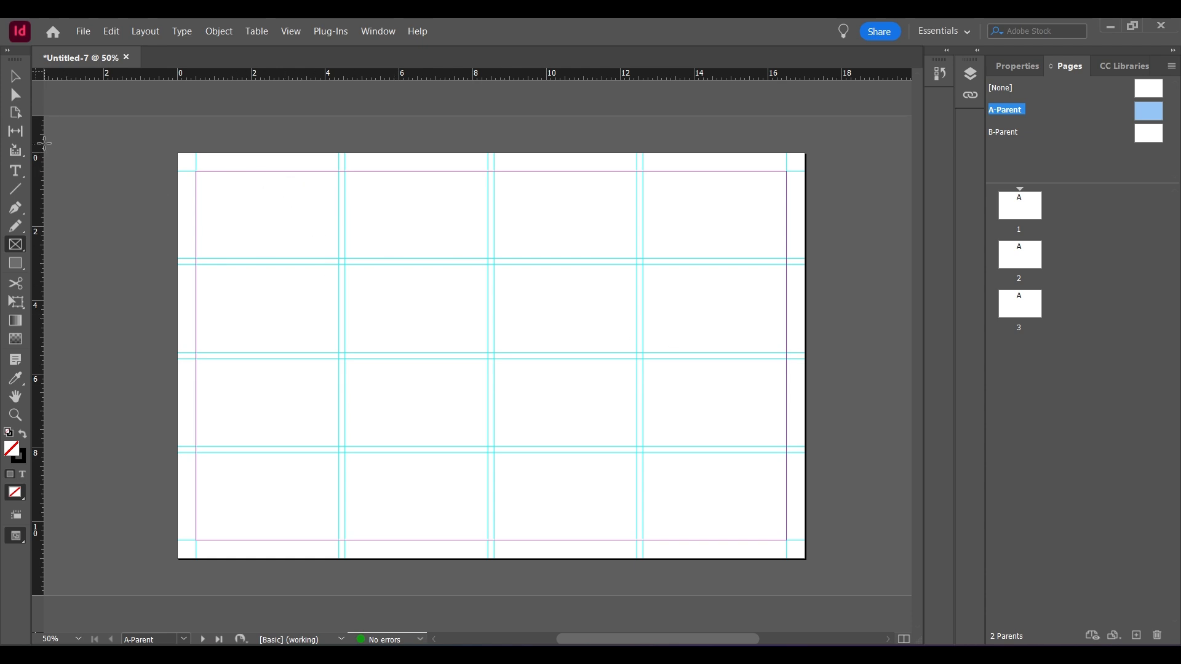
Step: Draw a text frame across the first two grid columns of the top row on A-Parent
{"action": "left_click", "coordinate": [19, 171]}
{"action": "left_click_drag", "start_coordinate": [198, 172], "coordinate": [461, 252]}
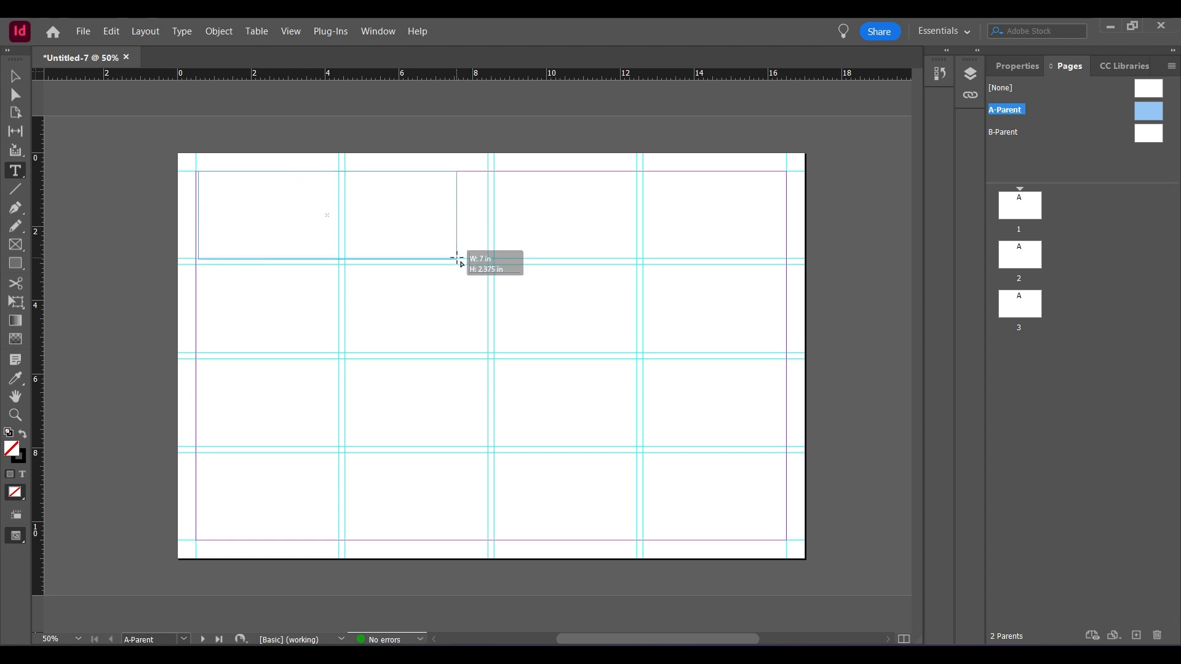
{"action": "left_click_drag", "start_coordinate": [457, 258], "coordinate": [485, 260]}
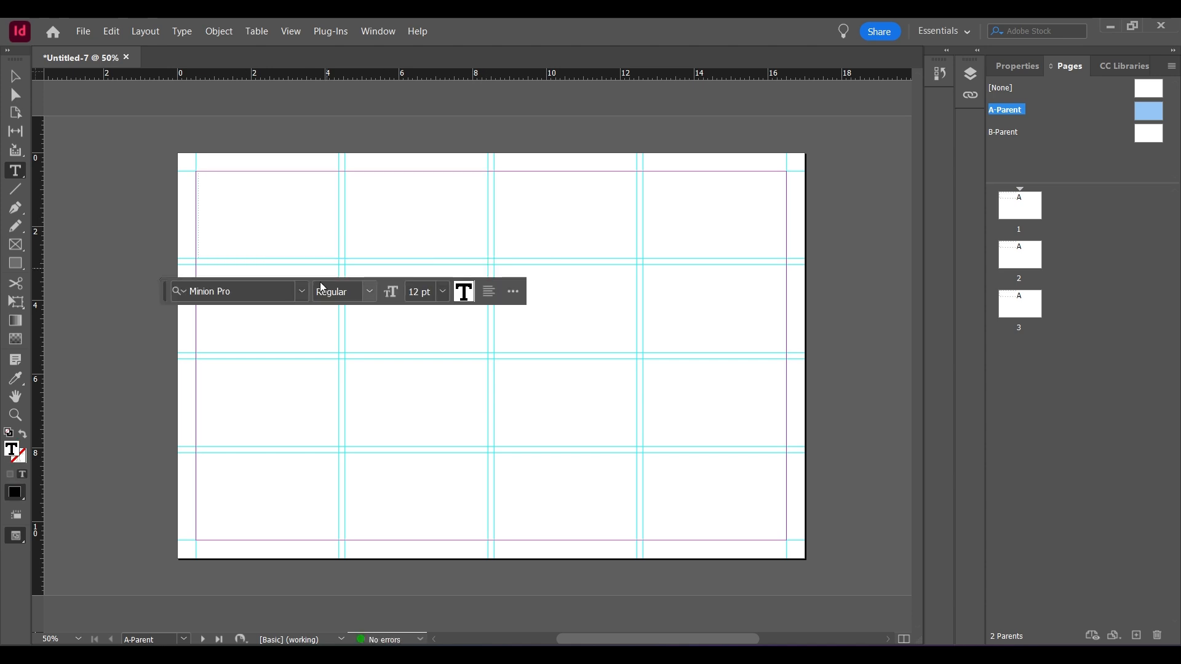
Step: Set the new frame's text to Arial Regular at 100 pt
{"action": "left_click", "coordinate": [303, 292]}
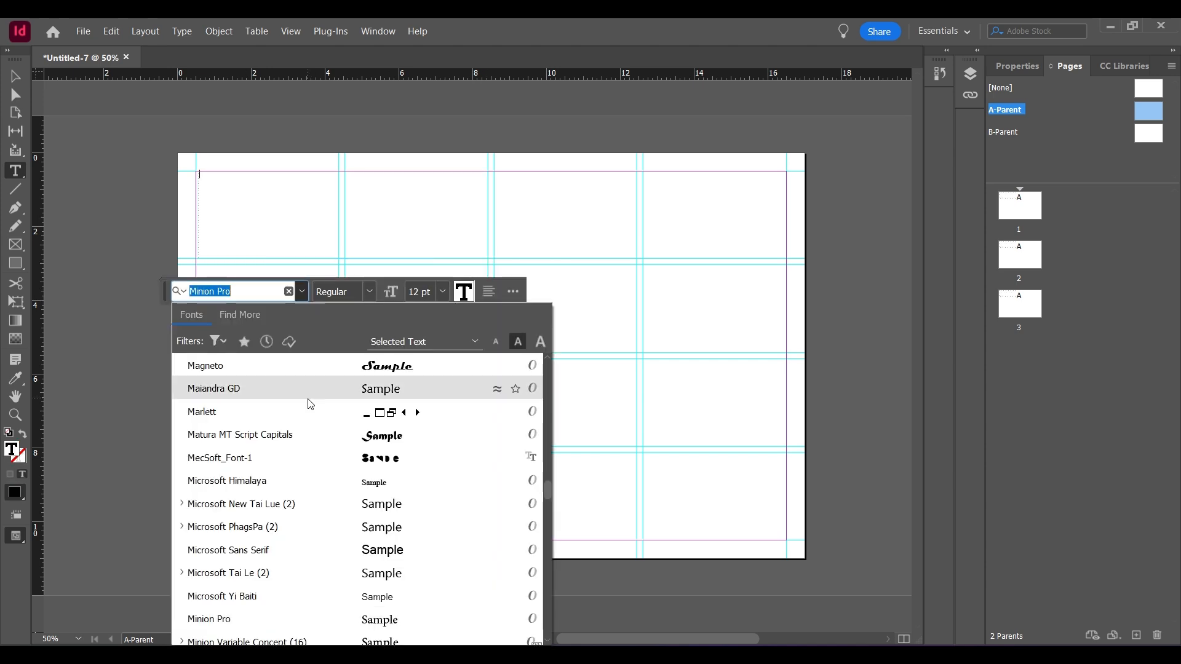
{"action": "scroll", "coordinate": [548, 459], "scroll_direction": "up", "scroll_amount": 2}
{"action": "left_click_drag", "start_coordinate": [547, 481], "coordinate": [548, 363]}
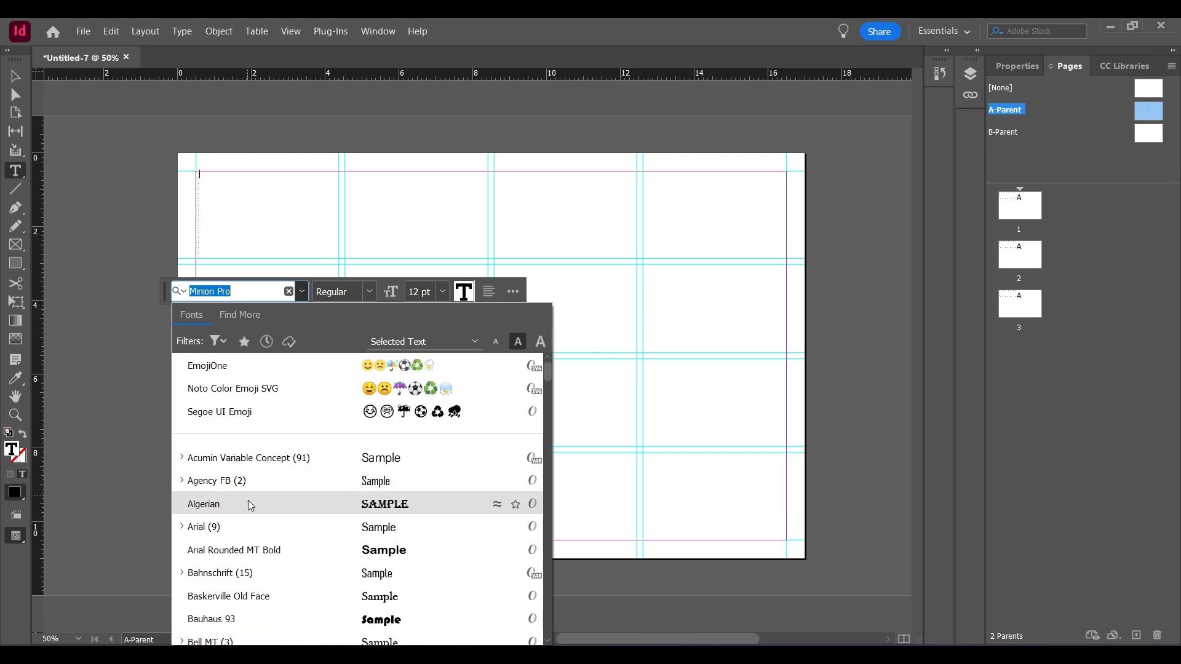
{"action": "left_click", "coordinate": [254, 527]}
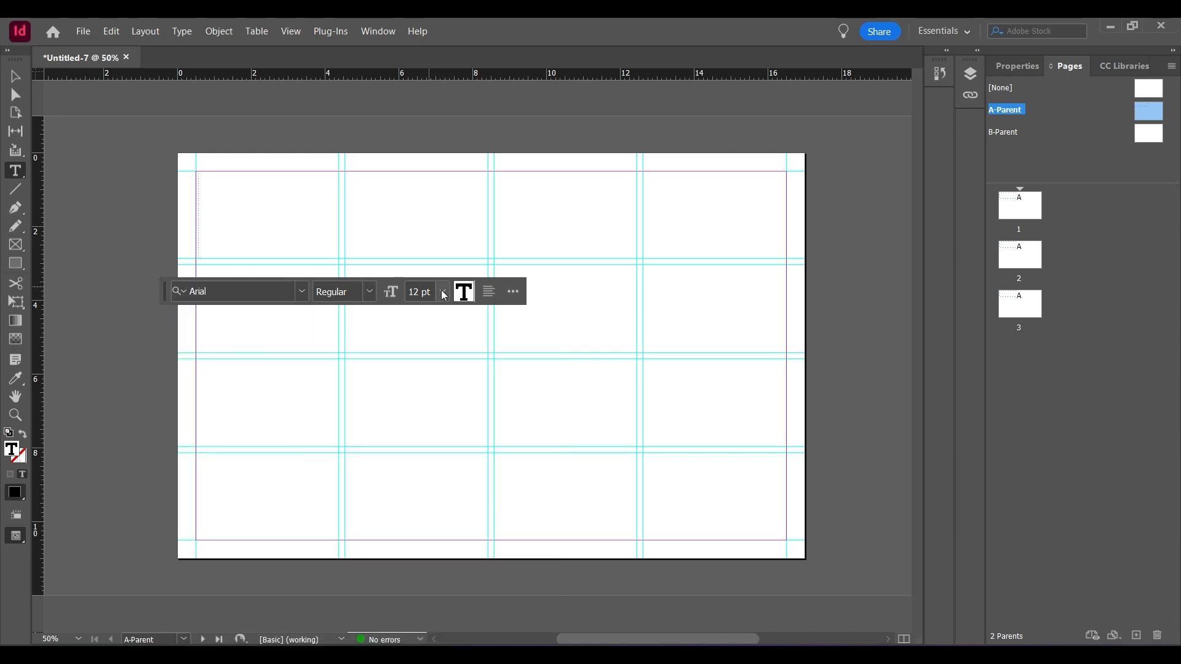
{"action": "left_click", "coordinate": [418, 290]}
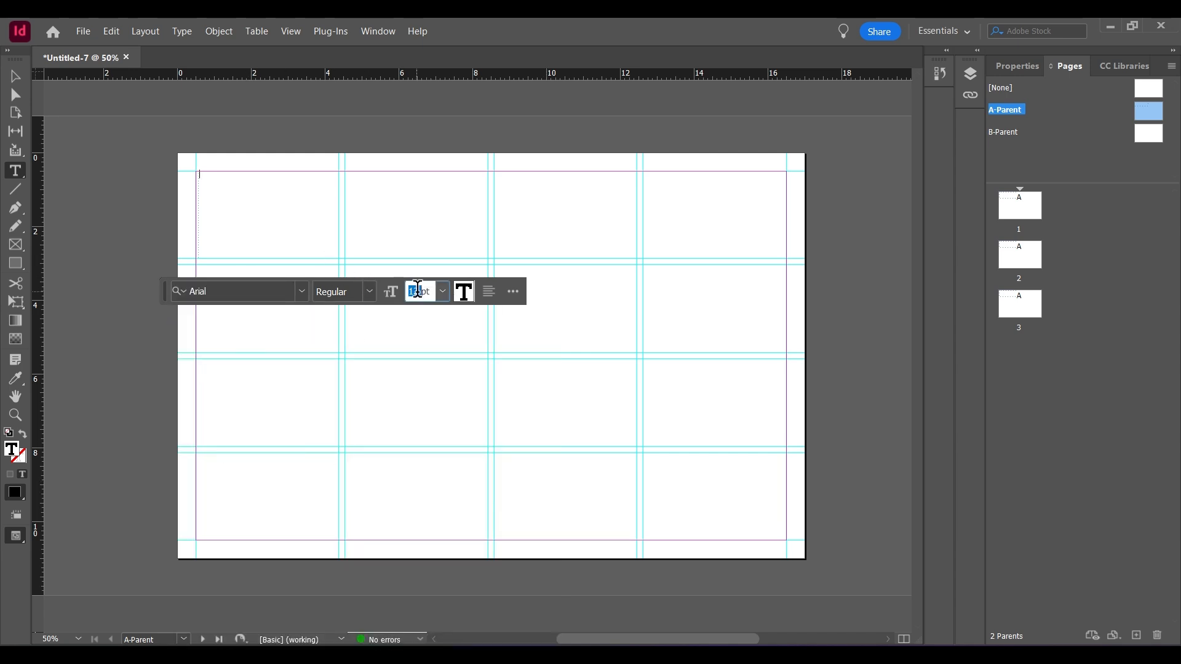
{"action": "type", "text": "100"}
{"action": "key", "text": "Return"}
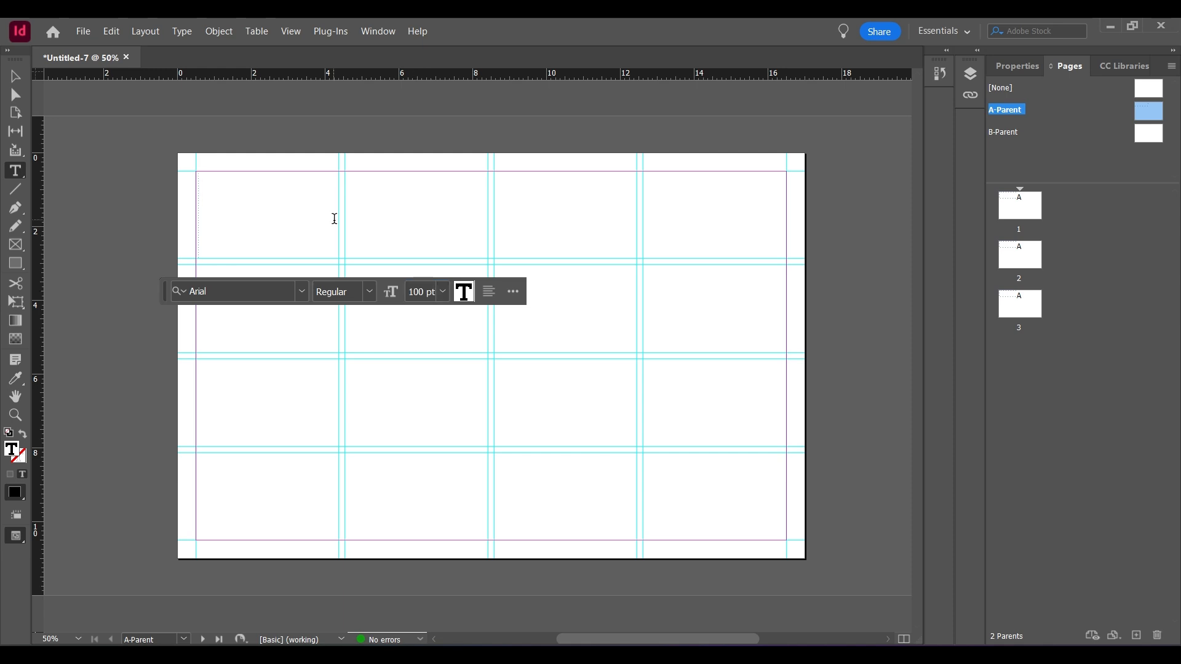
Step: Enter the title PAVILION, shrink its frame around the text, and align it with the left margin at the bottom of the first grid row
{"action": "type", "text": "PAVILION"}
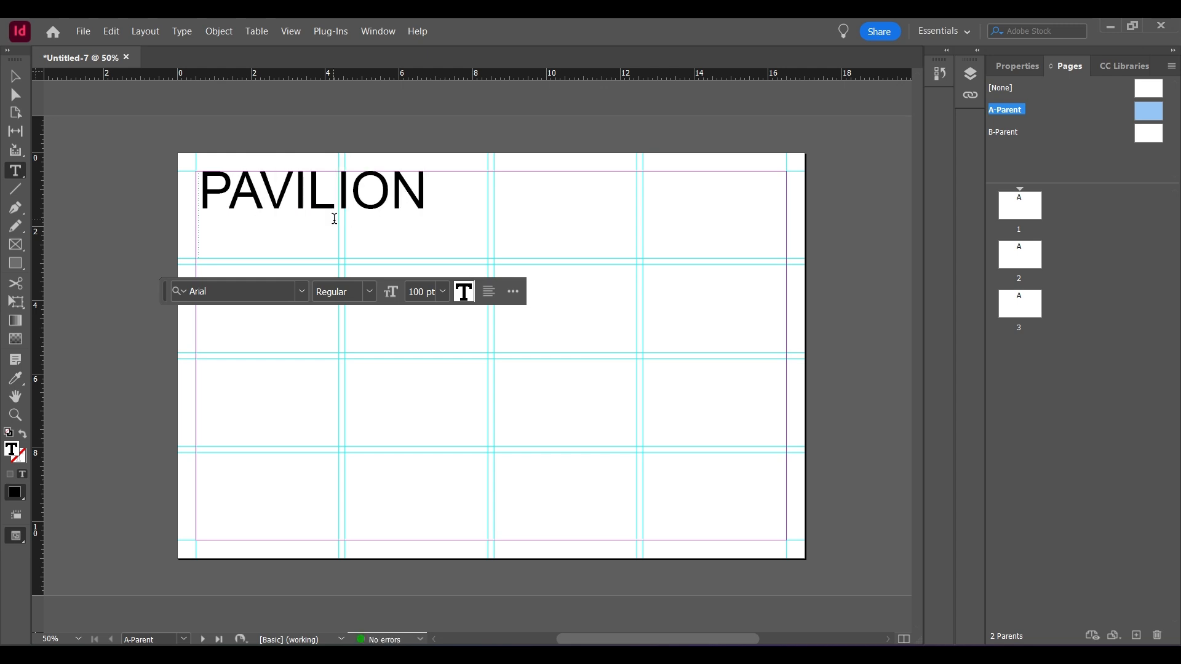
{"action": "key", "text": "Escape"}
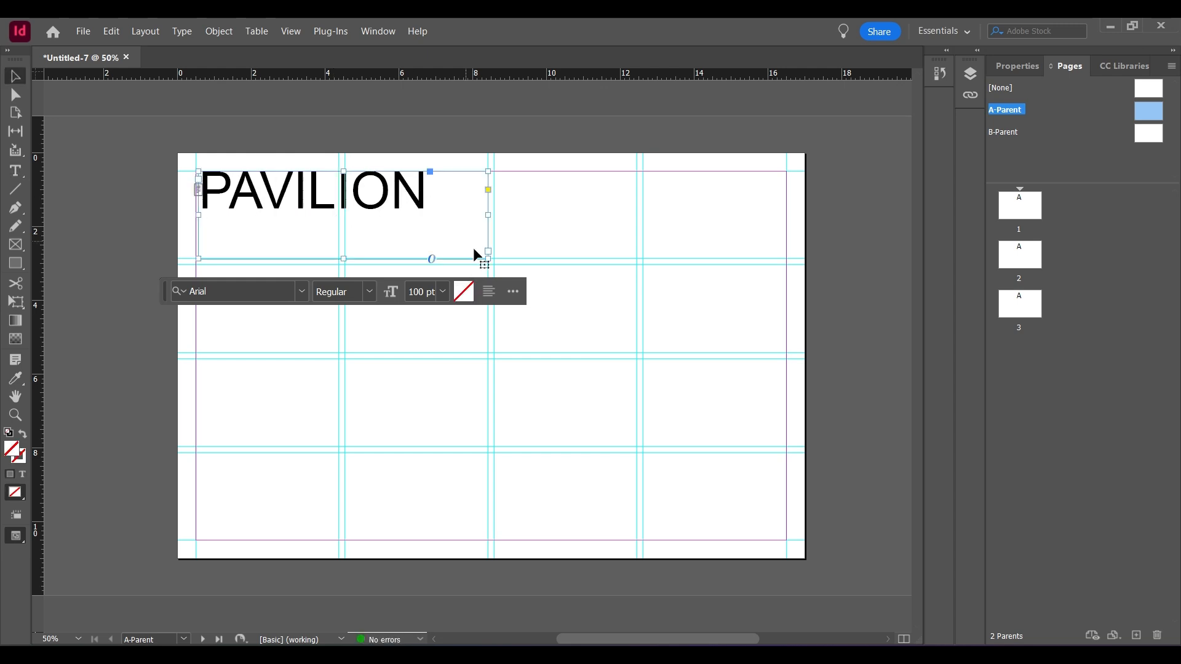
{"action": "left_click_drag", "start_coordinate": [487, 258], "coordinate": [409, 238]}
{"action": "left_click", "coordinate": [455, 222]}
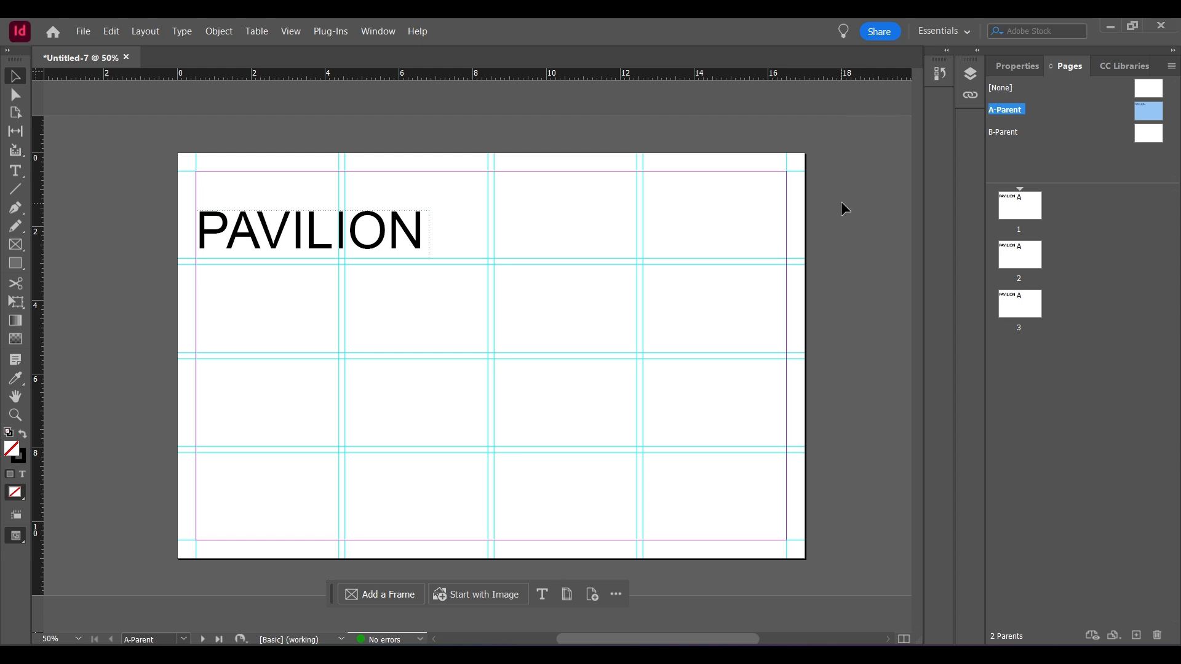
Step: Look through document pages 1 to 3 to check how the A-Parent title and guides carry over
{"action": "double_click", "coordinate": [1036, 213]}
{"action": "scroll", "coordinate": [812, 160], "scroll_direction": "down", "scroll_amount": 5}
{"action": "scroll", "coordinate": [806, 152], "scroll_direction": "down", "scroll_amount": 1}
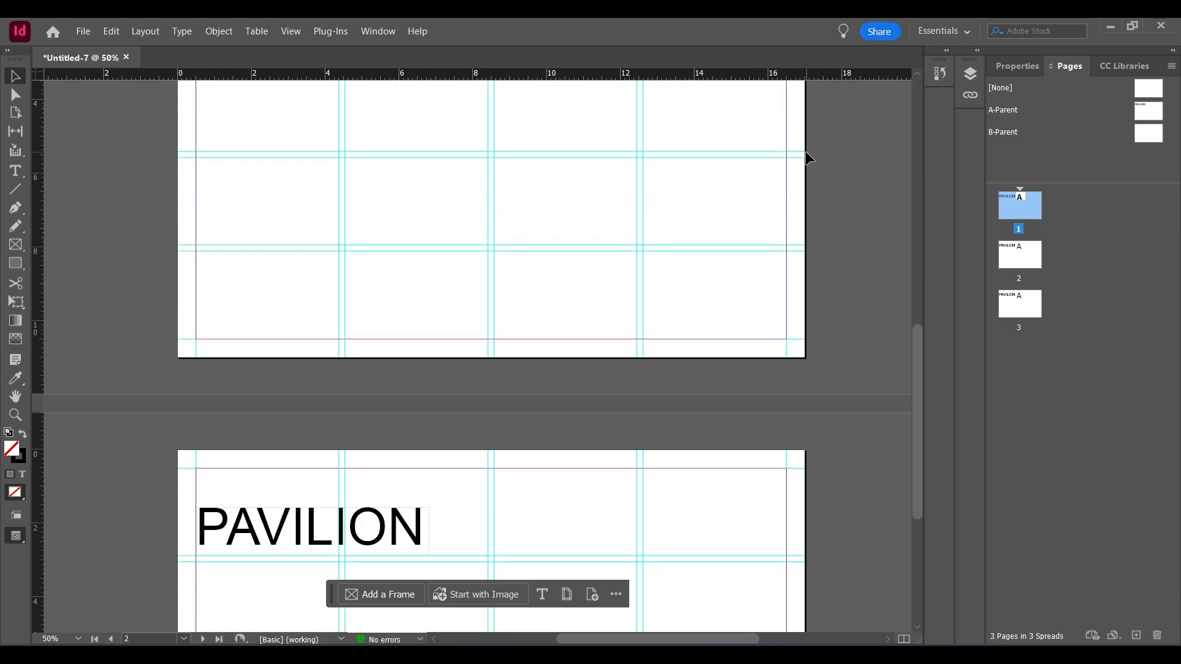
{"action": "scroll", "coordinate": [802, 211], "scroll_direction": "up", "scroll_amount": 13}
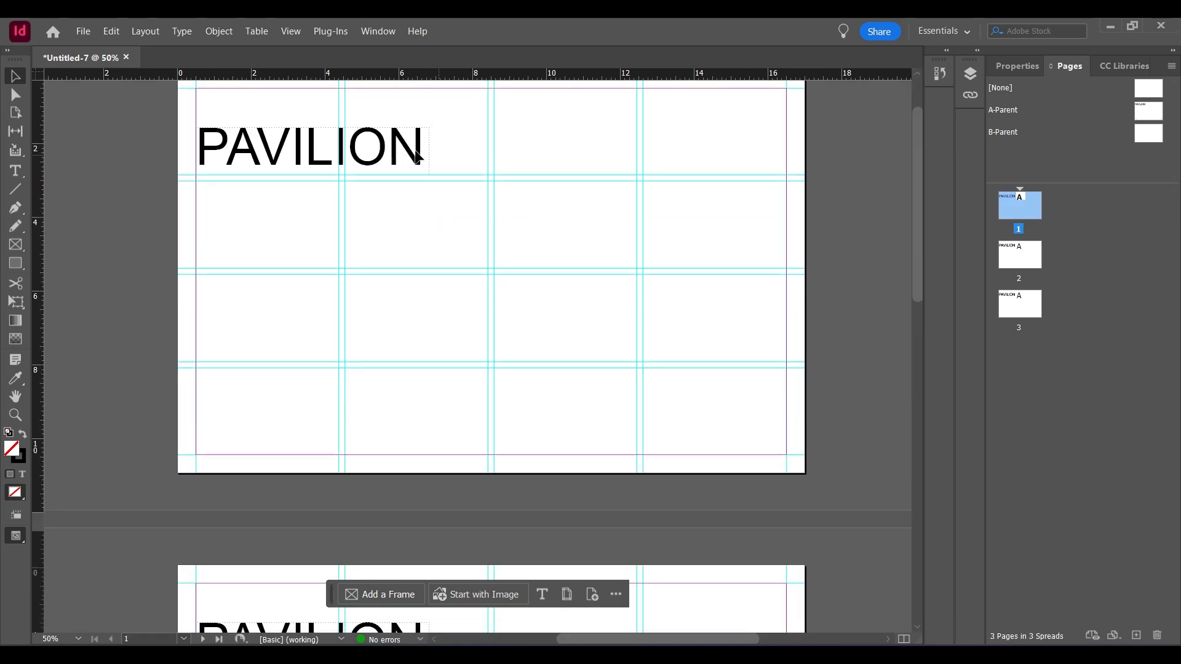
{"action": "scroll", "coordinate": [855, 158], "scroll_direction": "down", "scroll_amount": 6}
{"action": "scroll", "coordinate": [854, 160], "scroll_direction": "up", "scroll_amount": 4}
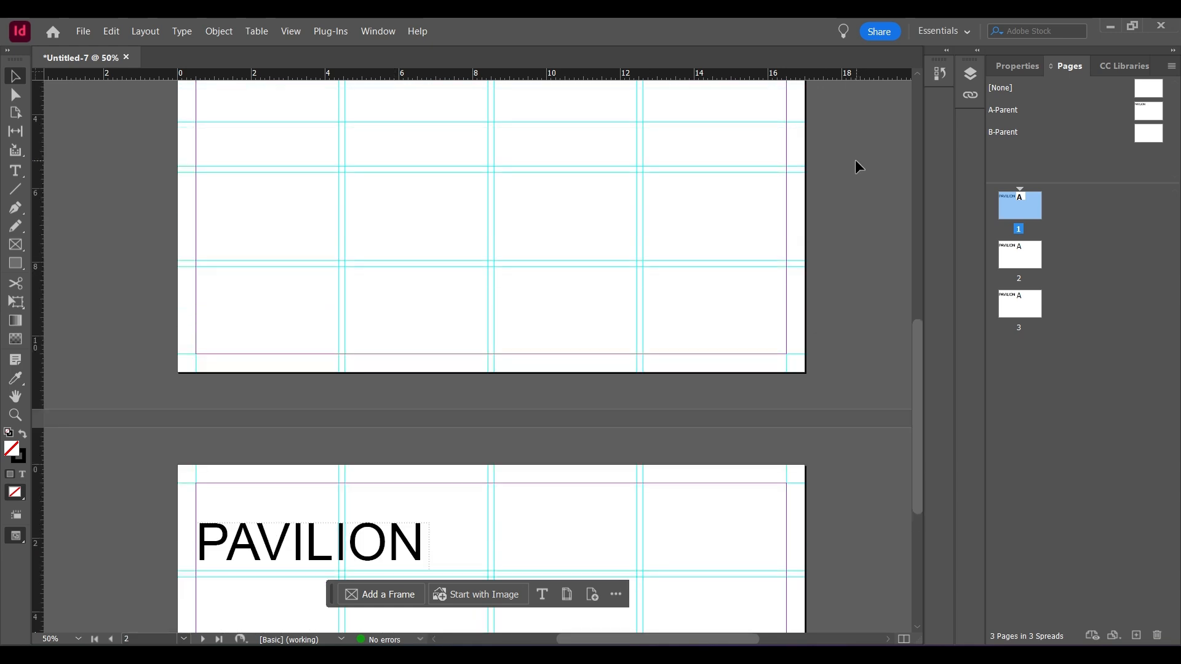
{"action": "scroll", "coordinate": [855, 160], "scroll_direction": "up", "scroll_amount": 4}
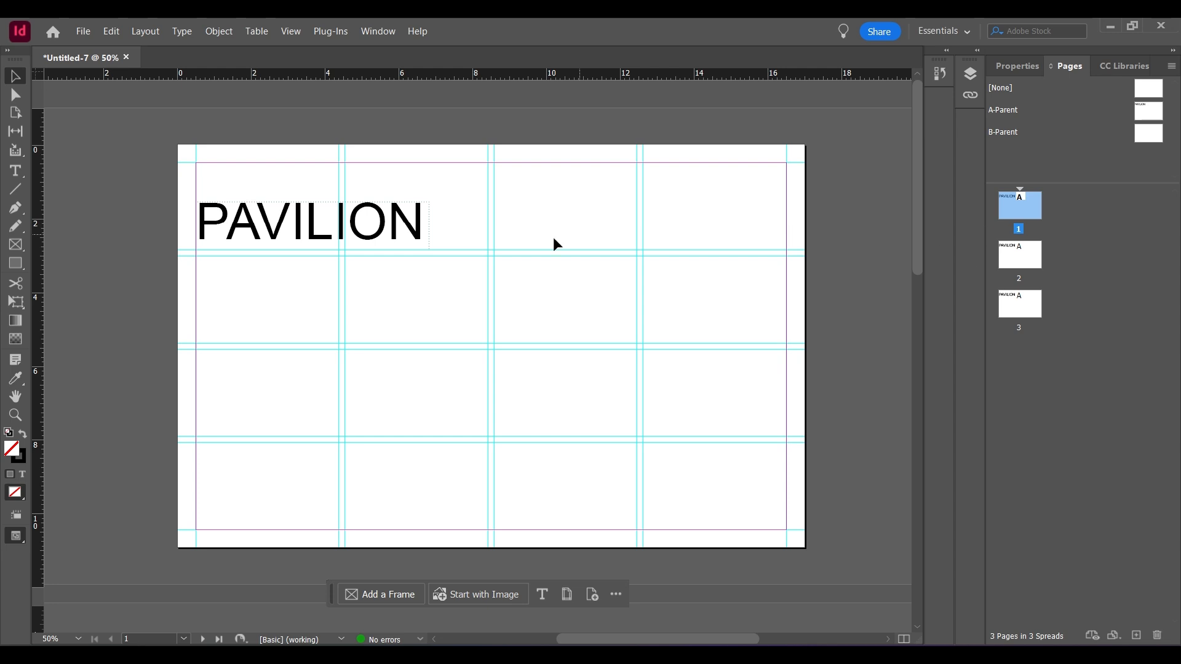
{"action": "scroll", "coordinate": [621, 215], "scroll_direction": "down", "scroll_amount": 7}
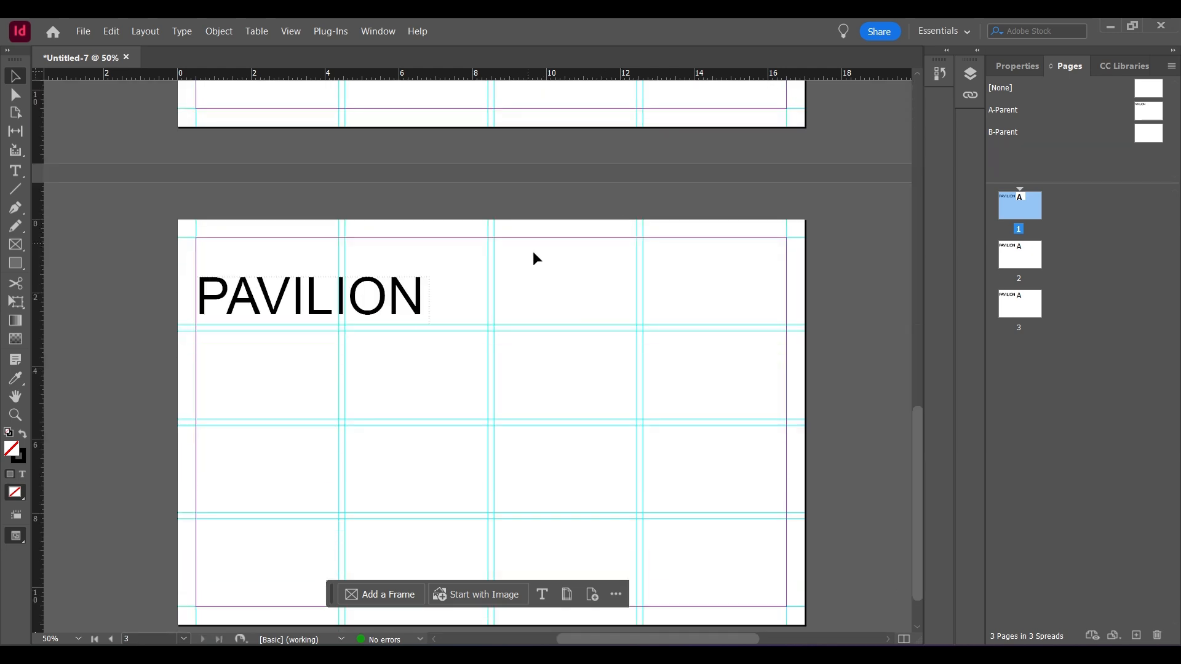
{"action": "scroll", "coordinate": [714, 262], "scroll_direction": "down", "scroll_amount": 1}
{"action": "scroll", "coordinate": [714, 262], "scroll_direction": "up", "scroll_amount": 3}
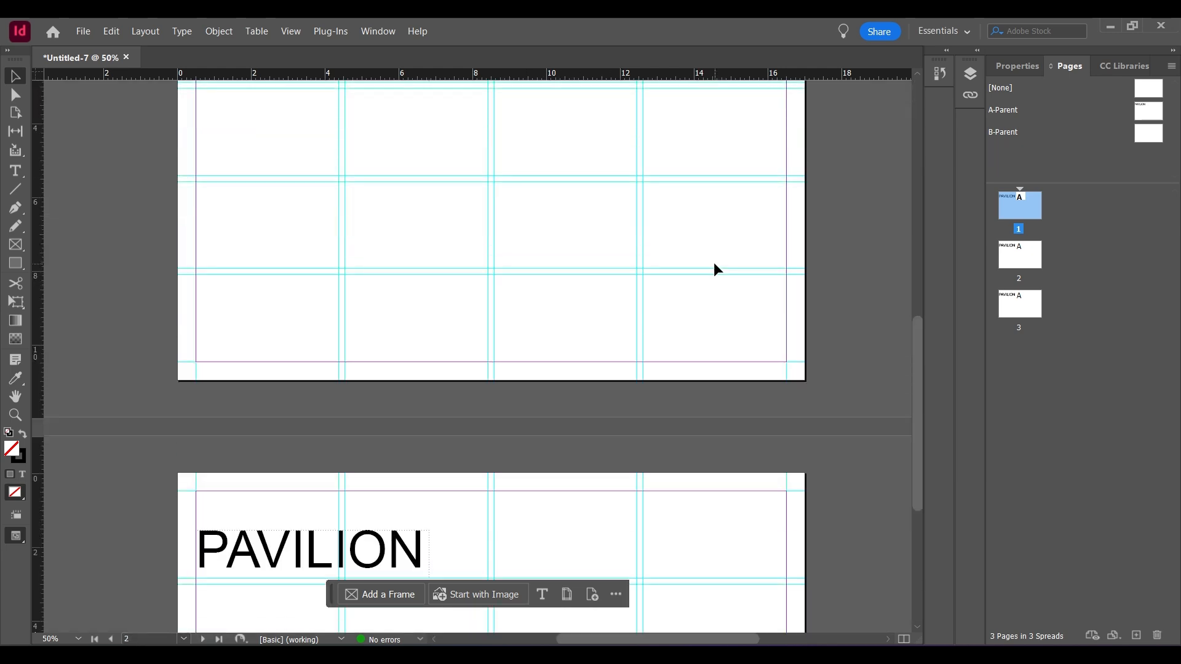
{"action": "scroll", "coordinate": [713, 262], "scroll_direction": "down", "scroll_amount": 3}
{"action": "scroll", "coordinate": [713, 262], "scroll_direction": "up", "scroll_amount": 2}
{"action": "scroll", "coordinate": [713, 262], "scroll_direction": "up", "scroll_amount": 3}
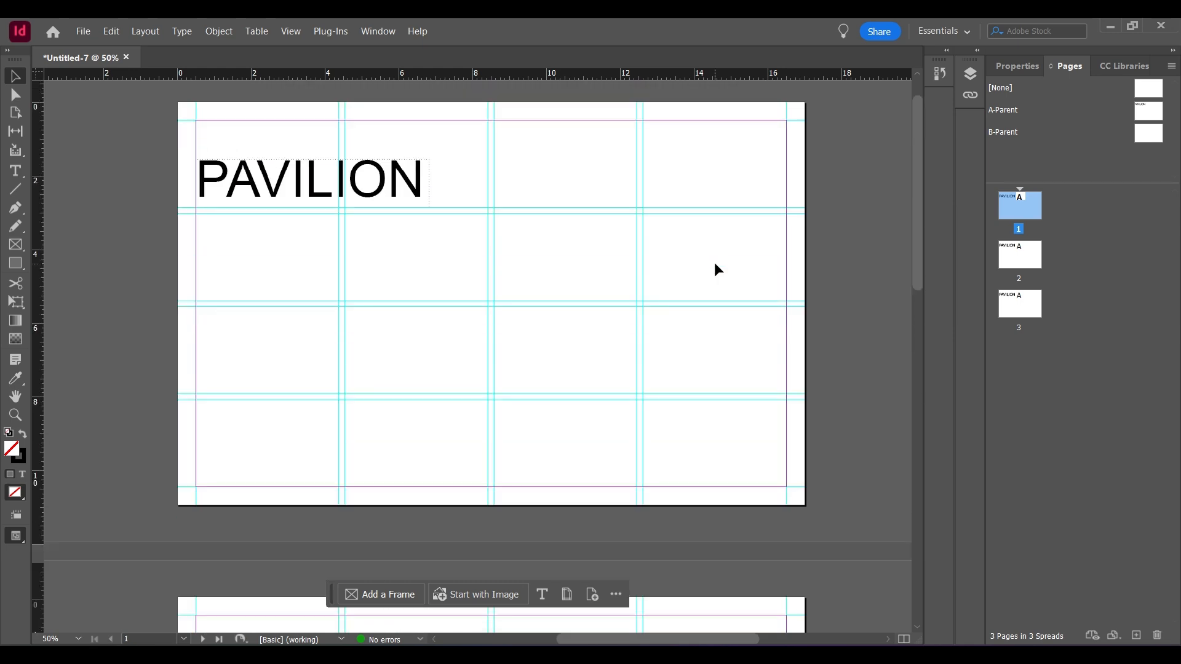
Step: Reopen the A-Parent page for editing
{"action": "double_click", "coordinate": [1147, 110]}
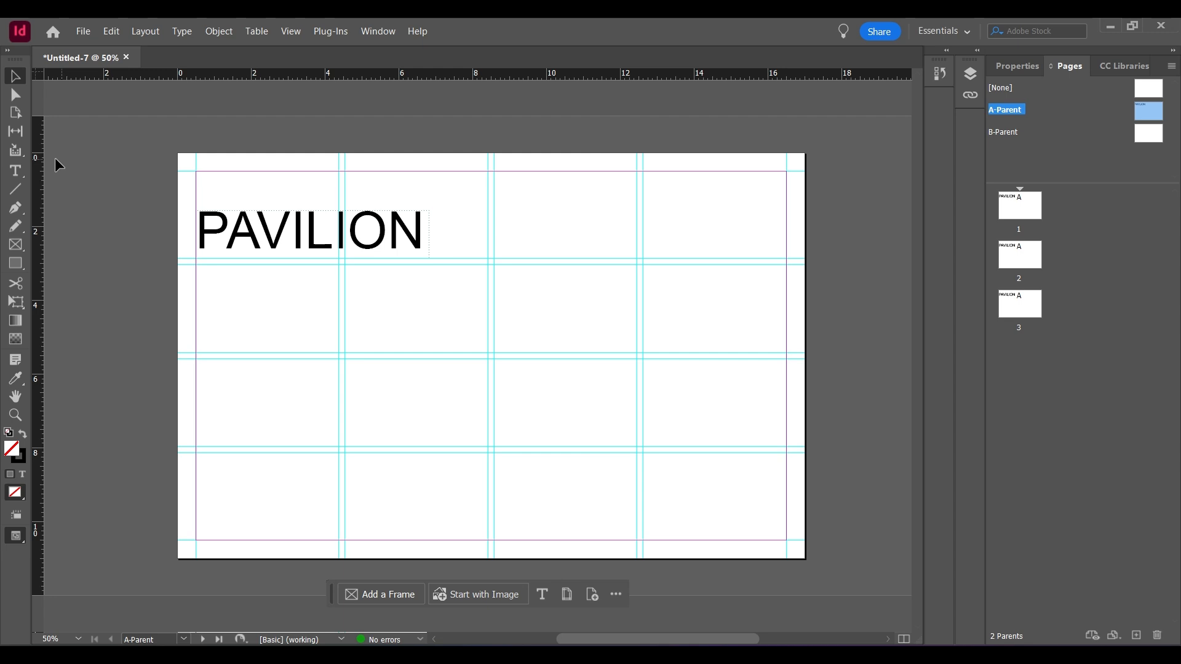
Step: Draw a small text frame in the third grid row of the last column, with text set to Arial Regular at 24 pt
{"action": "left_click", "coordinate": [15, 172]}
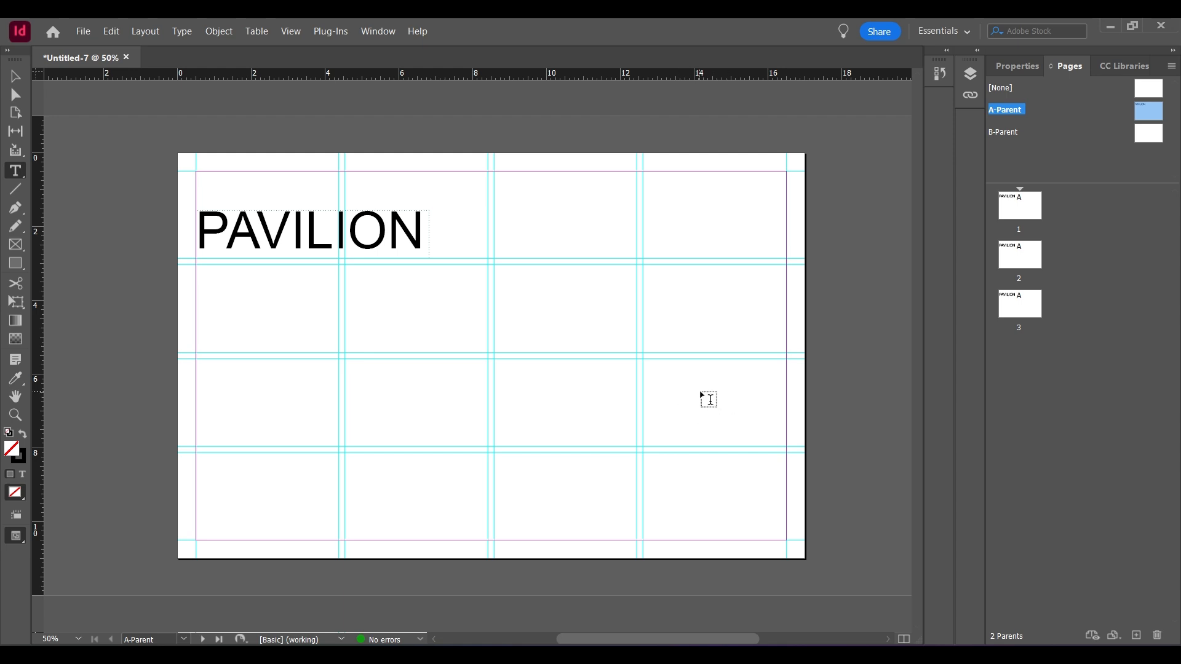
{"action": "left_click_drag", "start_coordinate": [686, 385], "coordinate": [710, 415]}
{"action": "left_click", "coordinate": [656, 439]}
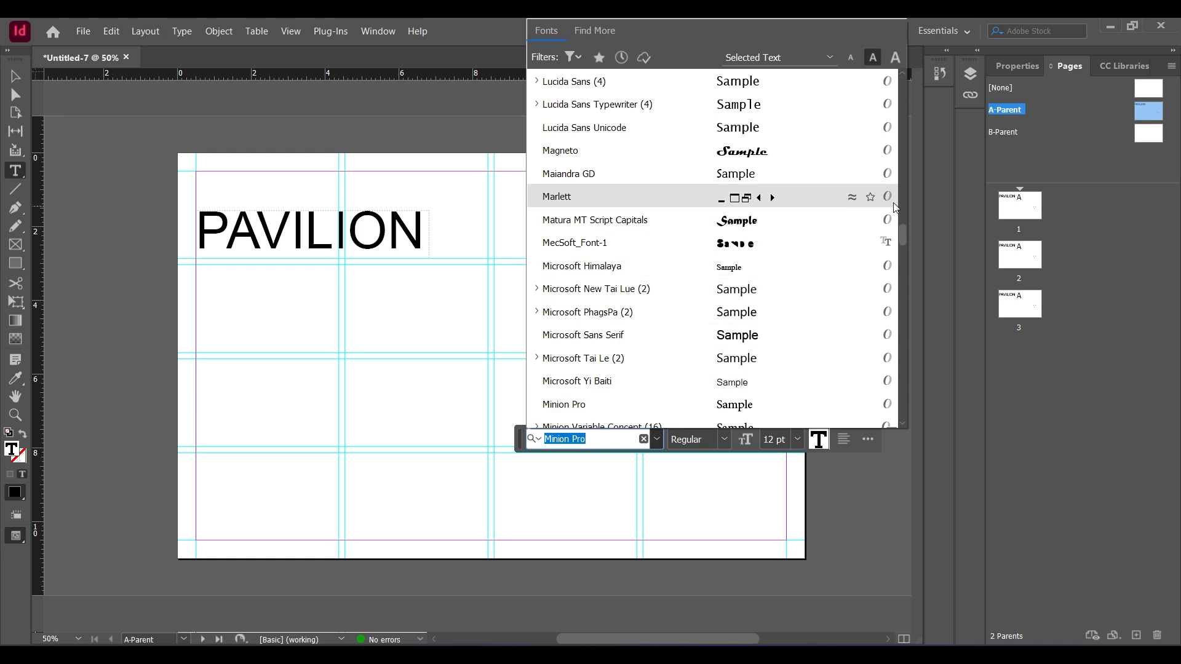
{"action": "left_click_drag", "start_coordinate": [902, 234], "coordinate": [902, 71]}
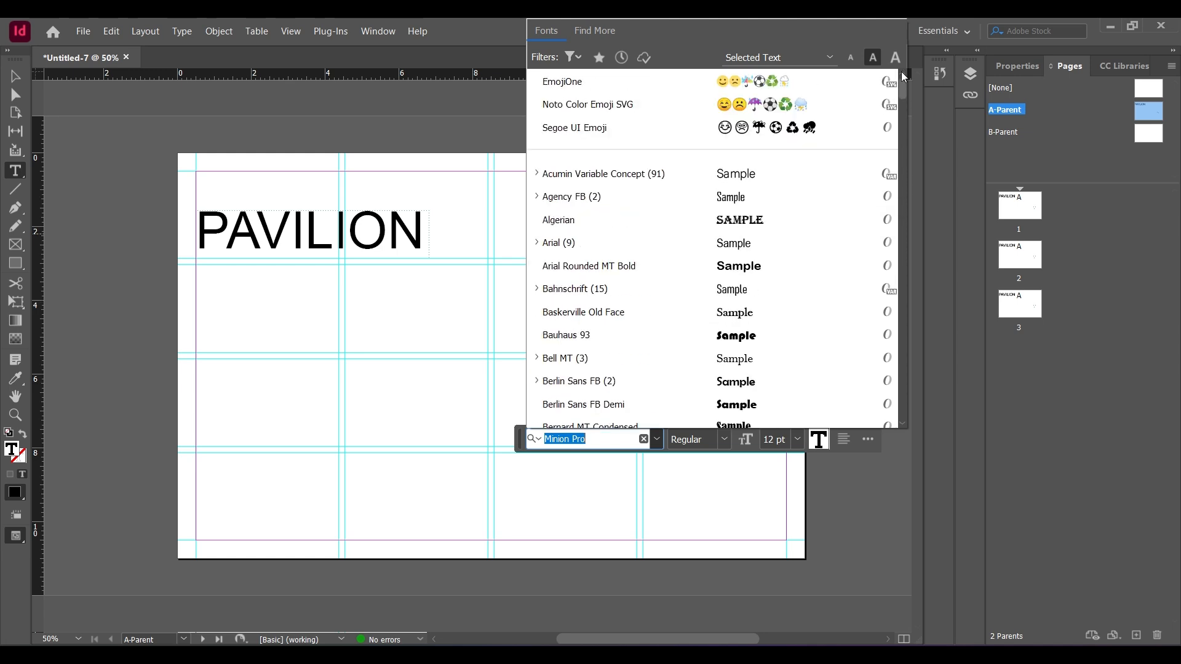
{"action": "left_click", "coordinate": [574, 248]}
{"action": "left_click", "coordinate": [798, 439]}
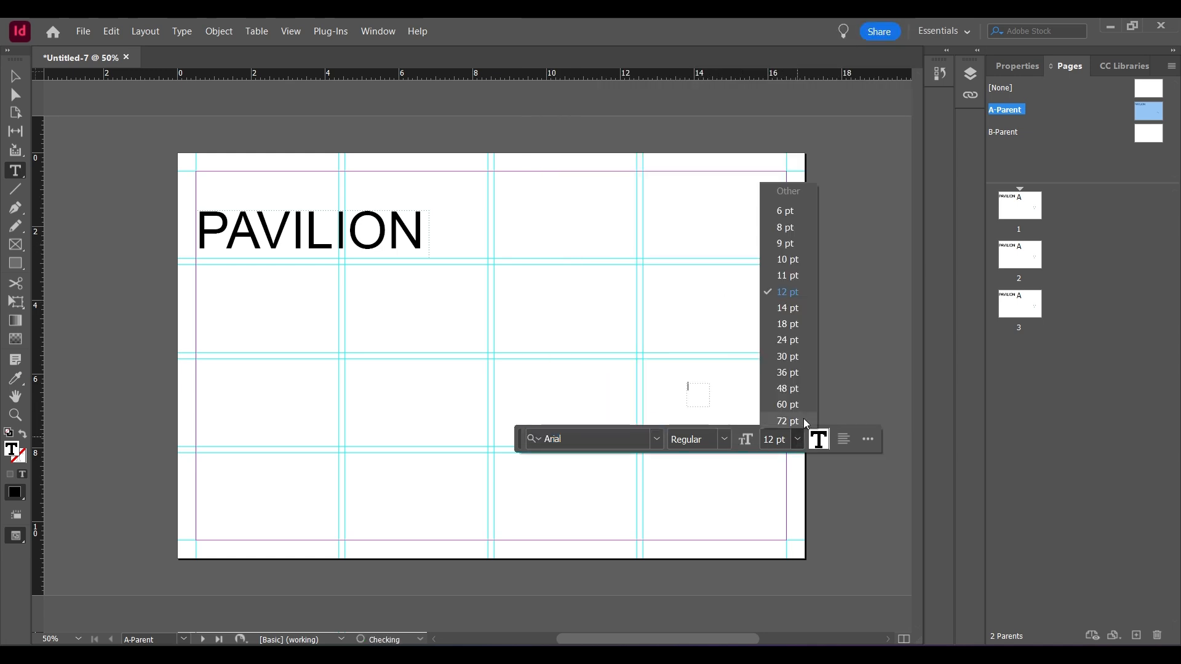
{"action": "left_click", "coordinate": [803, 337]}
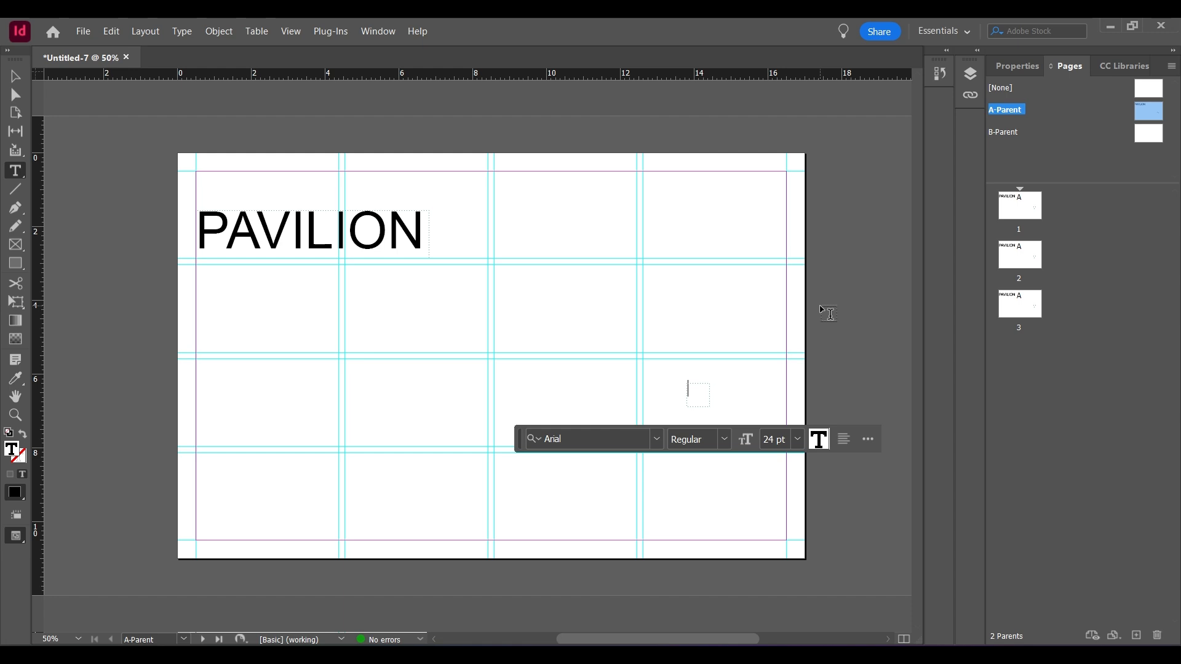
Step: Insert the current page number marker into the small text frame and finish editing its text
{"action": "right_click", "coordinate": [699, 398]}
{"action": "mouse_move", "coordinate": [830, 448]}
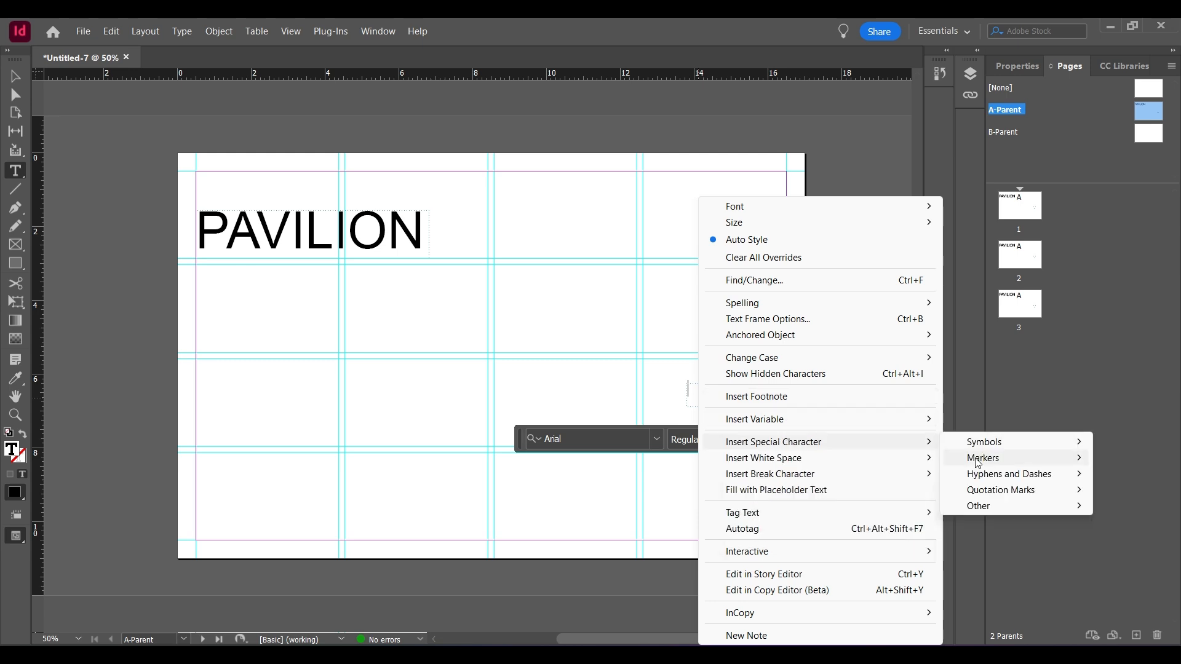
{"action": "mouse_move", "coordinate": [978, 463]}
{"action": "left_click", "coordinate": [922, 462]}
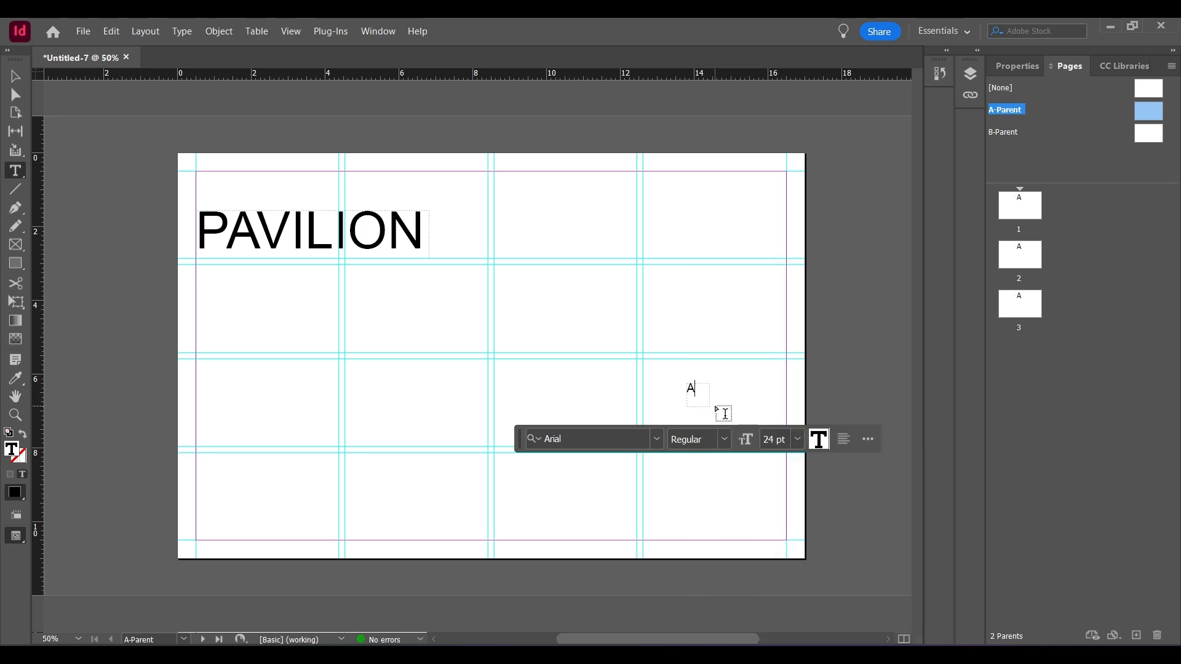
{"action": "key", "text": "Escape"}
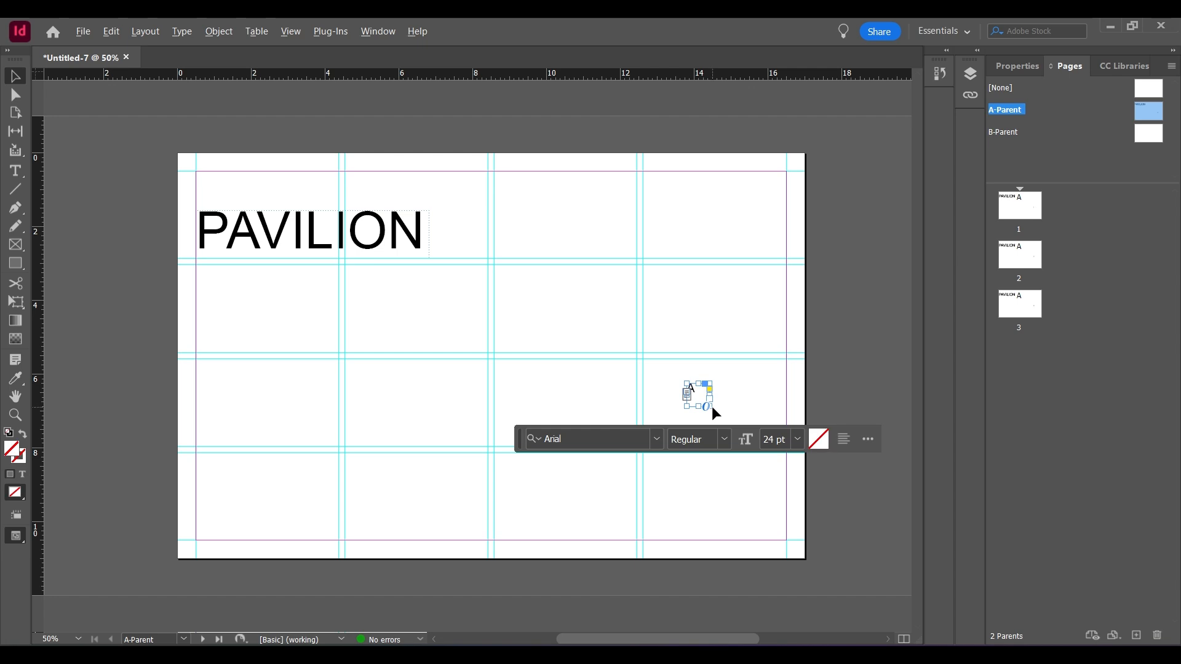
Step: Shrink the page number frame around its marker and place it just below the bottom margin, aligned with the right margin
{"action": "scroll", "coordinate": [711, 406], "scroll_direction": "up", "scroll_amount": 2}
{"action": "left_click_drag", "start_coordinate": [708, 439], "coordinate": [682, 417]}
{"action": "scroll", "coordinate": [808, 447], "scroll_direction": "down", "scroll_amount": 2}
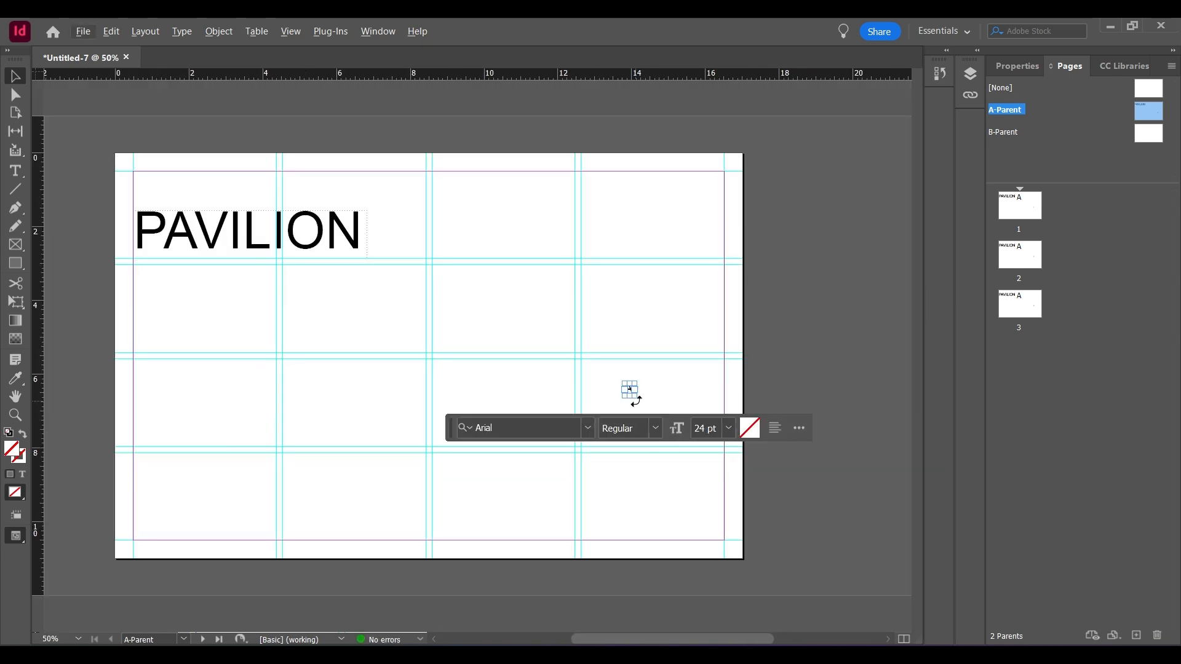
{"action": "scroll", "coordinate": [647, 401], "scroll_direction": "up", "scroll_amount": 3}
{"action": "left_click_drag", "start_coordinate": [604, 409], "coordinate": [793, 489]}
{"action": "scroll", "coordinate": [793, 488], "scroll_direction": "down", "scroll_amount": 1}
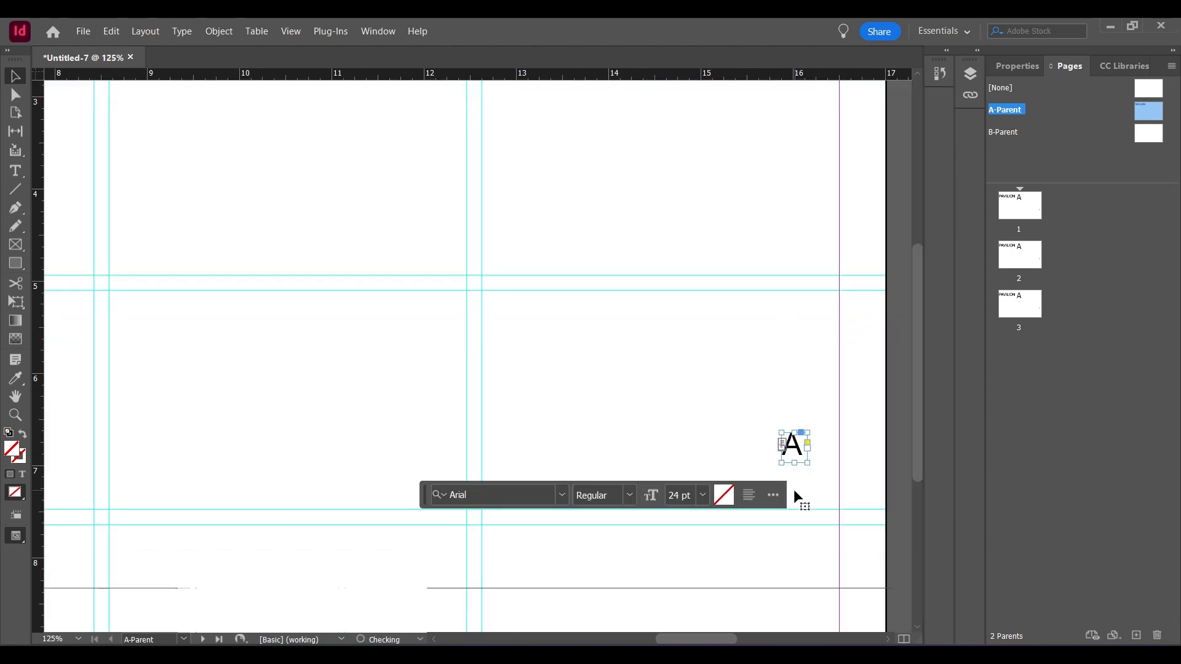
{"action": "scroll", "coordinate": [793, 489], "scroll_direction": "down", "scroll_amount": 3}
{"action": "left_click_drag", "start_coordinate": [791, 230], "coordinate": [821, 541]}
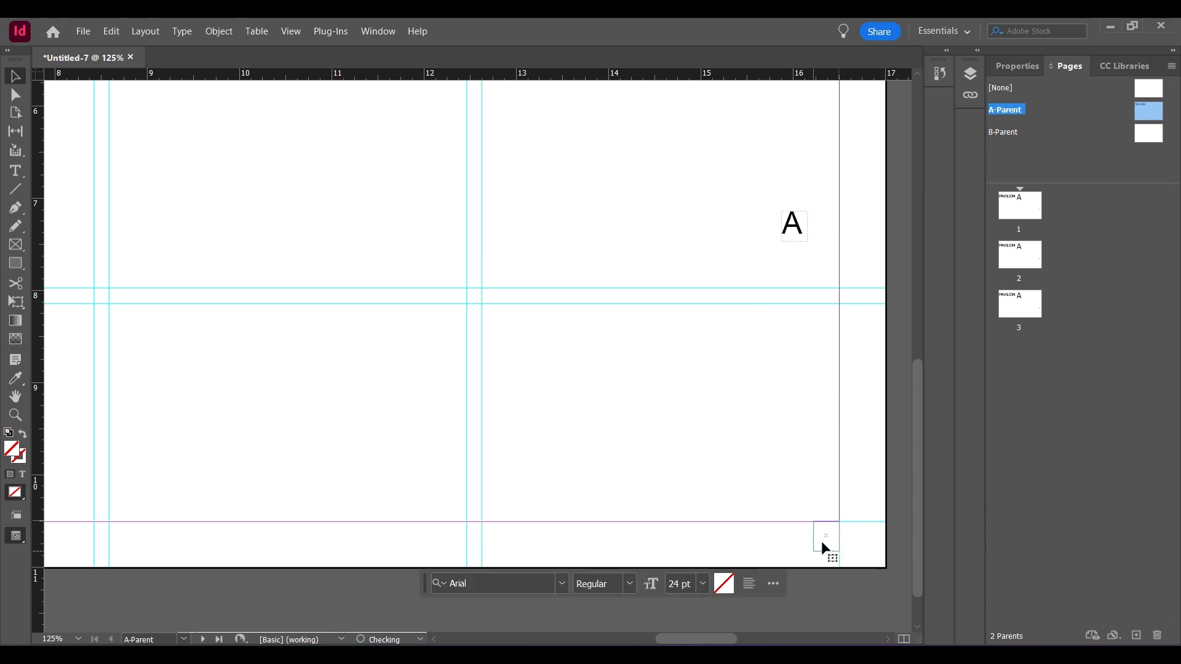
{"action": "left_click", "coordinate": [866, 497]}
{"action": "scroll", "coordinate": [802, 417], "scroll_direction": "down", "scroll_amount": 1}
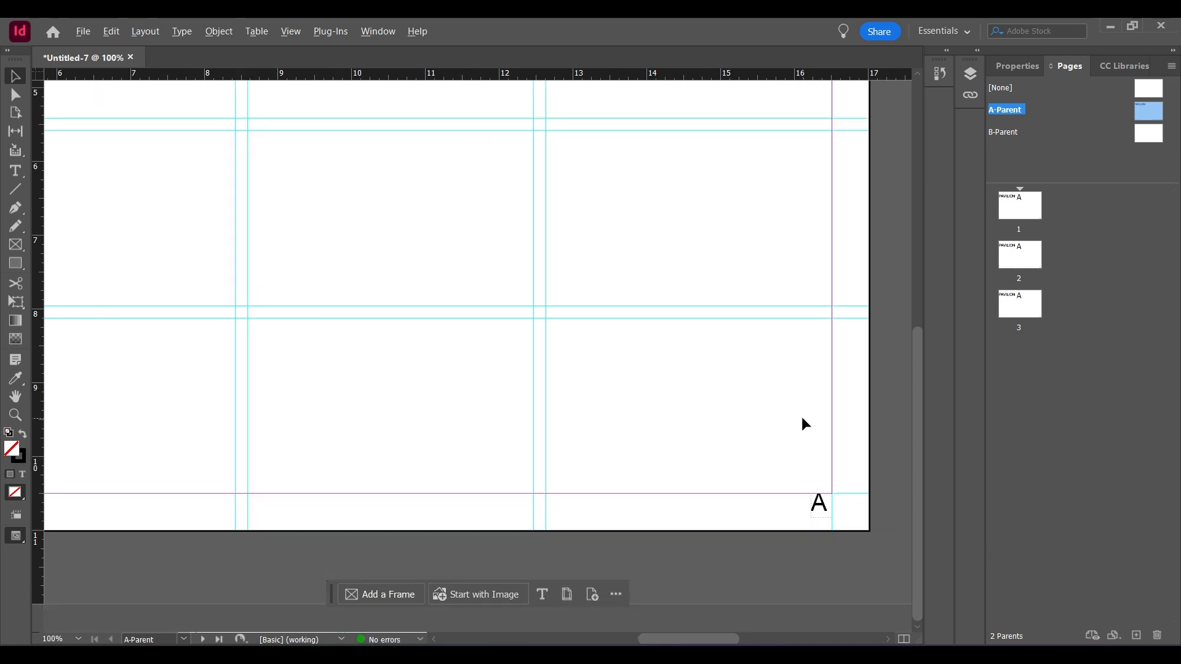
Step: Look through document pages 1 to 3 to check how the page number from A-Parent appears
{"action": "scroll", "coordinate": [801, 418], "scroll_direction": "down", "scroll_amount": 2}
{"action": "scroll", "coordinate": [748, 513], "scroll_direction": "up", "scroll_amount": 2}
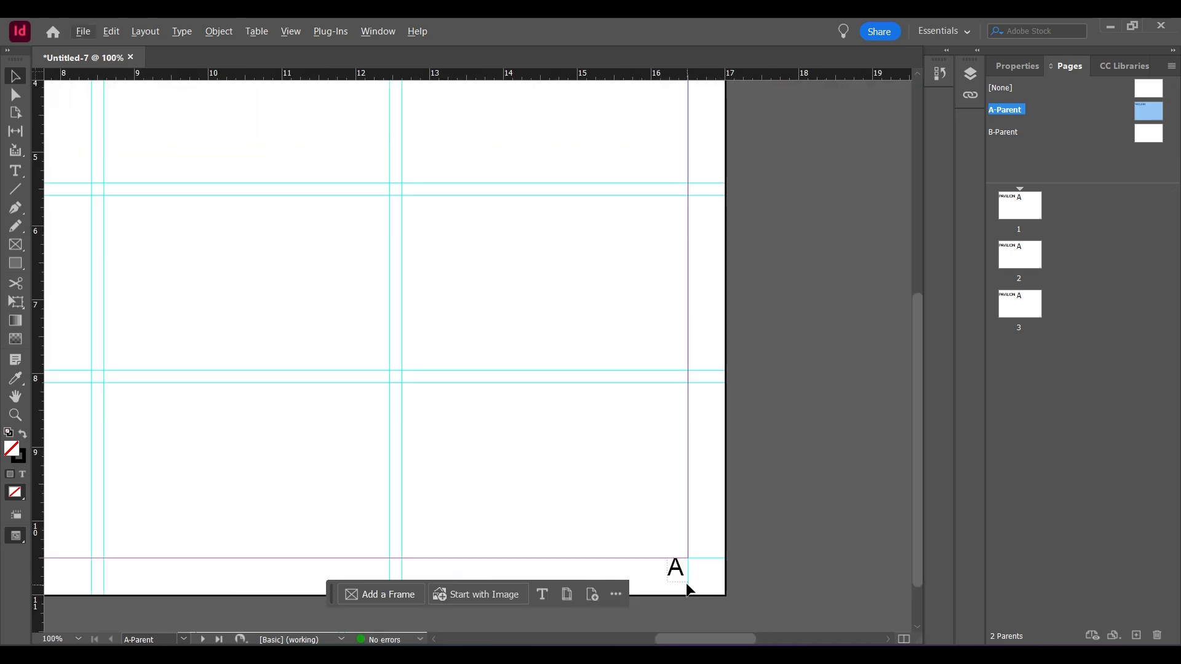
{"action": "scroll", "coordinate": [508, 502], "scroll_direction": "down", "scroll_amount": 3}
{"action": "scroll", "coordinate": [389, 393], "scroll_direction": "up", "scroll_amount": 1}
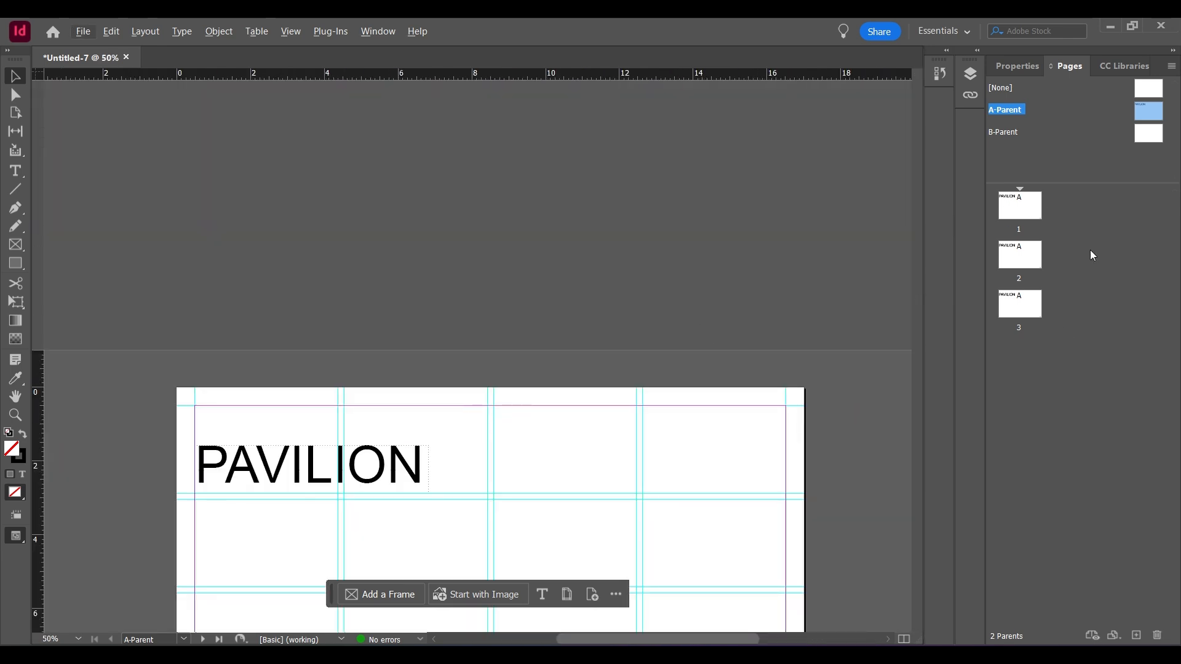
{"action": "double_click", "coordinate": [1018, 206]}
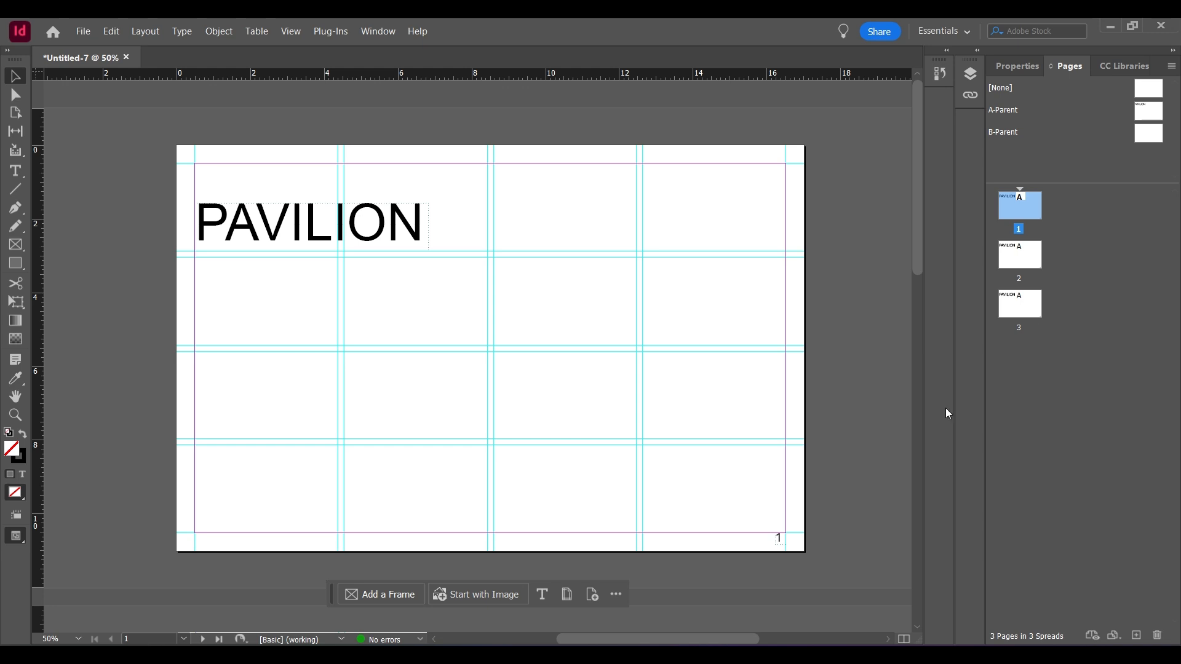
{"action": "scroll", "coordinate": [804, 573], "scroll_direction": "up", "scroll_amount": 3}
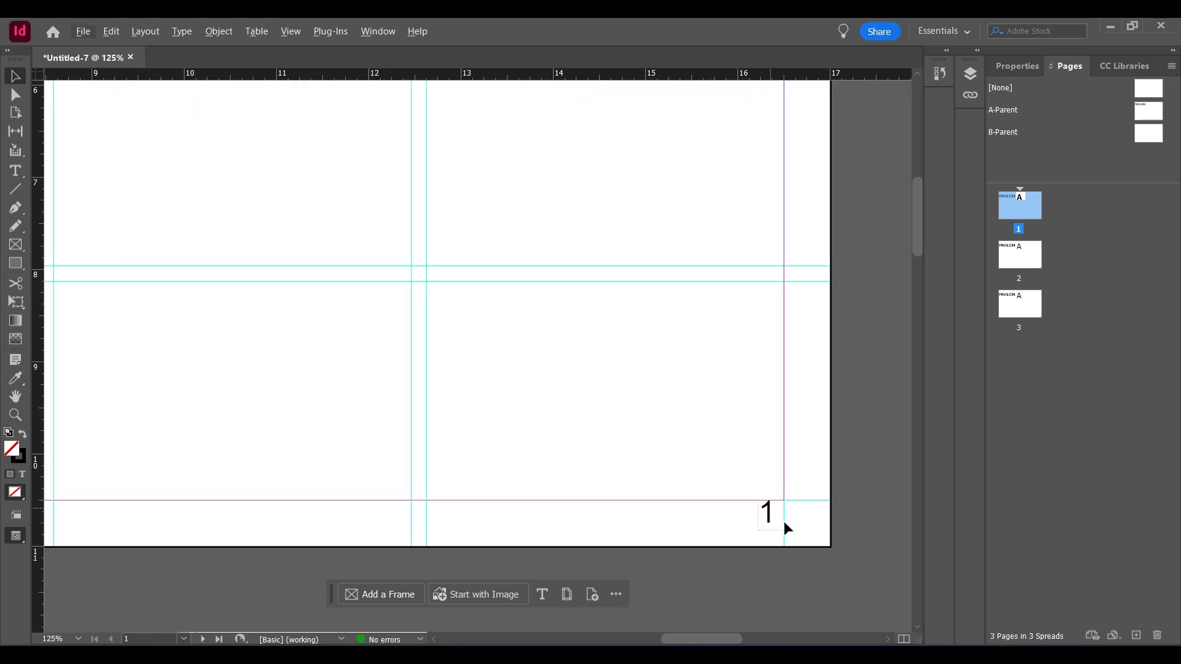
{"action": "scroll", "coordinate": [767, 434], "scroll_direction": "down", "scroll_amount": 10}
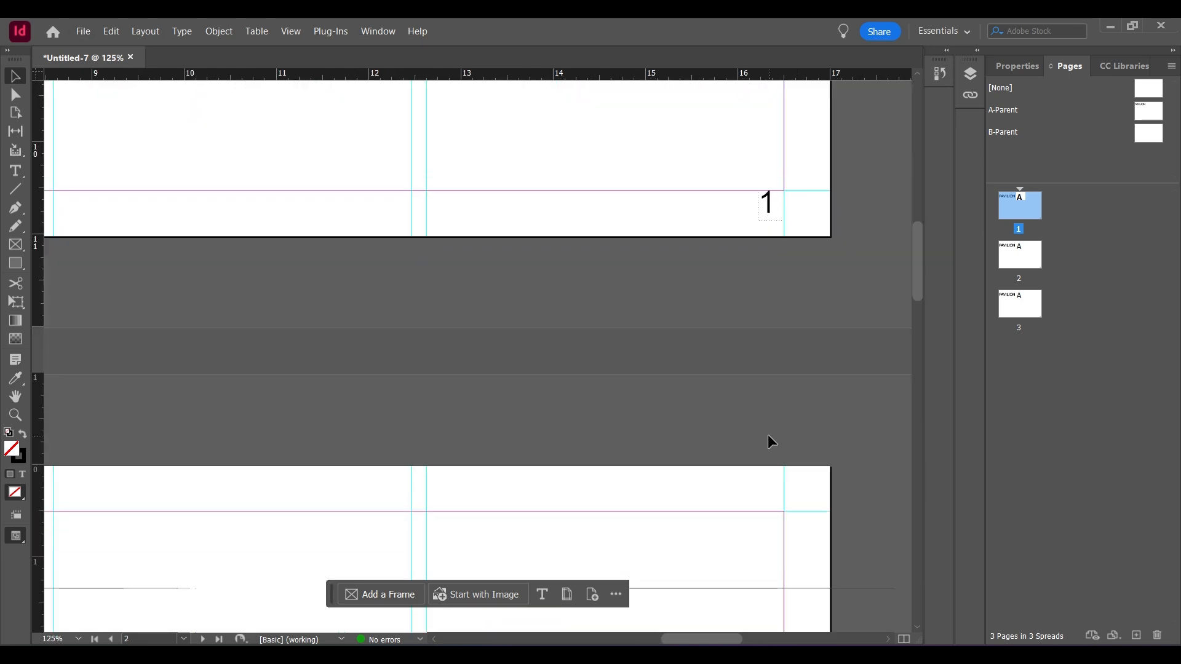
{"action": "scroll", "coordinate": [768, 434], "scroll_direction": "down", "scroll_amount": 15}
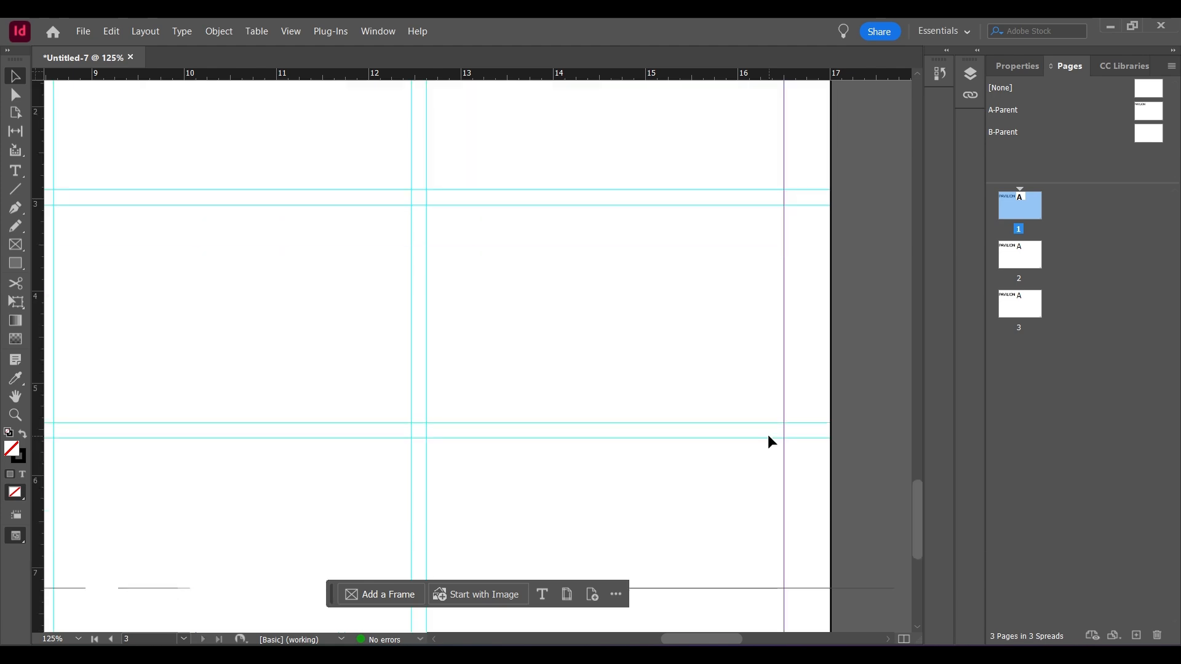
{"action": "scroll", "coordinate": [767, 431], "scroll_direction": "down", "scroll_amount": 4}
{"action": "scroll", "coordinate": [399, 313], "scroll_direction": "up", "scroll_amount": 4}
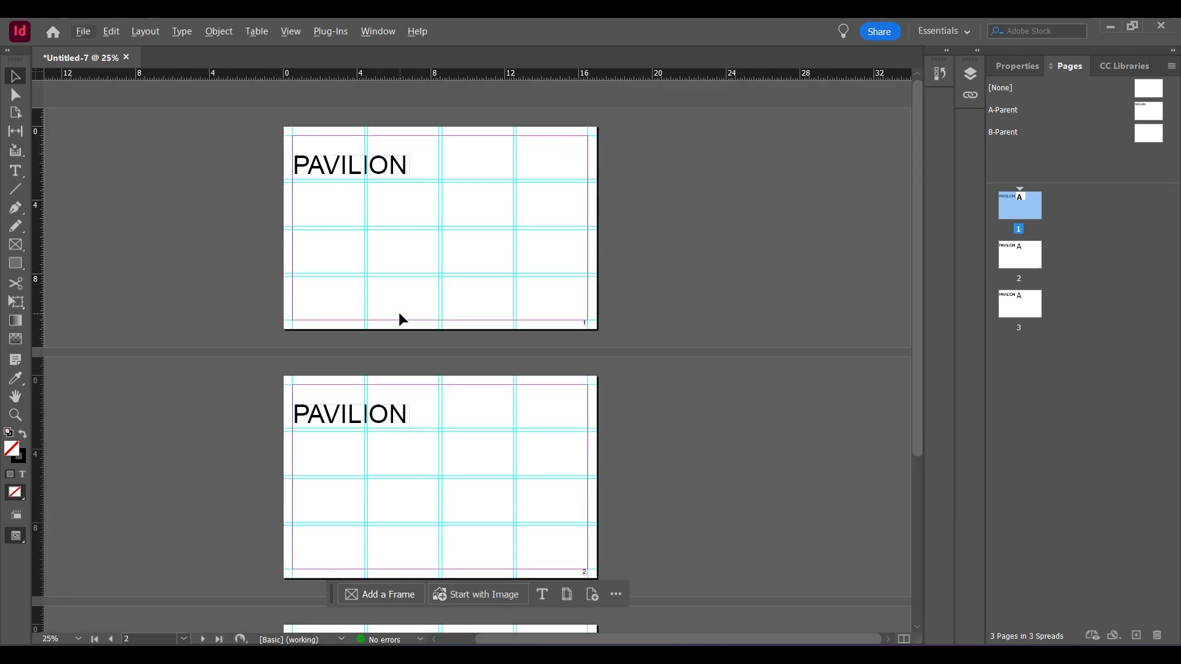
{"action": "scroll", "coordinate": [421, 220], "scroll_direction": "up", "scroll_amount": 1}
{"action": "scroll", "coordinate": [420, 226], "scroll_direction": "up", "scroll_amount": 2}
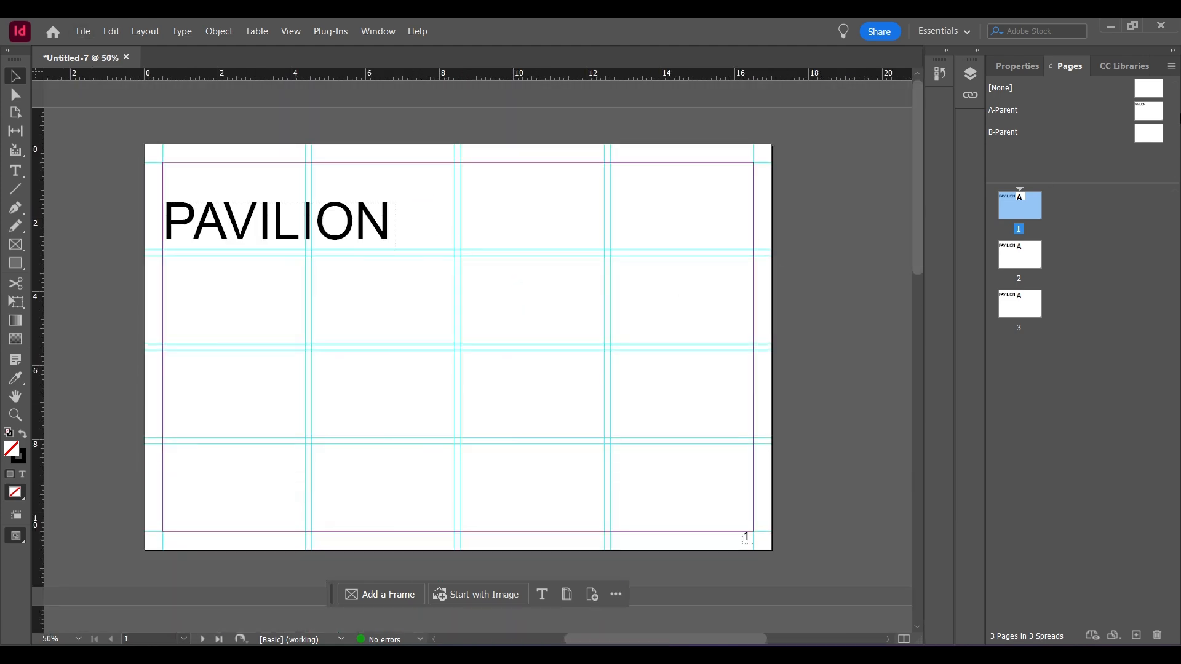
Step: Reopen the A-Parent page and make the Images layer the active one
{"action": "double_click", "coordinate": [1142, 115]}
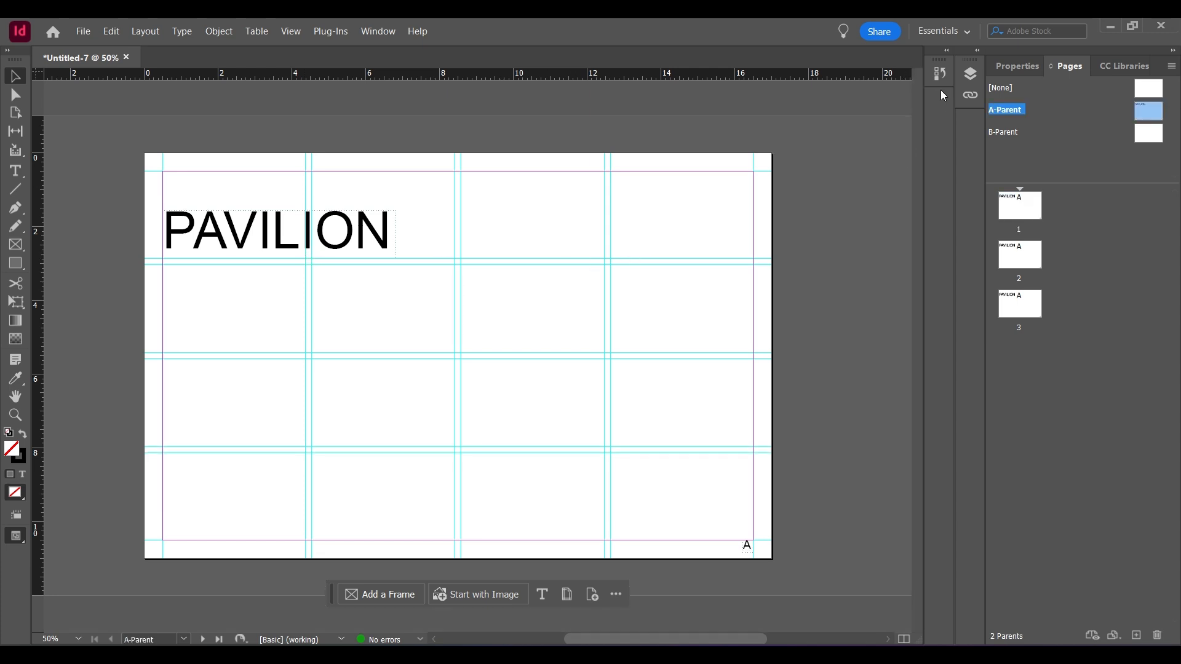
{"action": "left_click", "coordinate": [971, 74]}
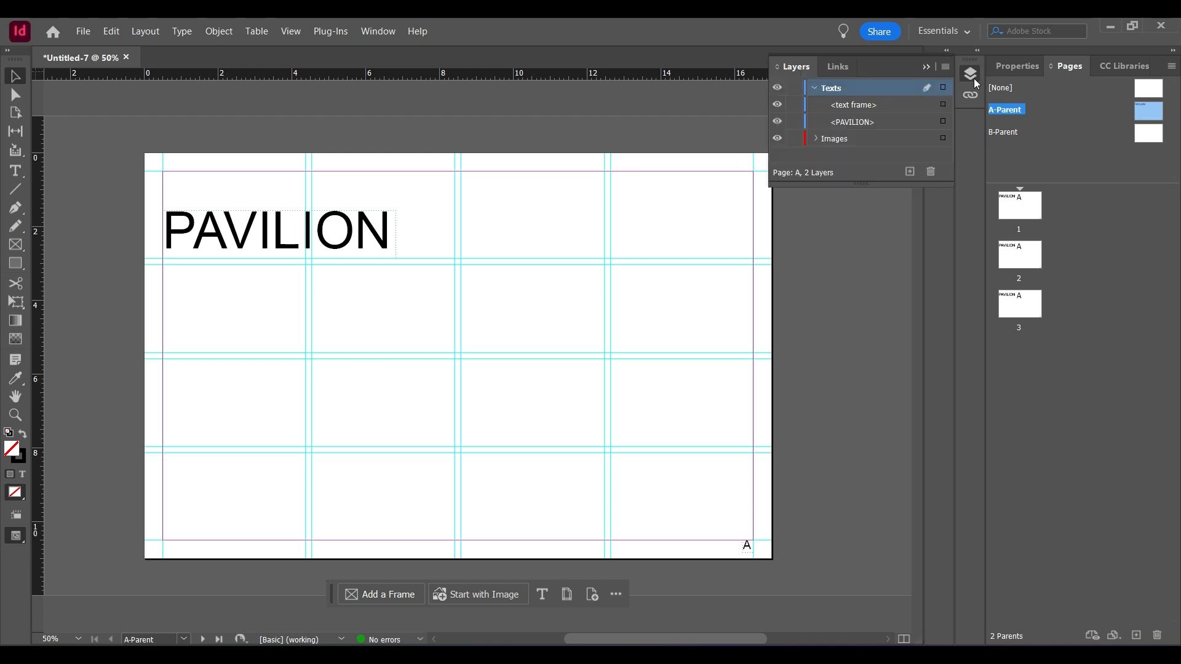
{"action": "left_click", "coordinate": [814, 88]}
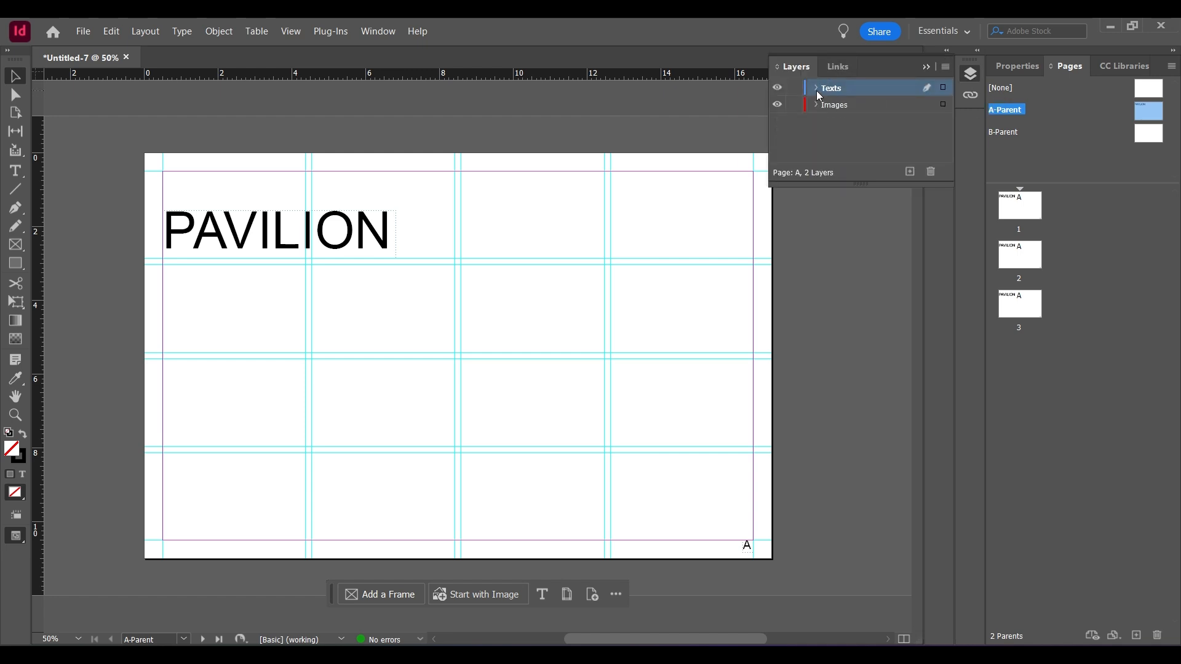
{"action": "left_click", "coordinate": [835, 105]}
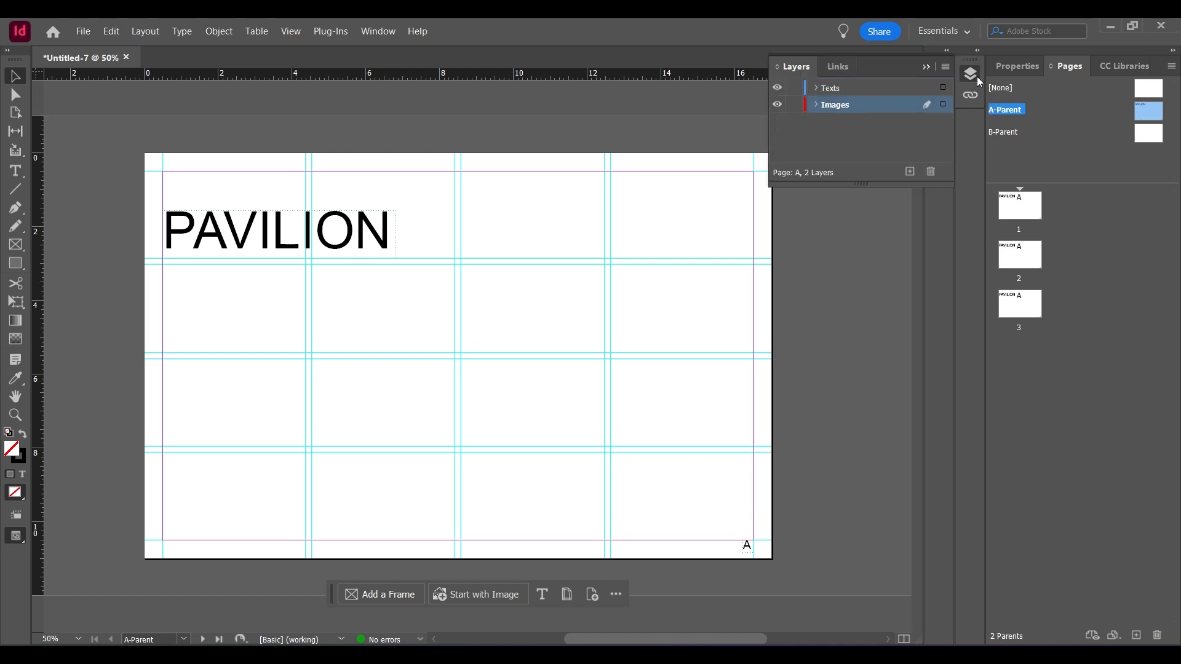
{"action": "left_click", "coordinate": [926, 67]}
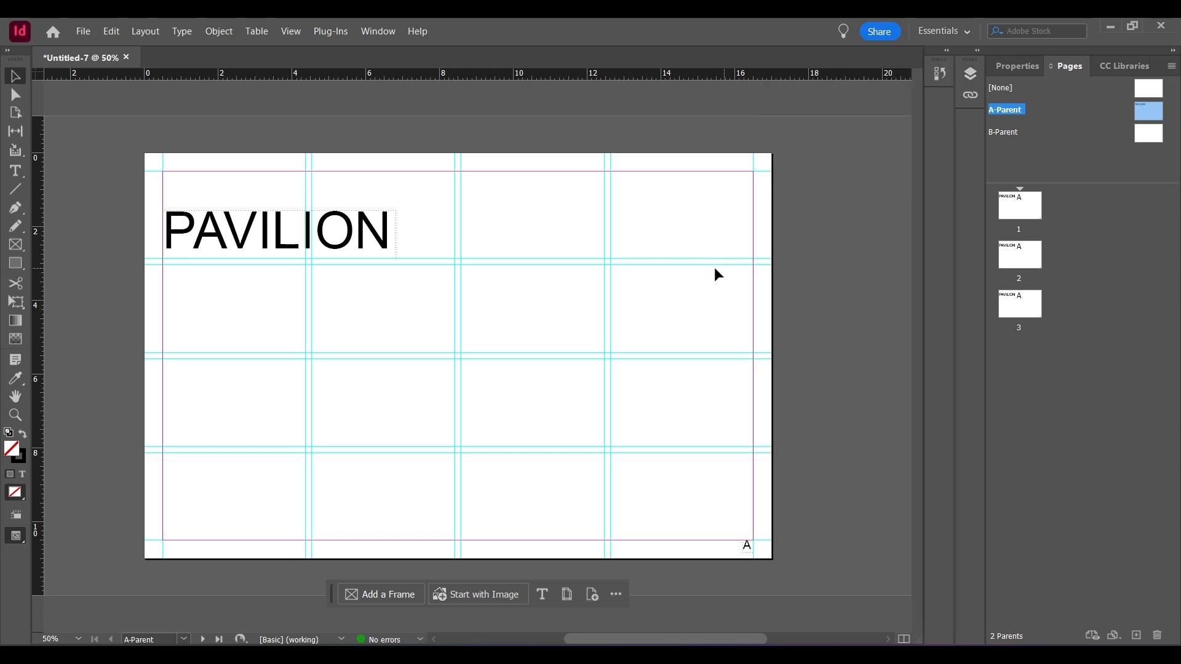
Step: Draw a rectangular image frame spanning the first two grid columns and all four rows
{"action": "left_click", "coordinate": [15, 245]}
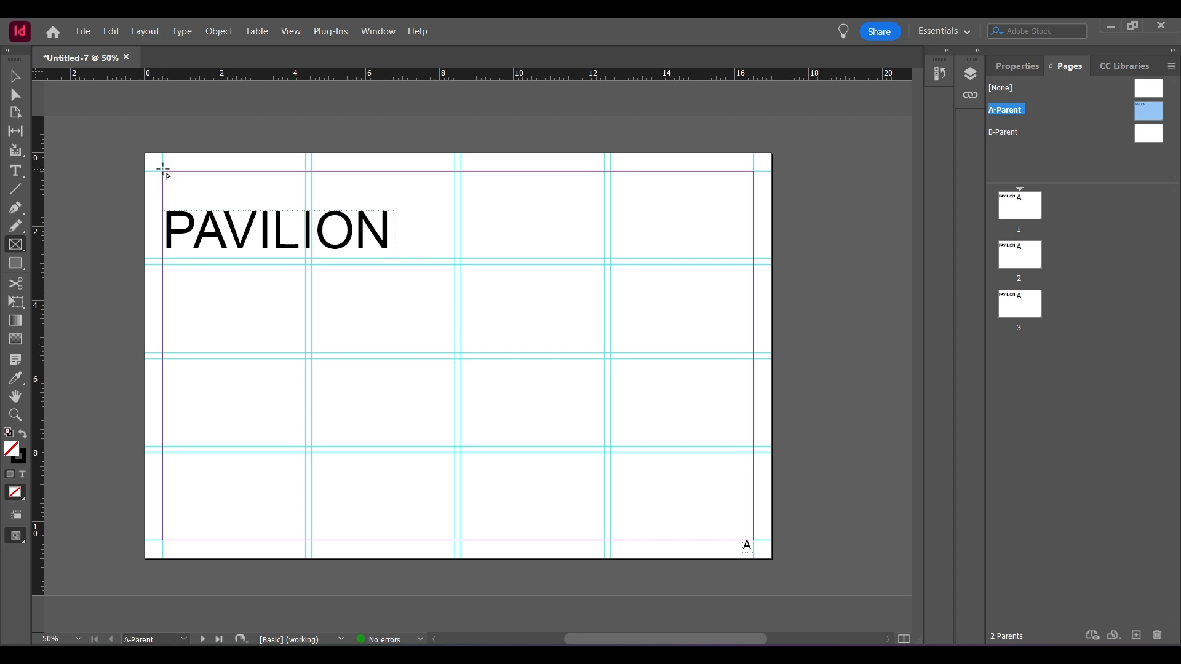
{"action": "left_click_drag", "start_coordinate": [164, 172], "coordinate": [454, 540]}
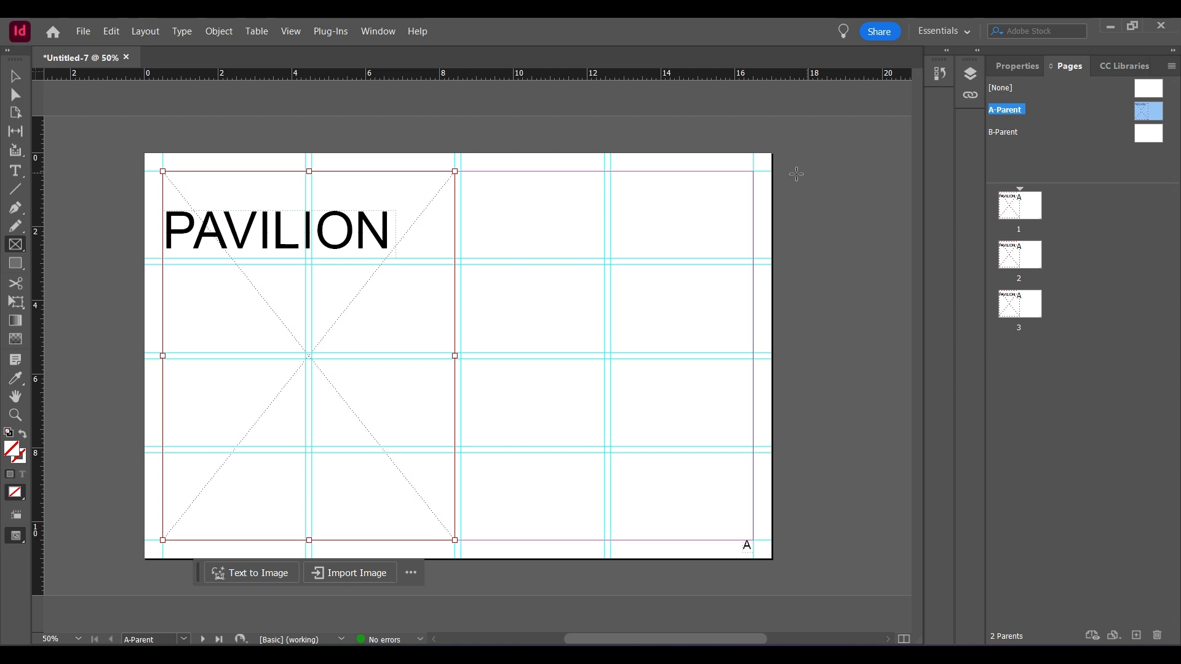
{"action": "key", "text": "a"}
{"action": "left_click", "coordinate": [526, 248]}
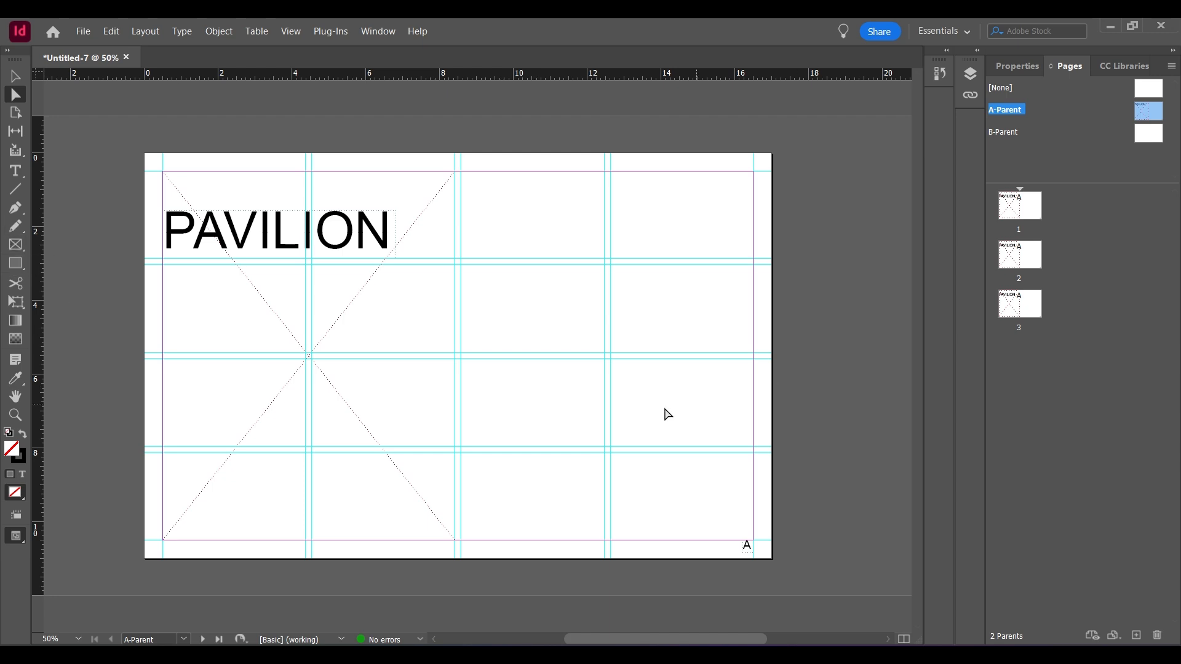
Step: Draw an image frame across the last two columns of the third grid row and duplicate it into the fourth row
{"action": "left_click", "coordinate": [15, 245]}
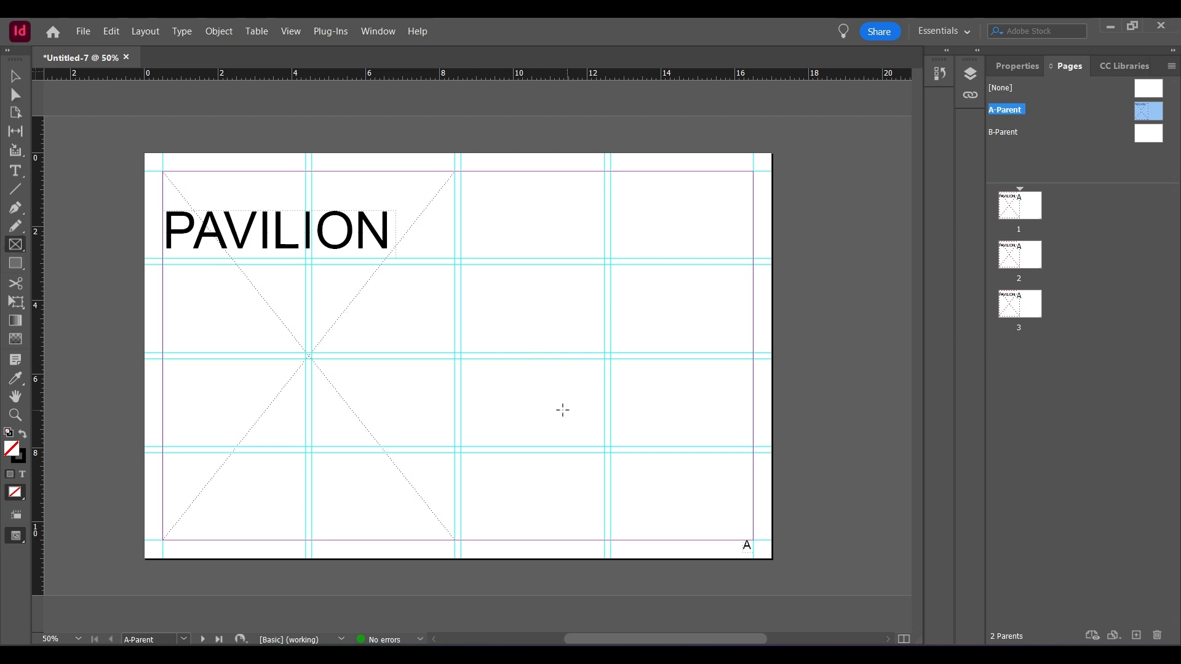
{"action": "mouse_move", "coordinate": [463, 360]}
{"action": "left_mouse_down"}
{"action": "mouse_move", "coordinate": [738, 397]}
{"action": "mouse_move", "coordinate": [754, 414]}
{"action": "mouse_move", "coordinate": [755, 448]}
{"action": "left_mouse_up"}
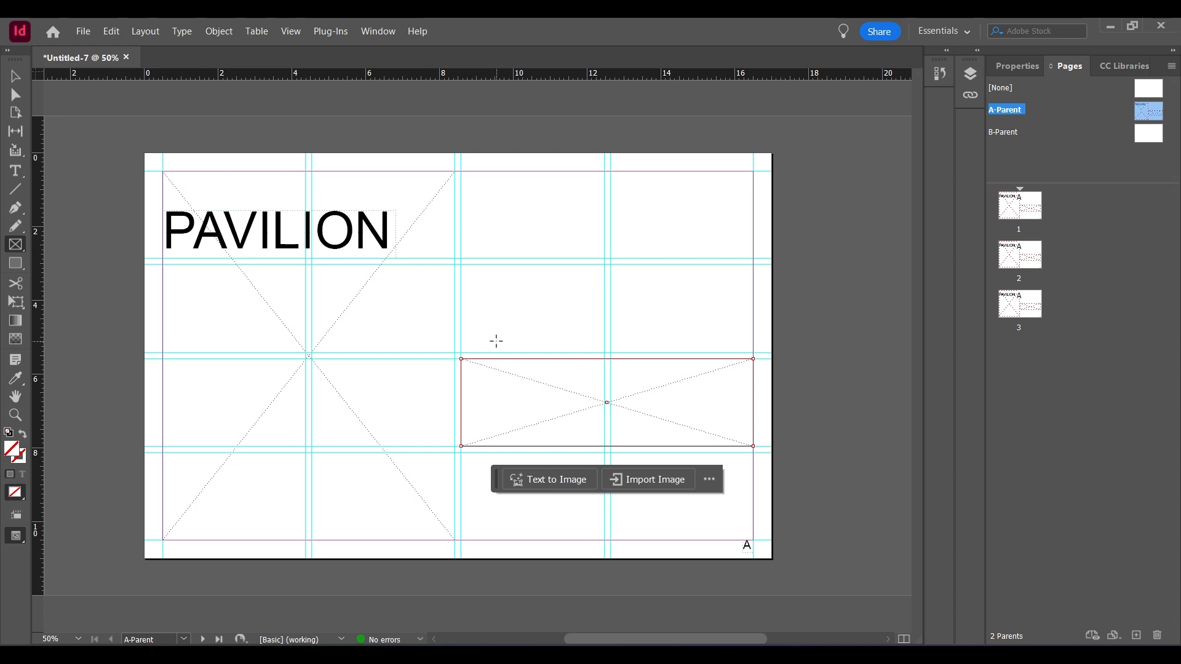
{"action": "key", "text": "v"}
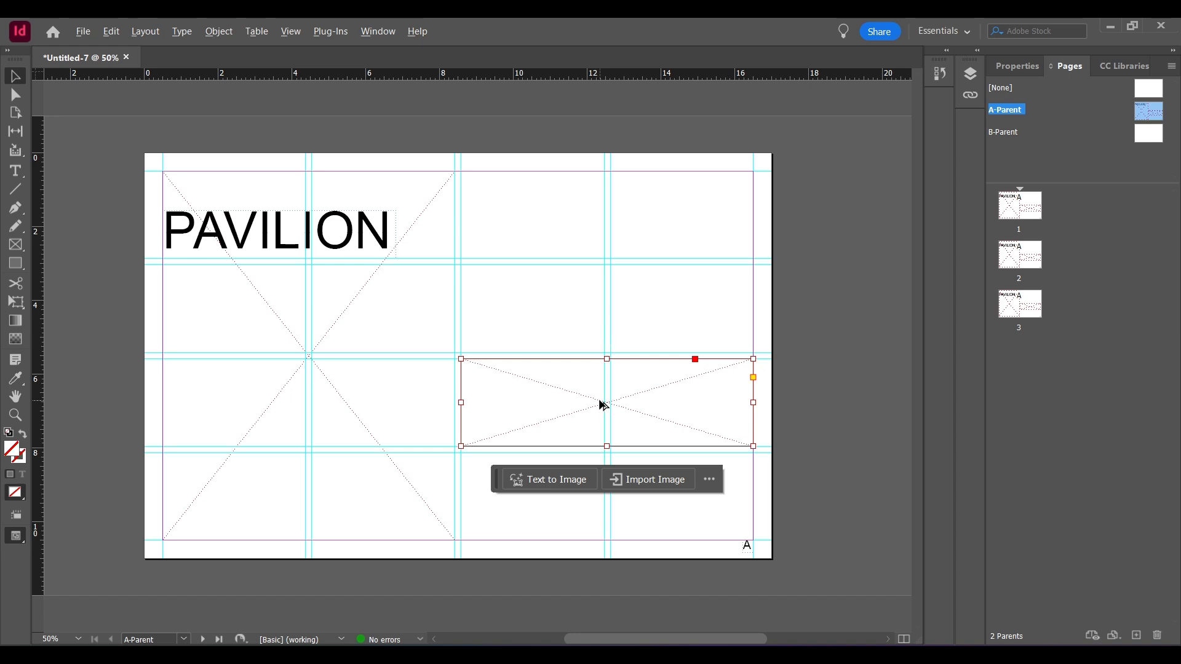
{"action": "left_click_drag", "start_coordinate": [602, 404], "coordinate": [606, 496]}
{"action": "left_click", "coordinate": [786, 451]}
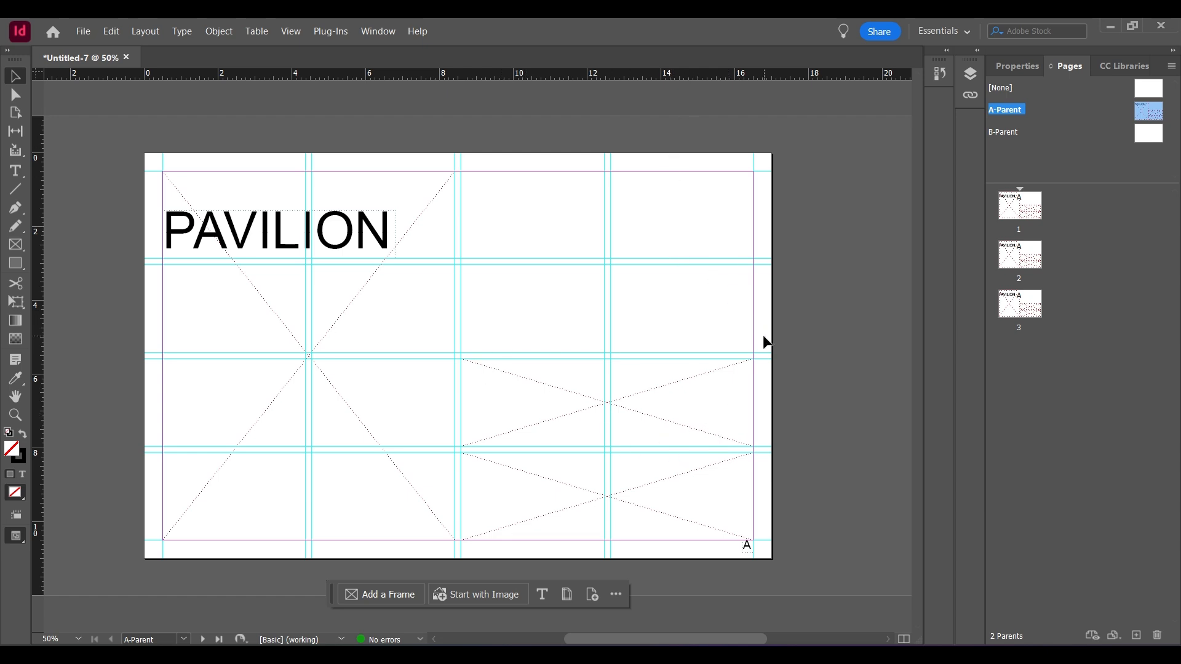
Step: Look through document pages 1 to 3 to check how the image frames from A-Parent carry over
{"action": "left_click", "coordinate": [1026, 201]}
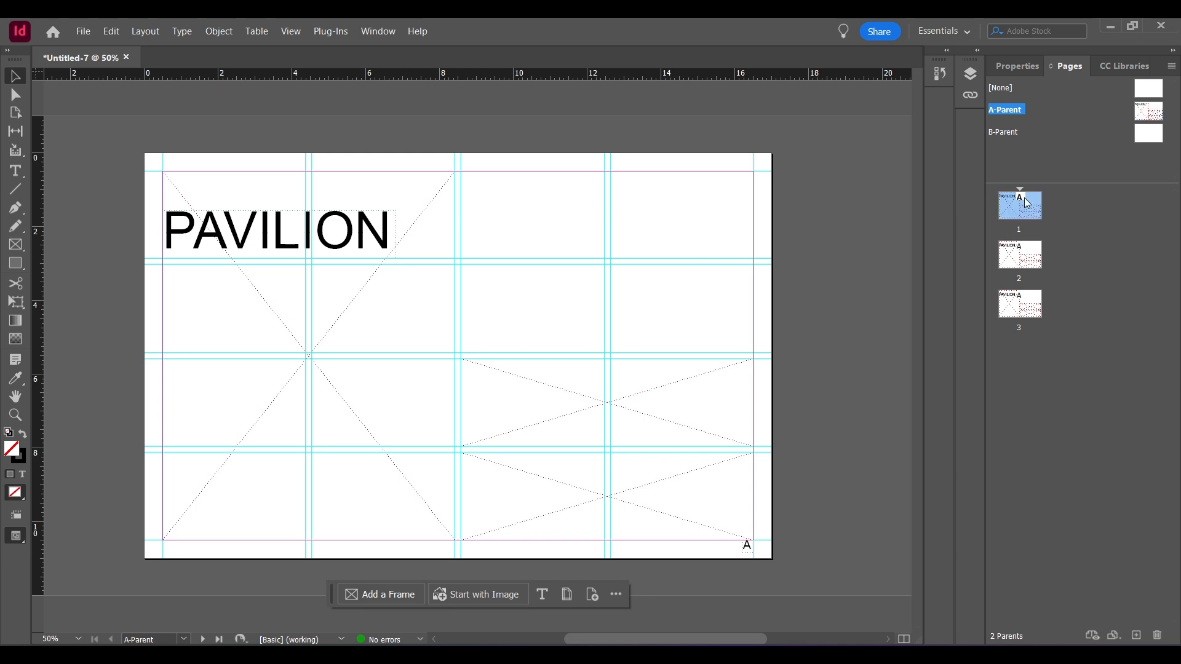
{"action": "double_click", "coordinate": [1024, 198]}
{"action": "scroll", "coordinate": [722, 301], "scroll_direction": "down", "scroll_amount": 10}
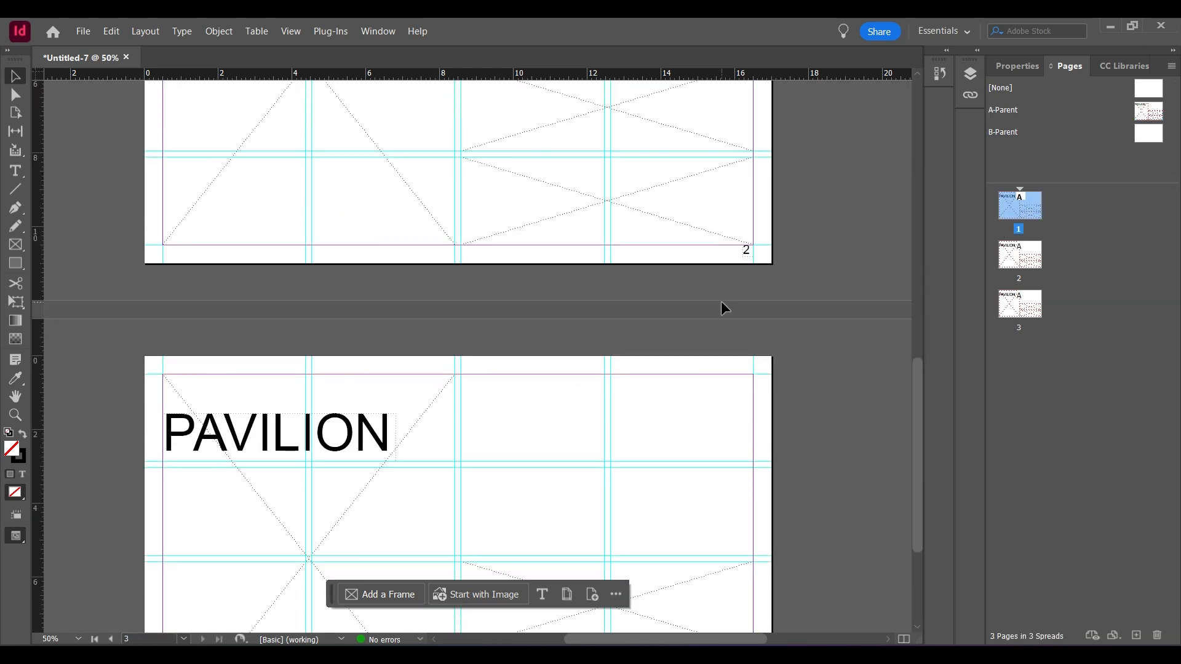
{"action": "scroll", "coordinate": [721, 300], "scroll_direction": "up", "scroll_amount": 8}
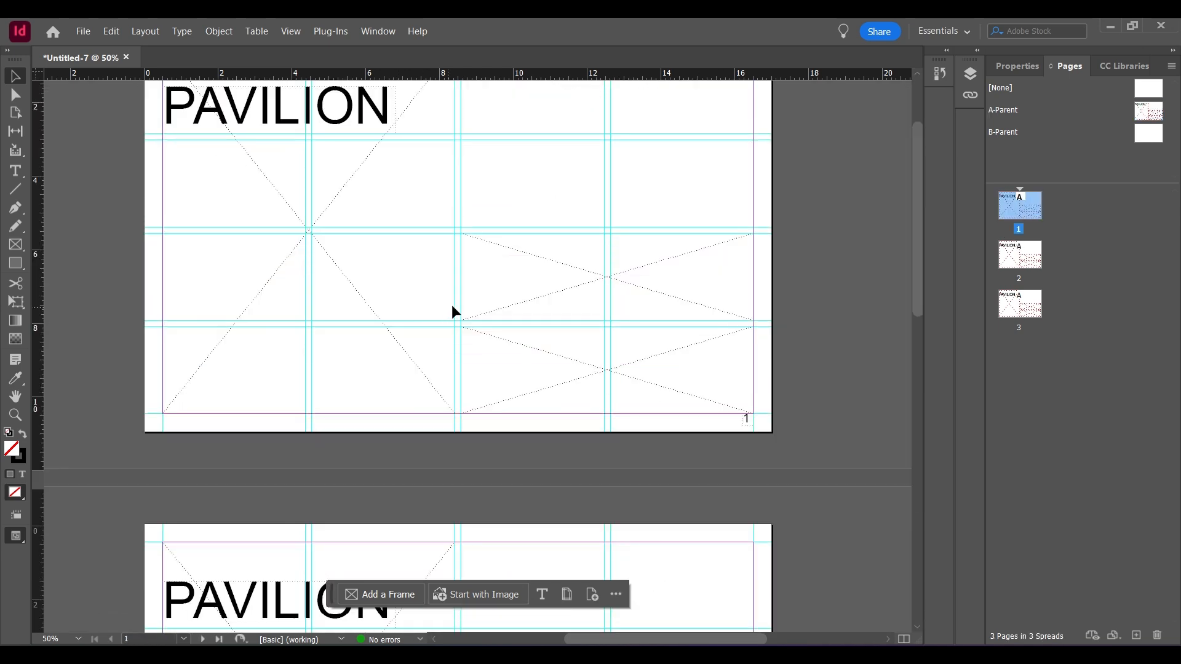
Step: Review the PAVILION title, page numbers and frame placement across pages 1 to 3, ending at page 1
{"action": "scroll", "coordinate": [452, 305], "scroll_direction": "down", "scroll_amount": 8}
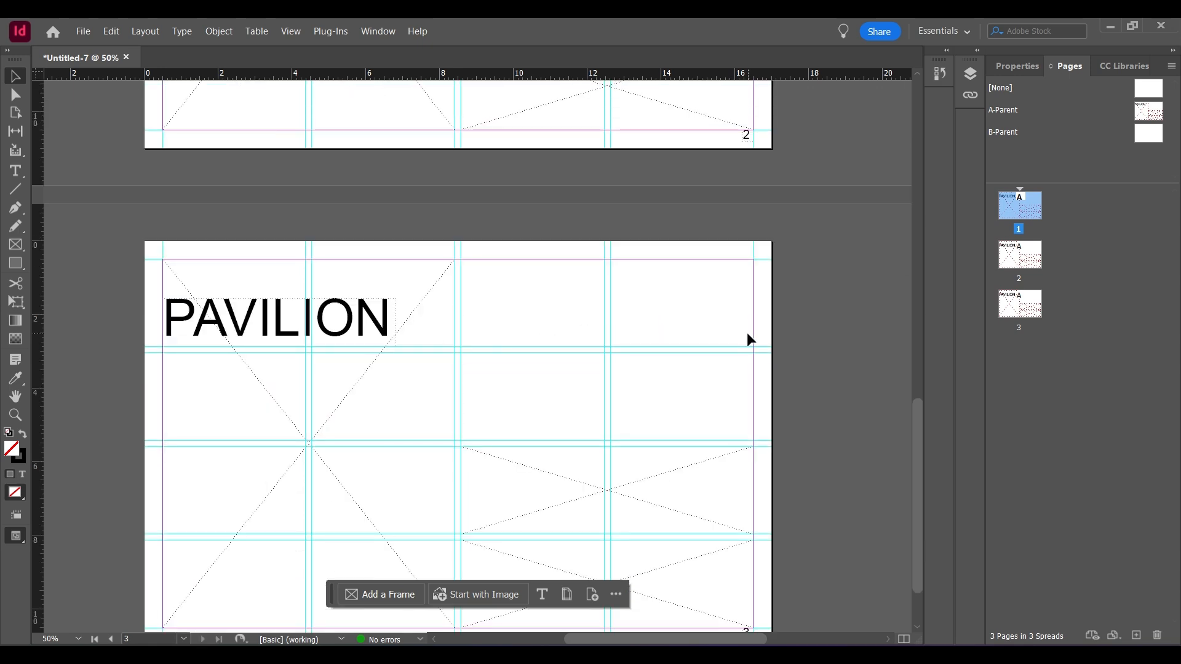
{"action": "scroll", "coordinate": [748, 338], "scroll_direction": "up", "scroll_amount": 4}
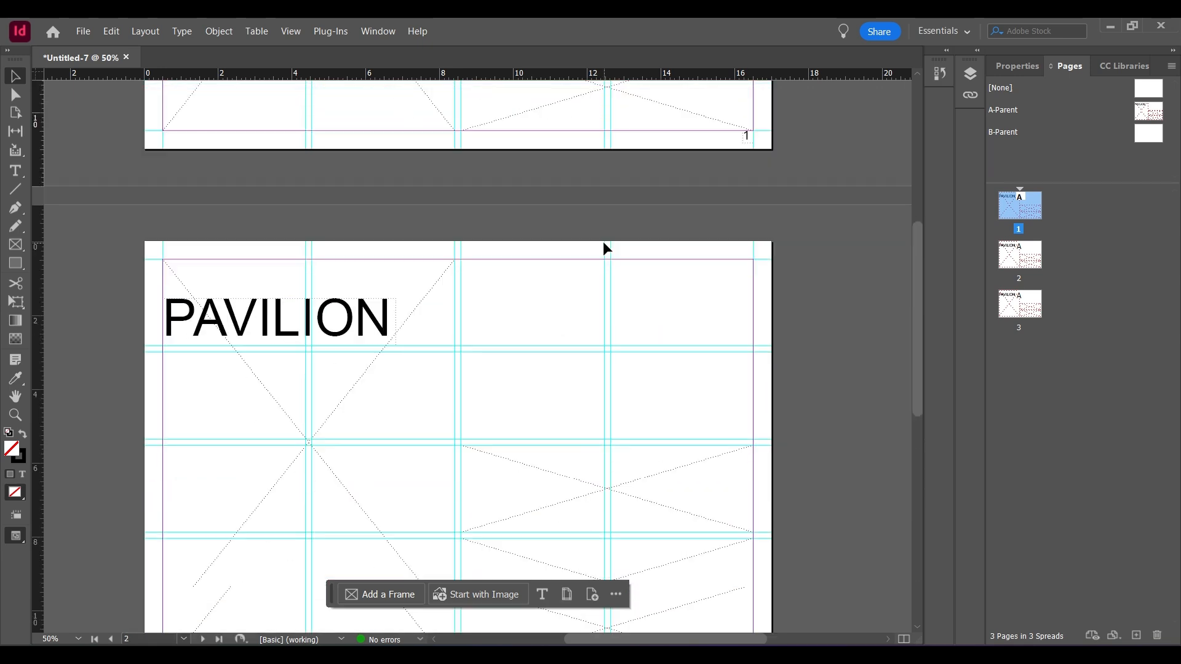
{"action": "scroll", "coordinate": [604, 244], "scroll_direction": "down", "scroll_amount": 2}
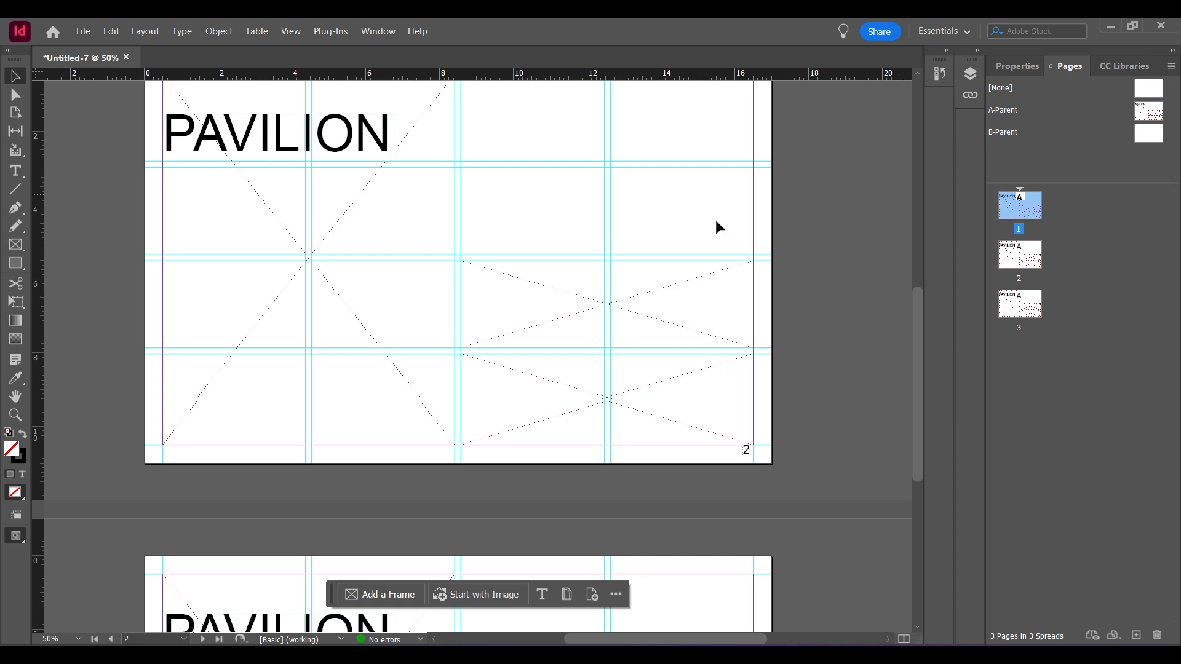
{"action": "scroll", "coordinate": [707, 286], "scroll_direction": "up", "scroll_amount": 1}
{"action": "scroll", "coordinate": [706, 285], "scroll_direction": "up", "scroll_amount": 10}
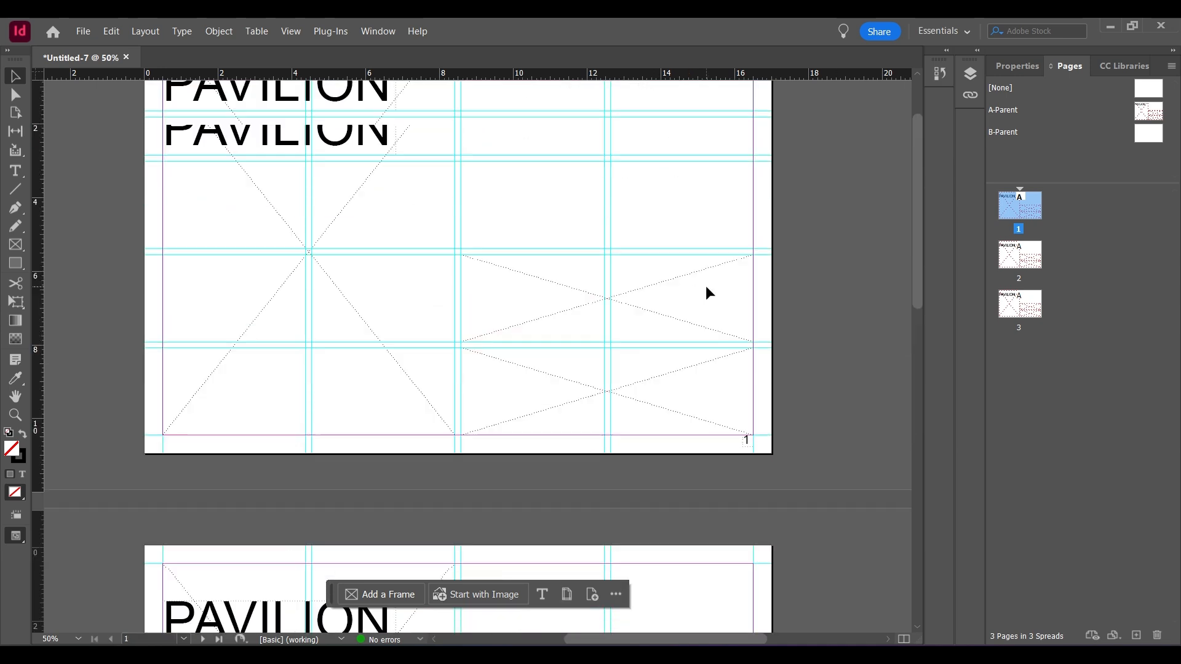
{"action": "scroll", "coordinate": [770, 305], "scroll_direction": "up", "scroll_amount": 3}
{"action": "scroll", "coordinate": [774, 308], "scroll_direction": "down", "scroll_amount": 1}
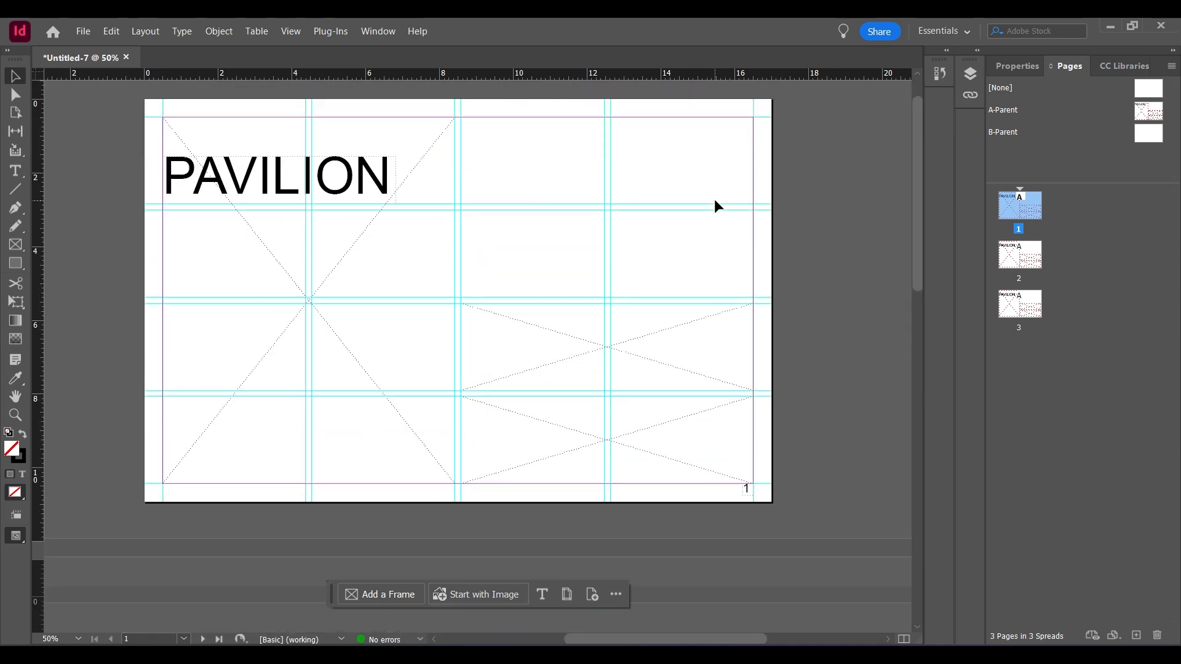
{"action": "scroll", "coordinate": [714, 198], "scroll_direction": "up", "scroll_amount": 1}
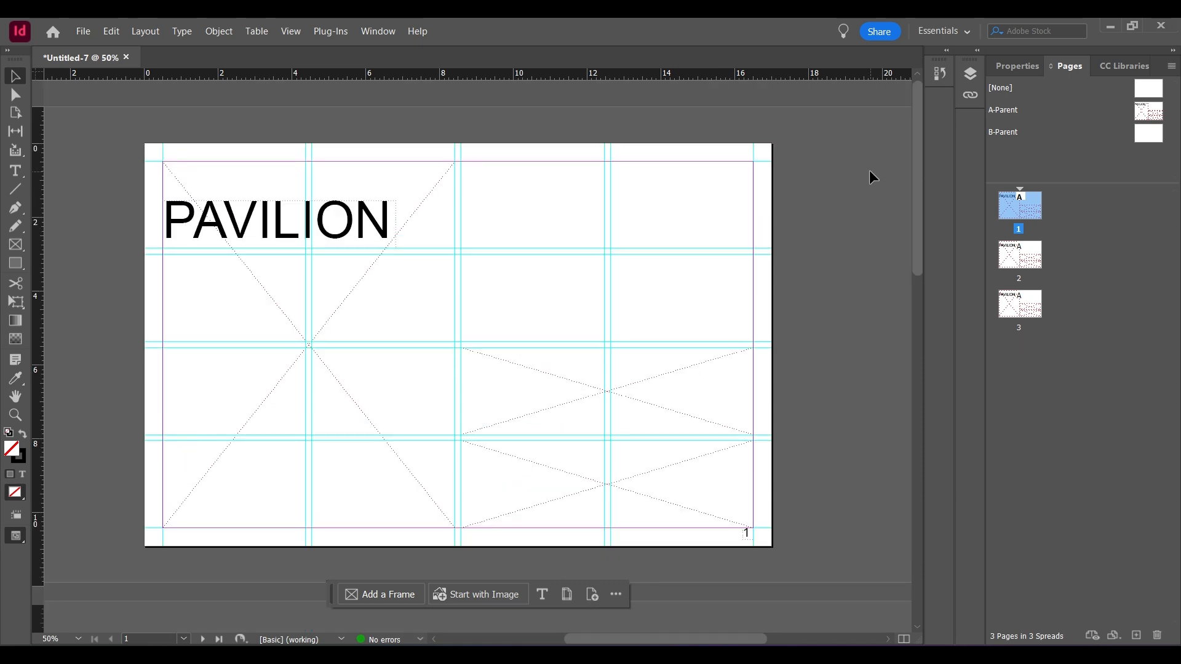
Step: Create a guide grid of 5 rows and 5 columns with 0.1667 in gutters, fitted to the margins, on B-Parent
{"action": "double_click", "coordinate": [1148, 134]}
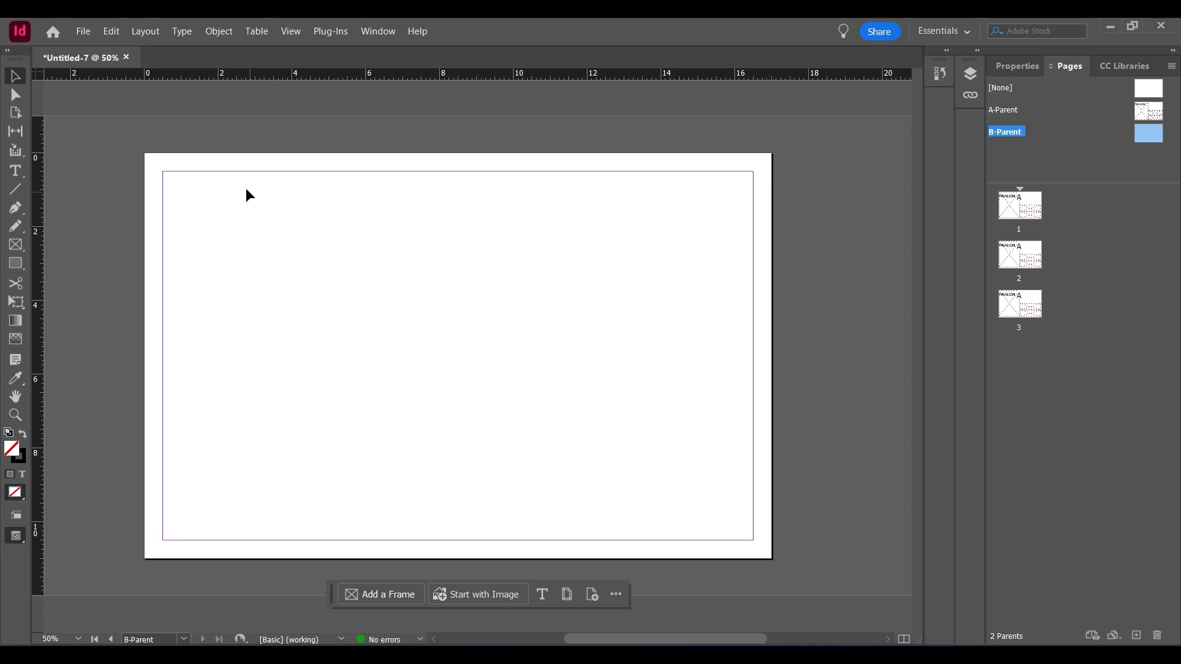
{"action": "left_click", "coordinate": [145, 32]}
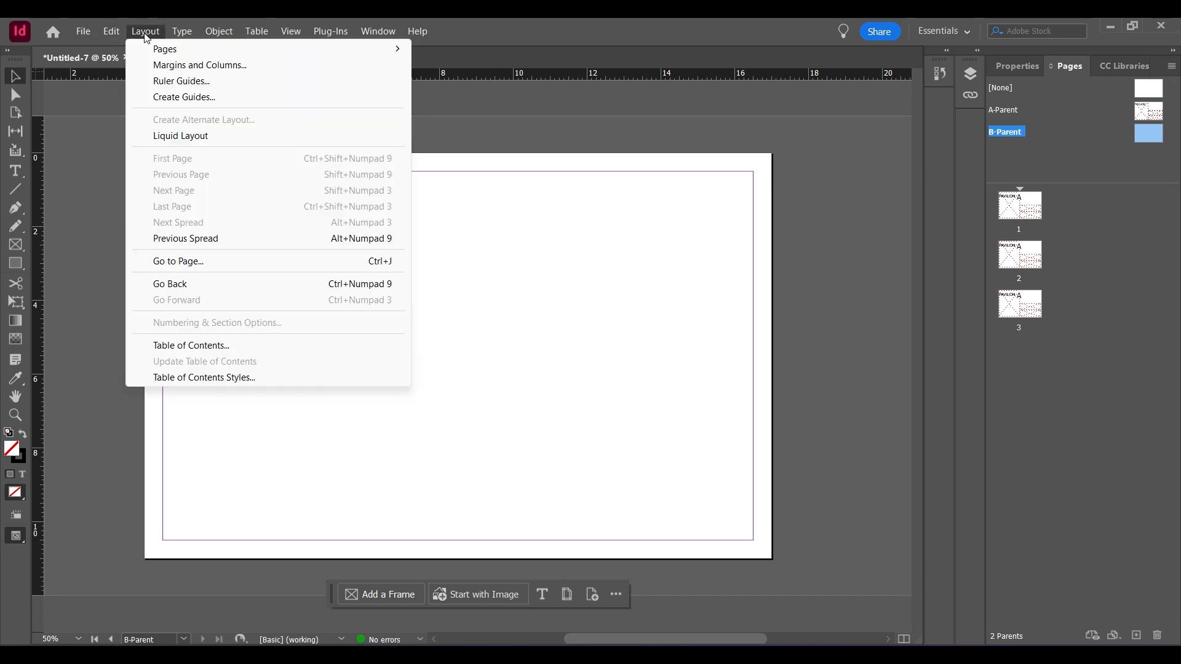
{"action": "left_click", "coordinate": [183, 97]}
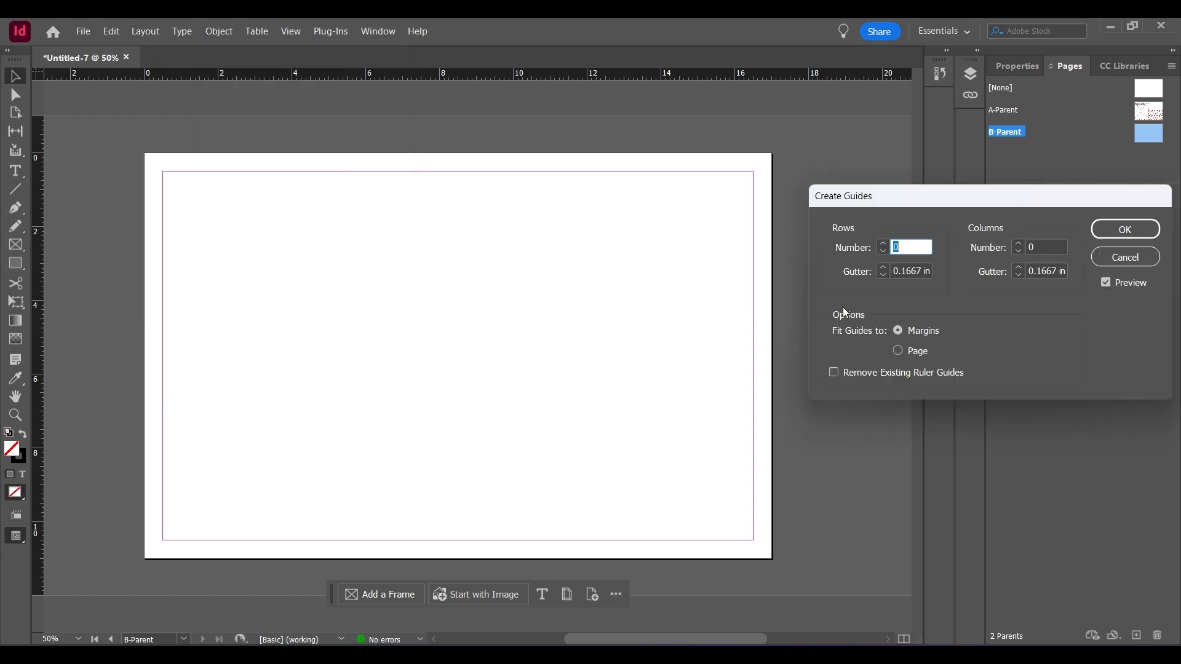
{"action": "left_click", "coordinate": [883, 244]}
{"action": "left_click", "coordinate": [883, 243]}
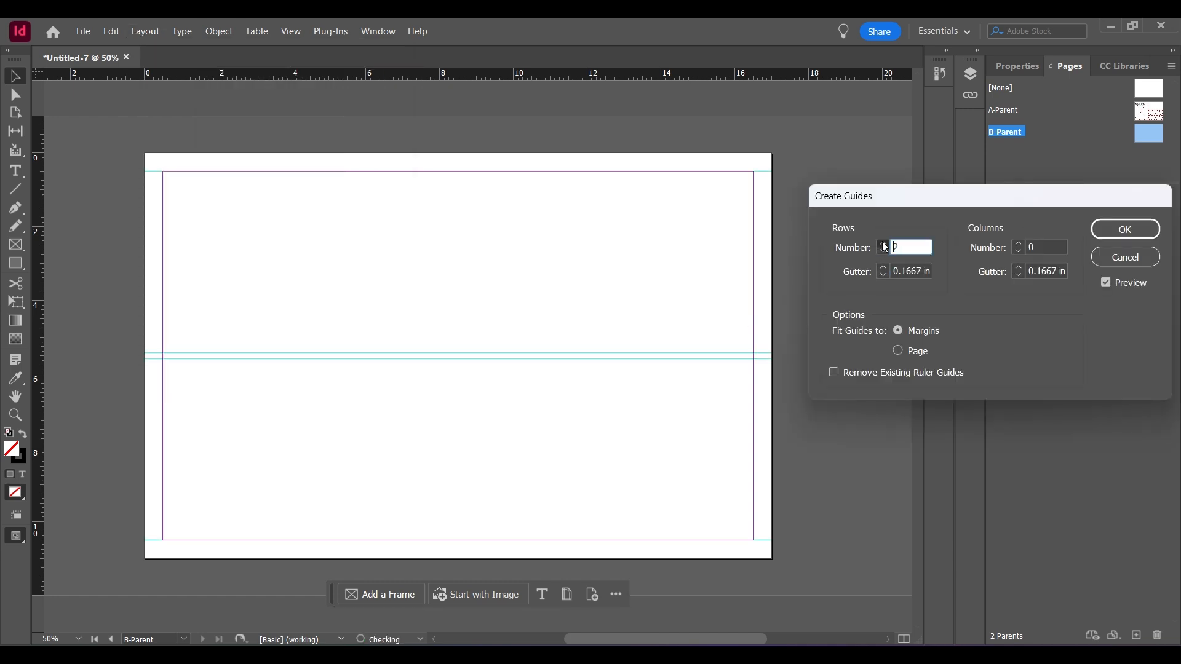
{"action": "left_click", "coordinate": [883, 243]}
{"action": "left_click", "coordinate": [883, 243]}
{"action": "left_click", "coordinate": [883, 244]}
{"action": "left_click", "coordinate": [1019, 244]}
{"action": "left_click", "coordinate": [1019, 244]}
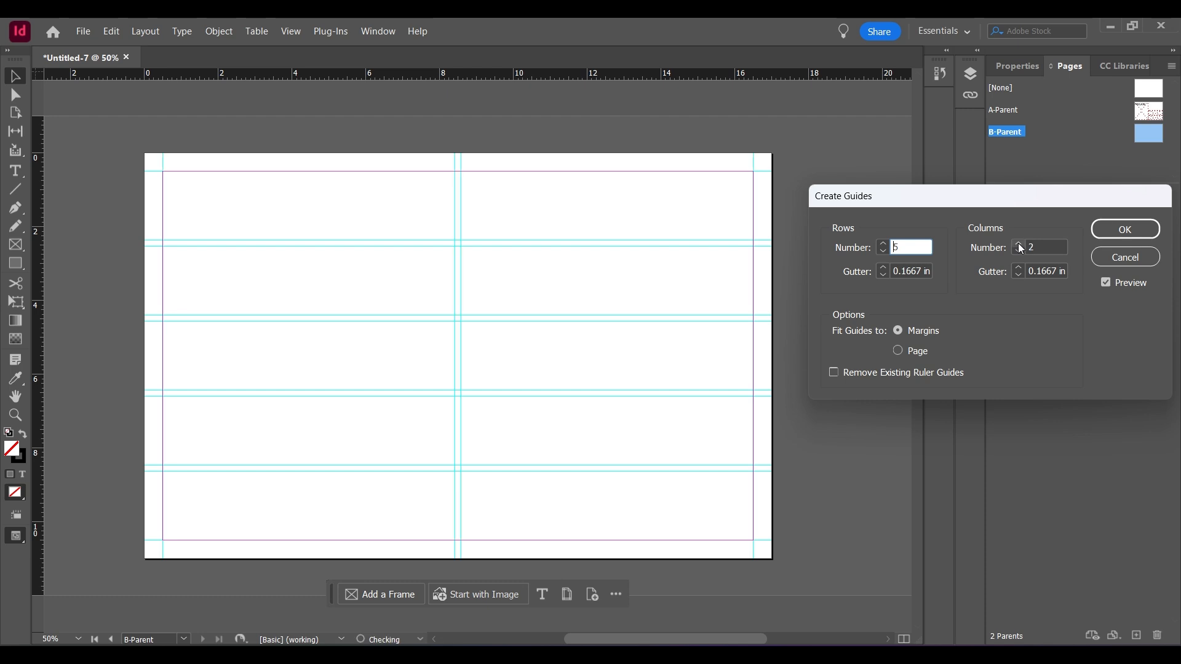
{"action": "left_click", "coordinate": [1019, 244]}
{"action": "left_click", "coordinate": [1019, 244]}
{"action": "left_click", "coordinate": [1019, 244]}
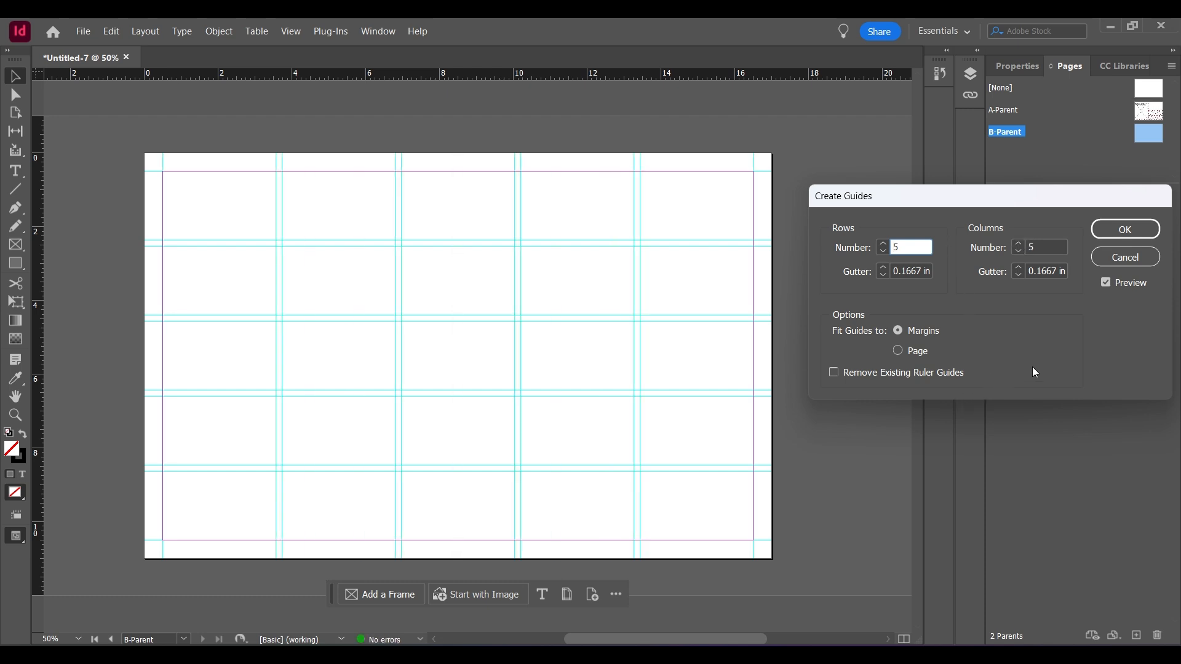
{"action": "left_click", "coordinate": [1129, 234]}
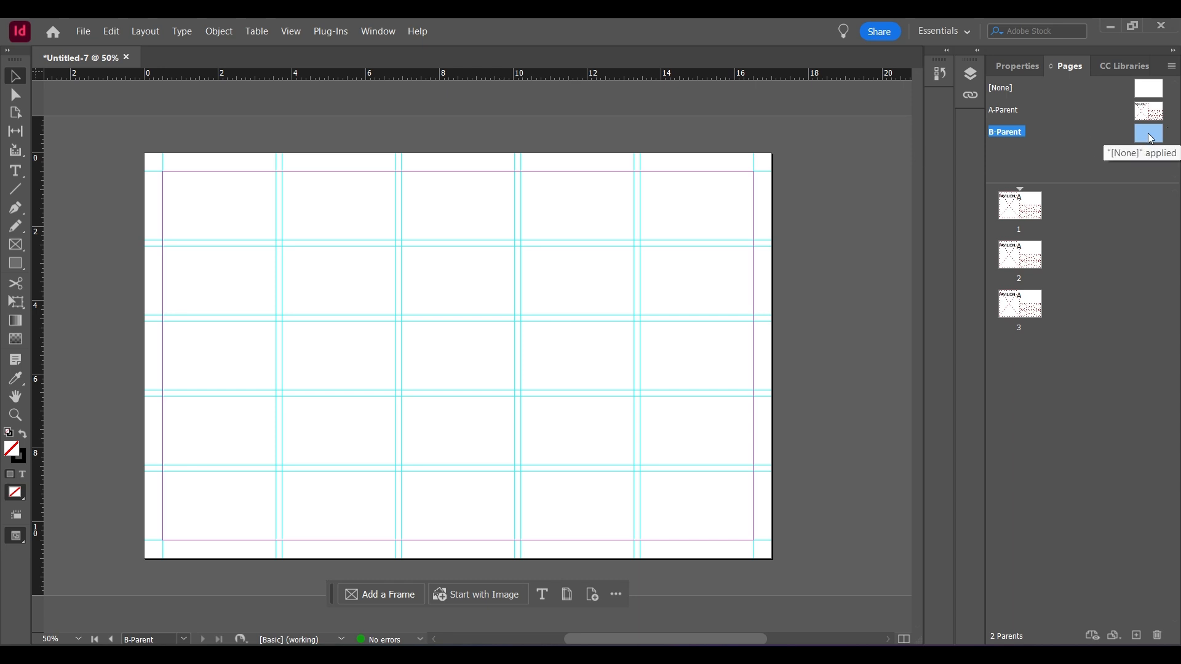
Step: Apply B-Parent to page 2 and compare its guide grid with the A-Parent layout on pages 1 and 3
{"action": "left_click_drag", "start_coordinate": [1151, 138], "coordinate": [1029, 258]}
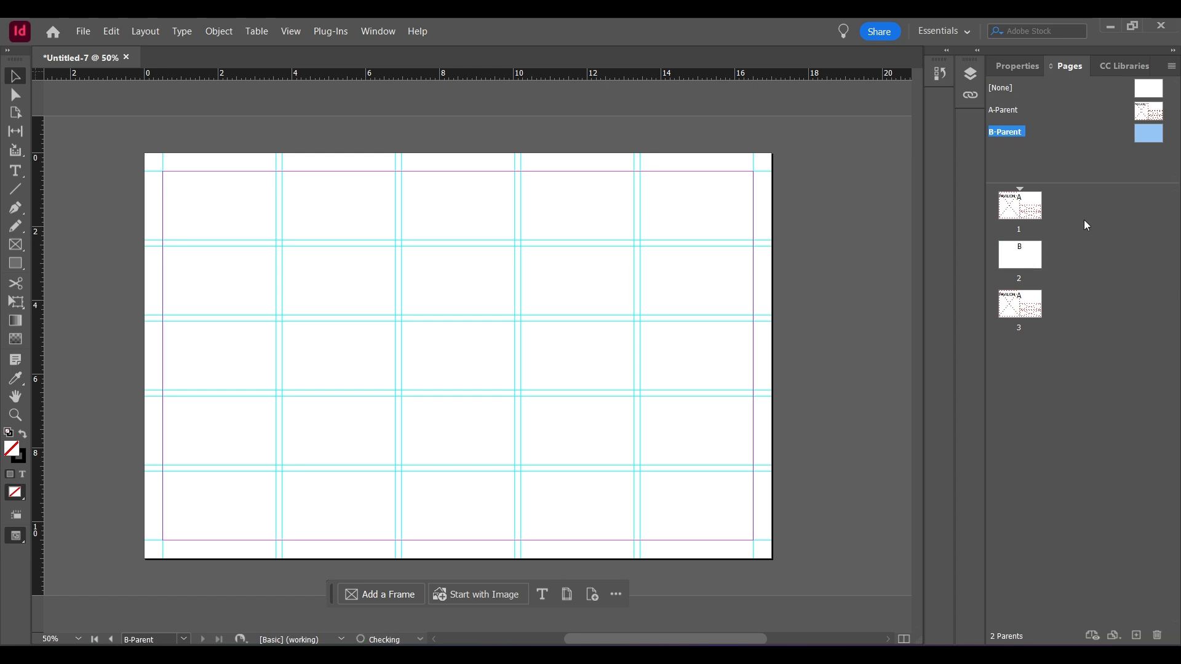
{"action": "double_click", "coordinate": [1022, 206]}
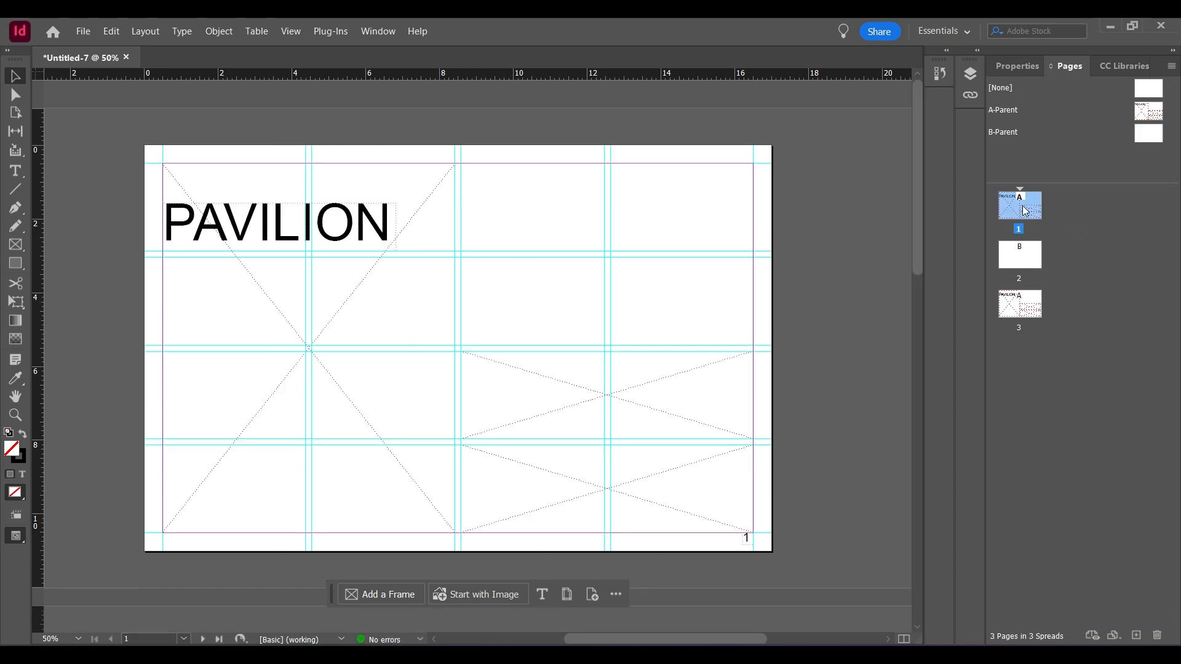
{"action": "scroll", "coordinate": [817, 252], "scroll_direction": "down", "scroll_amount": 10}
{"action": "scroll", "coordinate": [817, 252], "scroll_direction": "up", "scroll_amount": 3}
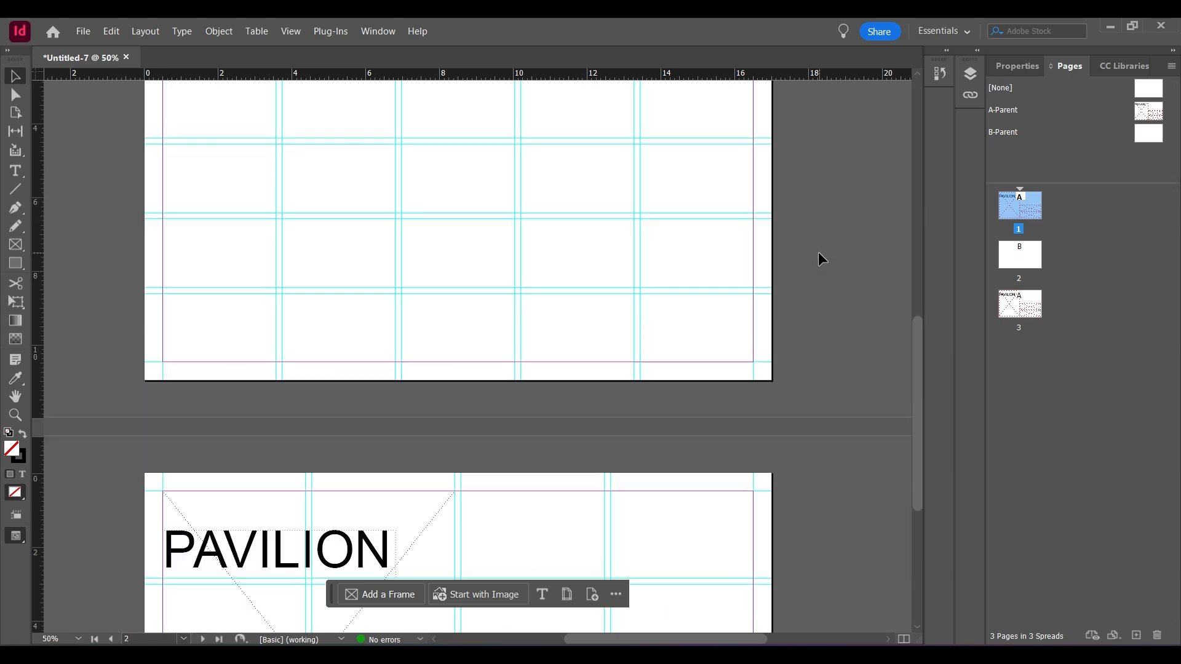
{"action": "scroll", "coordinate": [818, 252], "scroll_direction": "up", "scroll_amount": 12}
{"action": "scroll", "coordinate": [817, 251], "scroll_direction": "down", "scroll_amount": 8}
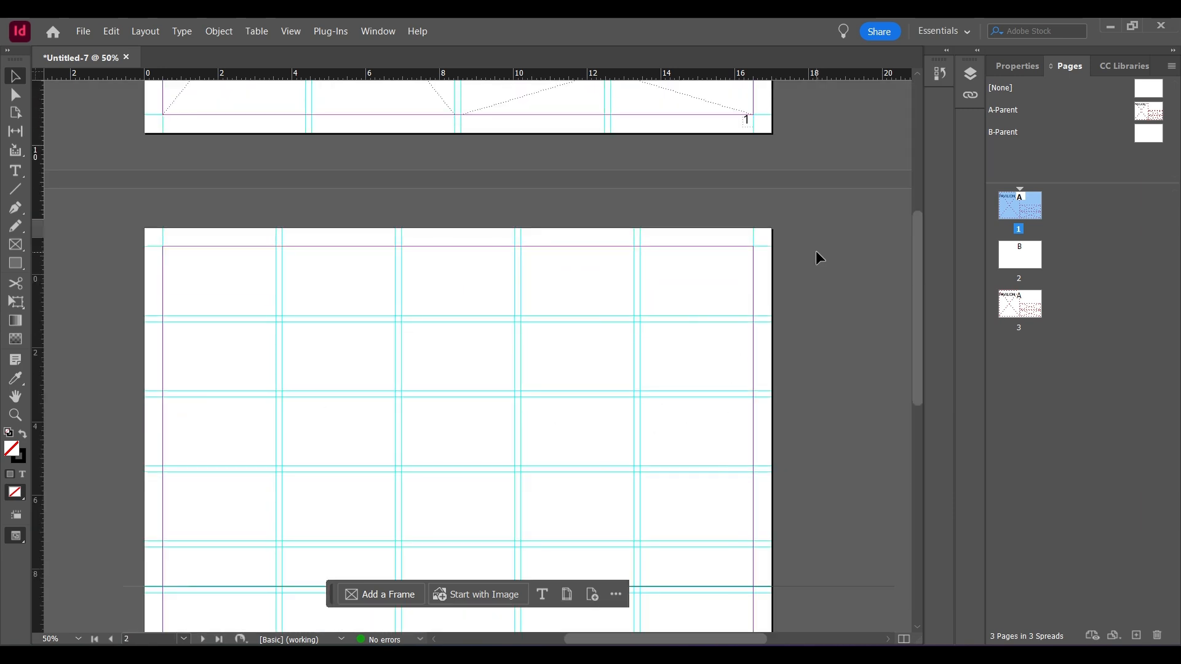
{"action": "scroll", "coordinate": [815, 250], "scroll_direction": "down", "scroll_amount": 2}
{"action": "scroll", "coordinate": [800, 246], "scroll_direction": "up", "scroll_amount": 3}
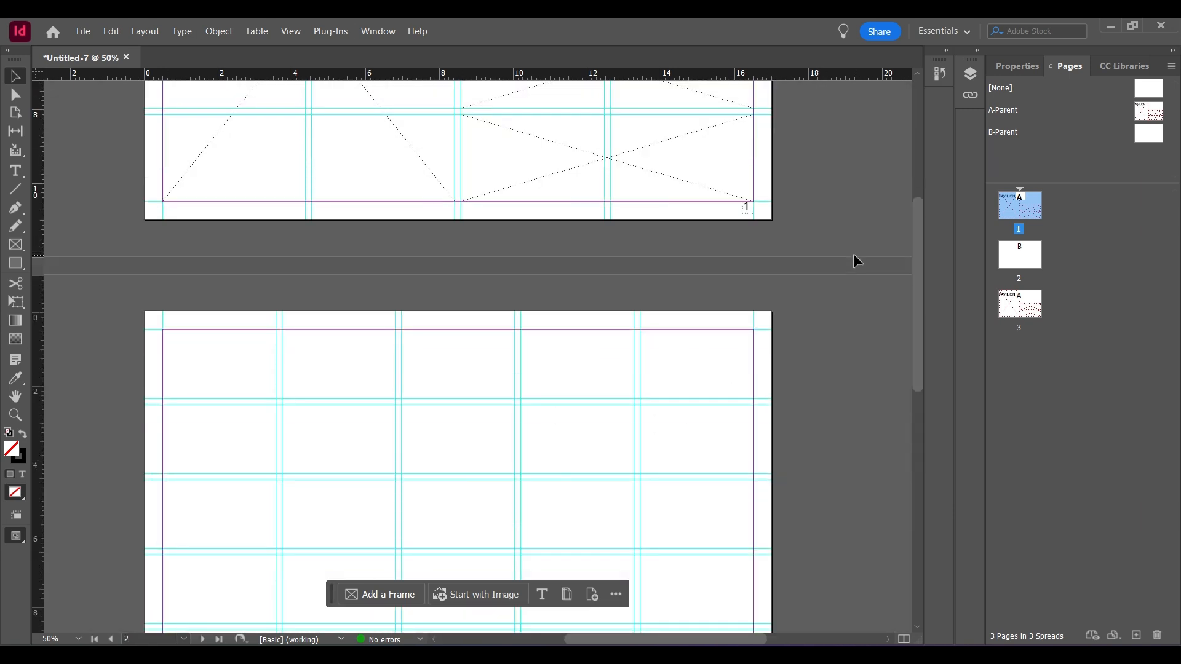
{"action": "scroll", "coordinate": [854, 257], "scroll_direction": "up", "scroll_amount": 4}
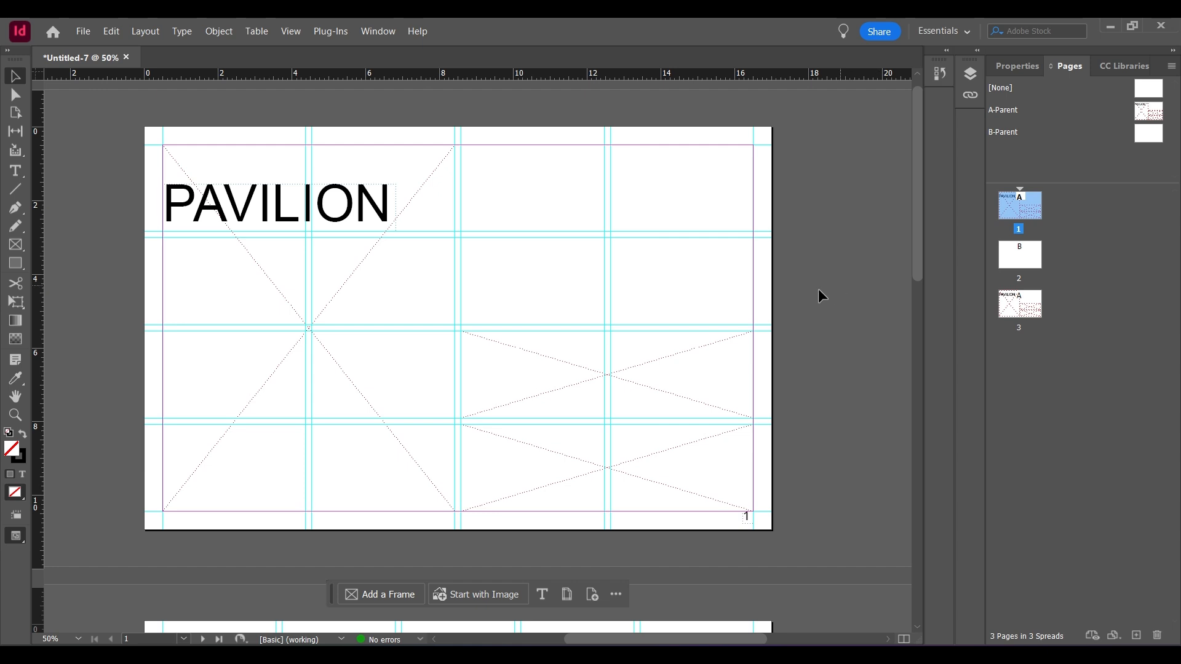
{"action": "scroll", "coordinate": [808, 296], "scroll_direction": "down", "scroll_amount": 1}
{"action": "scroll", "coordinate": [836, 268], "scroll_direction": "down", "scroll_amount": 5}
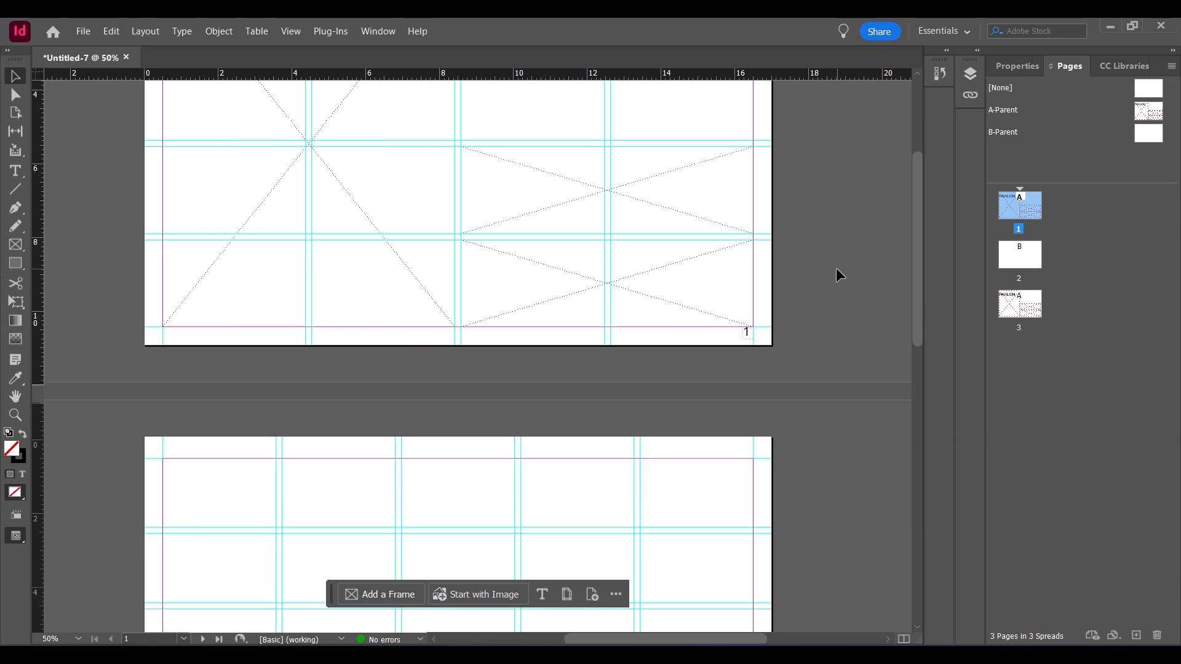
{"action": "scroll", "coordinate": [838, 274], "scroll_direction": "up", "scroll_amount": 3}
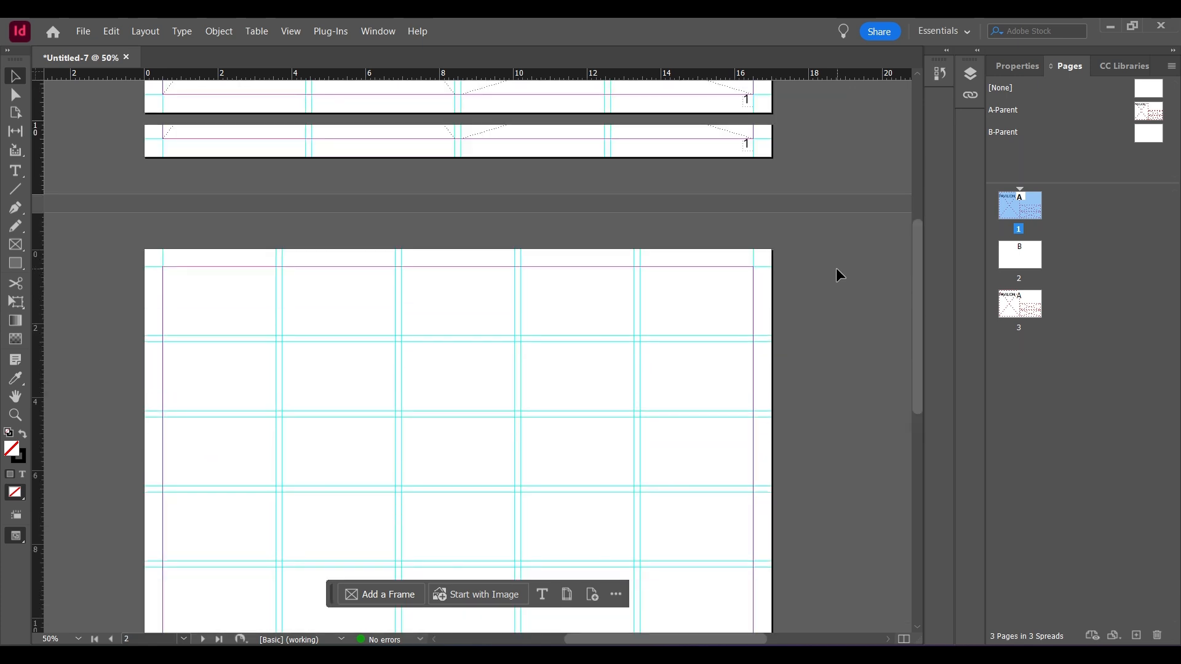
Step: Open the A-Parent page and copy its page number text frame
{"action": "left_click", "coordinate": [1142, 113]}
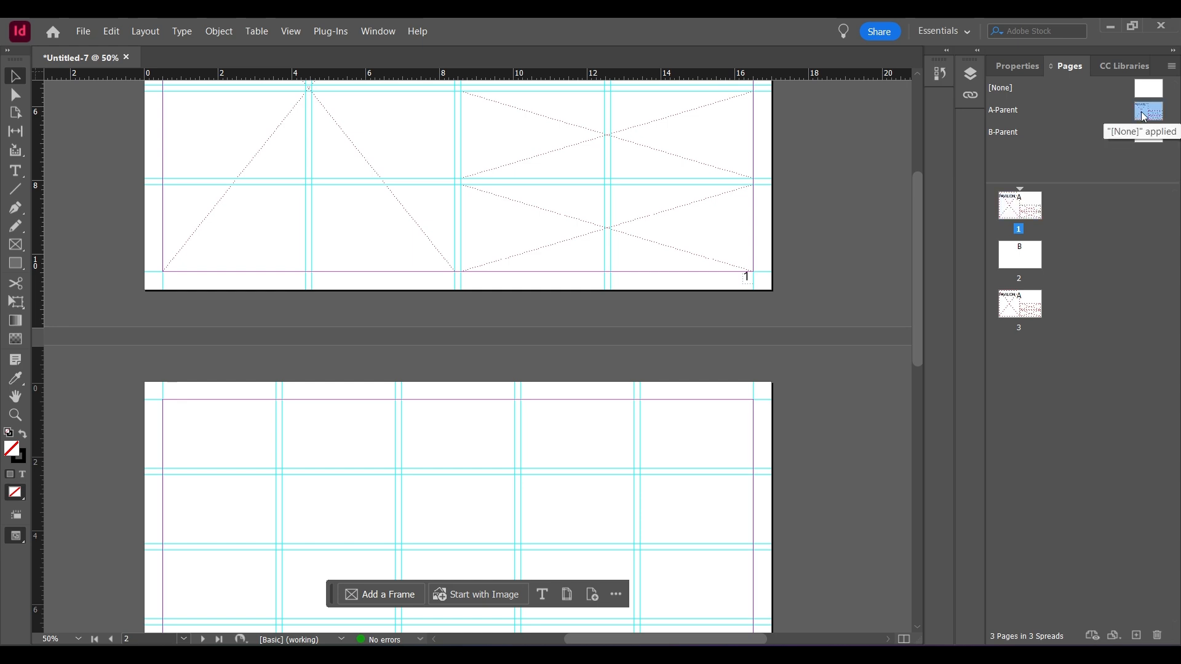
{"action": "double_click", "coordinate": [1141, 112]}
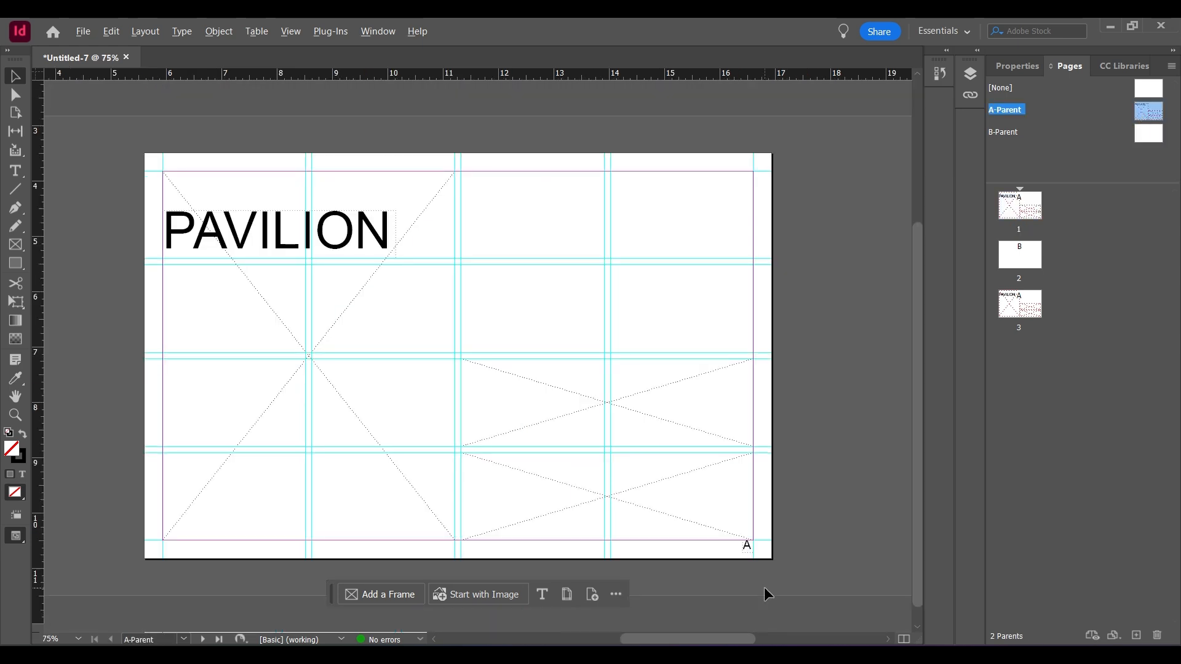
{"action": "scroll", "coordinate": [764, 587], "scroll_direction": "up", "scroll_amount": 1}
{"action": "left_click", "coordinate": [744, 553]}
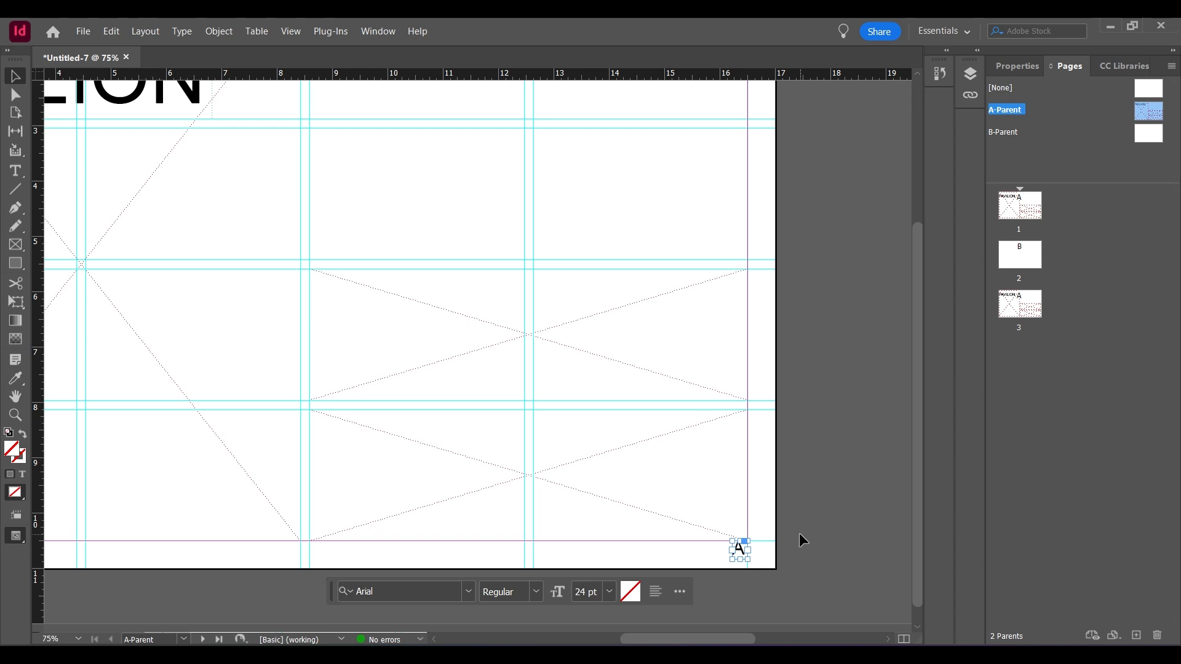
{"action": "right_click", "coordinate": [740, 549]}
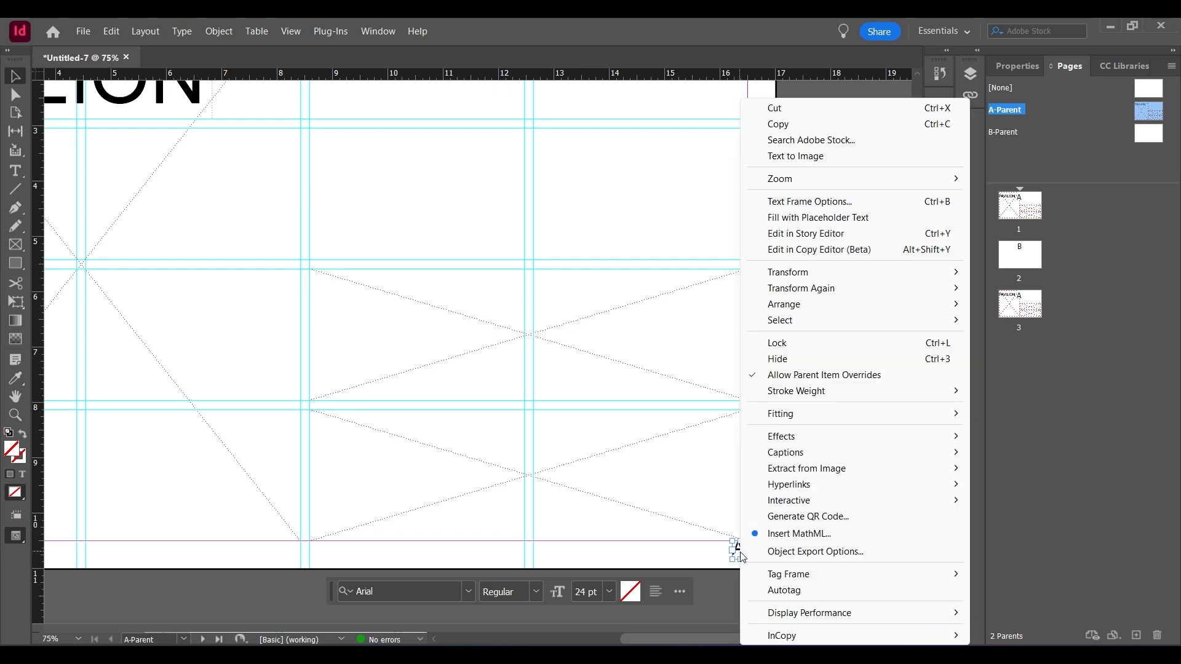
{"action": "left_click", "coordinate": [821, 126]}
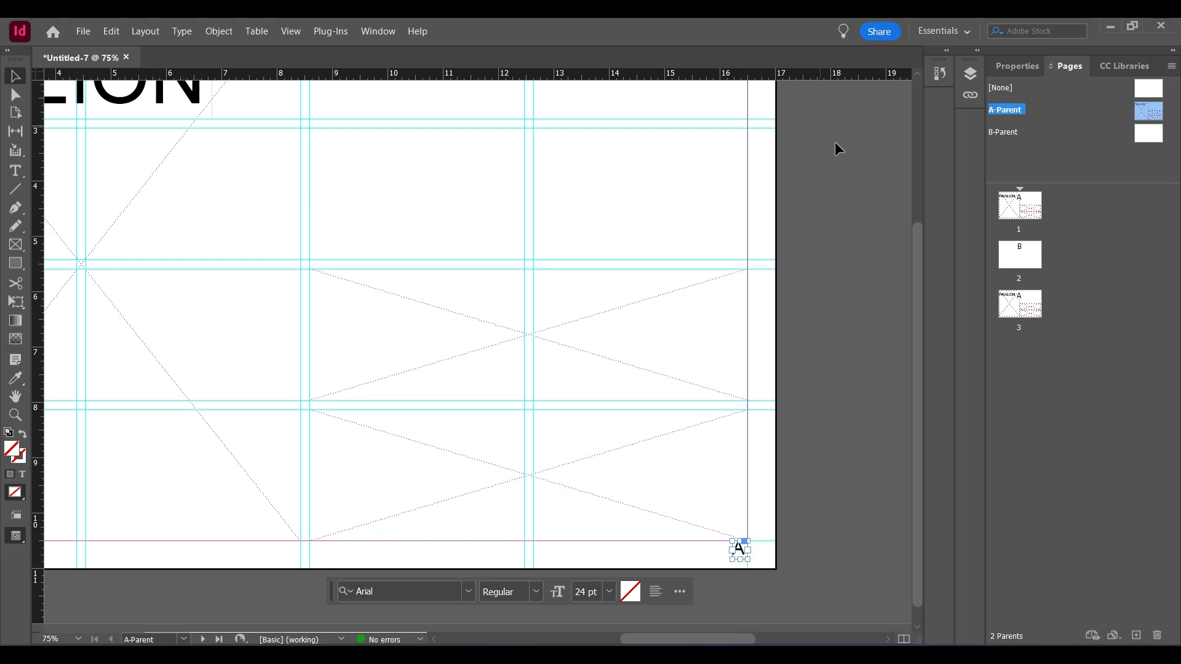
{"action": "left_click", "coordinate": [788, 444]}
Step: Open B-Parent and paste the copied page number frame in place
{"action": "double_click", "coordinate": [1139, 142]}
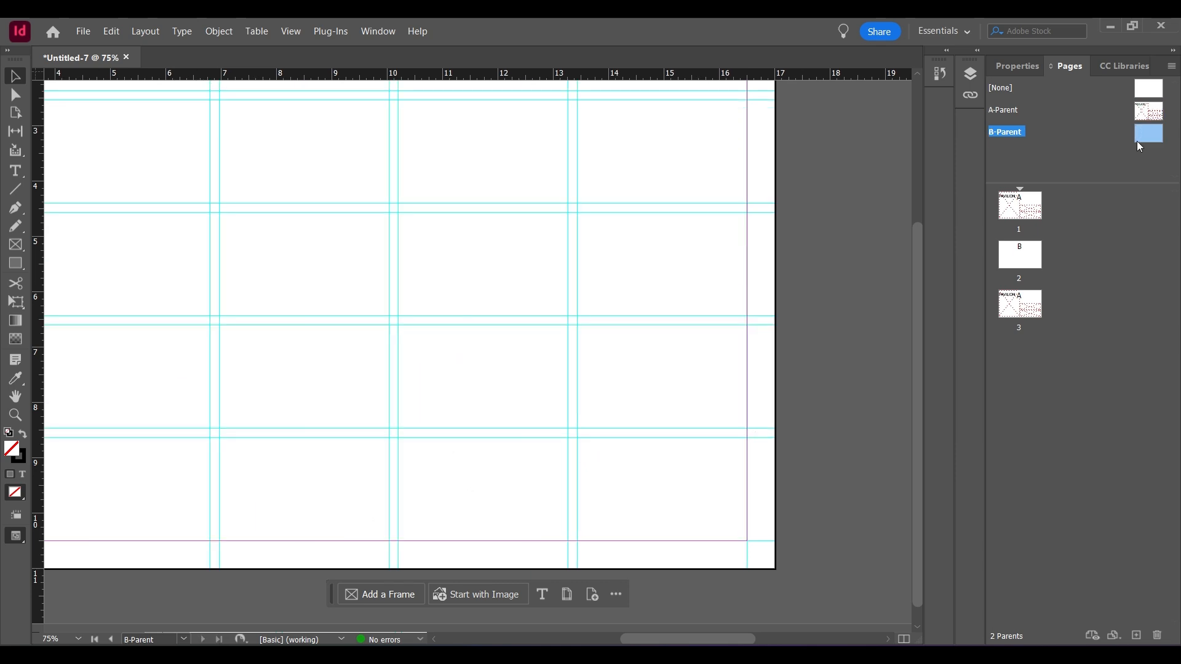
{"action": "right_click", "coordinate": [736, 553]}
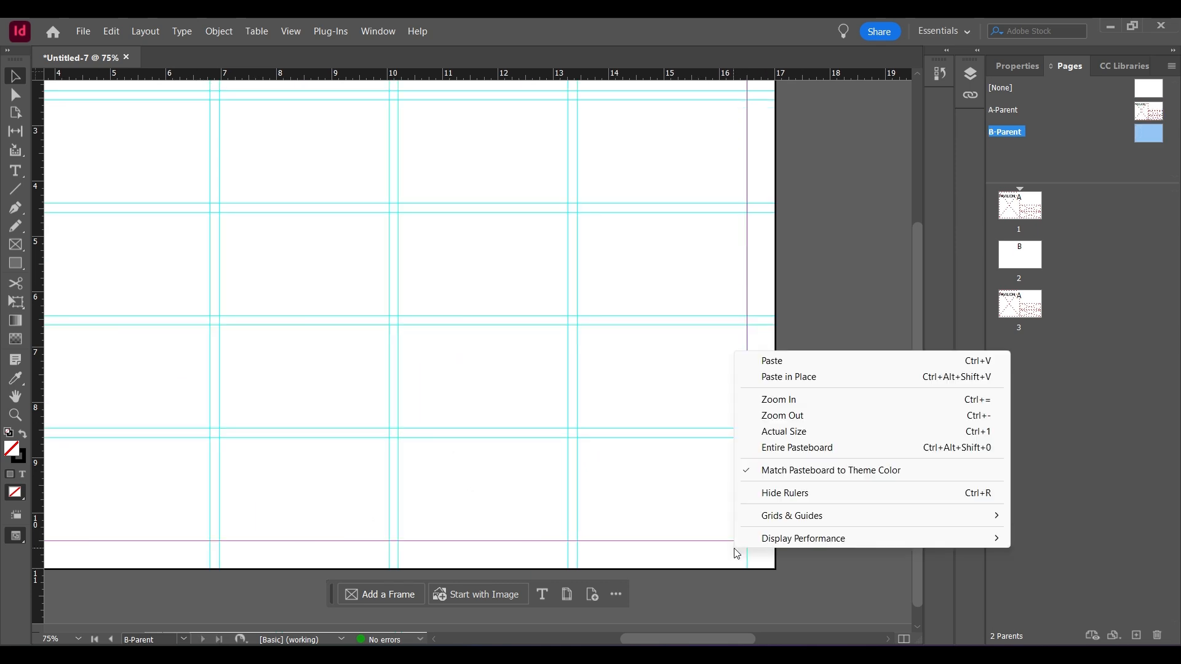
{"action": "left_click", "coordinate": [820, 375]}
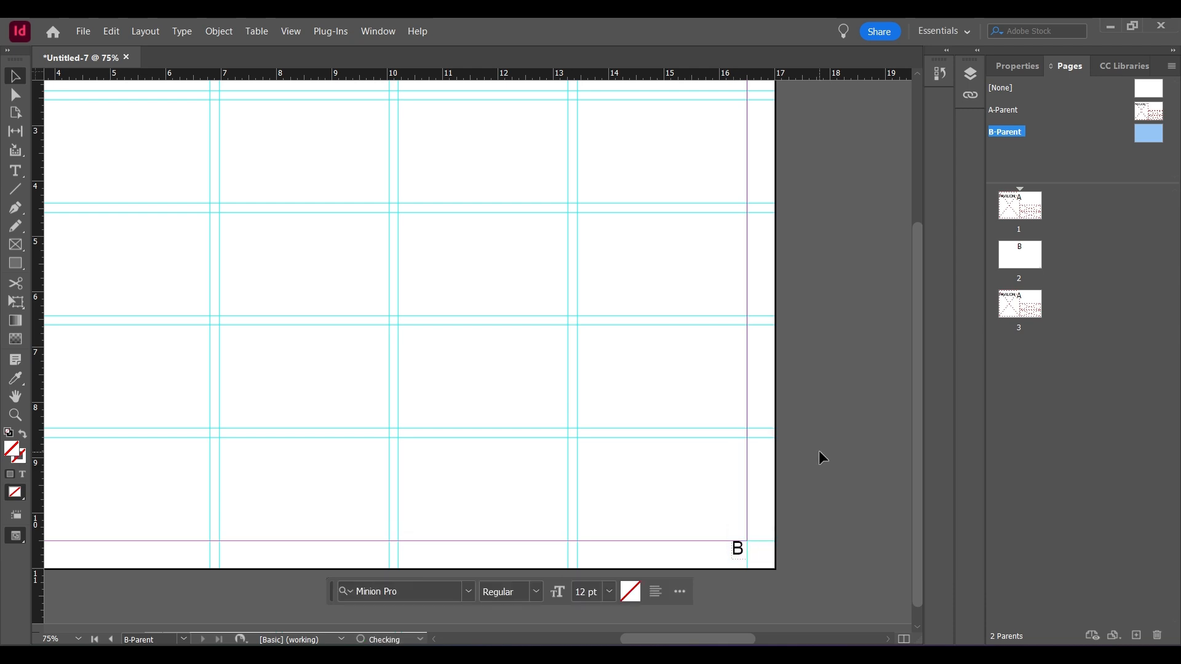
{"action": "left_click", "coordinate": [767, 374]}
{"action": "key", "text": "ctrl+alt+shift+0"}
{"action": "scroll", "coordinate": [577, 466], "scroll_direction": "up", "scroll_amount": 1}
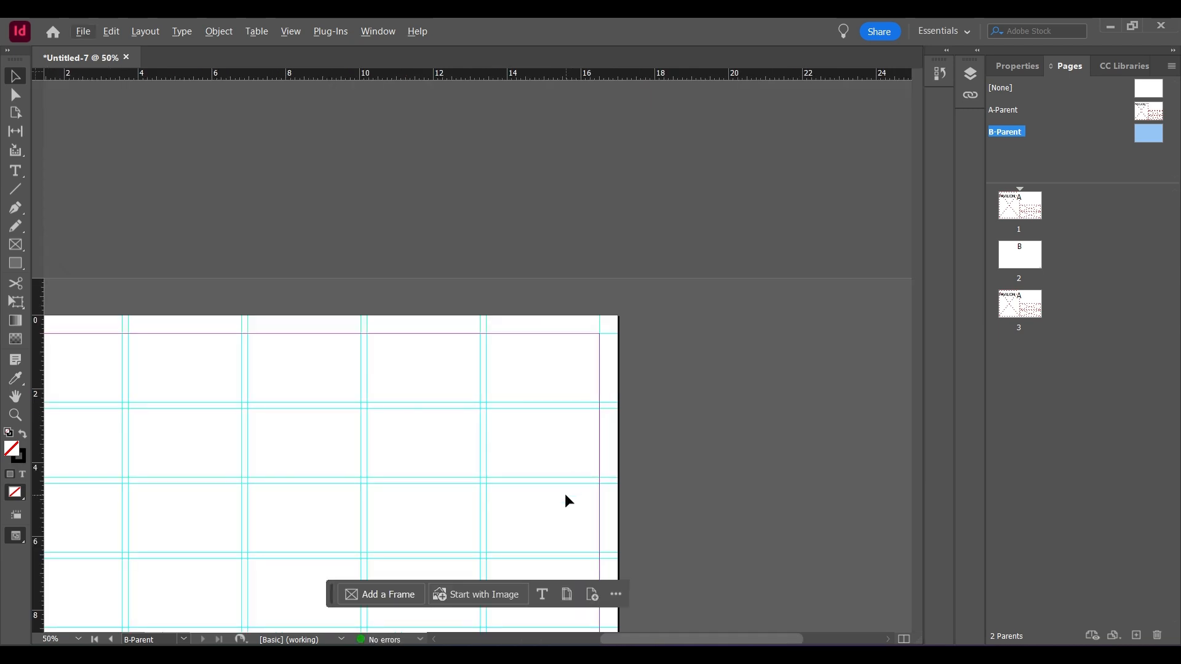
{"action": "scroll", "coordinate": [564, 493], "scroll_direction": "down", "scroll_amount": 1}
{"action": "scroll", "coordinate": [526, 486], "scroll_direction": "up", "scroll_amount": 1}
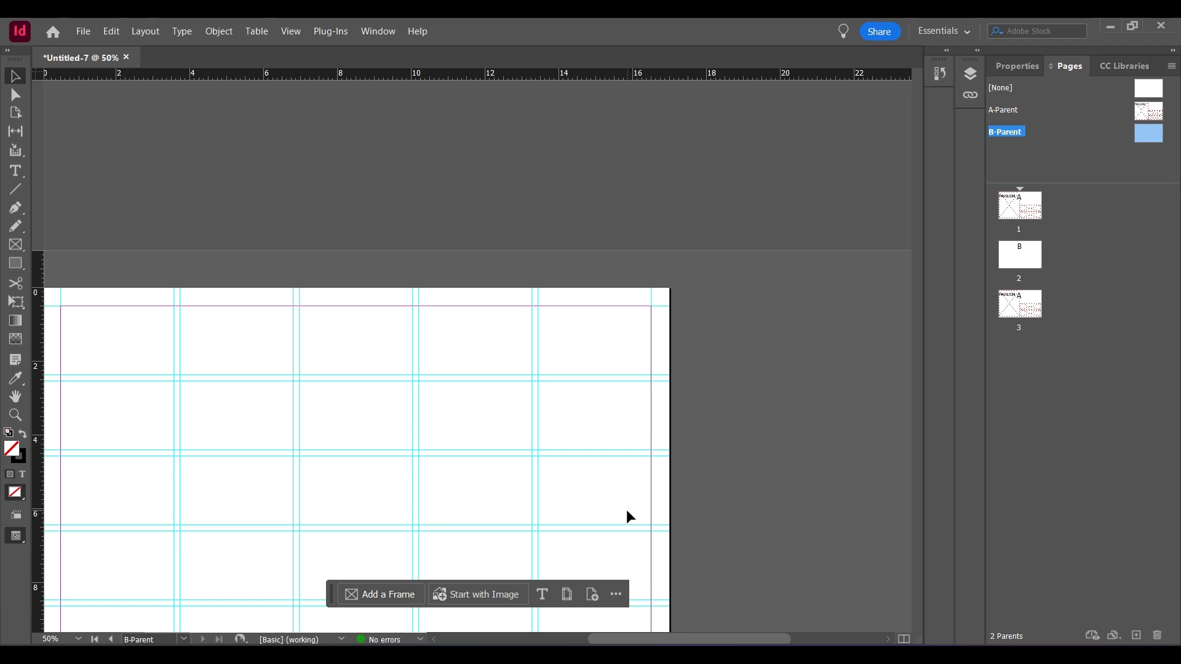
{"action": "scroll", "coordinate": [683, 573], "scroll_direction": "down", "scroll_amount": 1}
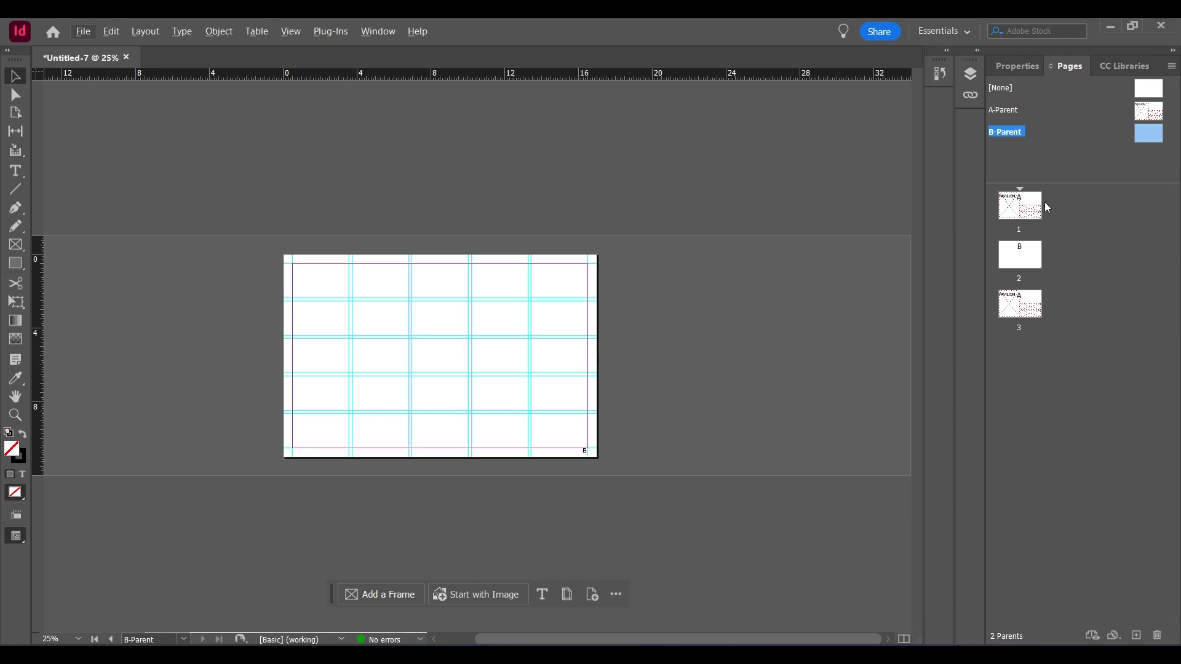
Step: Return to the document pages and examine the page number on page 2, which uses B-Parent
{"action": "double_click", "coordinate": [1014, 212]}
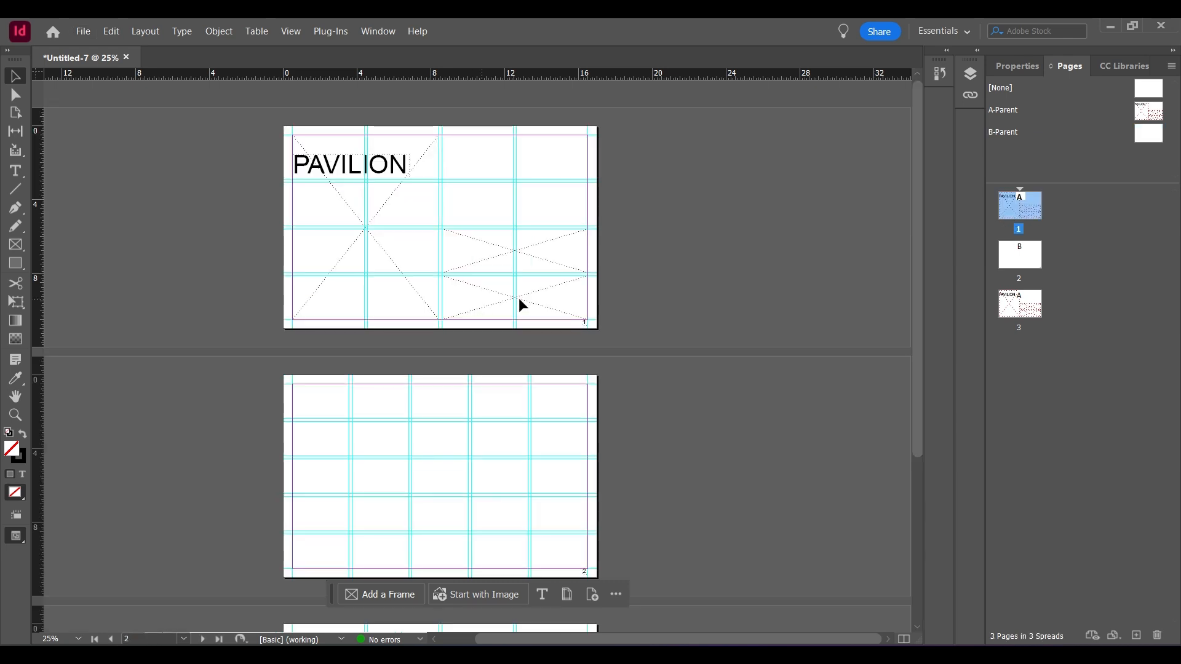
{"action": "scroll", "coordinate": [518, 298], "scroll_direction": "down", "scroll_amount": 2}
{"action": "scroll", "coordinate": [553, 290], "scroll_direction": "up", "scroll_amount": 2}
{"action": "scroll", "coordinate": [617, 228], "scroll_direction": "down", "scroll_amount": 8}
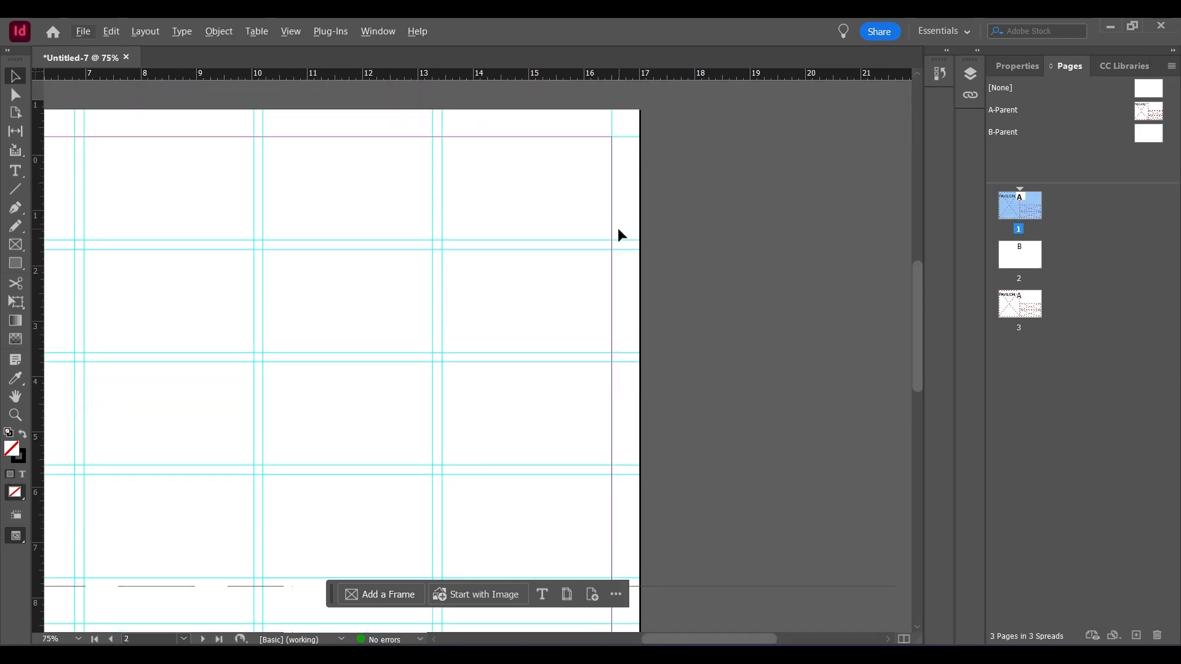
{"action": "scroll", "coordinate": [617, 228], "scroll_direction": "down", "scroll_amount": 4}
{"action": "scroll", "coordinate": [616, 313], "scroll_direction": "up", "scroll_amount": 12}
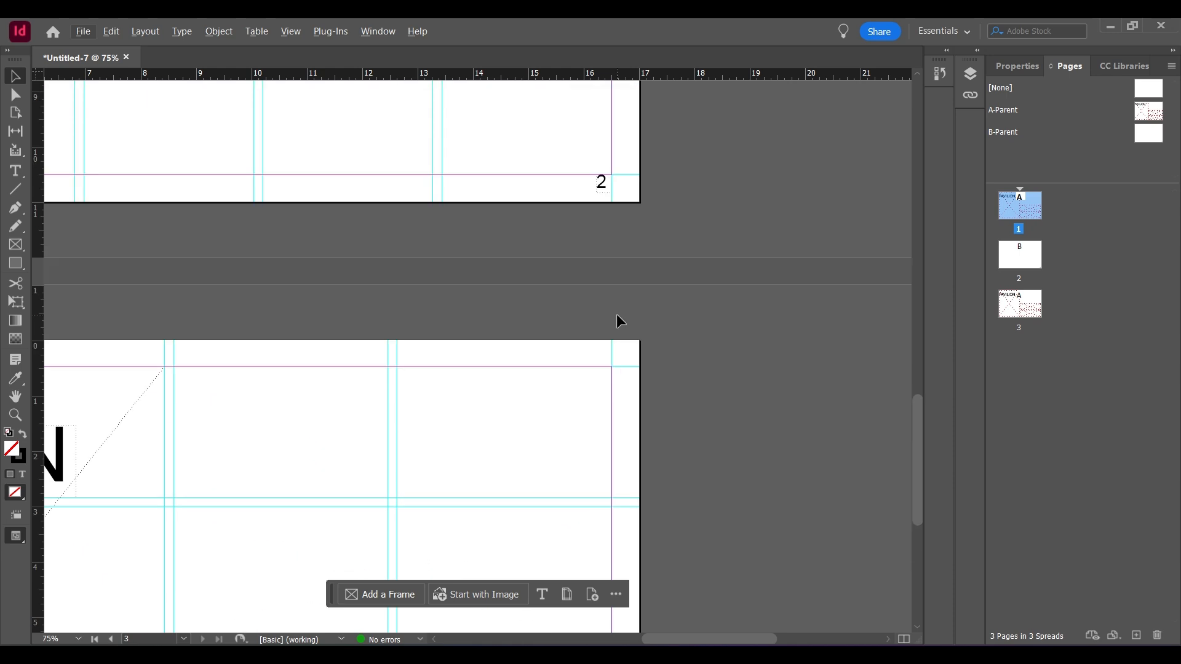
Step: Review the layouts and page numbers of pages 1 and 2 and return to the full view of page 1
{"action": "scroll", "coordinate": [616, 310], "scroll_direction": "up", "scroll_amount": 6}
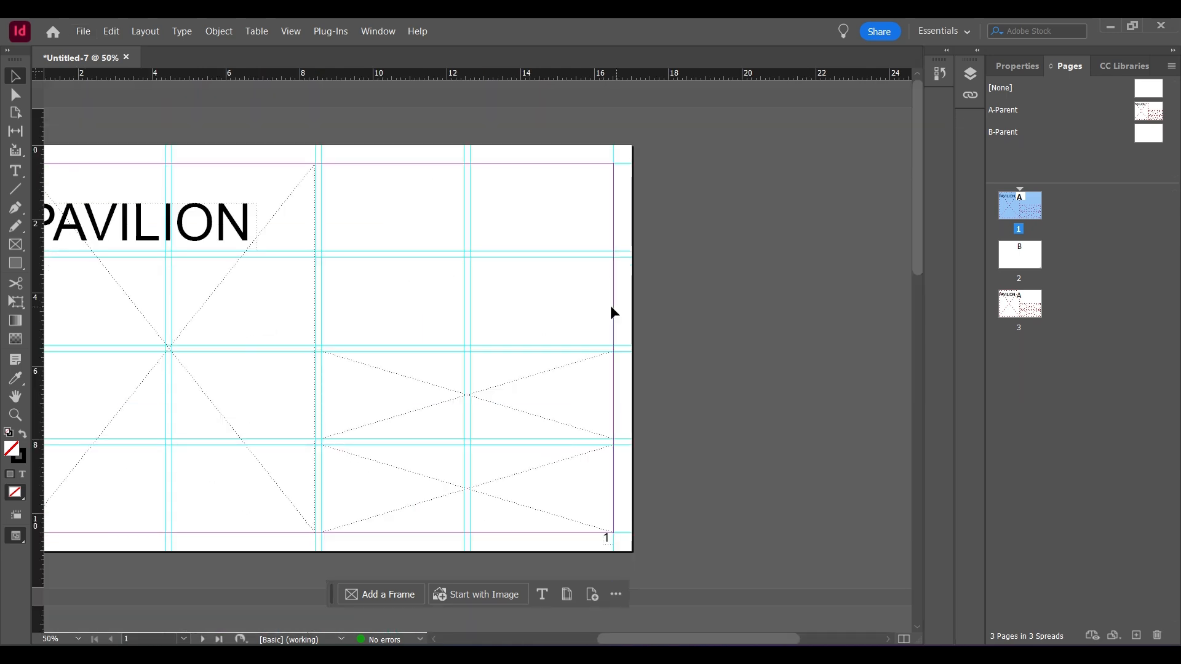
{"action": "scroll", "coordinate": [610, 305], "scroll_direction": "down", "scroll_amount": 5, "text": "alt"}
{"action": "scroll", "coordinate": [464, 280], "scroll_direction": "up", "scroll_amount": 1, "text": "alt"}
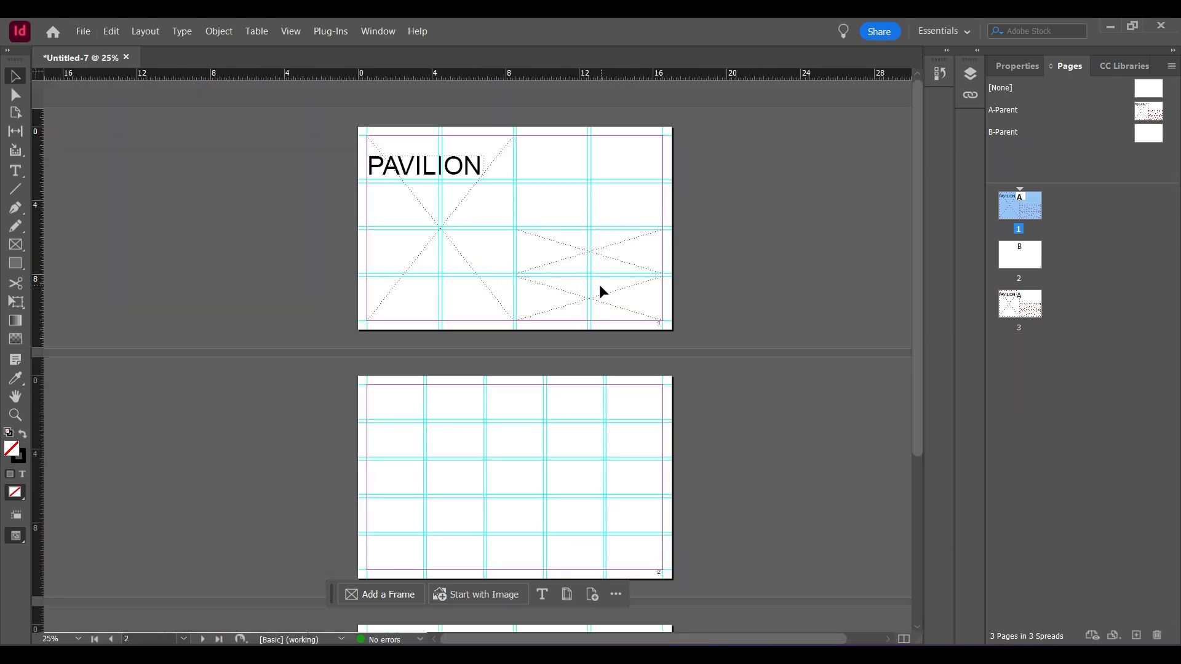
{"action": "scroll", "coordinate": [599, 285], "scroll_direction": "up", "scroll_amount": 1, "text": "alt"}
{"action": "scroll", "coordinate": [549, 294], "scroll_direction": "up", "scroll_amount": 1}
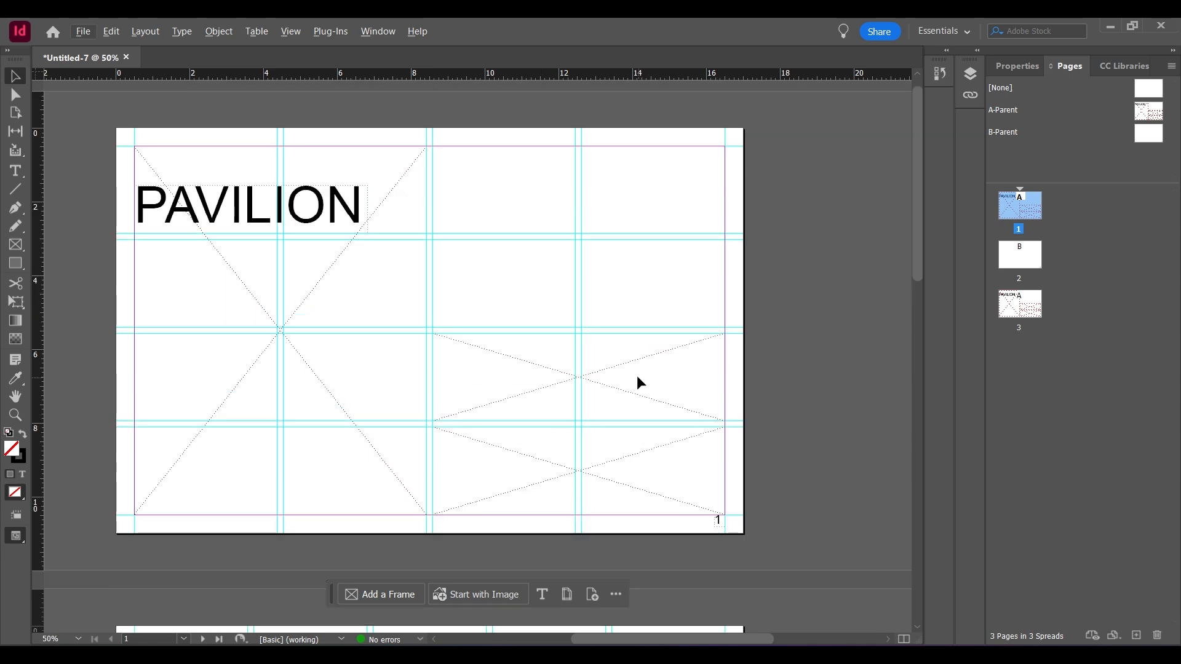
{"action": "scroll", "coordinate": [637, 376], "scroll_direction": "down", "scroll_amount": 7}
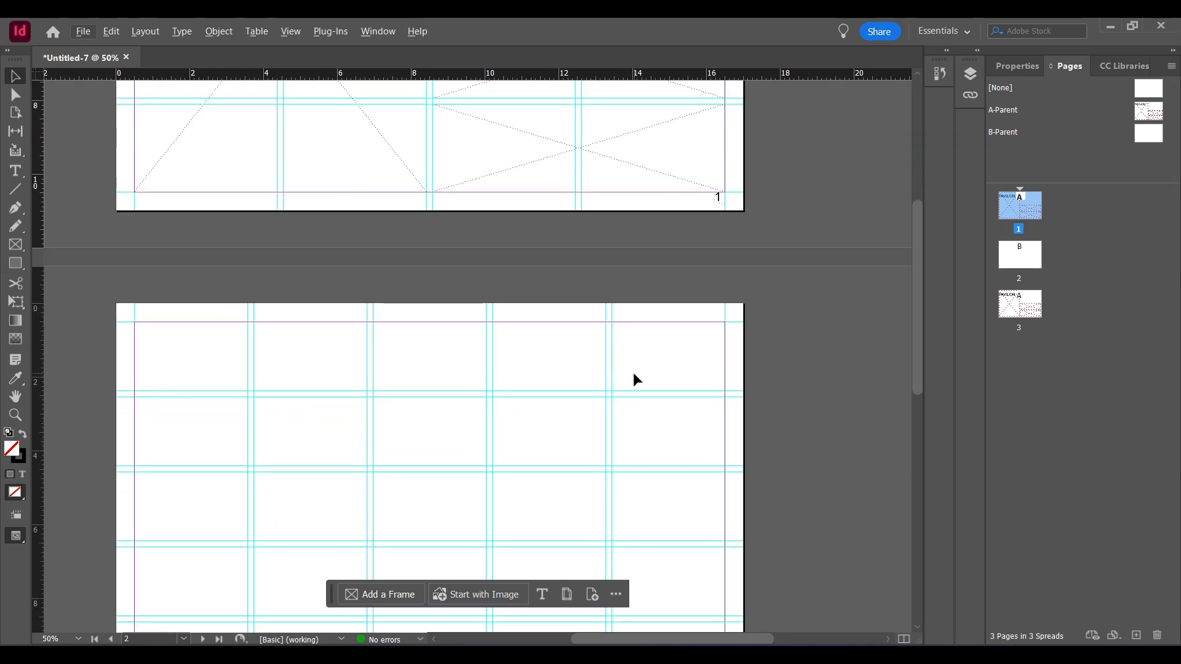
{"action": "scroll", "coordinate": [593, 349], "scroll_direction": "up", "scroll_amount": 5}
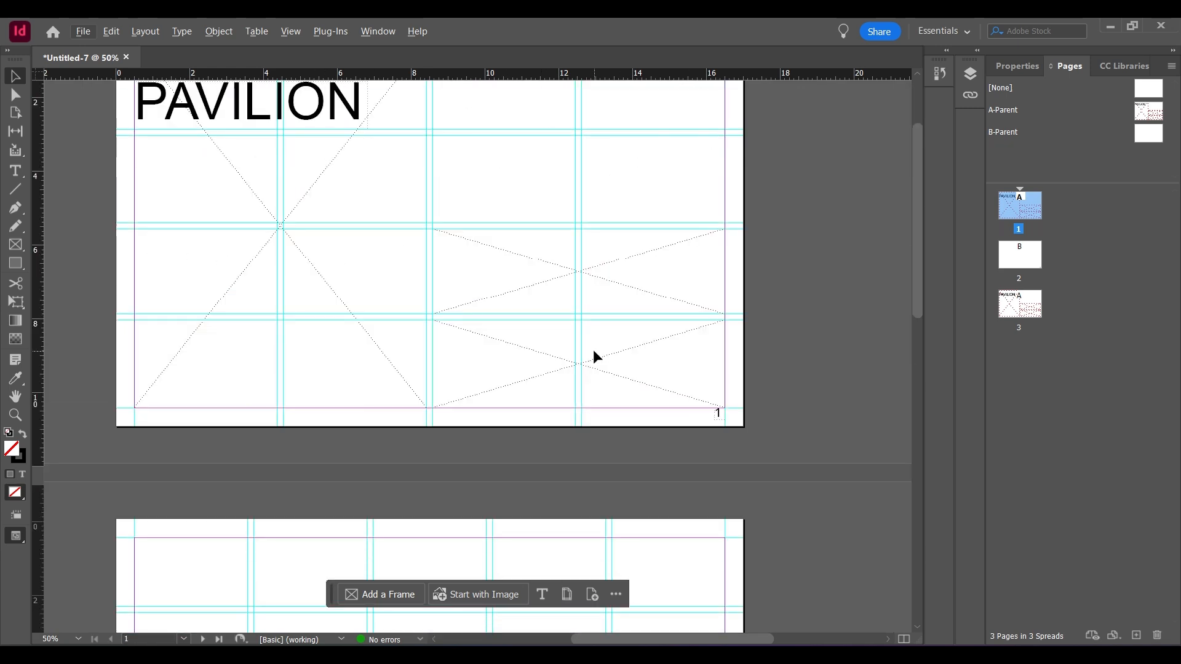
{"action": "scroll", "coordinate": [592, 350], "scroll_direction": "up", "scroll_amount": 3}
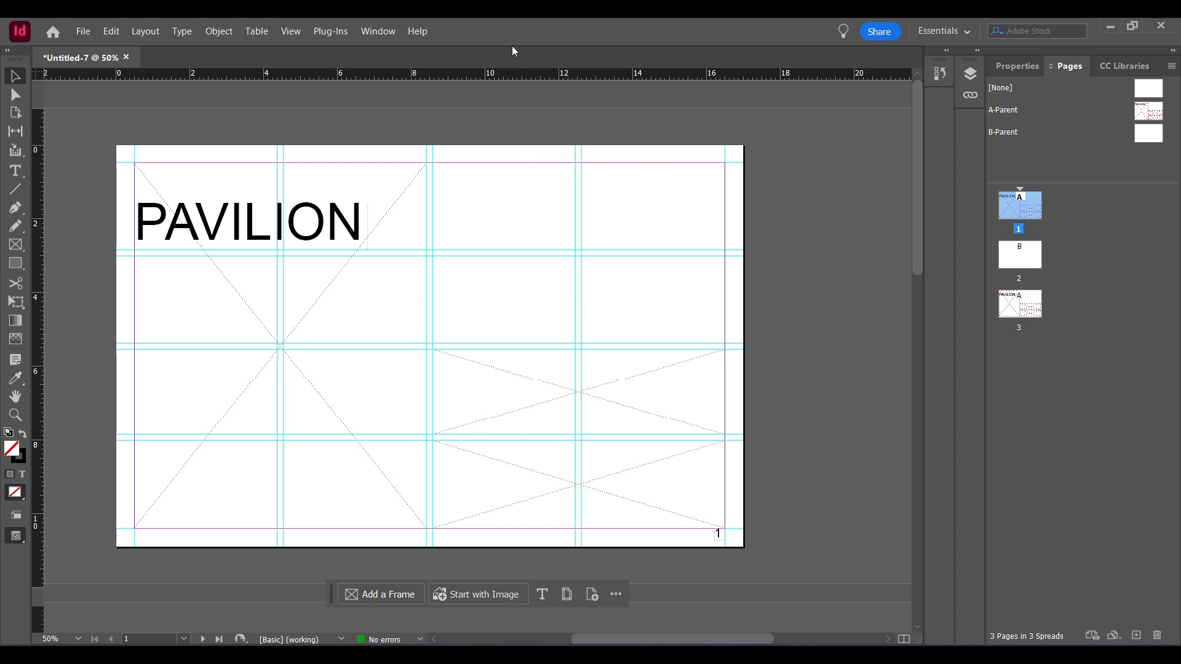
Step: Bring up the ADOBE SUITE TUT folder and examine the Simple Pavilion PS Render file in Photoshop
{"action": "key", "text": "alt+Tab"}
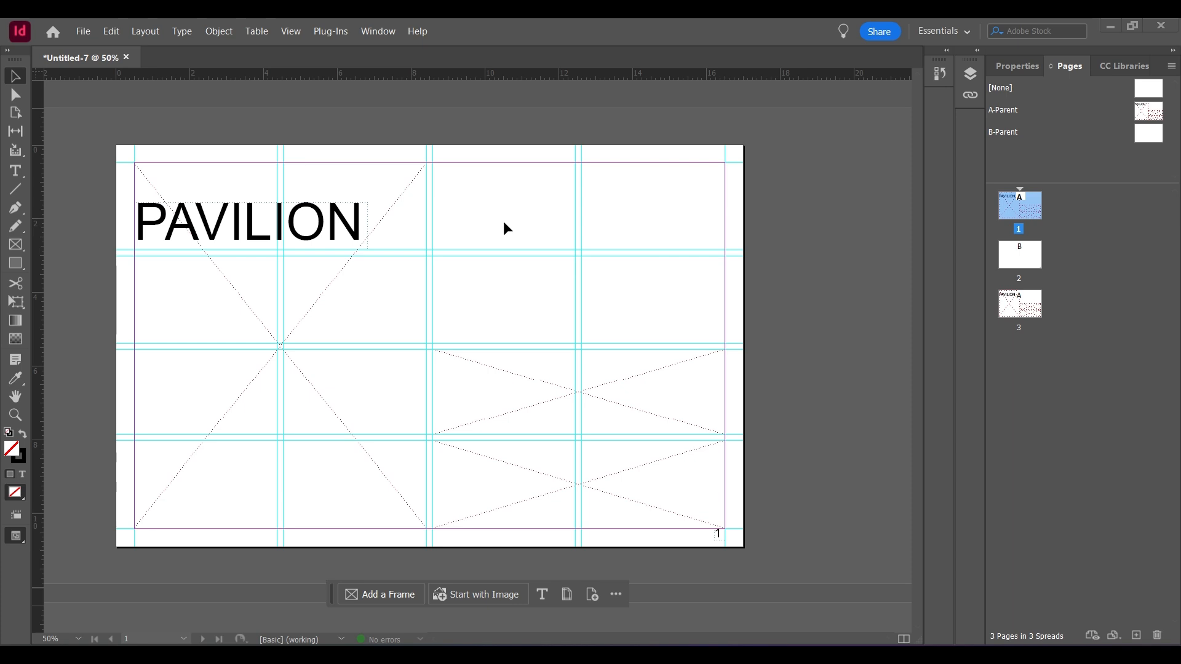
{"action": "key", "text": "alt+Tab"}
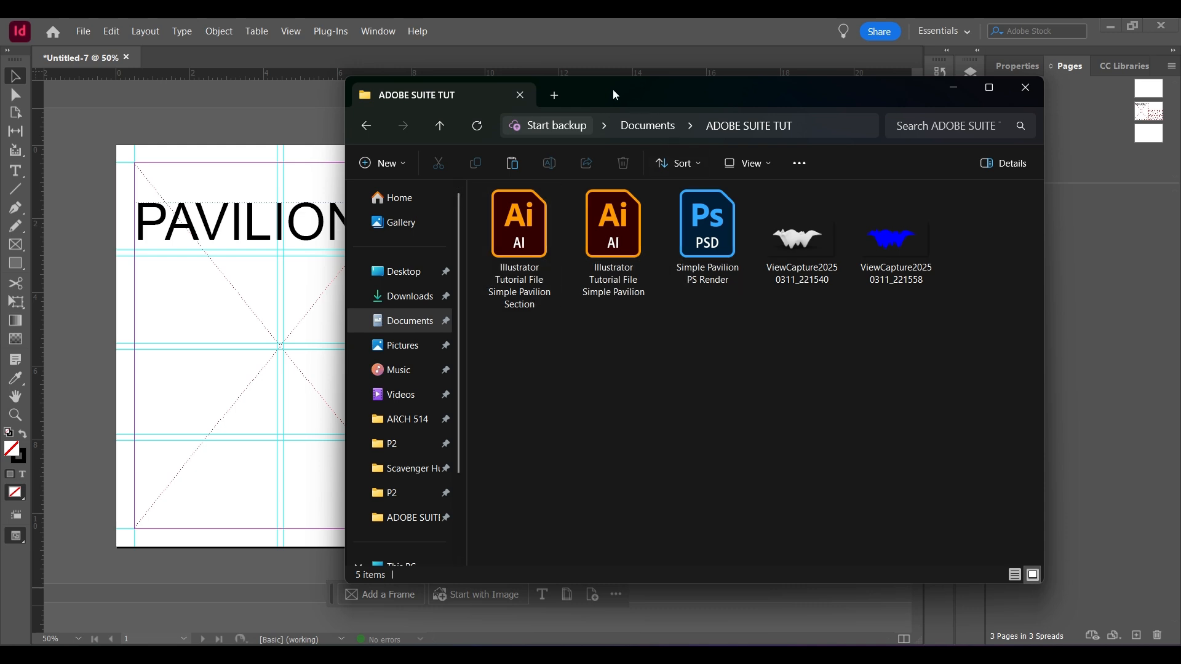
{"action": "left_click_drag", "start_coordinate": [614, 94], "coordinate": [701, 101]}
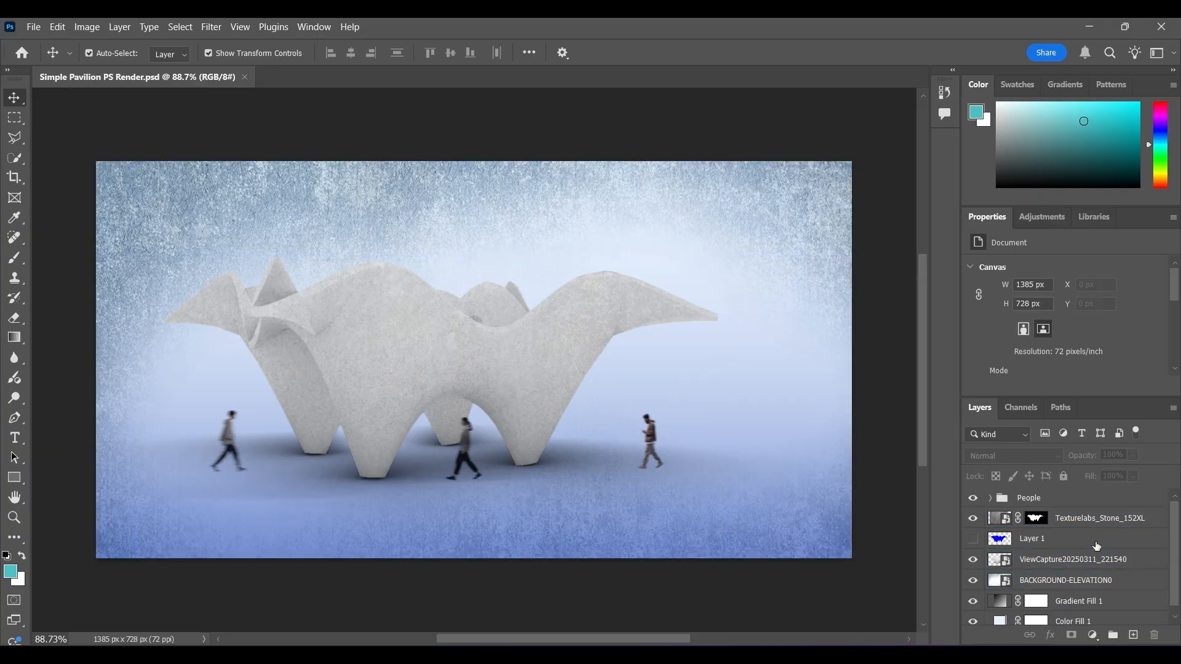
{"action": "left_click", "coordinate": [876, 492]}
Step: Switch to Illustrator and examine the layers of the Illustrator Tutorial File Simple Pavilion elevation drawing
{"action": "mouse_move", "coordinate": [799, 655]}
{"action": "left_click", "coordinate": [800, 593]}
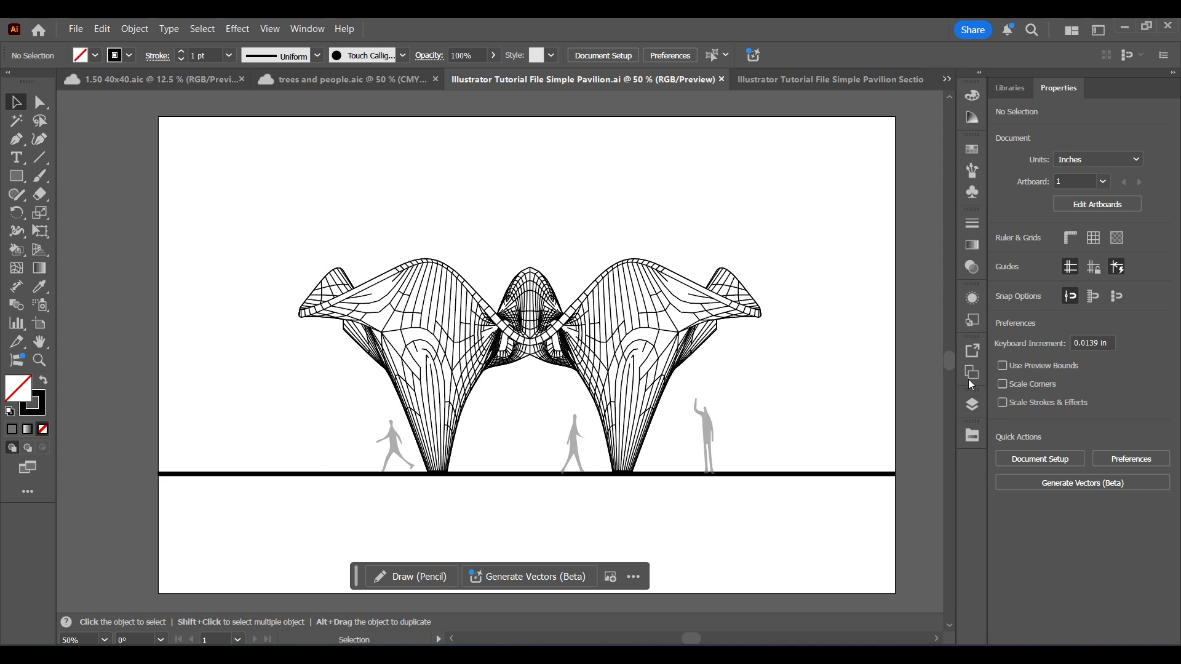
{"action": "left_click", "coordinate": [972, 404]}
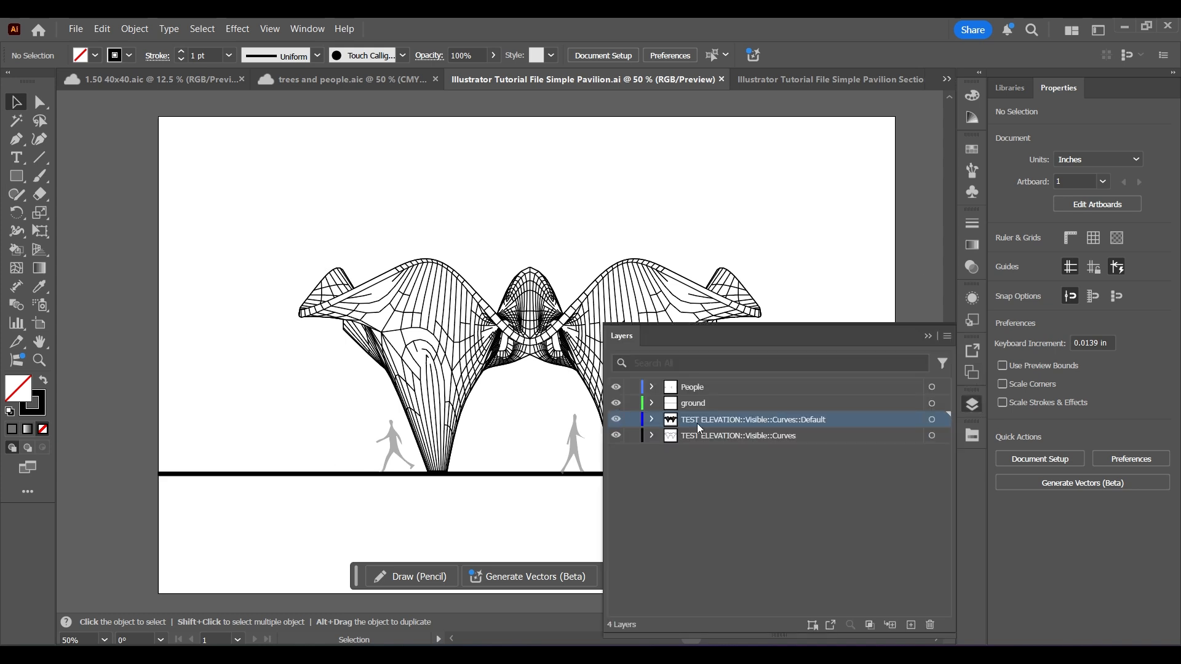
{"action": "left_click", "coordinate": [934, 339]}
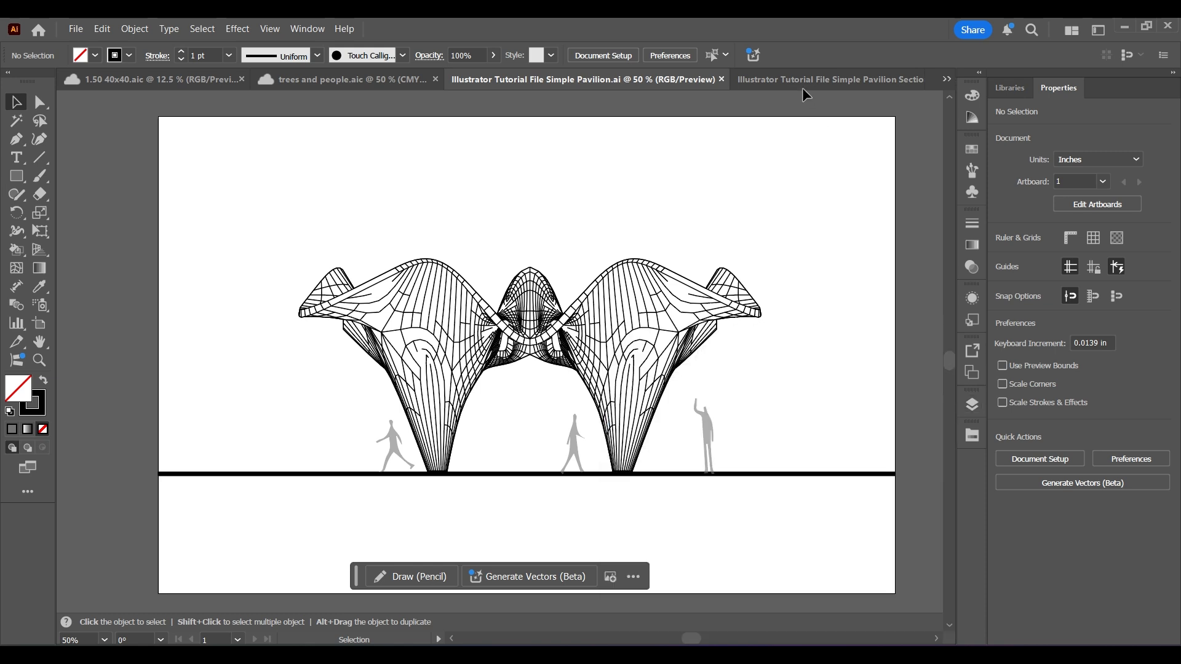
Step: Examine the layers of the Simple Pavilion Section drawing and compare it with the elevation drawing
{"action": "left_click", "coordinate": [803, 86]}
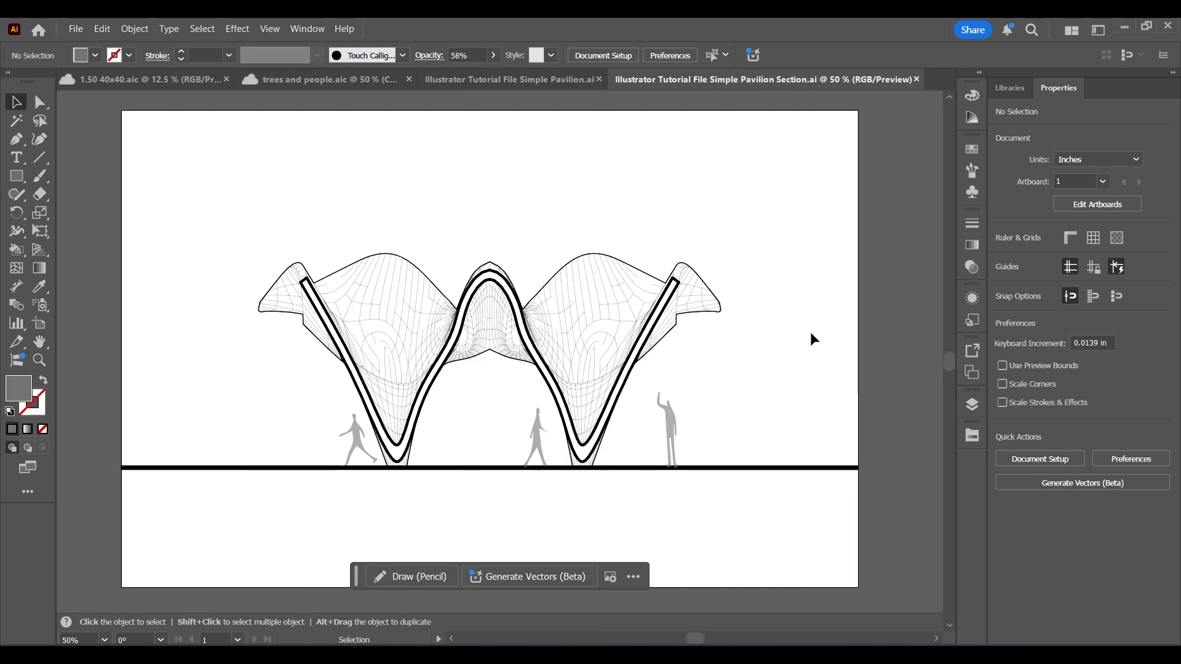
{"action": "left_click", "coordinate": [972, 404]}
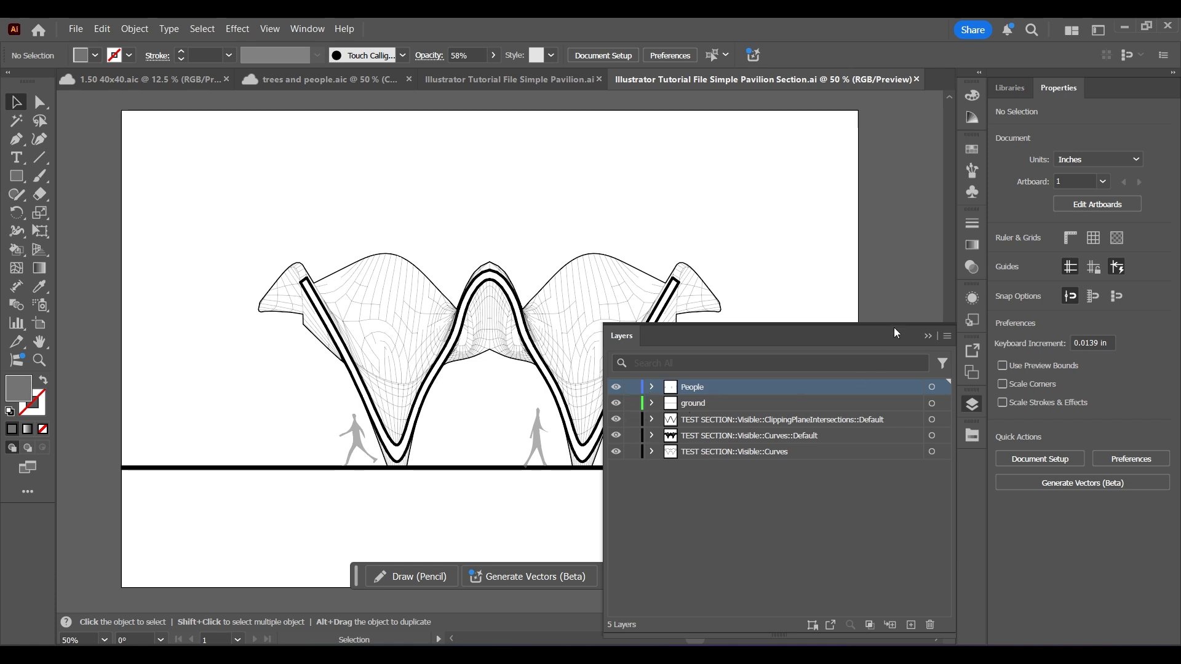
{"action": "left_click", "coordinate": [928, 336]}
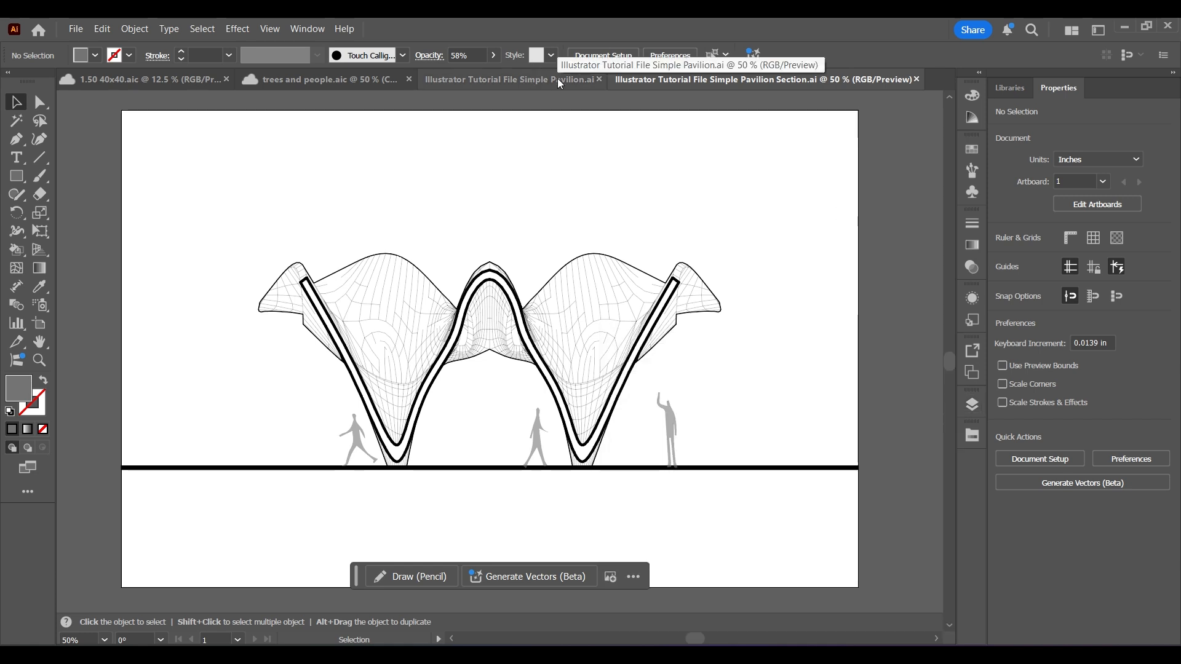
{"action": "left_click", "coordinate": [560, 84]}
{"action": "left_click", "coordinate": [790, 88]}
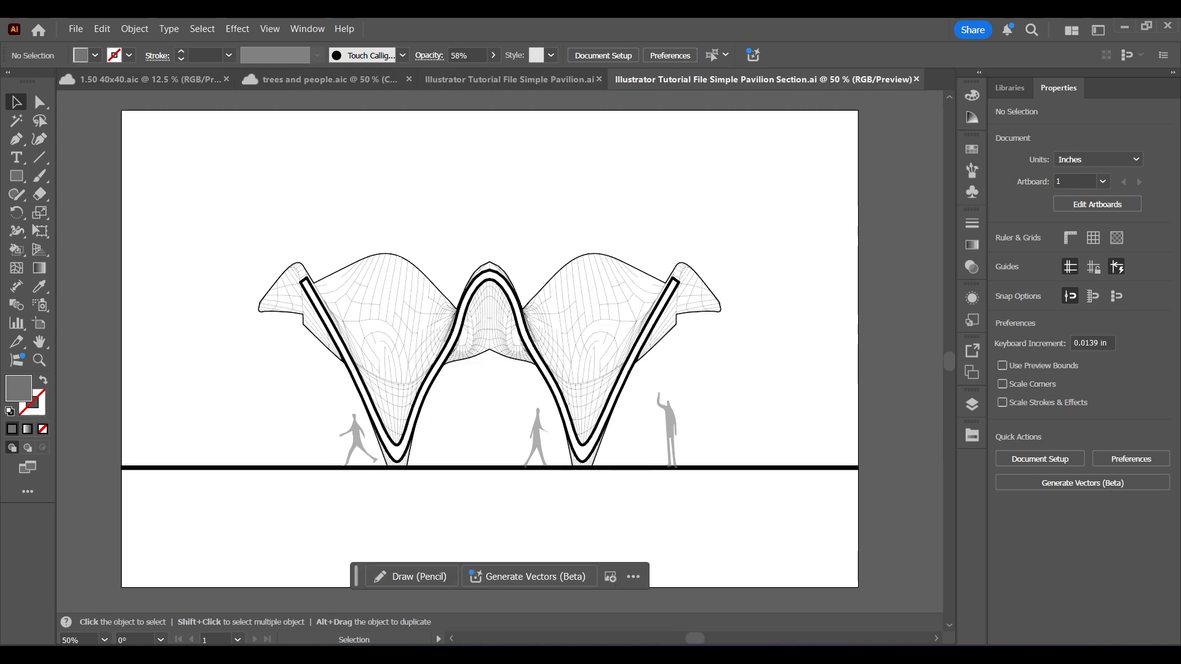
Step: Return to InDesign and place Simple Pavilion PS Render from the ADOBE SUITE TUT folder into page 1's large image frame
{"action": "left_click", "coordinate": [784, 615]}
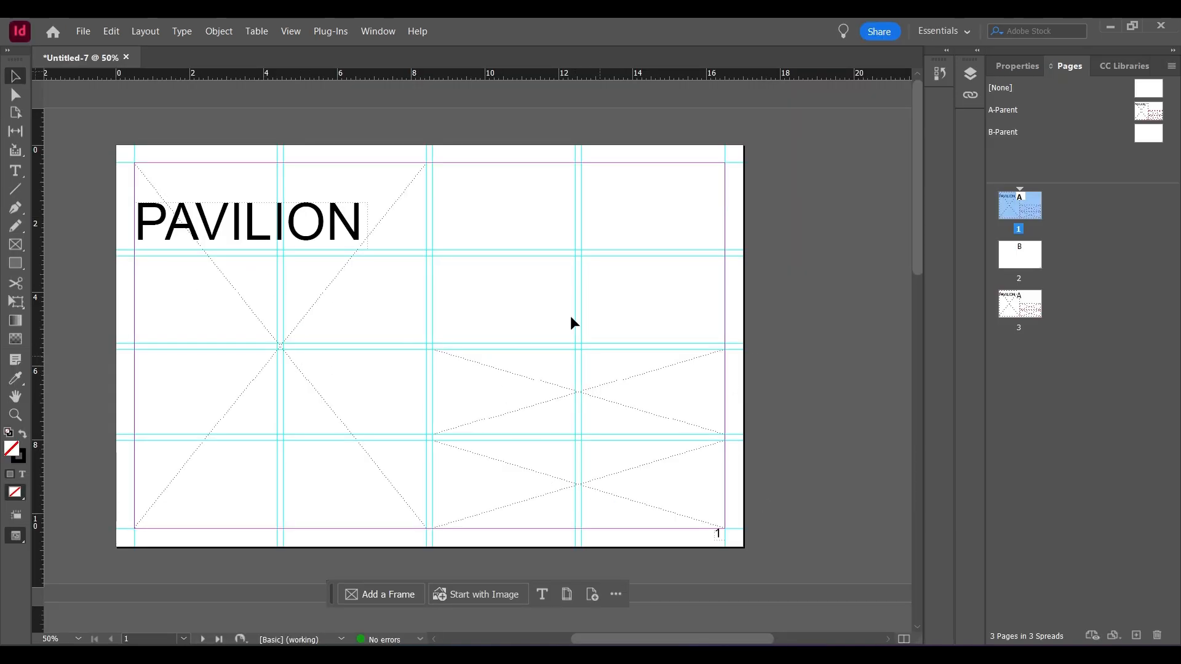
{"action": "key", "text": "alt+Tab"}
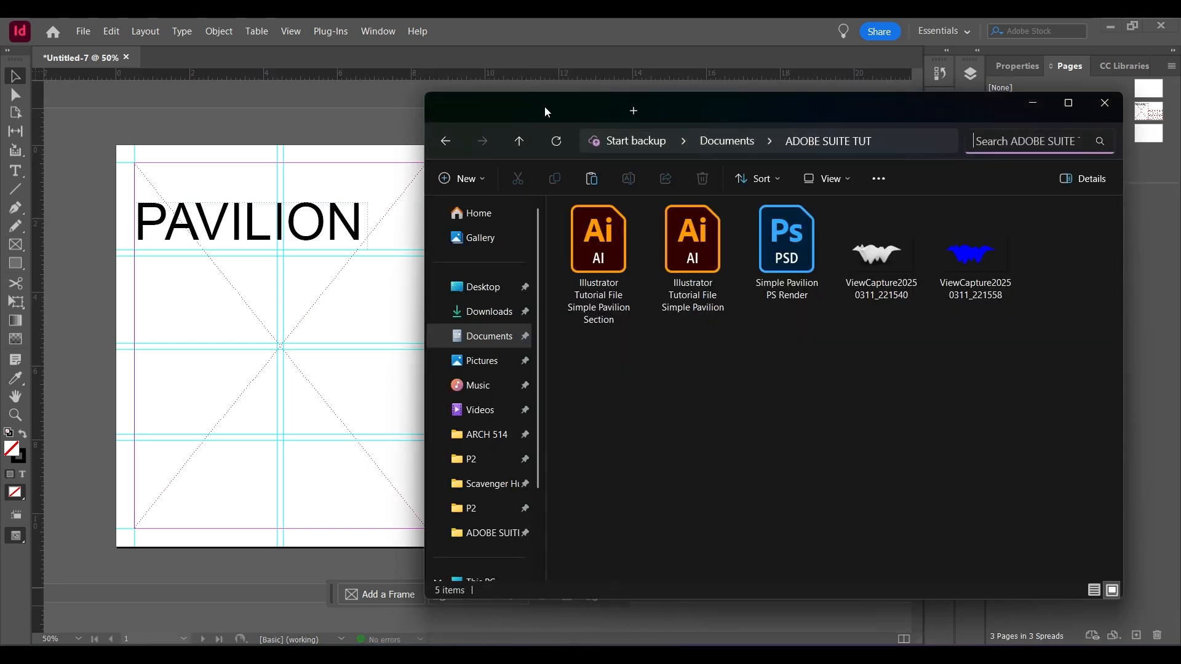
{"action": "left_click_drag", "start_coordinate": [672, 104], "coordinate": [722, 104]}
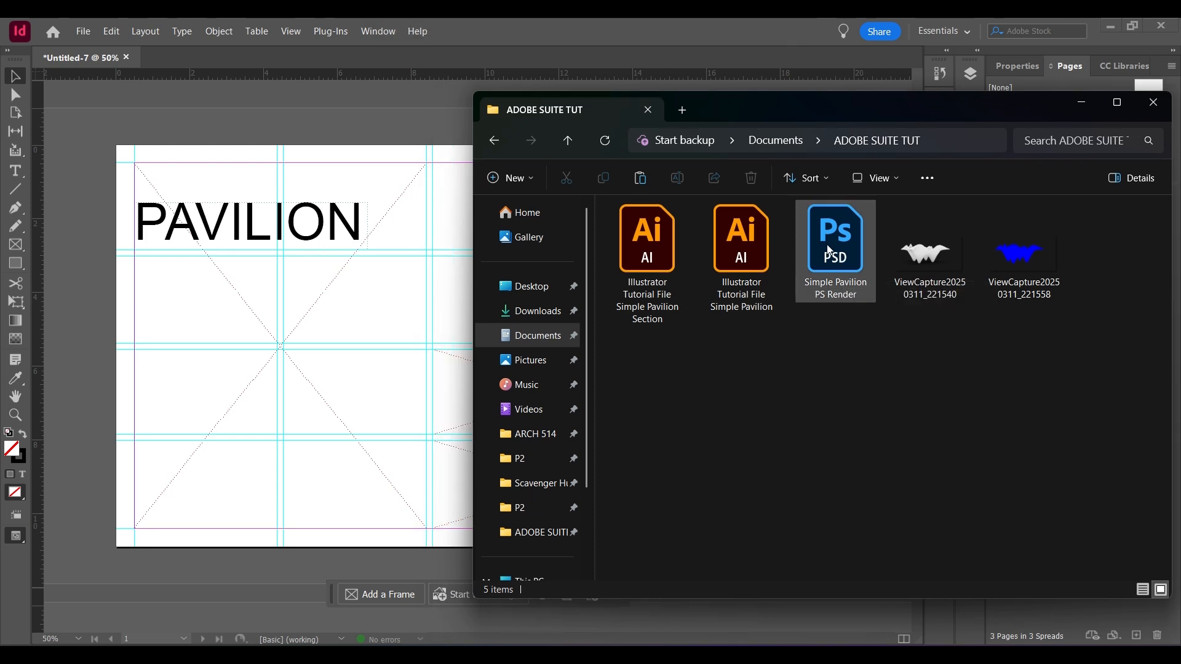
{"action": "left_click_drag", "start_coordinate": [830, 247], "coordinate": [216, 280]}
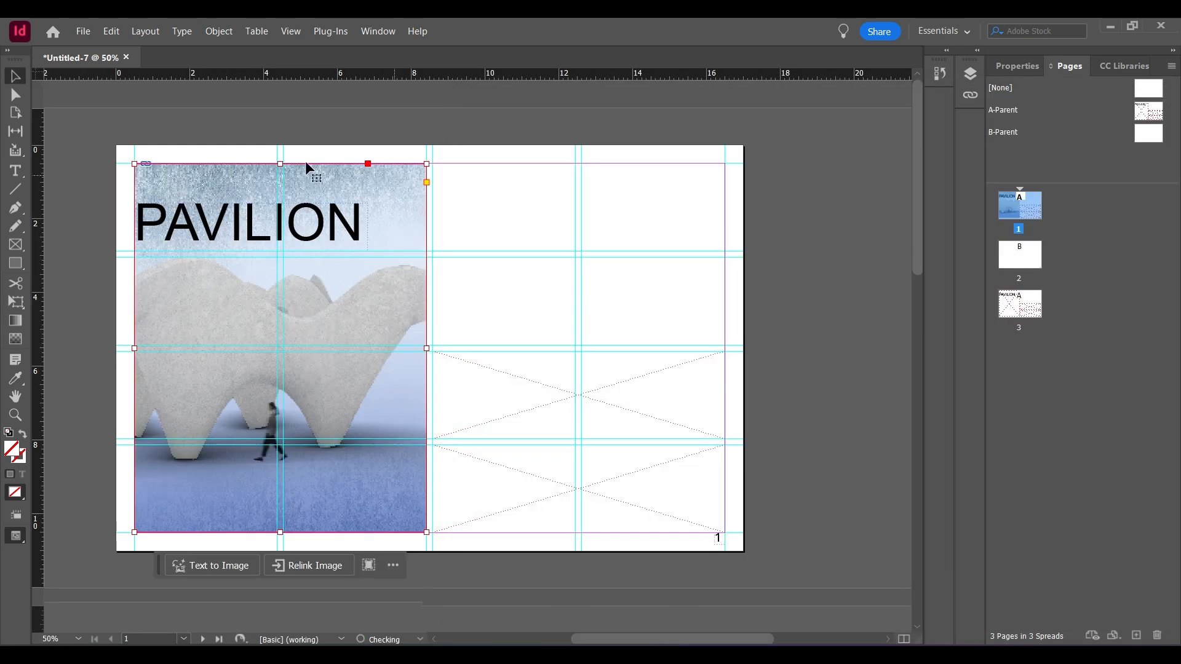
Step: Select the render image inside the large frame on page 1 instead of the frame itself
{"action": "left_click", "coordinate": [503, 328]}
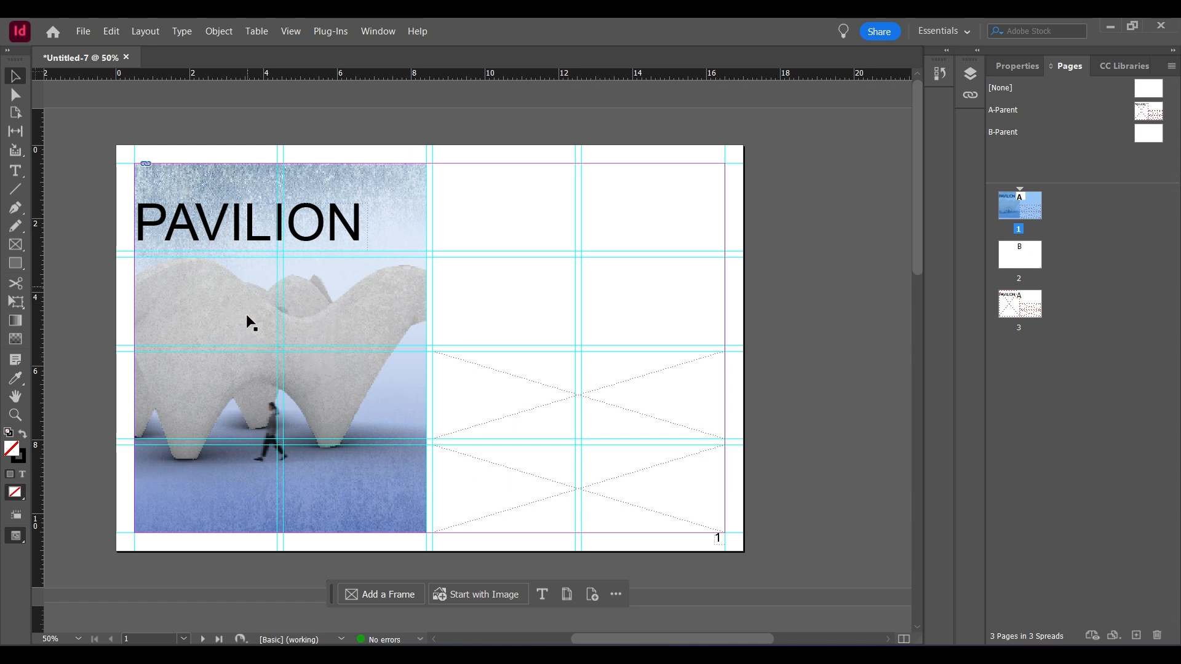
{"action": "left_click", "coordinate": [334, 300]}
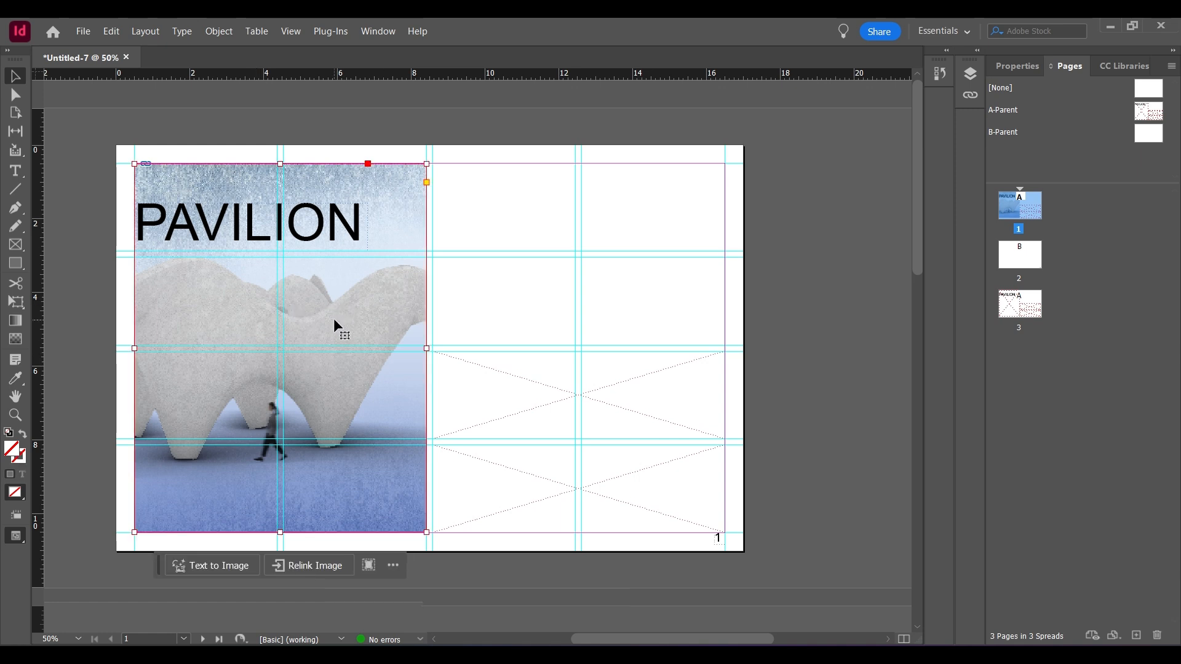
{"action": "left_click", "coordinate": [485, 294]}
{"action": "double_click", "coordinate": [293, 319]}
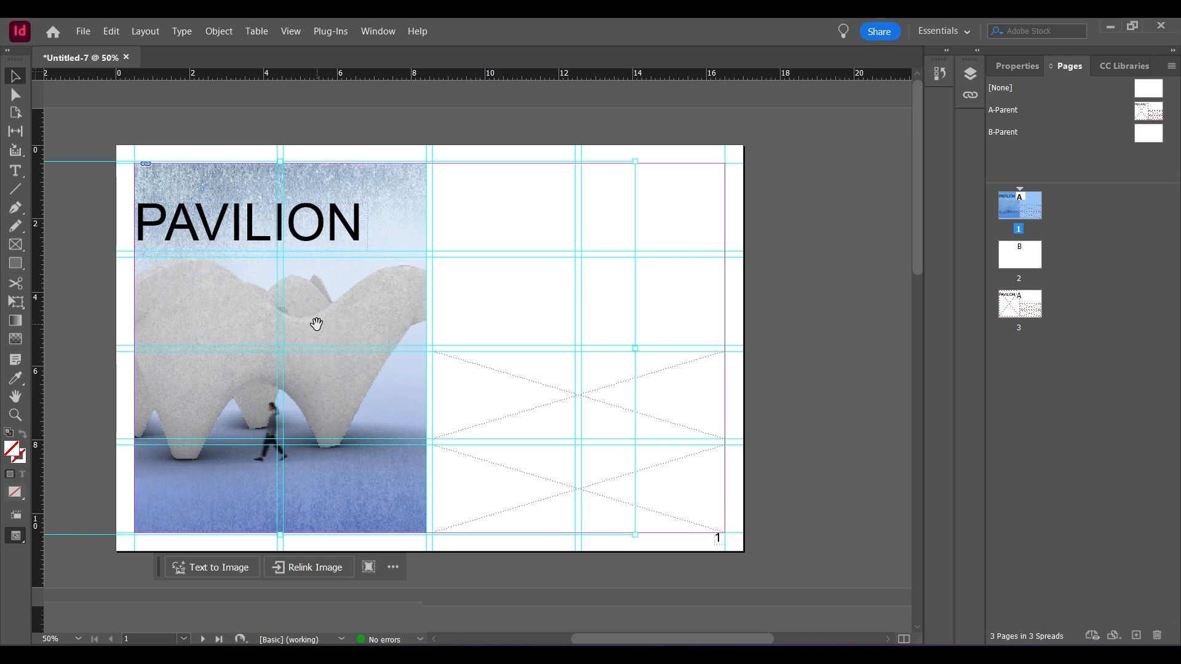
{"action": "key", "text": "ctrl+minus"}
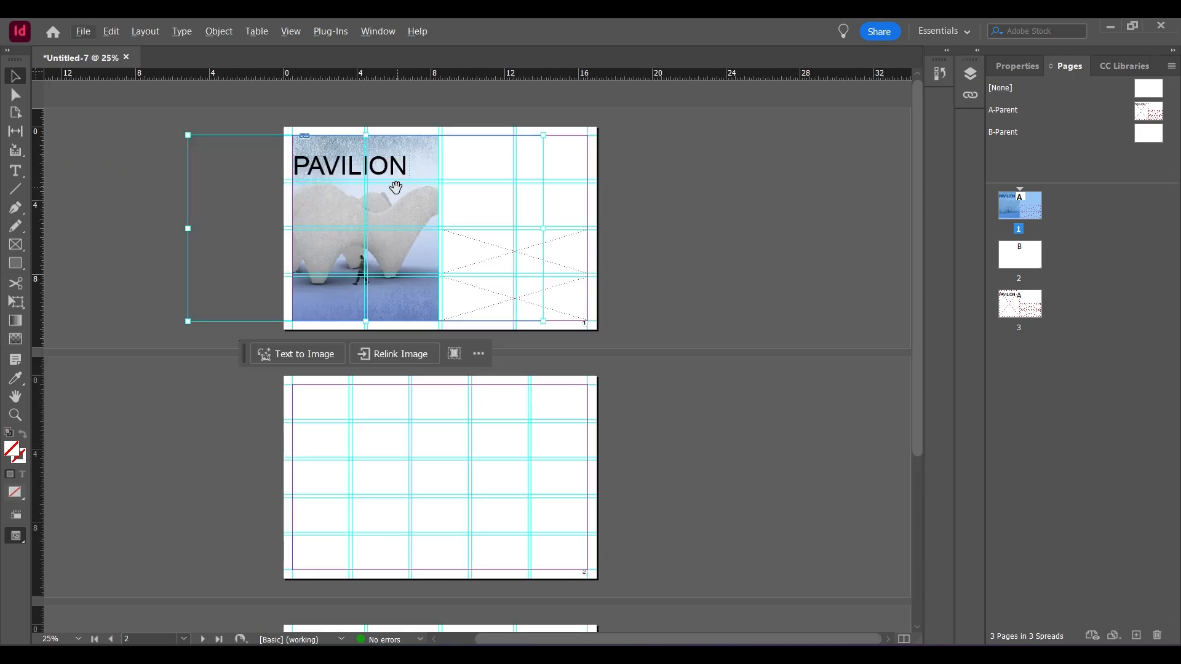
{"action": "key", "text": "ctrl+equal"}
{"action": "scroll", "coordinate": [368, 240], "scroll_direction": "up", "scroll_amount": 2}
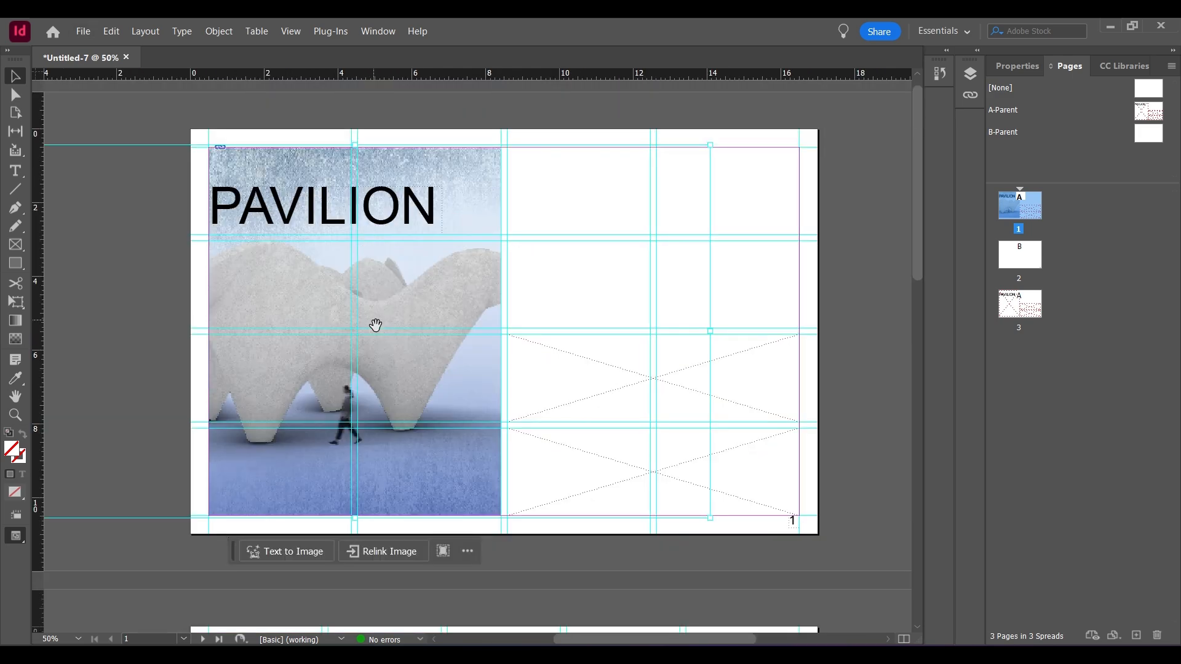
Step: Try Fit Content Proportionally on the render image in page 1's large frame
{"action": "right_click", "coordinate": [393, 299]}
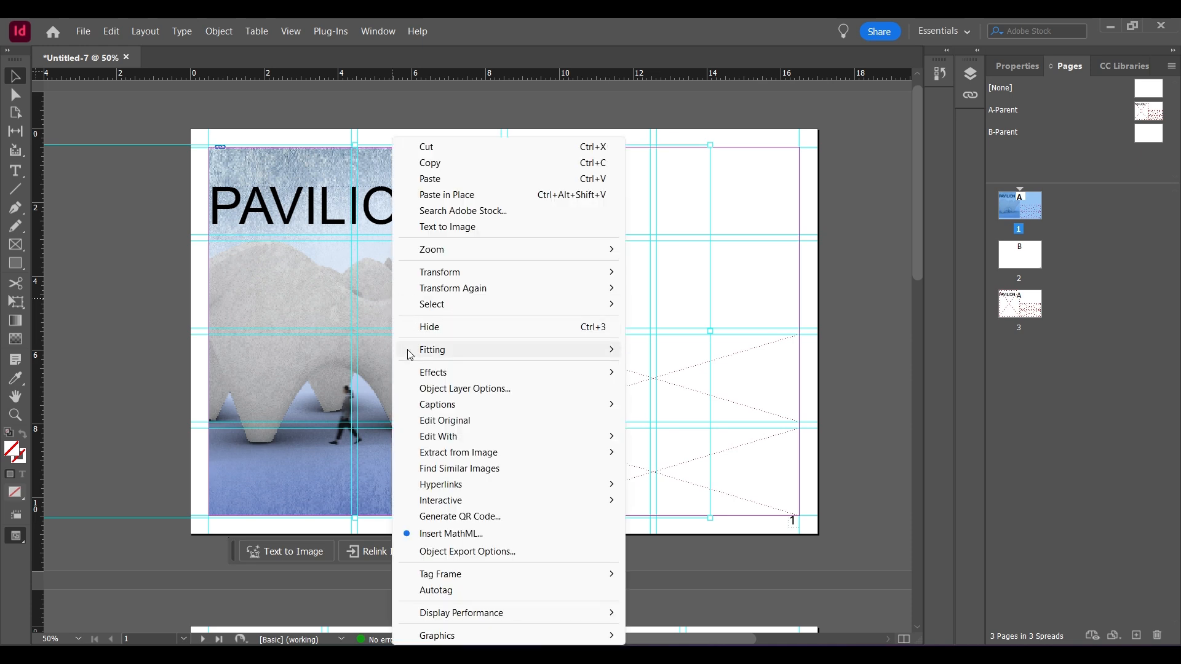
{"action": "mouse_move", "coordinate": [410, 355]}
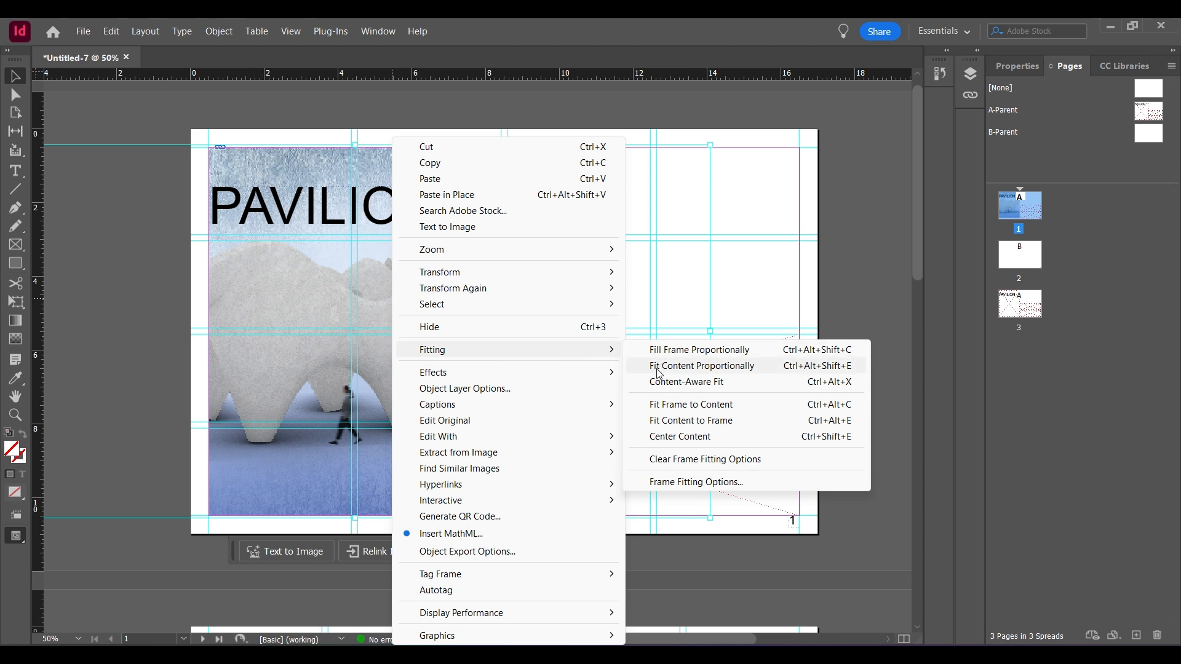
{"action": "left_click", "coordinate": [701, 366]}
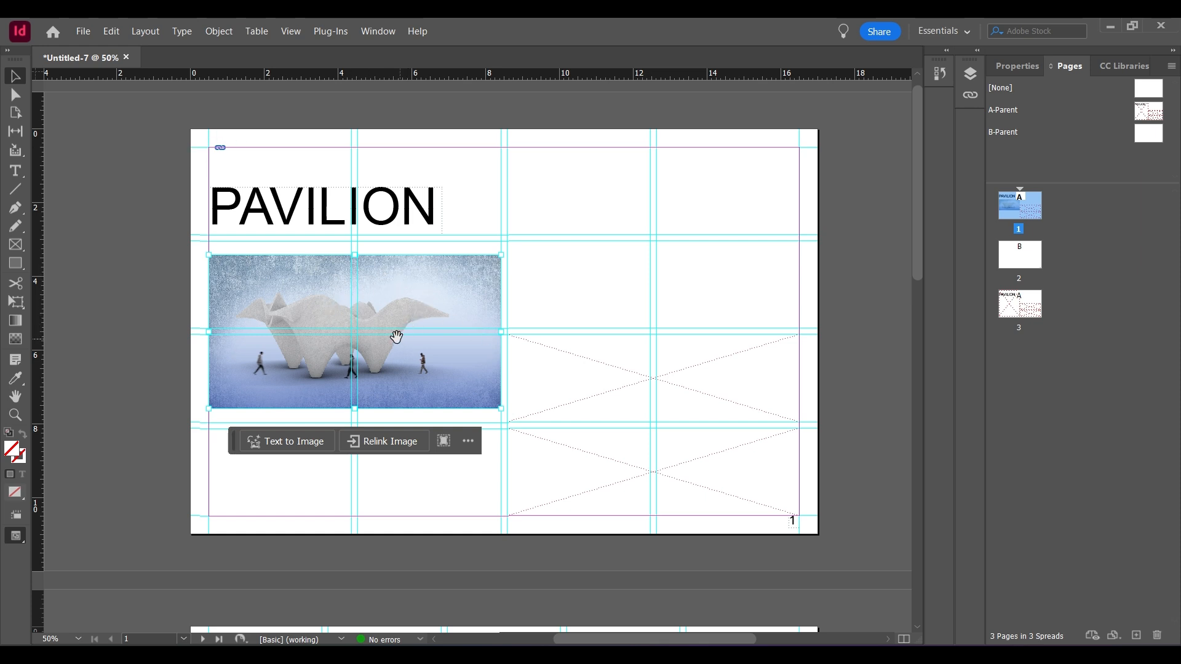
Step: Apply Fill Frame Proportionally to the render and shift the image right within its frame to show the pavilion's left end
{"action": "right_click", "coordinate": [385, 310]}
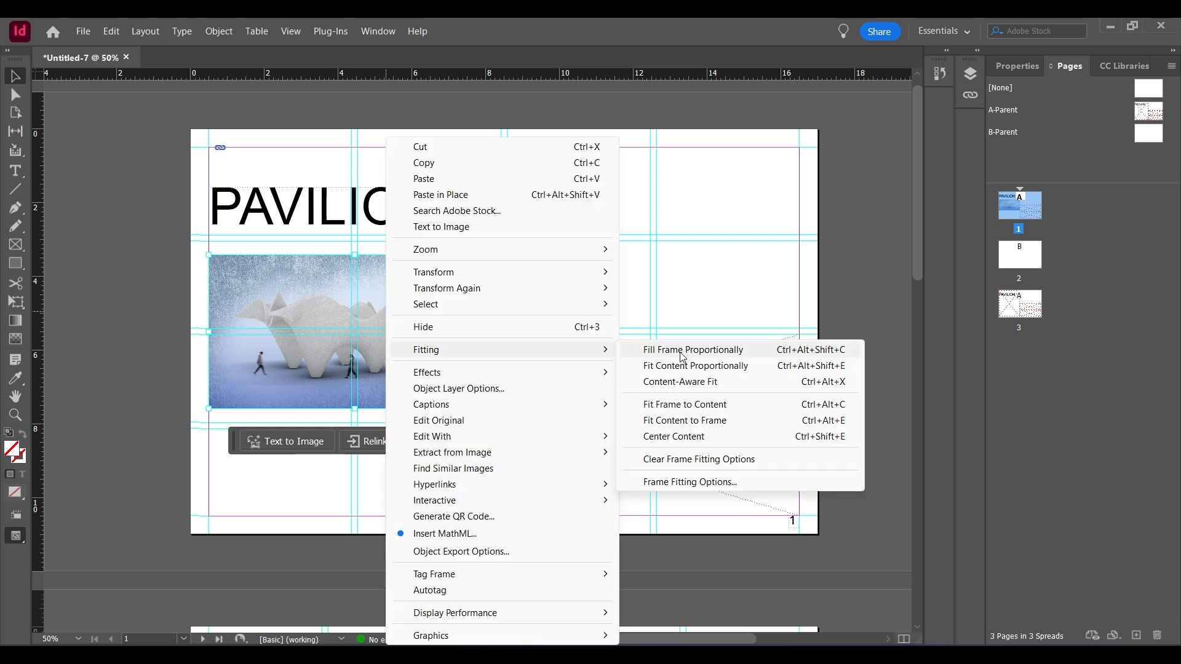
{"action": "left_click", "coordinate": [681, 357]}
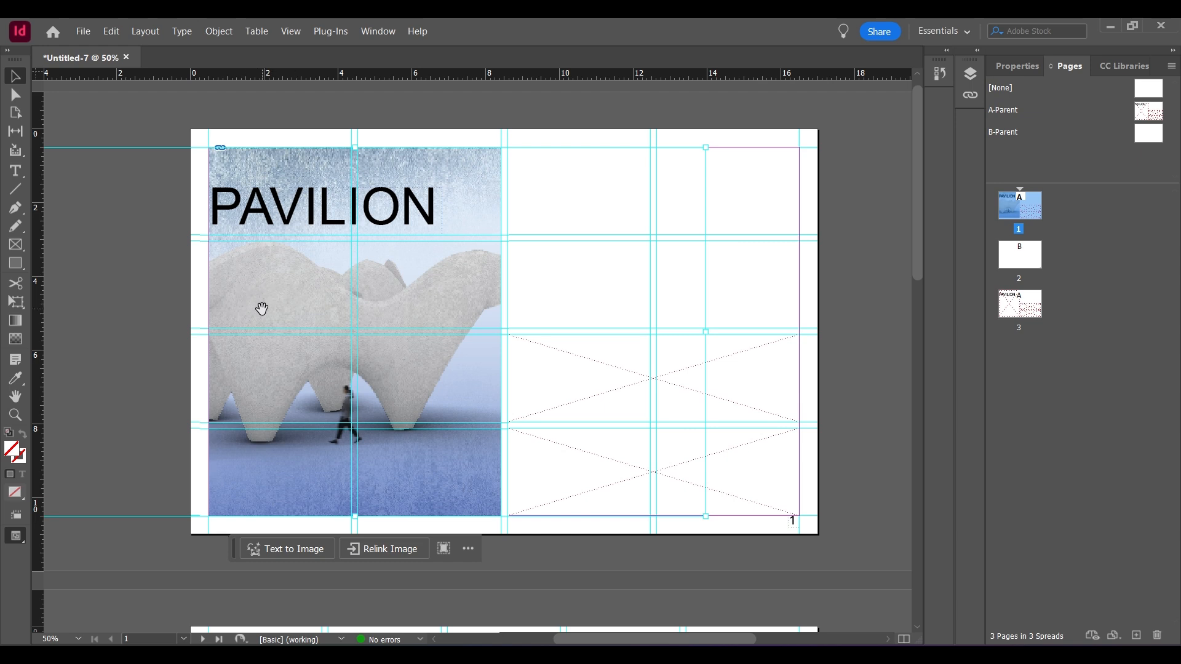
{"action": "left_click_drag", "start_coordinate": [243, 305], "coordinate": [319, 306]}
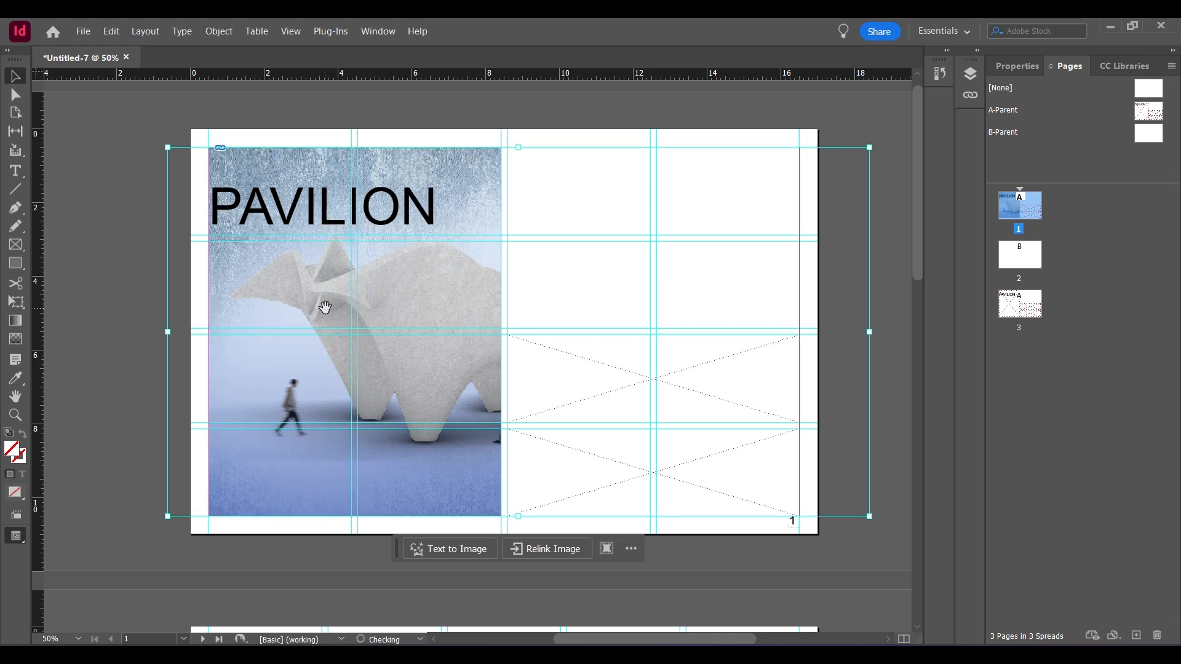
{"action": "left_click_drag", "start_coordinate": [426, 318], "coordinate": [408, 313]}
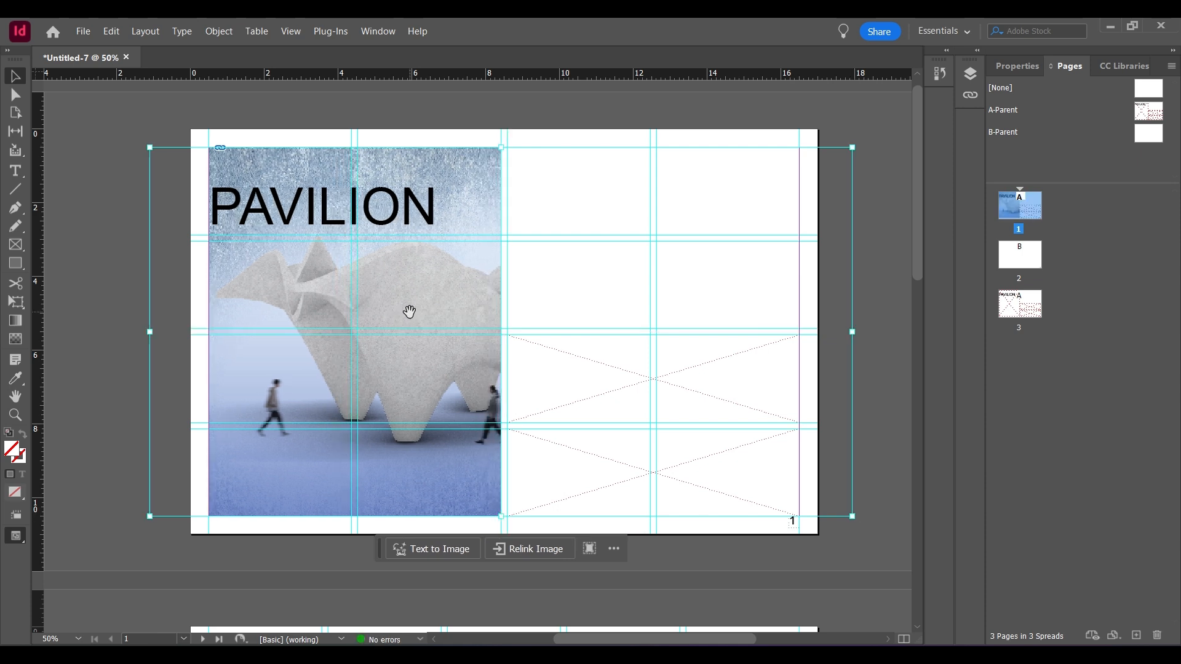
{"action": "left_click", "coordinate": [559, 292]}
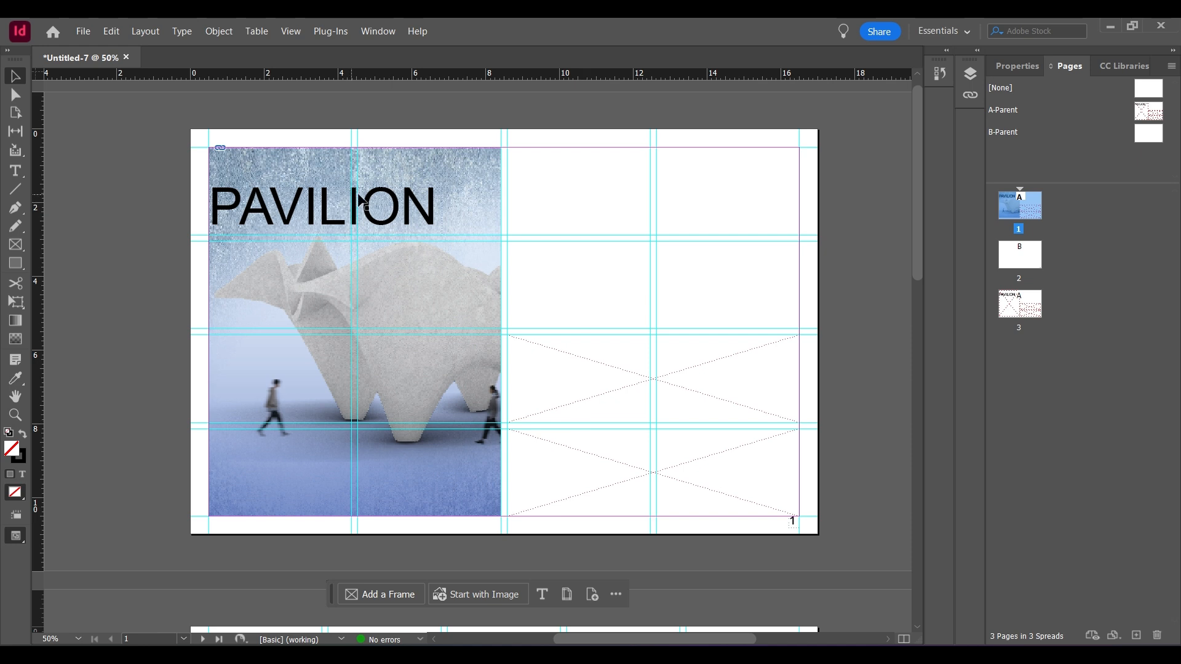
Step: Set the PAVILION title text on A-Parent to the [Paper] colour
{"action": "left_click", "coordinate": [411, 204]}
{"action": "left_click", "coordinate": [562, 201]}
{"action": "double_click", "coordinate": [1149, 111]}
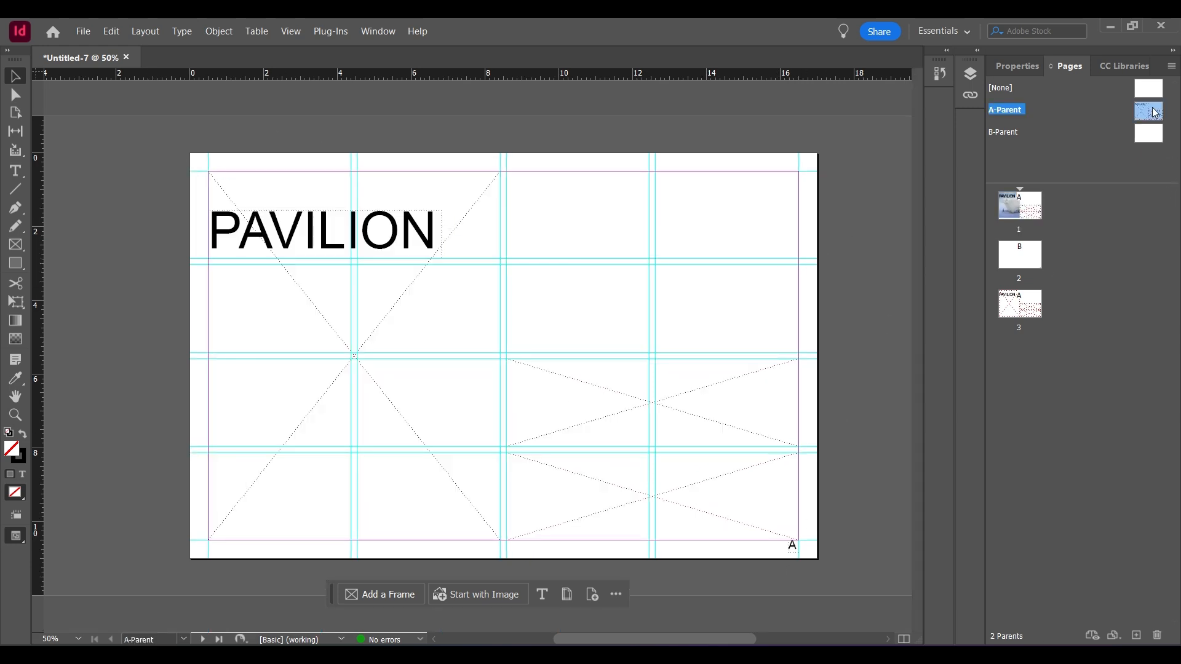
{"action": "double_click", "coordinate": [380, 232]}
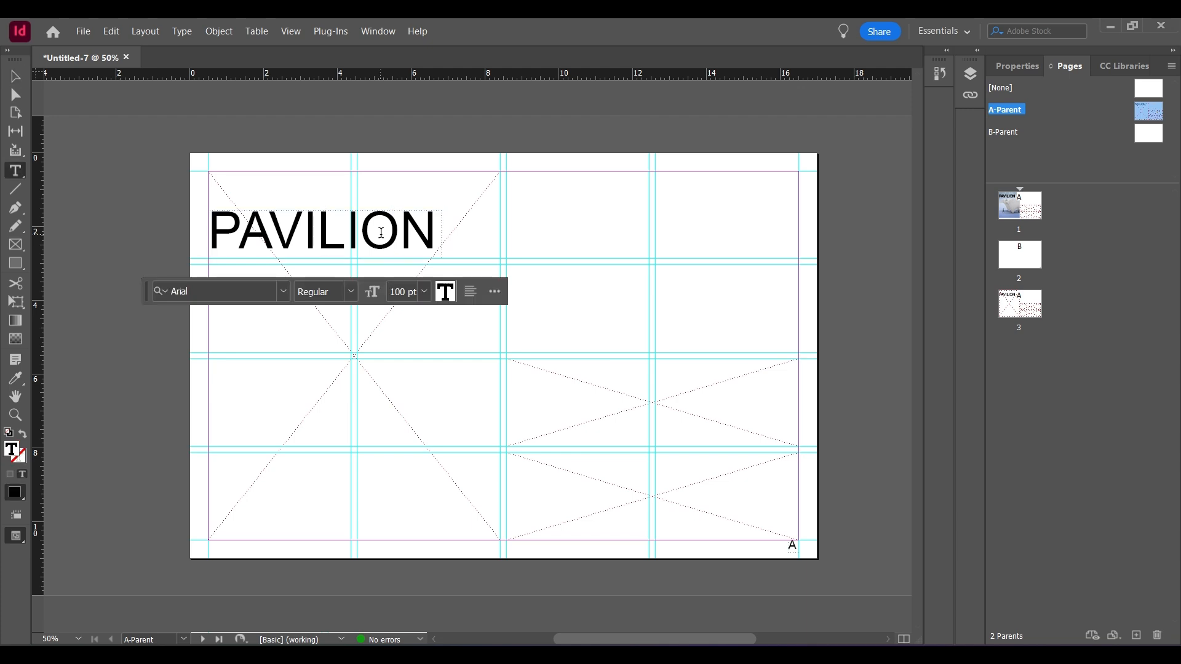
{"action": "double_click", "coordinate": [396, 232]}
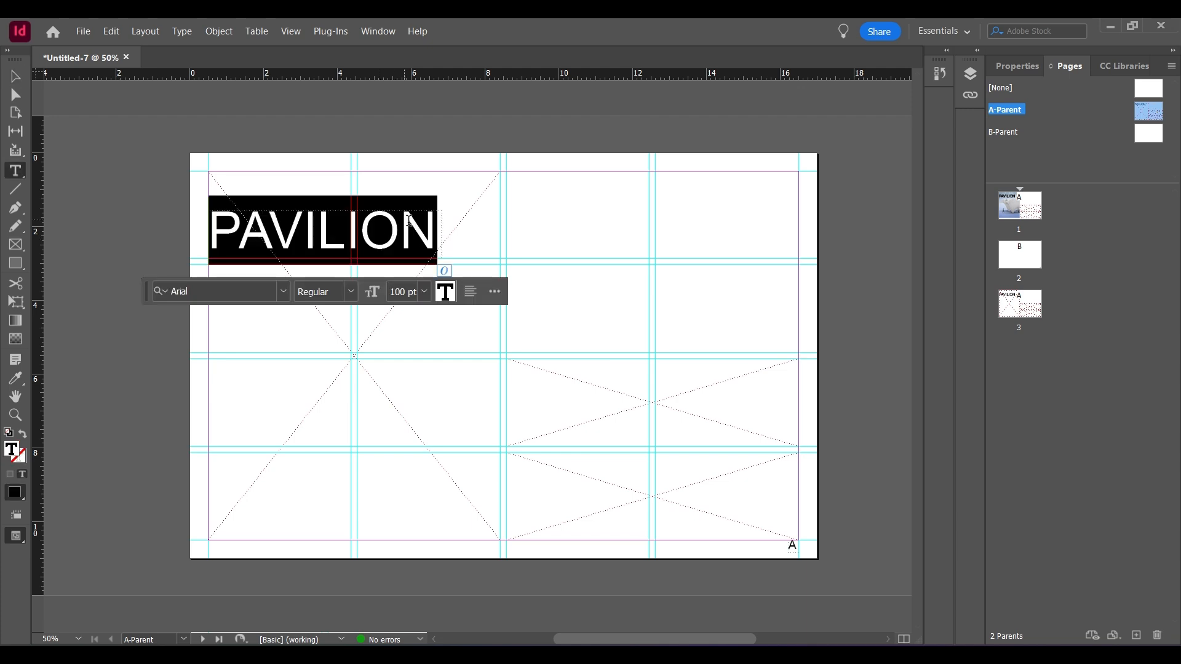
{"action": "left_click", "coordinate": [445, 293]}
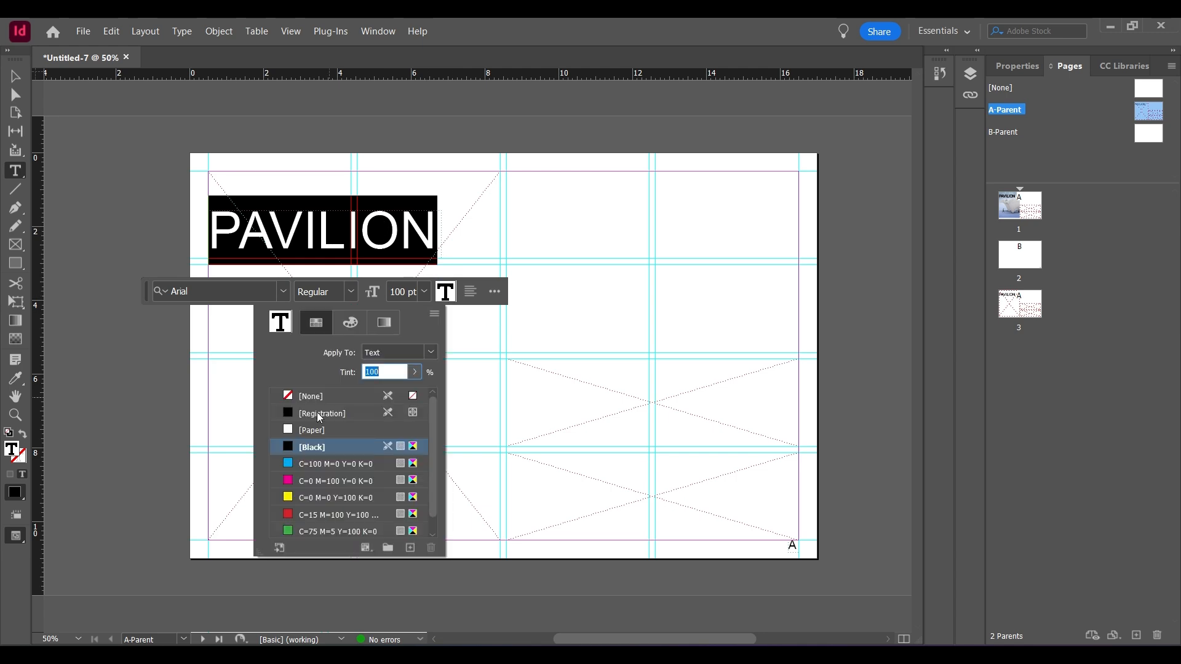
{"action": "left_click", "coordinate": [286, 430]}
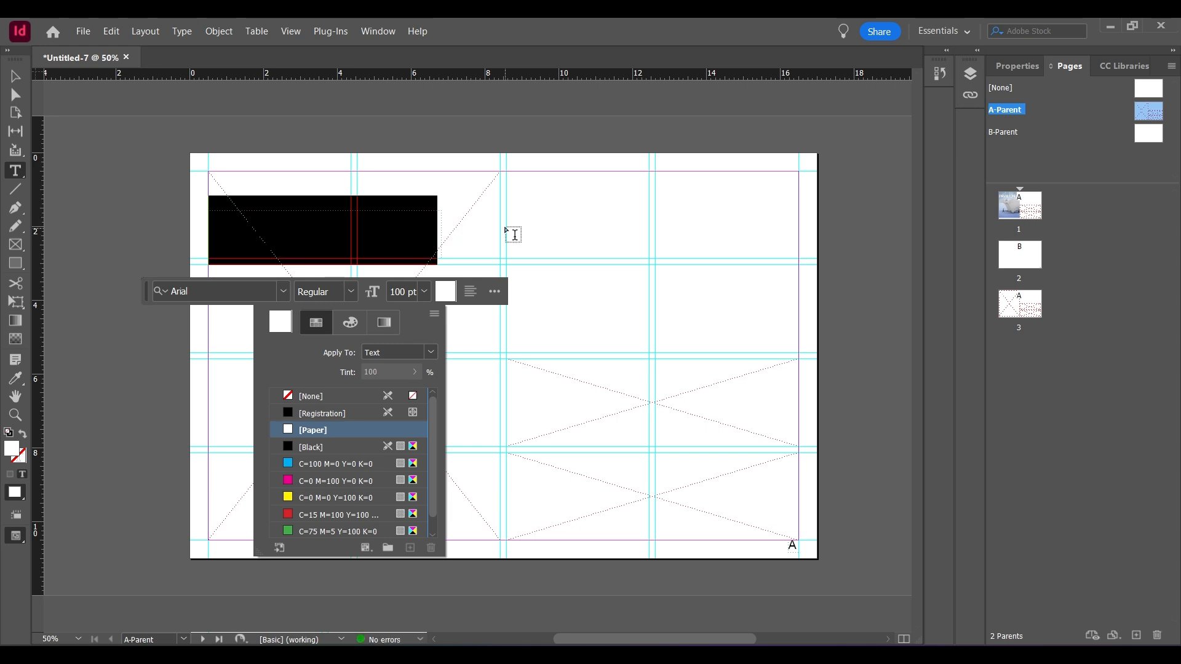
{"action": "key", "text": "Escape"}
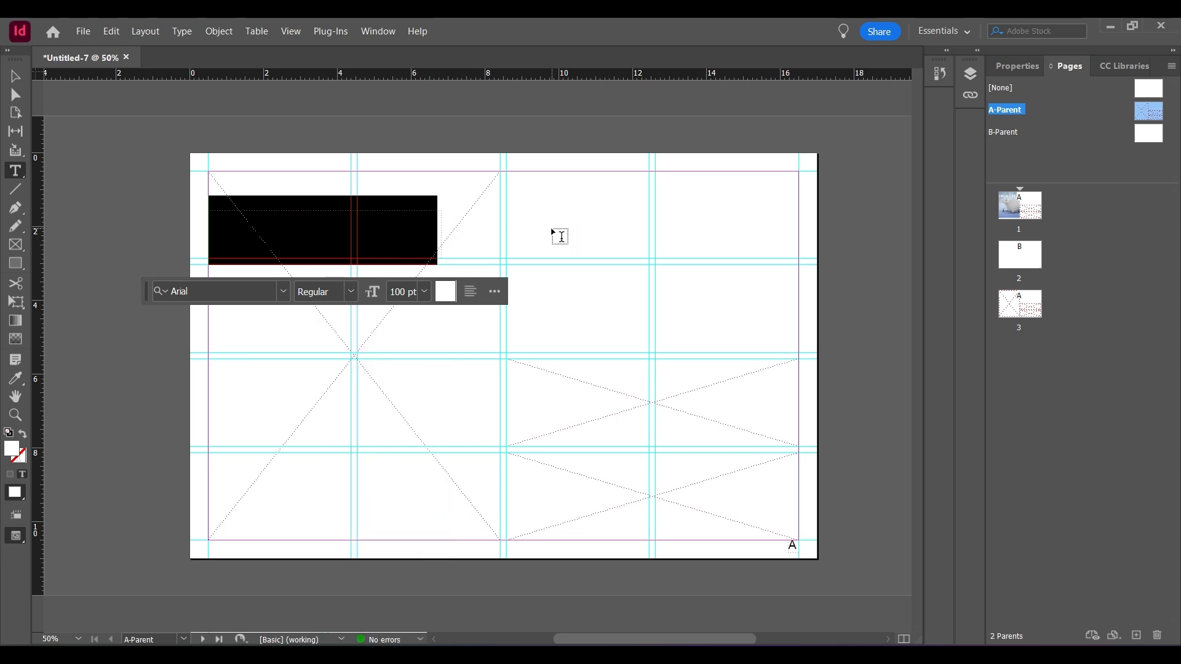
{"action": "key", "text": "Escape"}
{"action": "left_click", "coordinate": [553, 234]}
Step: Return to page 1 and place Illustrator Tutorial File Simple Pavilion Section from the ADOBE SUITE TUT folder into the lower small image frame
{"action": "double_click", "coordinate": [1019, 210]}
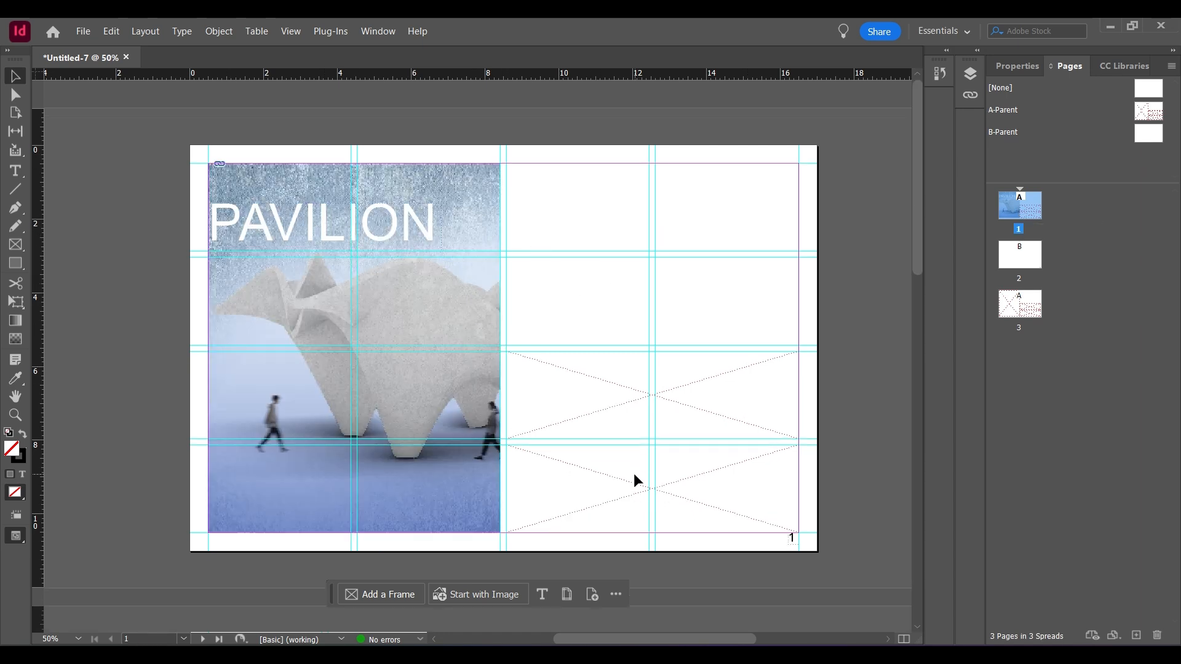
{"action": "left_click", "coordinate": [335, 297]}
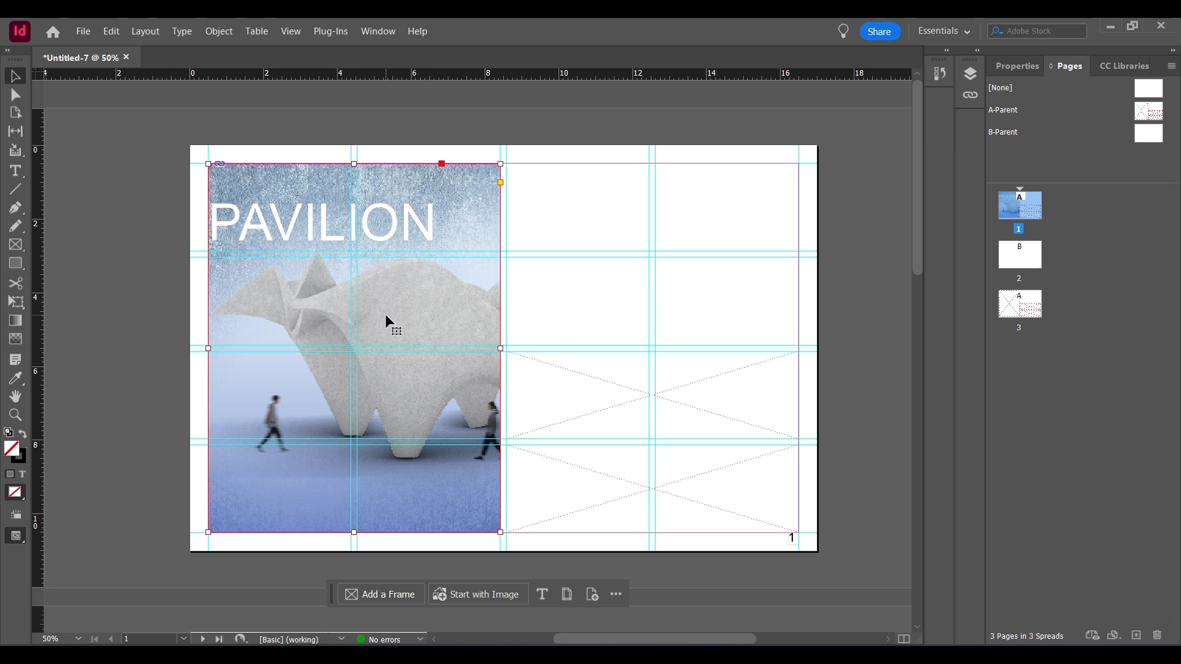
{"action": "left_click", "coordinate": [569, 281]}
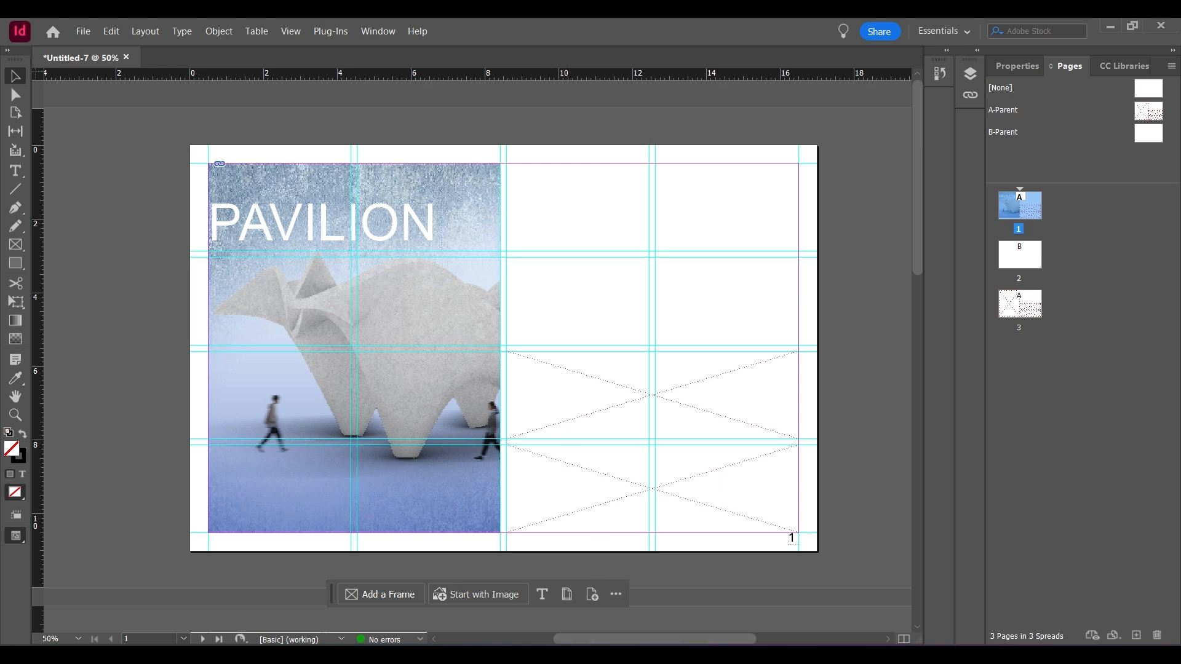
{"action": "key", "text": "alt+Tab"}
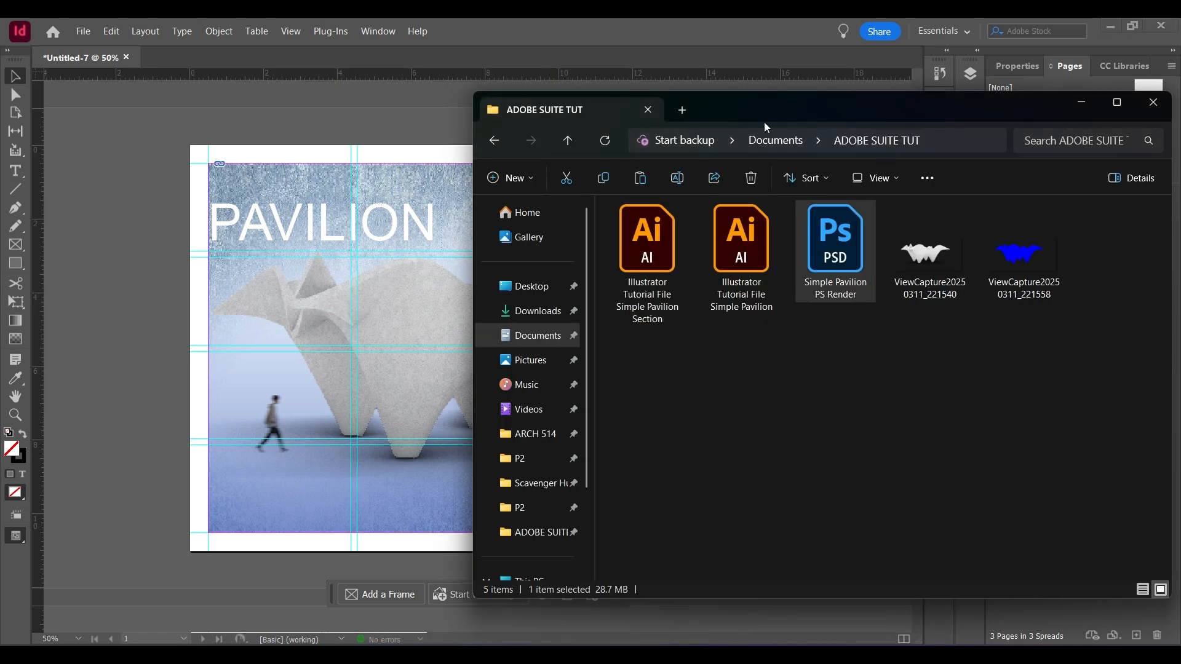
{"action": "left_click_drag", "start_coordinate": [729, 116], "coordinate": [148, 117]}
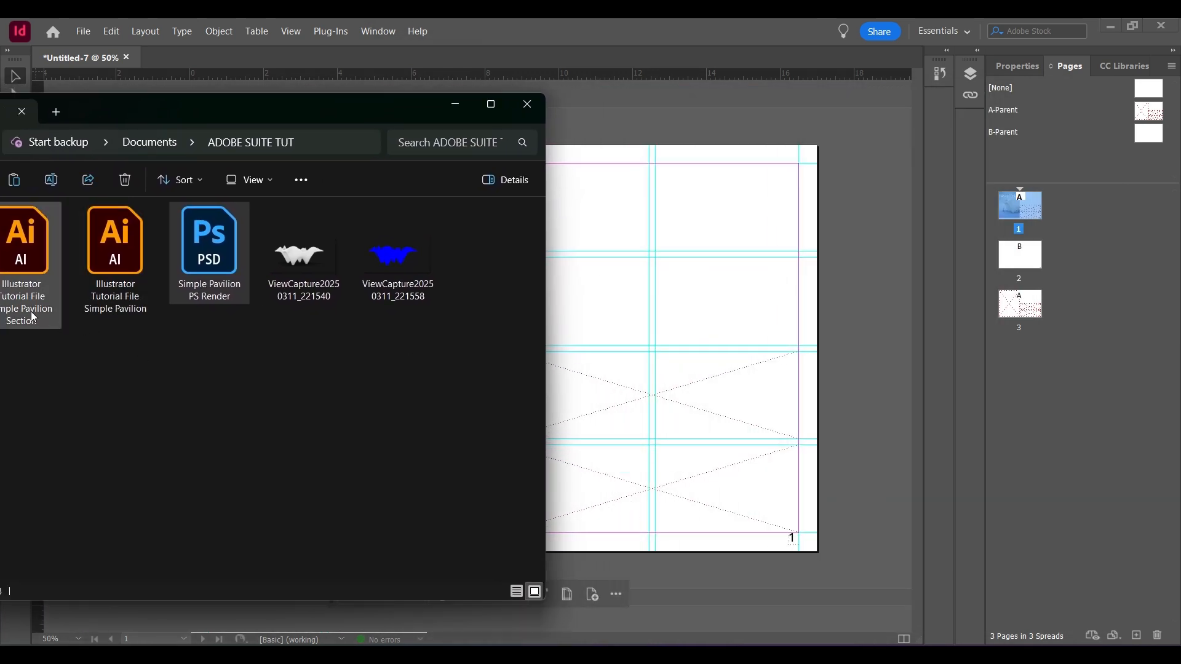
{"action": "left_click_drag", "start_coordinate": [33, 300], "coordinate": [641, 492]}
{"action": "left_click", "coordinate": [641, 492]}
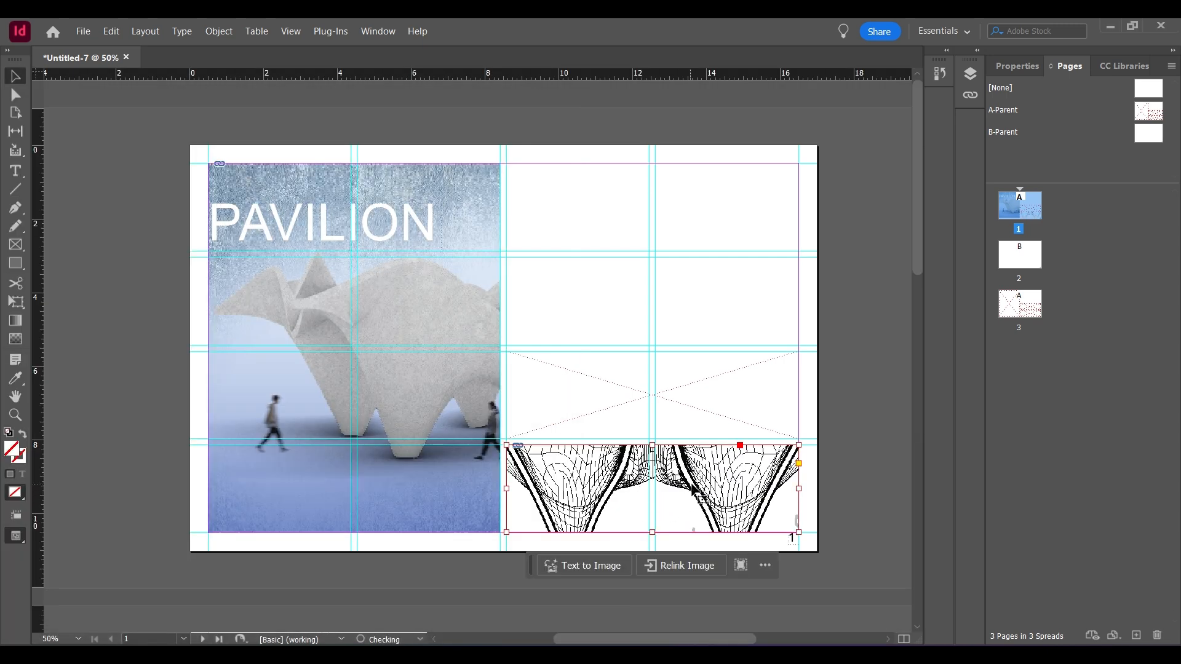
Step: Place Illustrator Tutorial File Simple Pavilion from the same folder into page 1's upper small image frame
{"action": "left_click", "coordinate": [559, 658]}
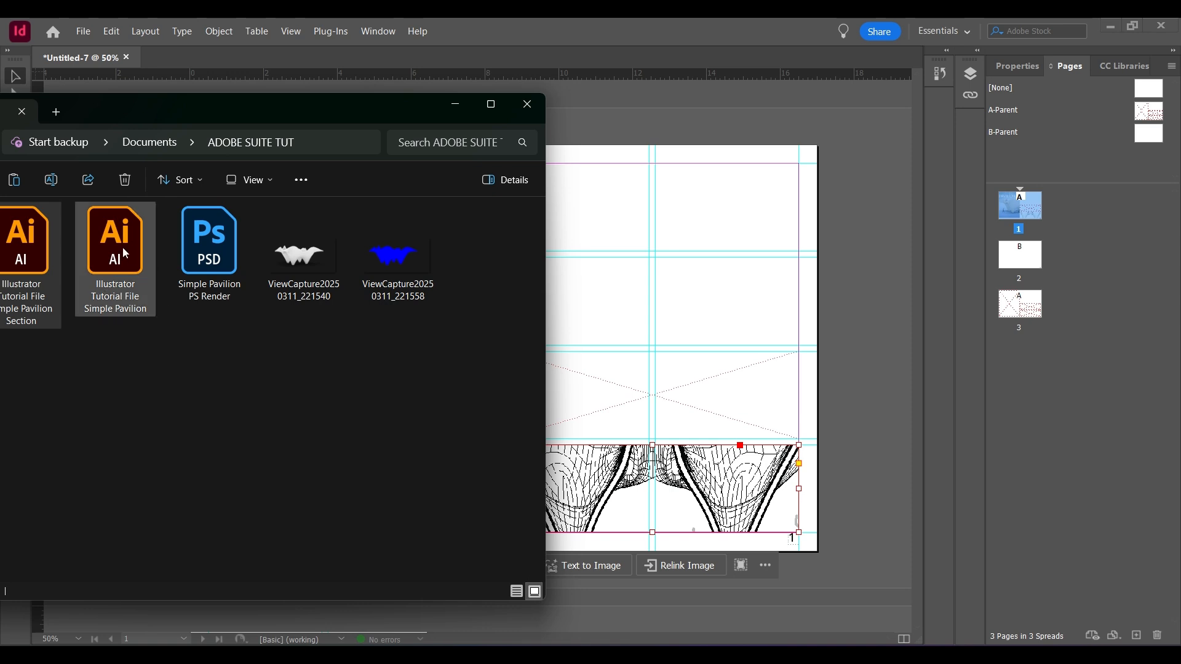
{"action": "left_click_drag", "start_coordinate": [116, 267], "coordinate": [640, 409]}
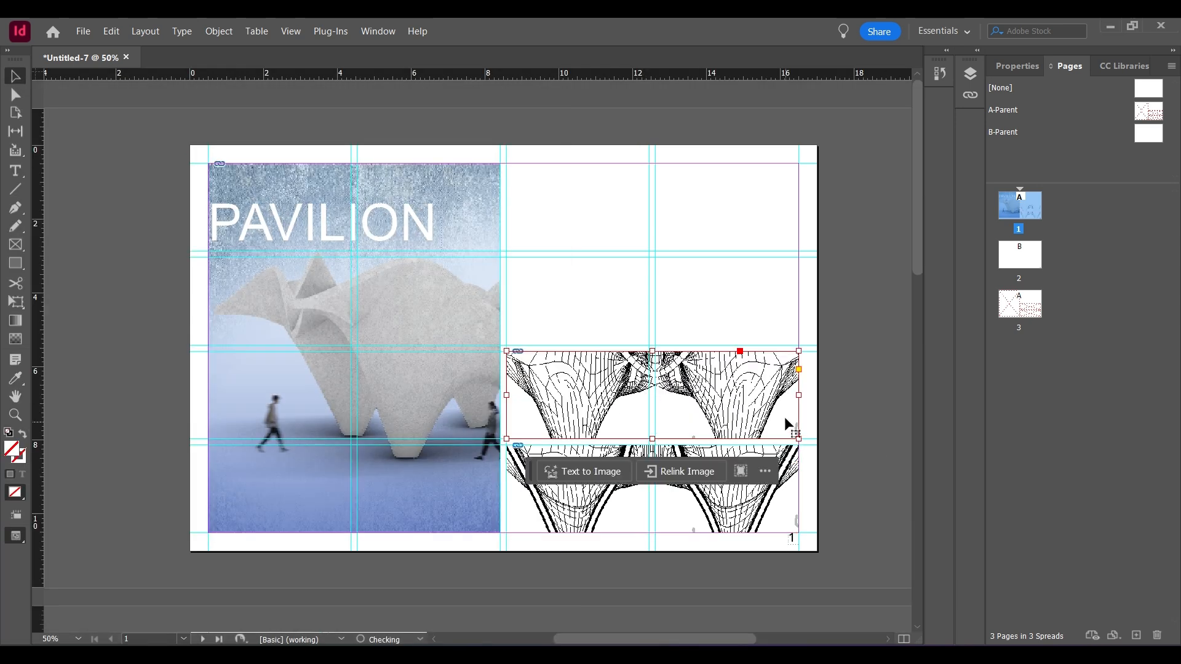
{"action": "left_click", "coordinate": [844, 409]}
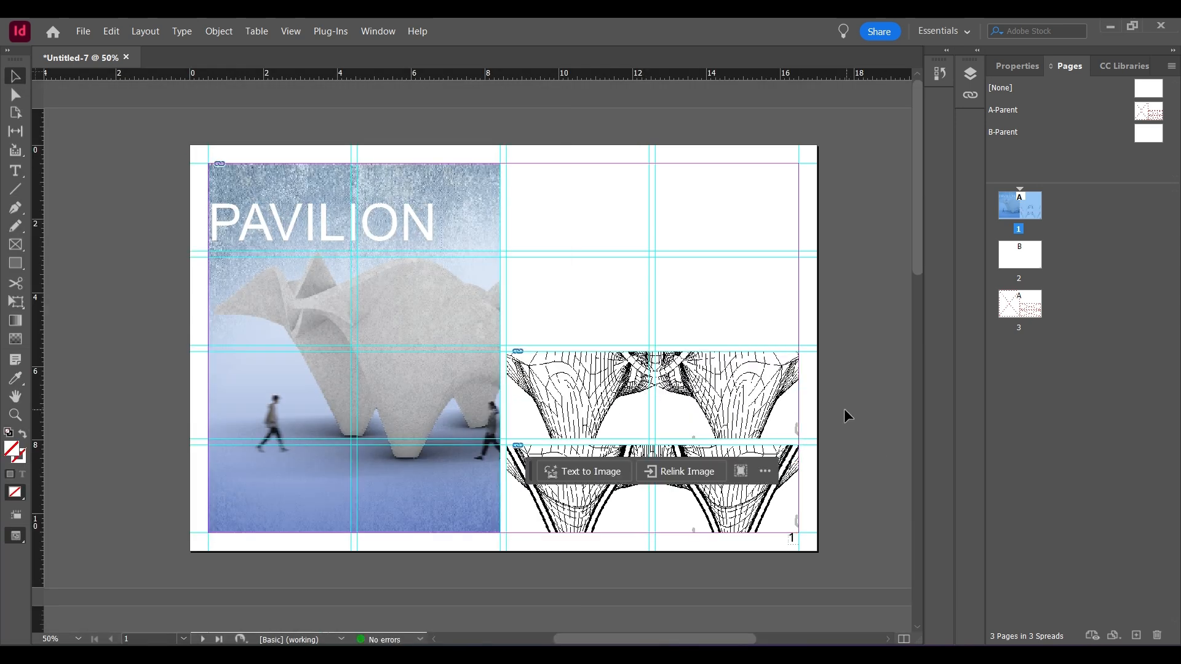
Step: Apply Fit Content Proportionally to the pavilion elevation in page 1's upper small frame
{"action": "left_click", "coordinate": [662, 404]}
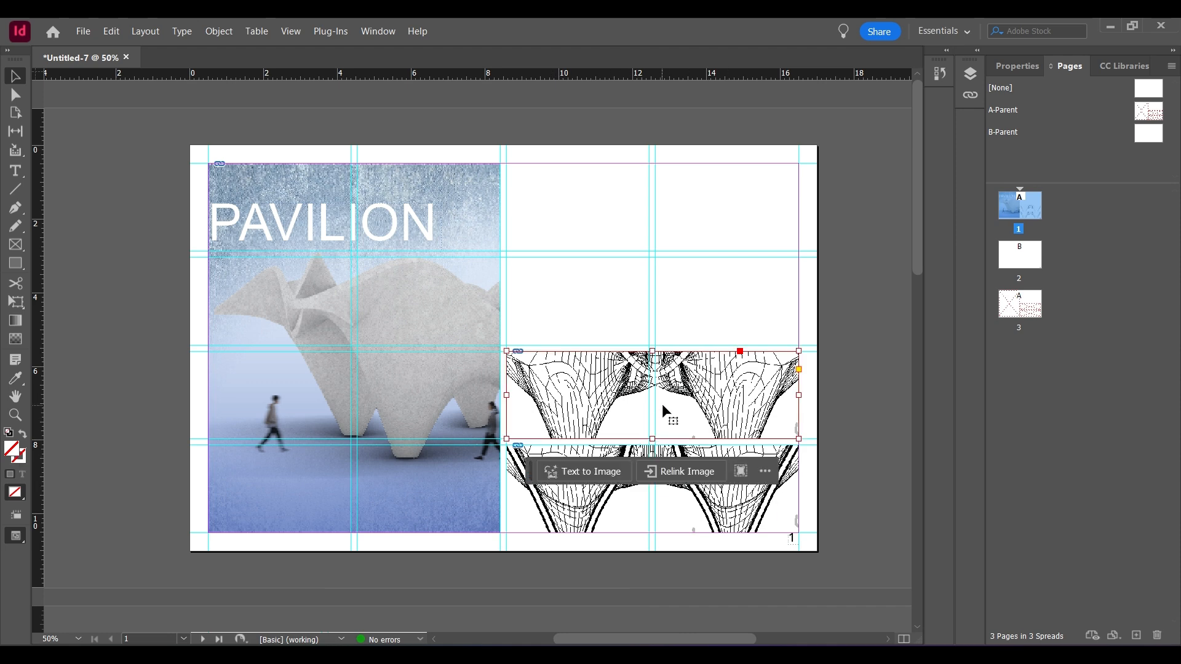
{"action": "right_click", "coordinate": [582, 410]}
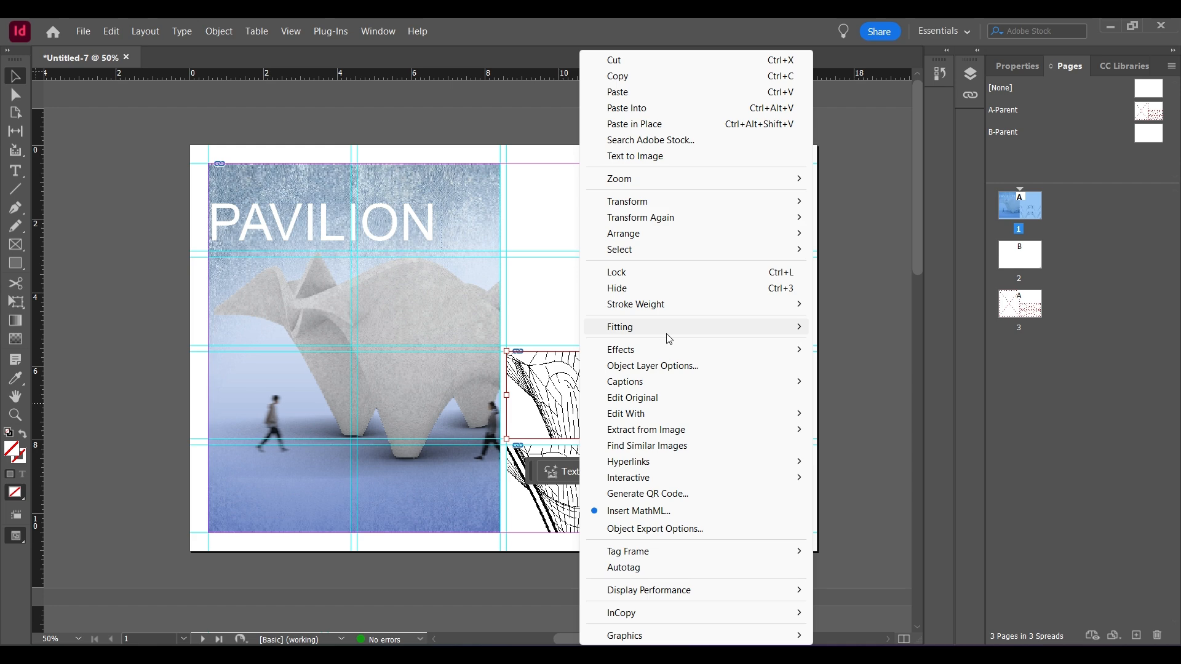
{"action": "mouse_move", "coordinate": [672, 332]}
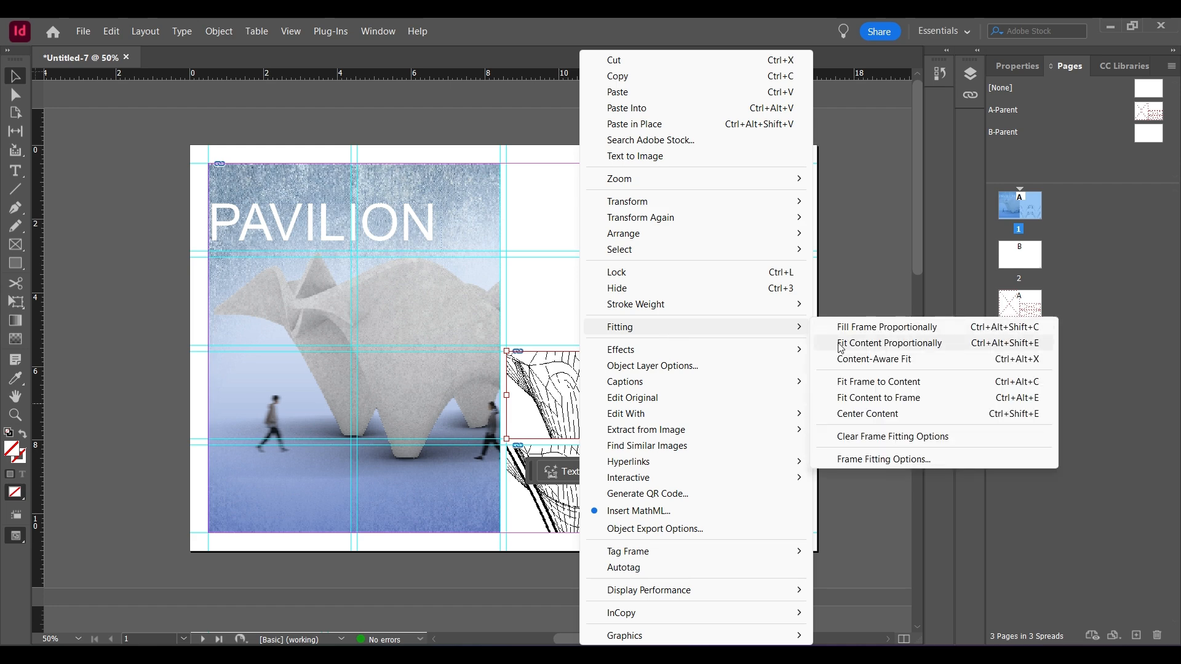
{"action": "left_click", "coordinate": [841, 345]}
{"action": "left_click", "coordinate": [840, 425]}
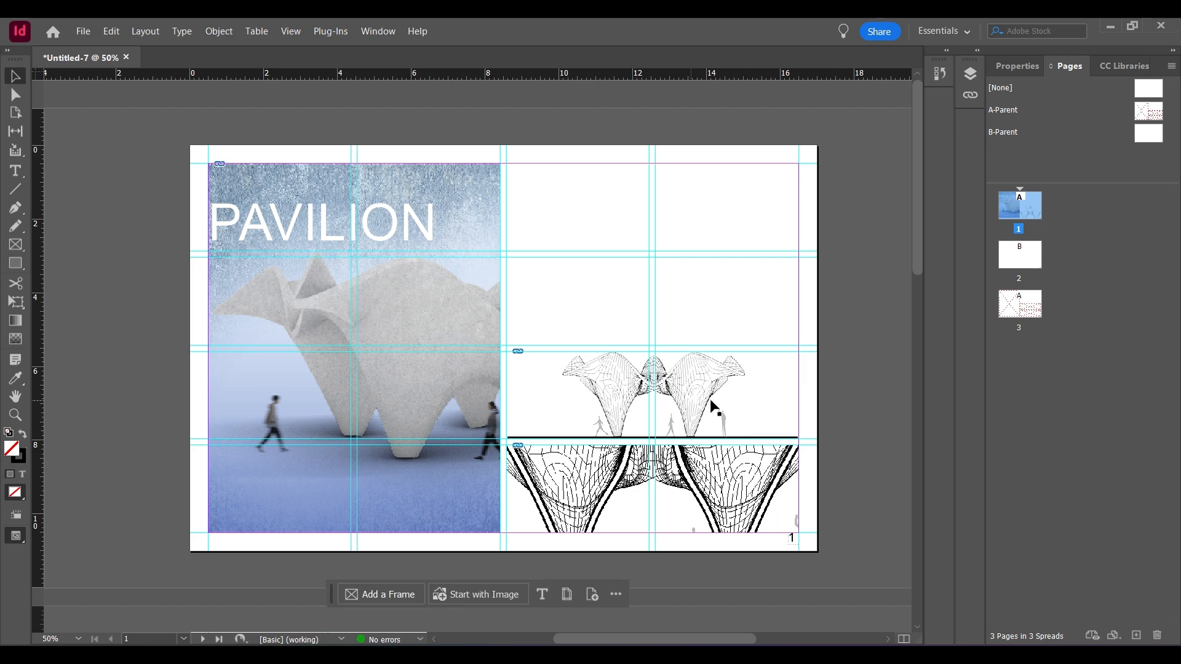
Step: Apply Fit Content Proportionally to the pavilion section drawing in page 1's lower small frame
{"action": "left_click", "coordinate": [707, 491]}
{"action": "right_click", "coordinate": [676, 490]}
{"action": "mouse_move", "coordinate": [810, 333]}
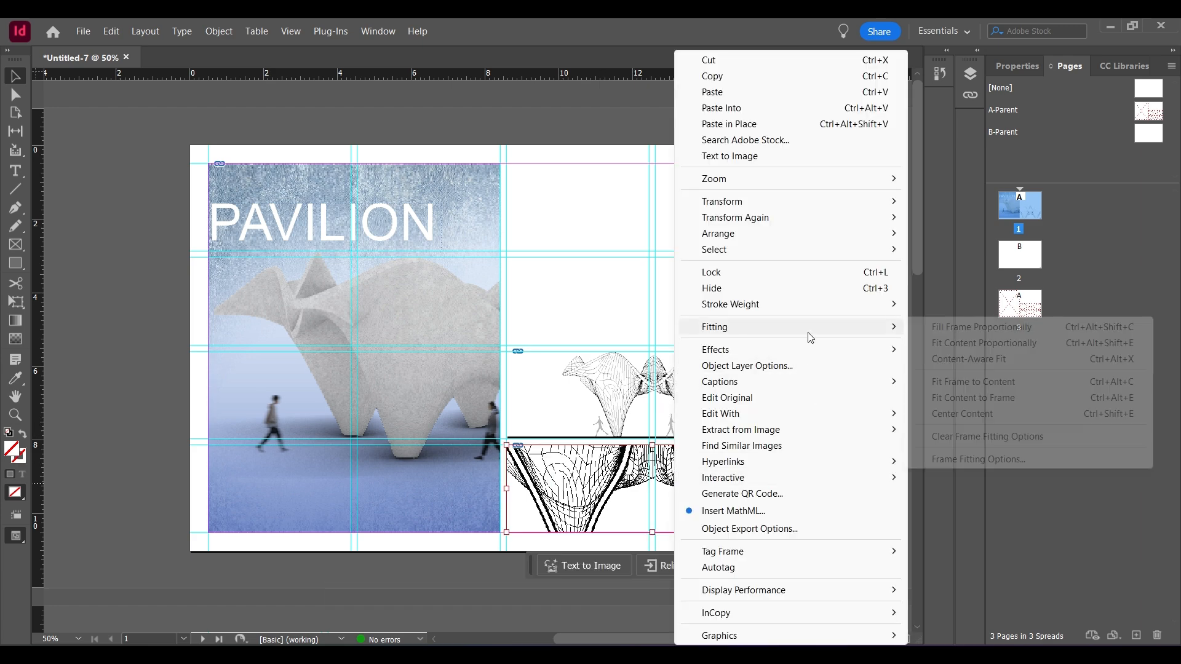
{"action": "left_click", "coordinate": [982, 343]}
{"action": "key", "text": "ctrl+alt+shift+e"}
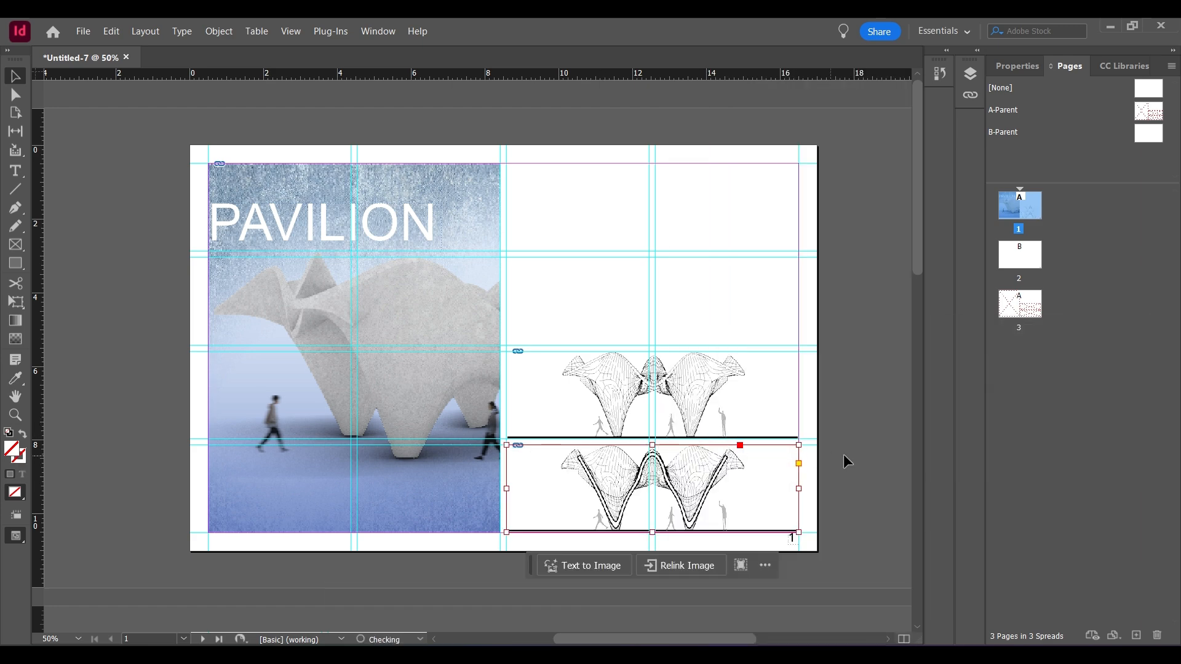
{"action": "left_click", "coordinate": [881, 461]}
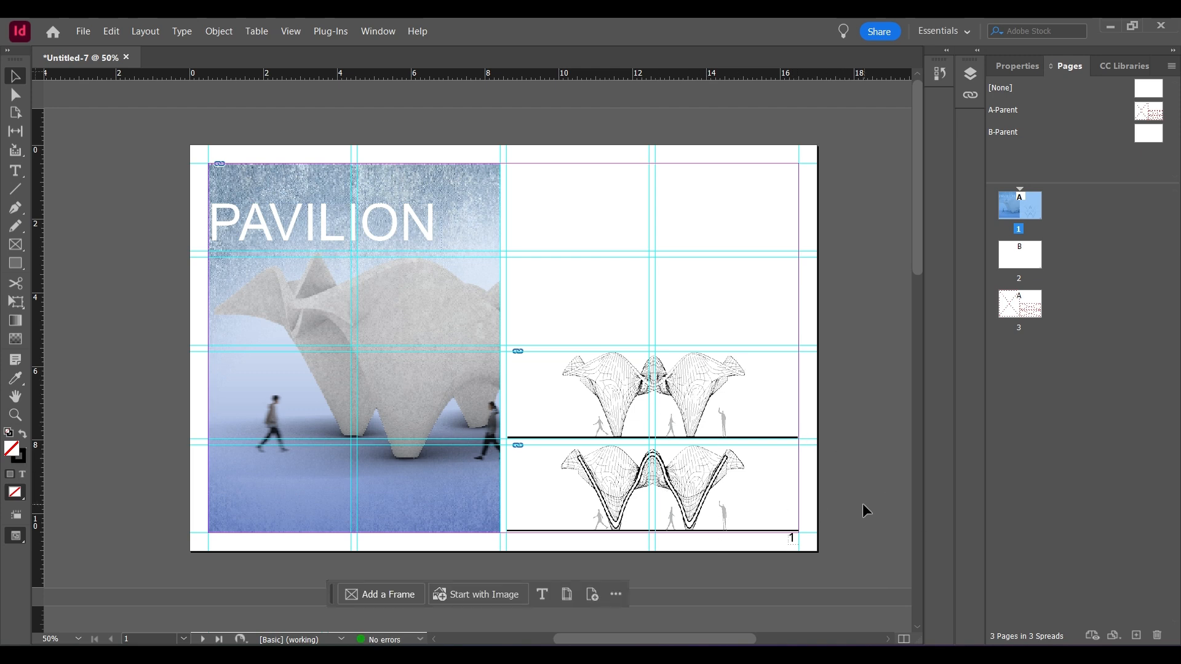
Step: Examine the render and the line quality of the elevation and section drawings on page 1 up close
{"action": "scroll", "coordinate": [762, 454], "scroll_direction": "up", "scroll_amount": 2, "text": "alt"}
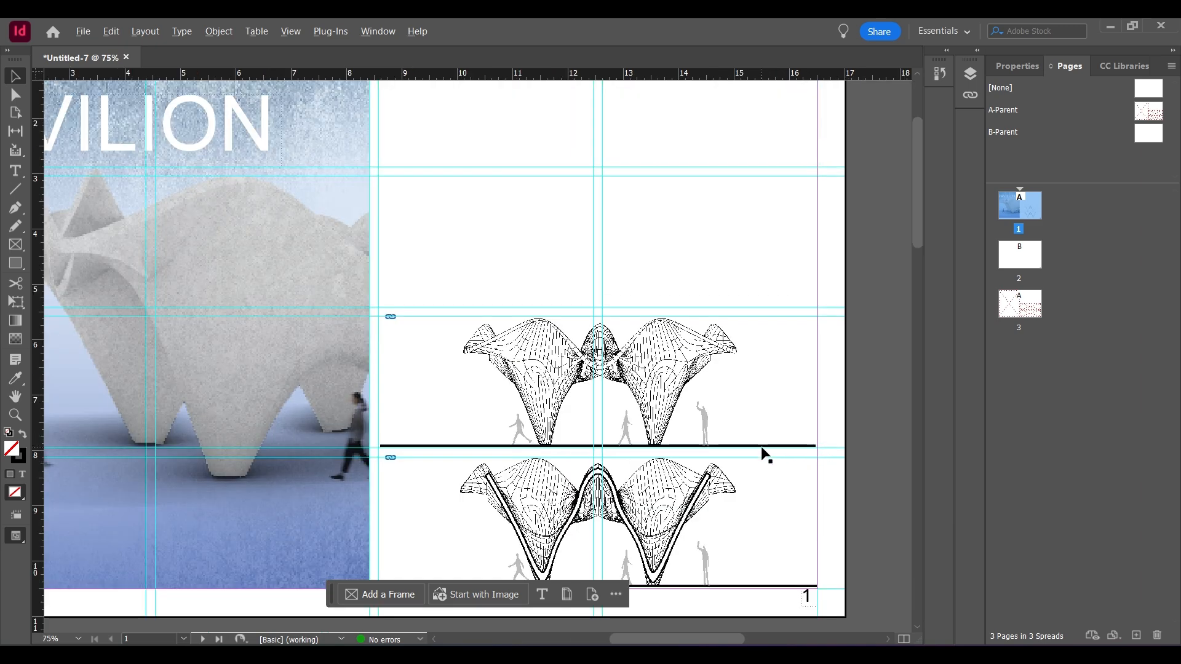
{"action": "scroll", "coordinate": [514, 400], "scroll_direction": "down", "scroll_amount": 2, "text": "alt"}
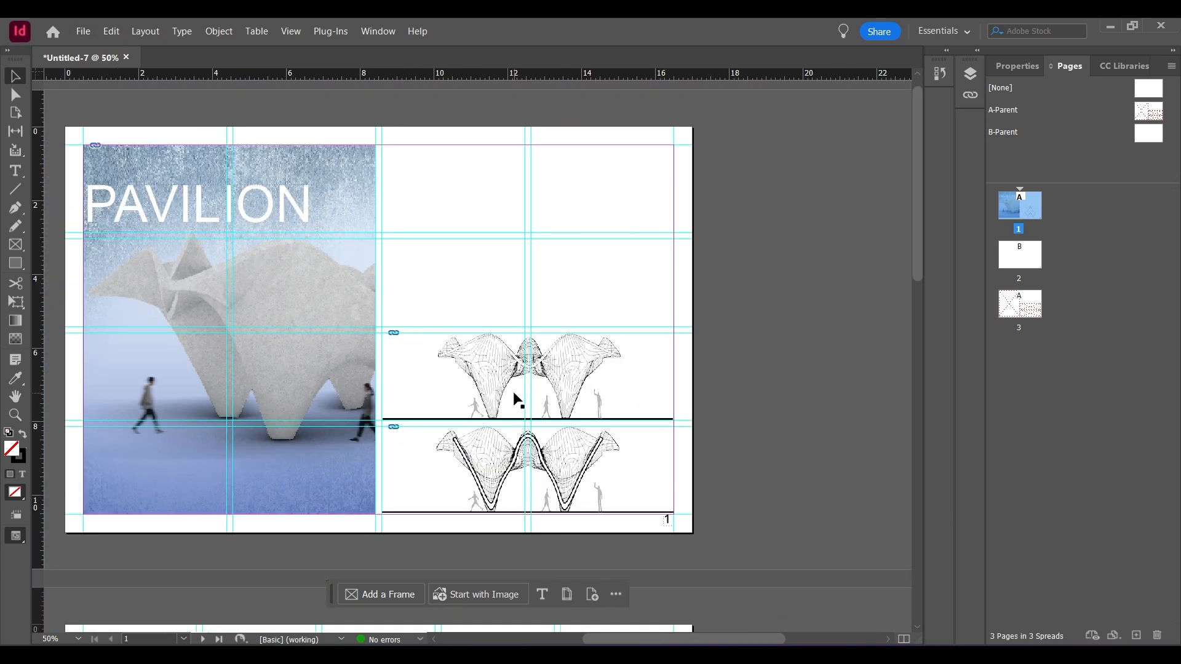
{"action": "scroll", "coordinate": [253, 334], "scroll_direction": "up", "scroll_amount": 1}
{"action": "scroll", "coordinate": [267, 345], "scroll_direction": "up", "scroll_amount": 1, "text": "alt"}
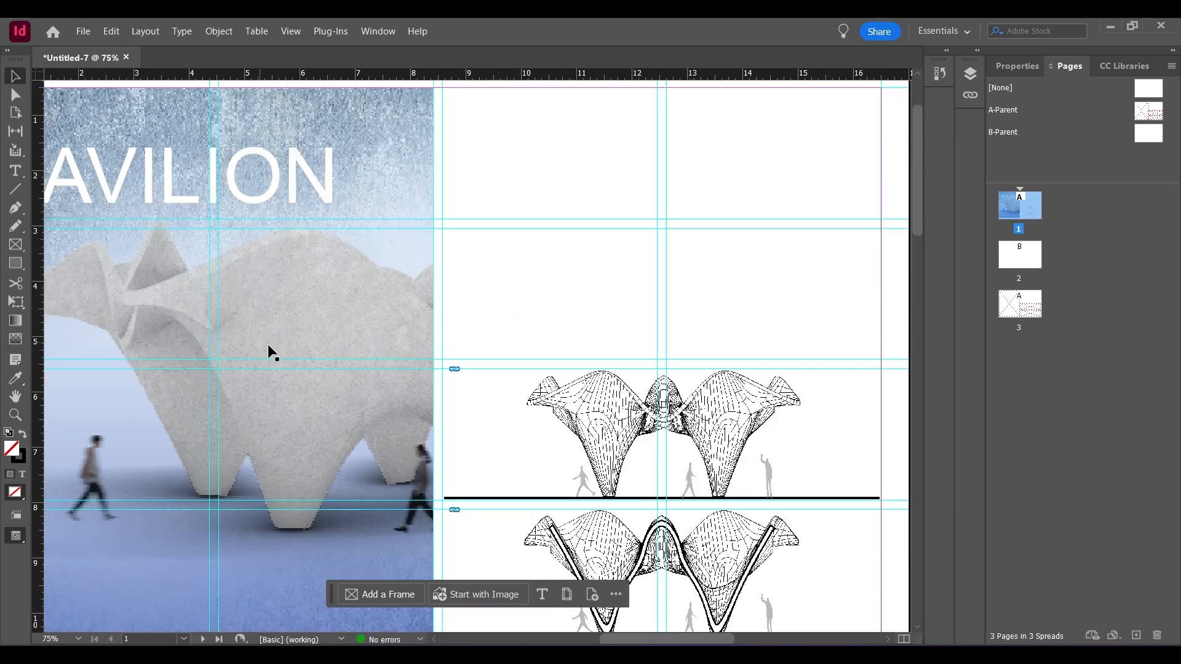
{"action": "scroll", "coordinate": [436, 370], "scroll_direction": "down", "scroll_amount": 1, "text": "alt"}
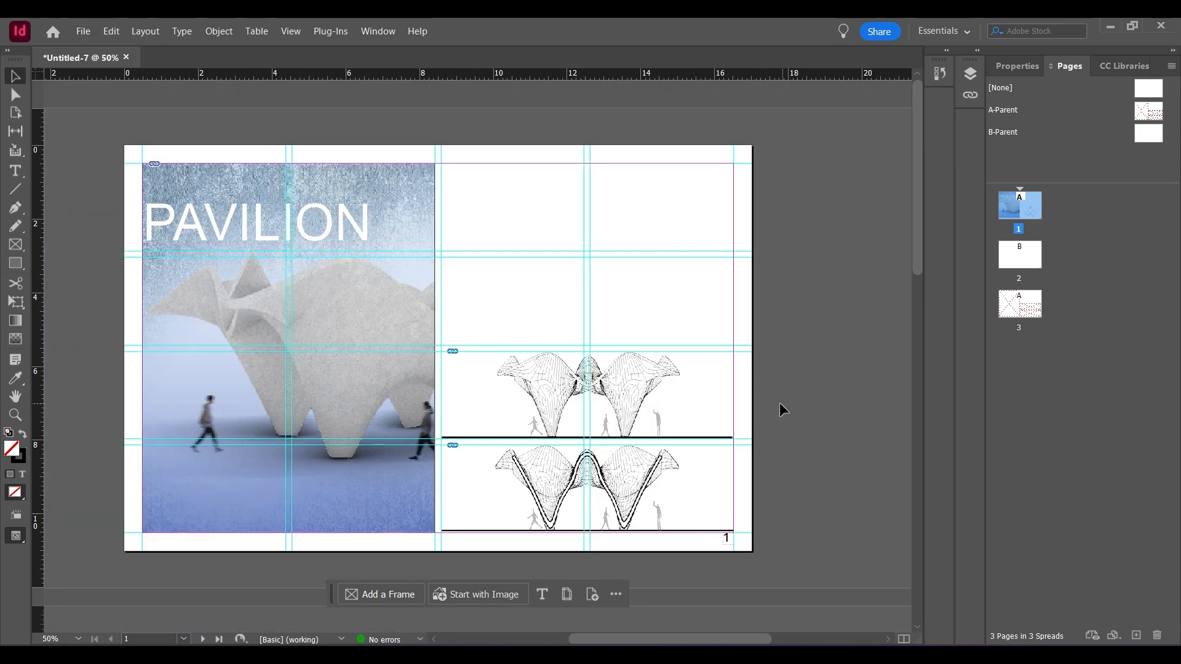
{"action": "scroll", "coordinate": [606, 466], "scroll_direction": "up", "scroll_amount": 1, "text": "alt"}
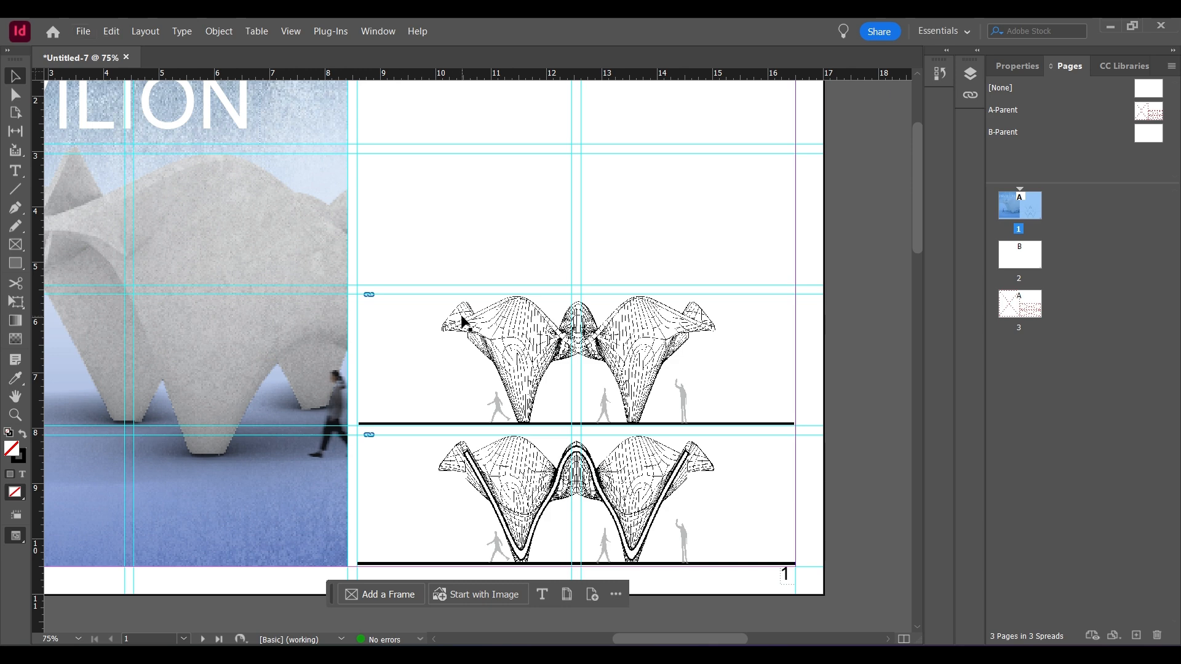
{"action": "scroll", "coordinate": [459, 320], "scroll_direction": "down", "scroll_amount": 1, "text": "alt"}
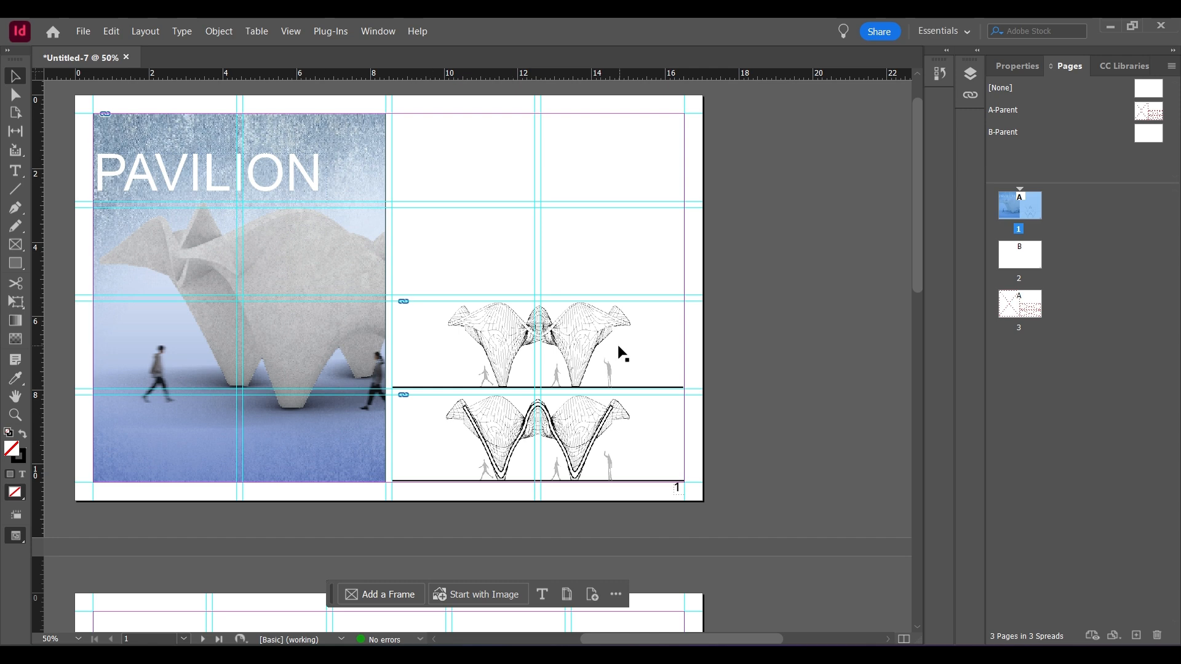
{"action": "scroll", "coordinate": [557, 424], "scroll_direction": "up", "scroll_amount": 2, "text": "alt"}
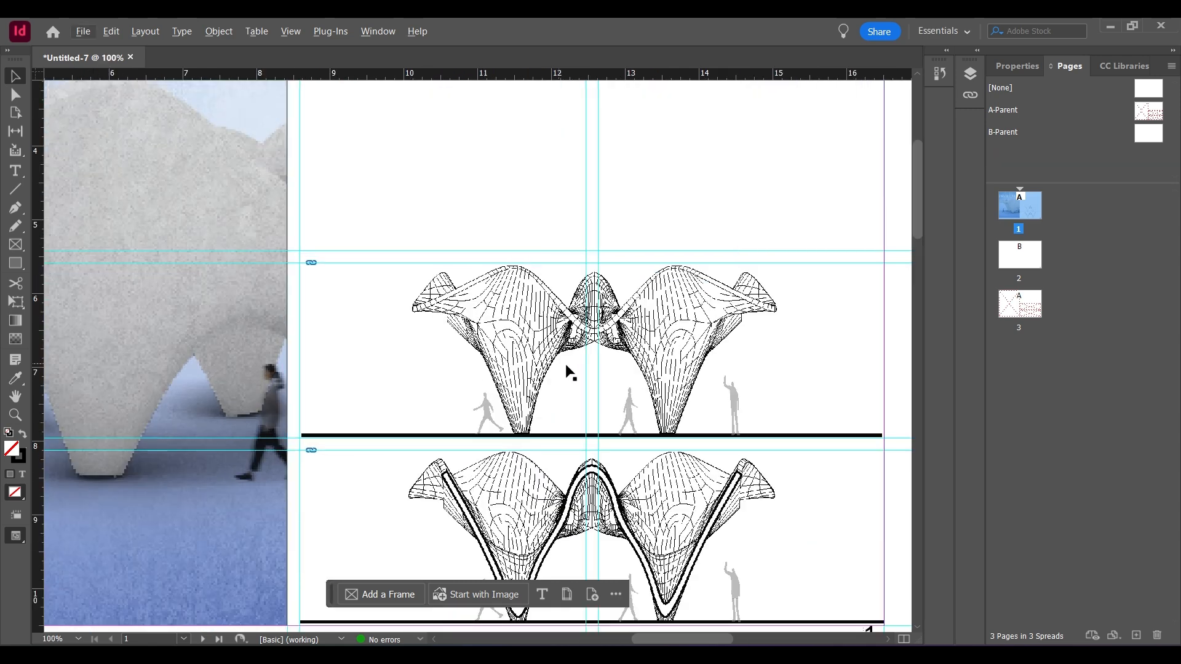
{"action": "scroll", "coordinate": [752, 340], "scroll_direction": "up", "scroll_amount": 1, "text": "alt"}
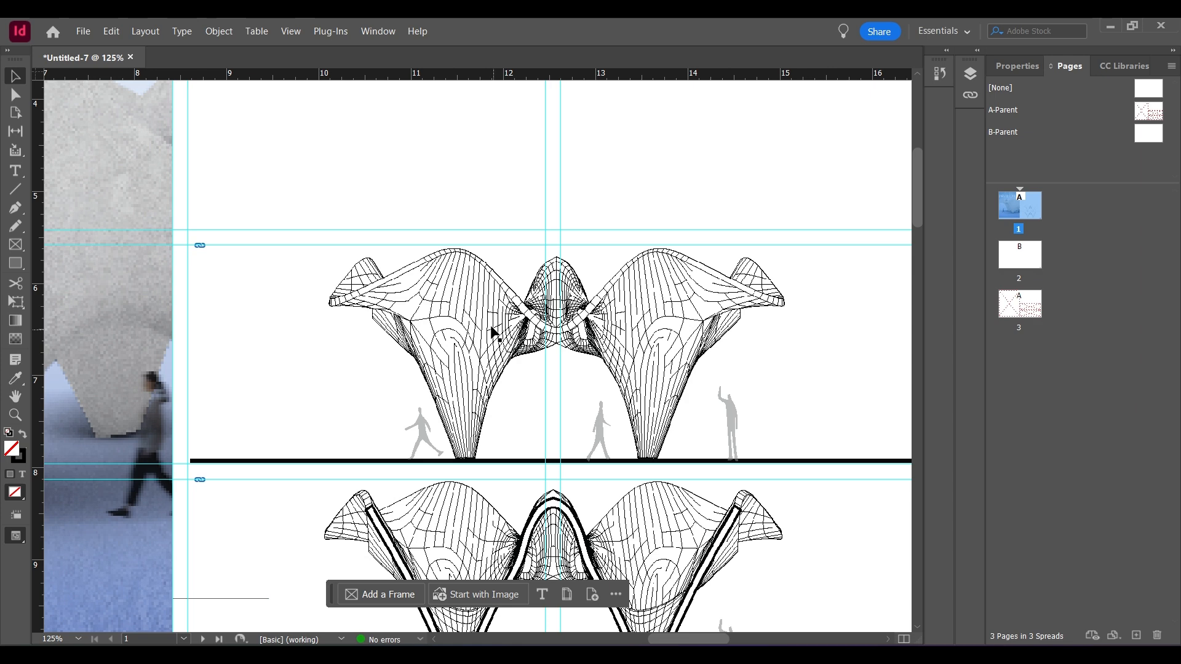
{"action": "scroll", "coordinate": [501, 331], "scroll_direction": "down", "scroll_amount": 1, "text": "alt"}
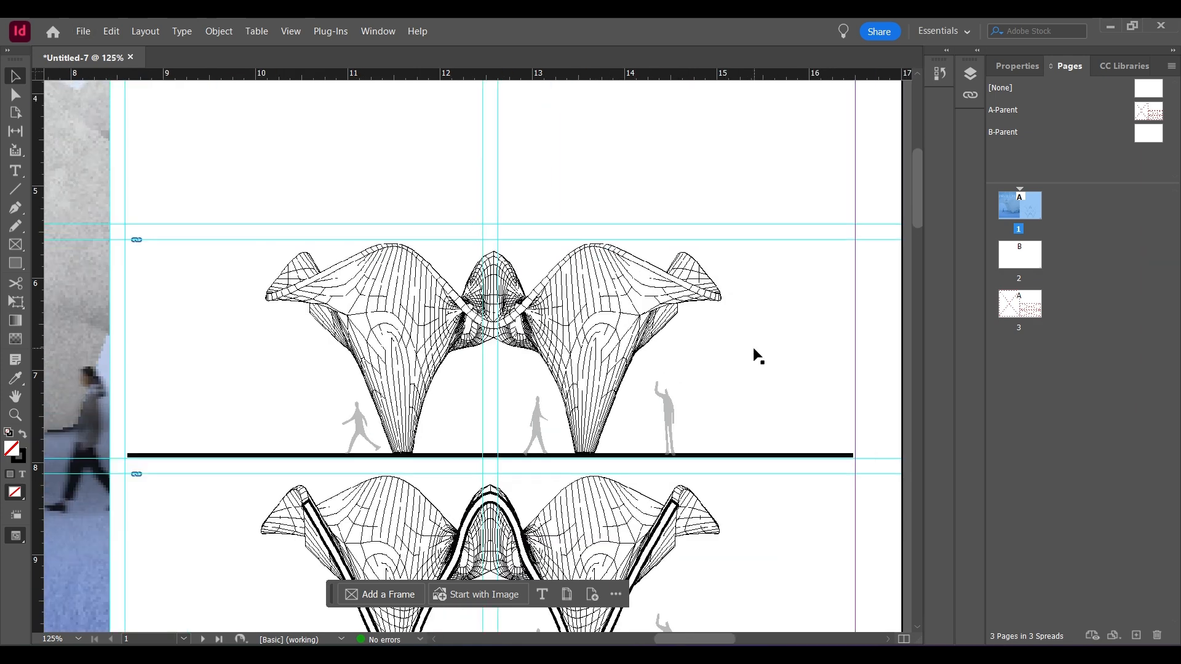
{"action": "scroll", "coordinate": [755, 352], "scroll_direction": "up", "scroll_amount": 1, "text": "alt"}
Step: Switch to Illustrator and select everything on the TEST ELEVATION::Visible::Curves::Default layer of Illustrator Tutorial File Simple Pavilion.ai
{"action": "left_click", "coordinate": [632, 331]}
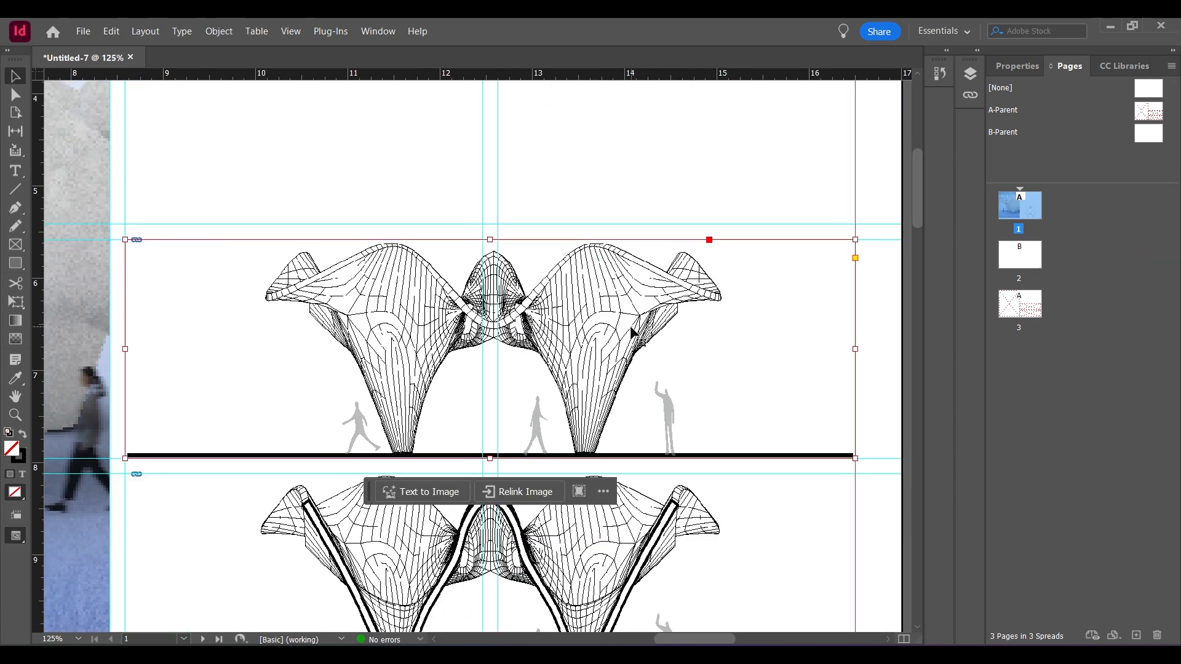
{"action": "key", "text": "alt"}
{"action": "key", "text": "alt+Tab"}
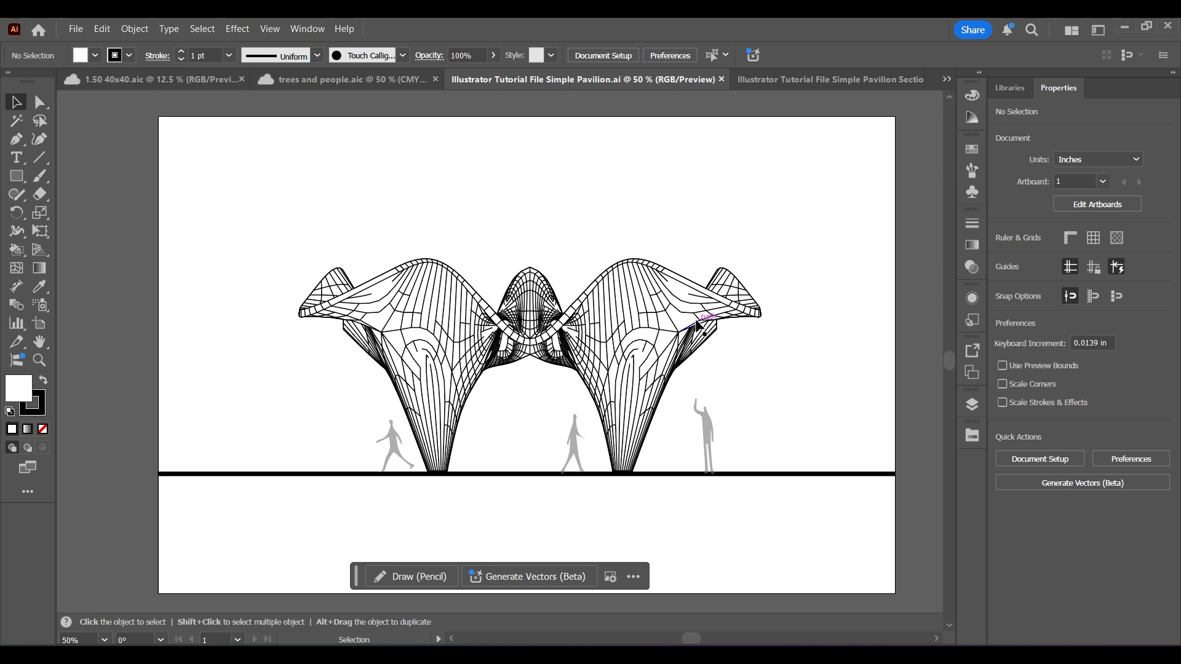
{"action": "left_click", "coordinate": [972, 404]}
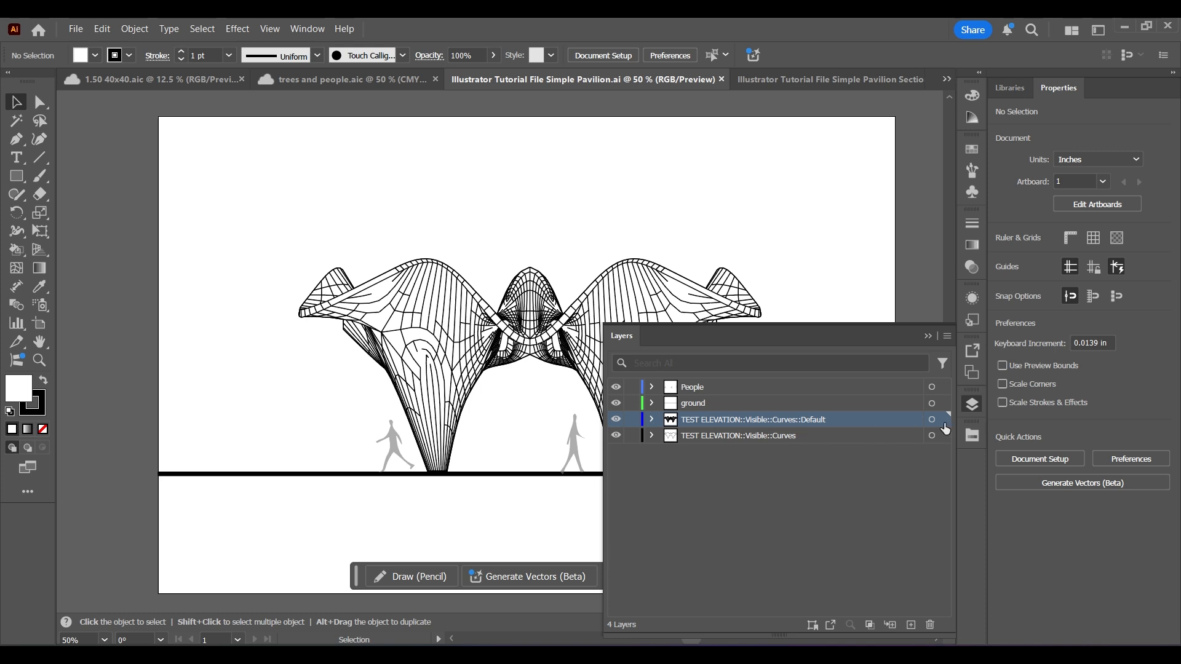
{"action": "left_click", "coordinate": [942, 420]}
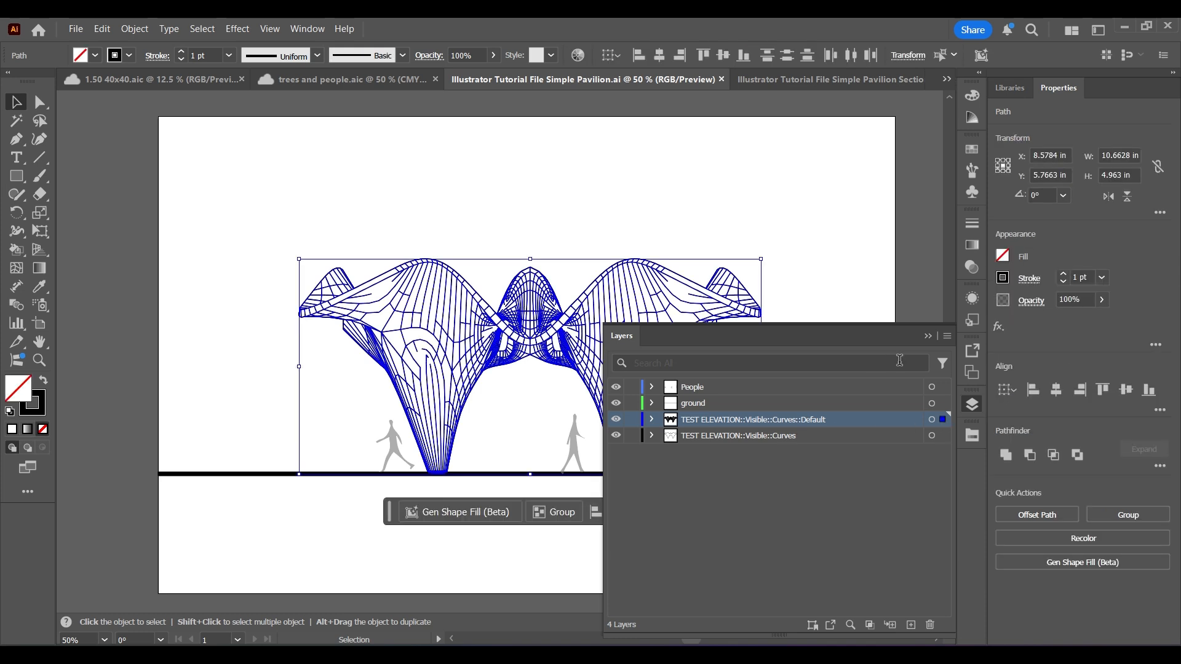
{"action": "left_click", "coordinate": [928, 336]}
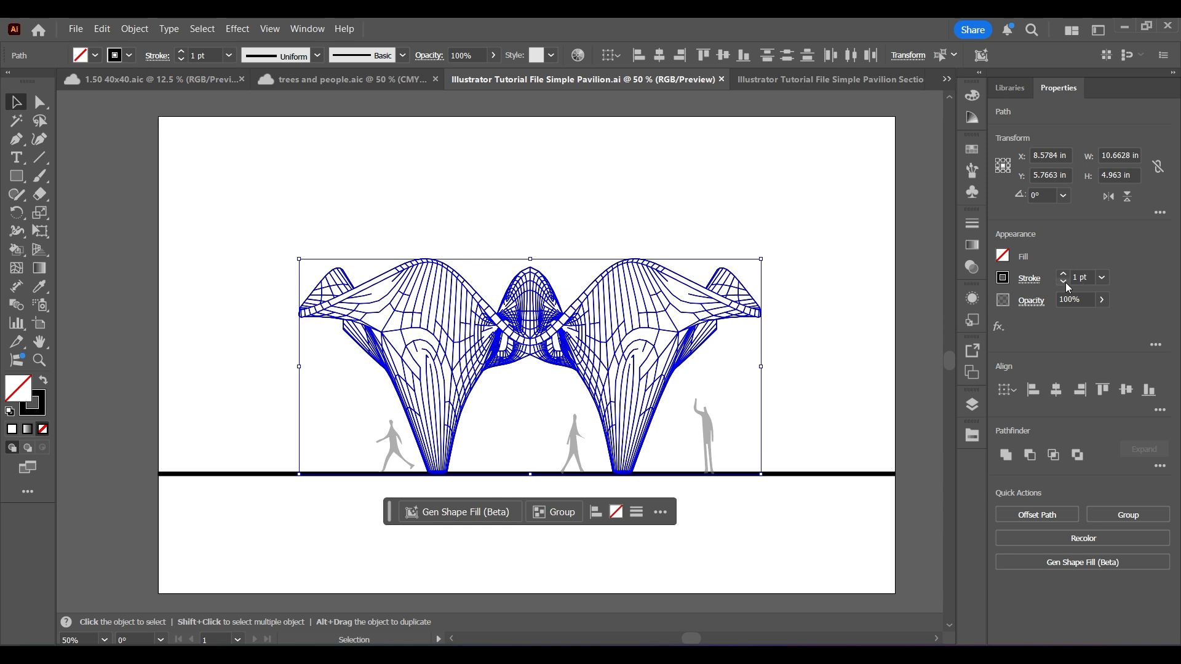
Step: Reduce the stroke weight of the selected elevation curves to 0.25 pt and deselect them
{"action": "left_click", "coordinate": [1064, 282]}
{"action": "left_click", "coordinate": [1063, 282]}
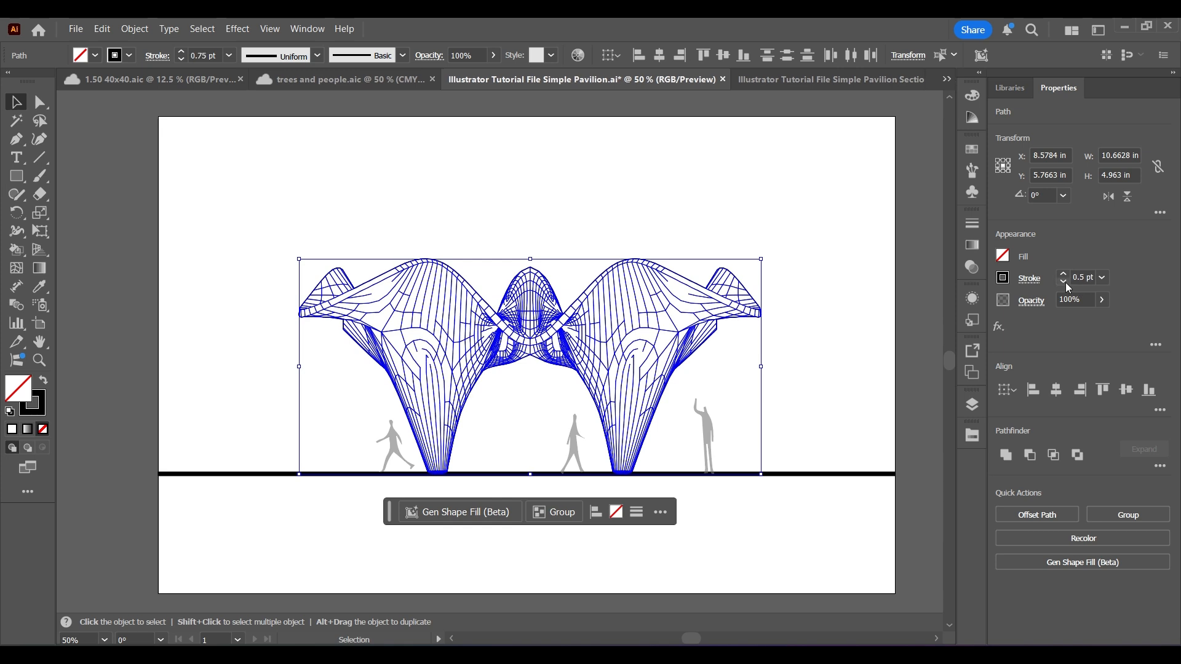
{"action": "left_click", "coordinate": [1063, 281]}
{"action": "left_click", "coordinate": [870, 361]}
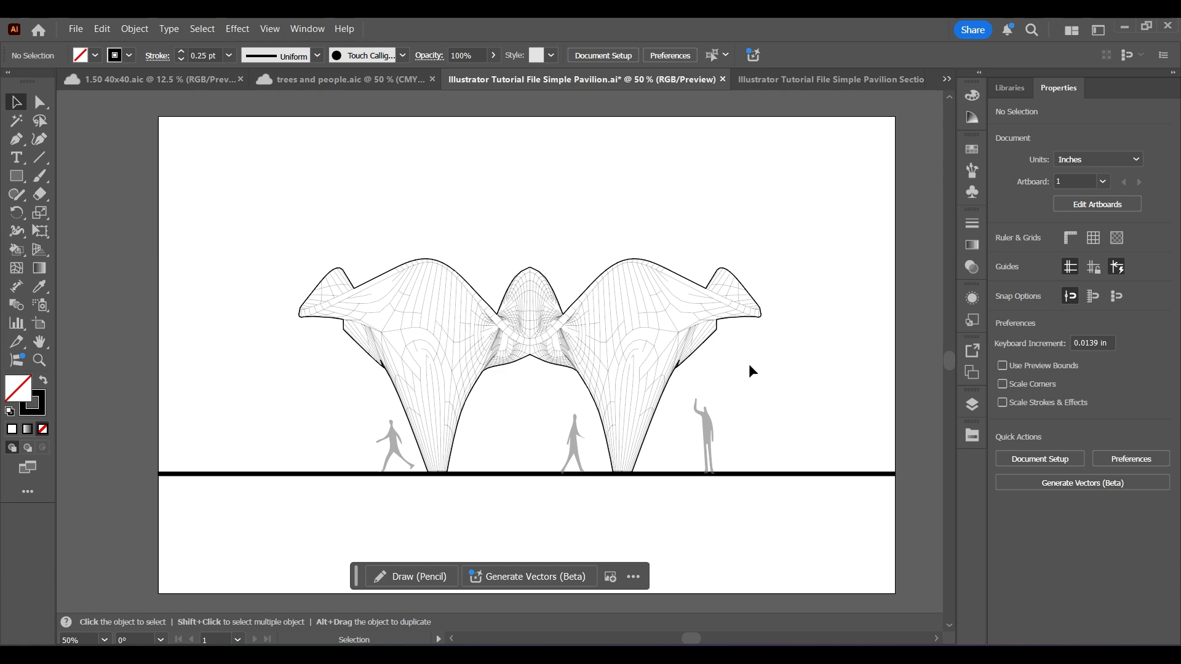
Step: Save Illustrator Tutorial File Simple Pavilion.ai and switch back to the InDesign layout
{"action": "key", "text": "ctrl"}
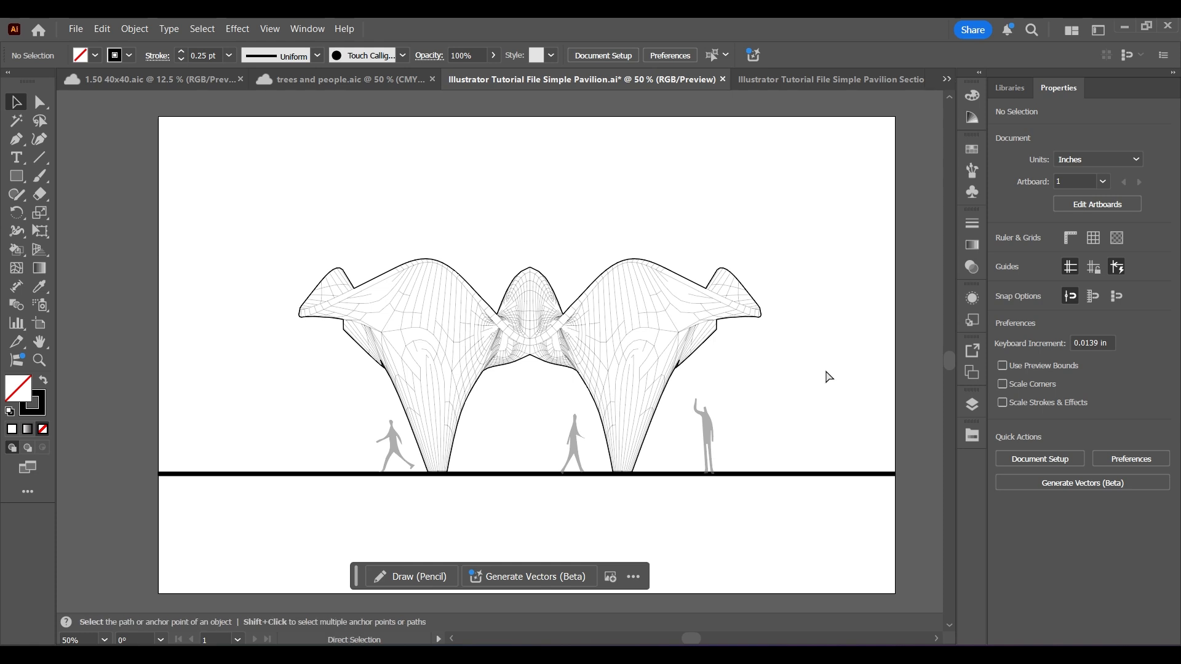
{"action": "key", "text": "ctrl+s"}
{"action": "key", "text": "Return"}
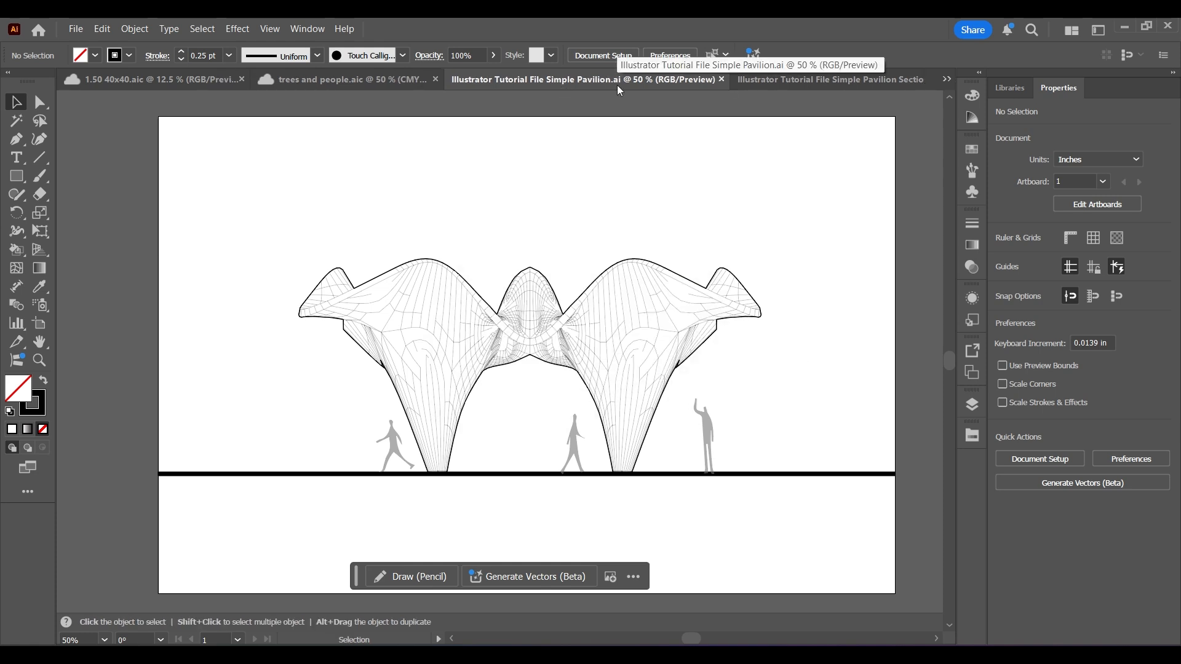
{"action": "left_click", "coordinate": [778, 655]}
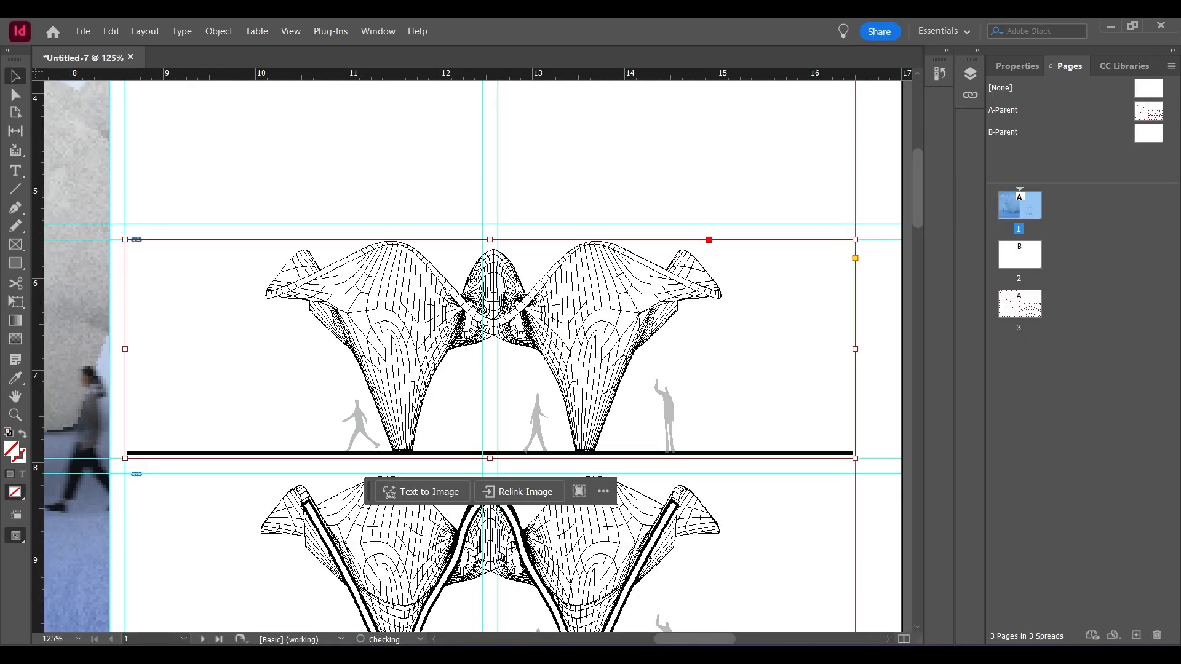
Step: Locate the linked Simple Pavilion.ai elevation on page 1 through its link and inspect its line weights up close
{"action": "left_click", "coordinate": [887, 338]}
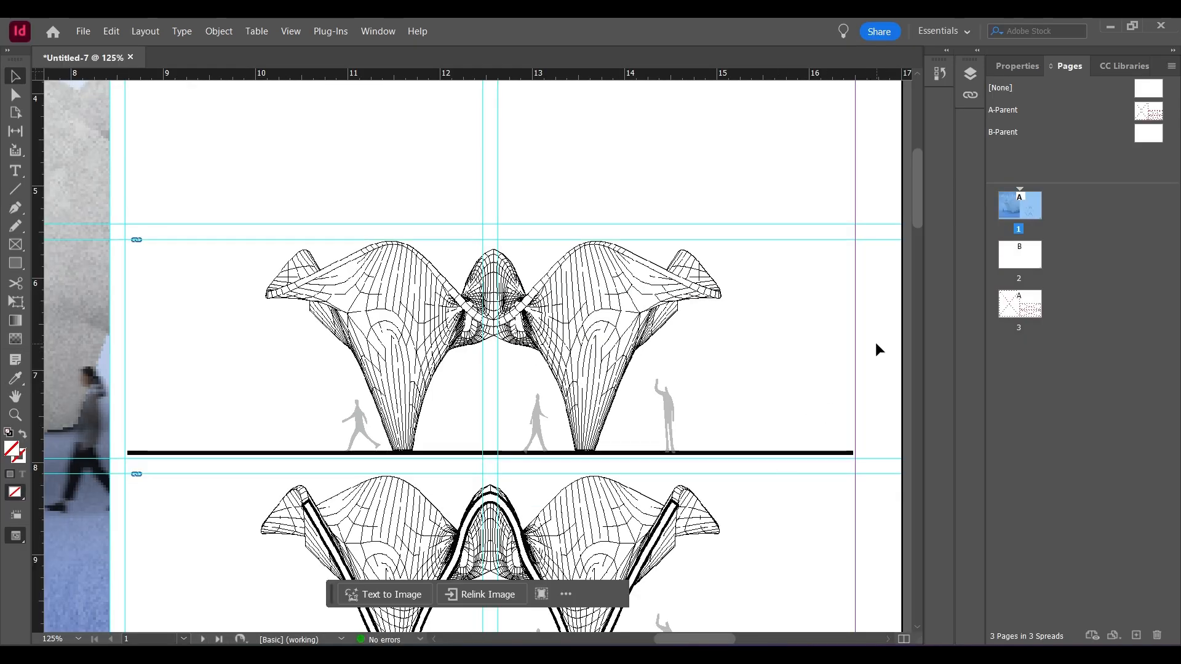
{"action": "left_click", "coordinate": [566, 339]}
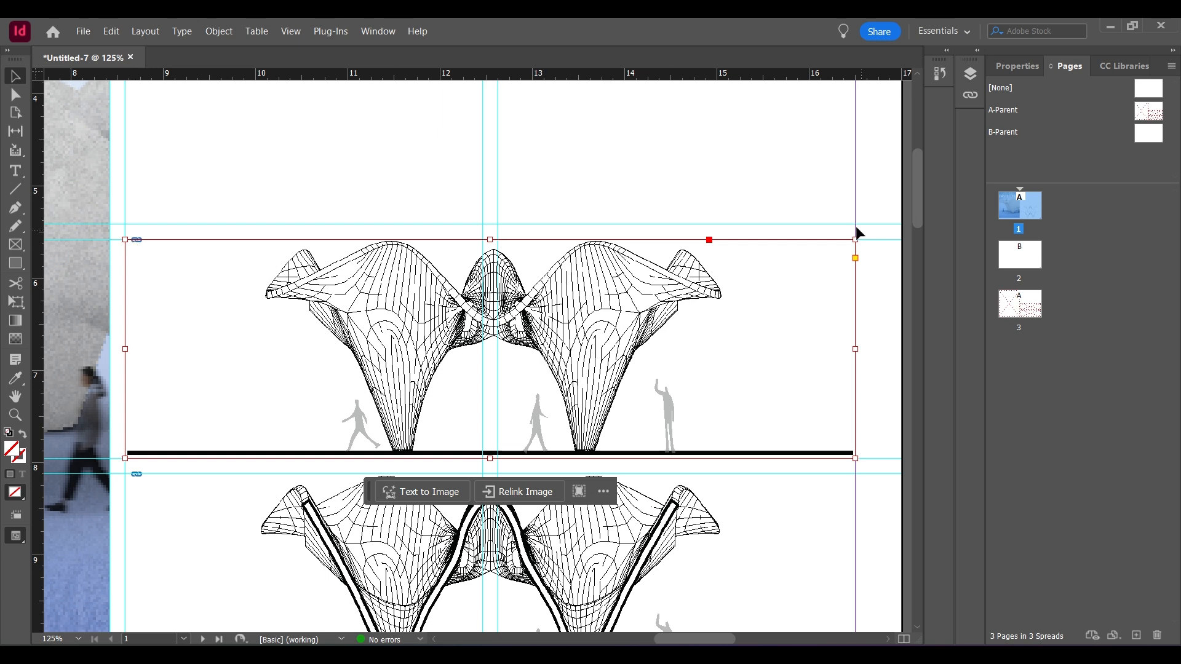
{"action": "left_click", "coordinate": [969, 96]}
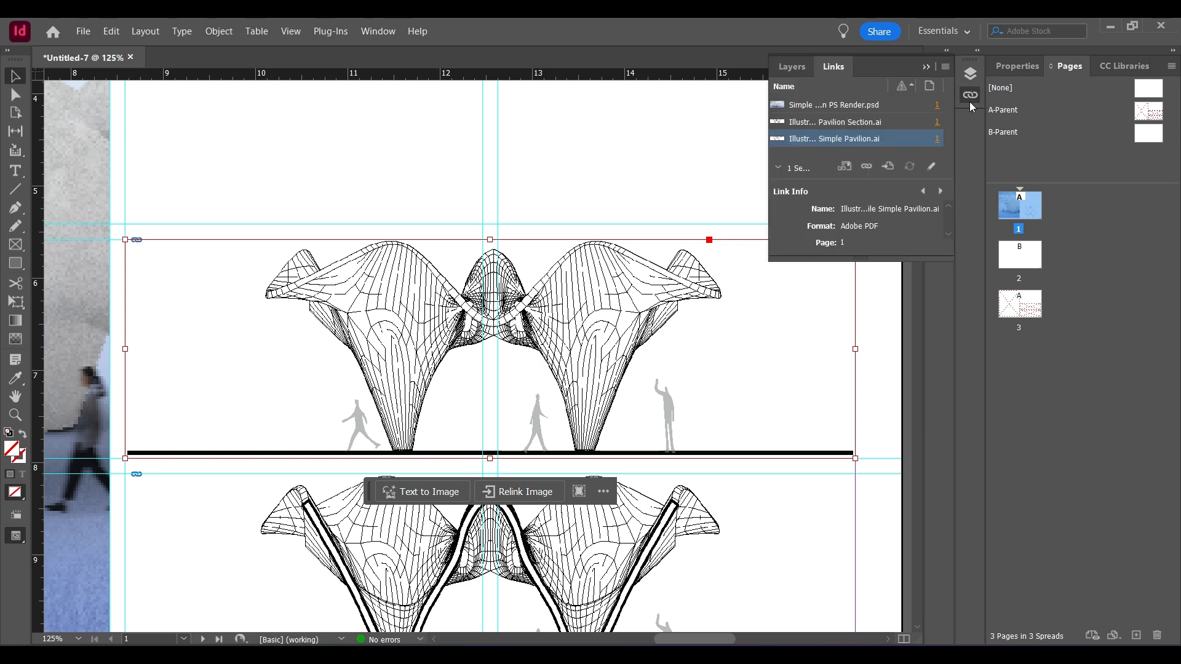
{"action": "left_click", "coordinate": [936, 140]}
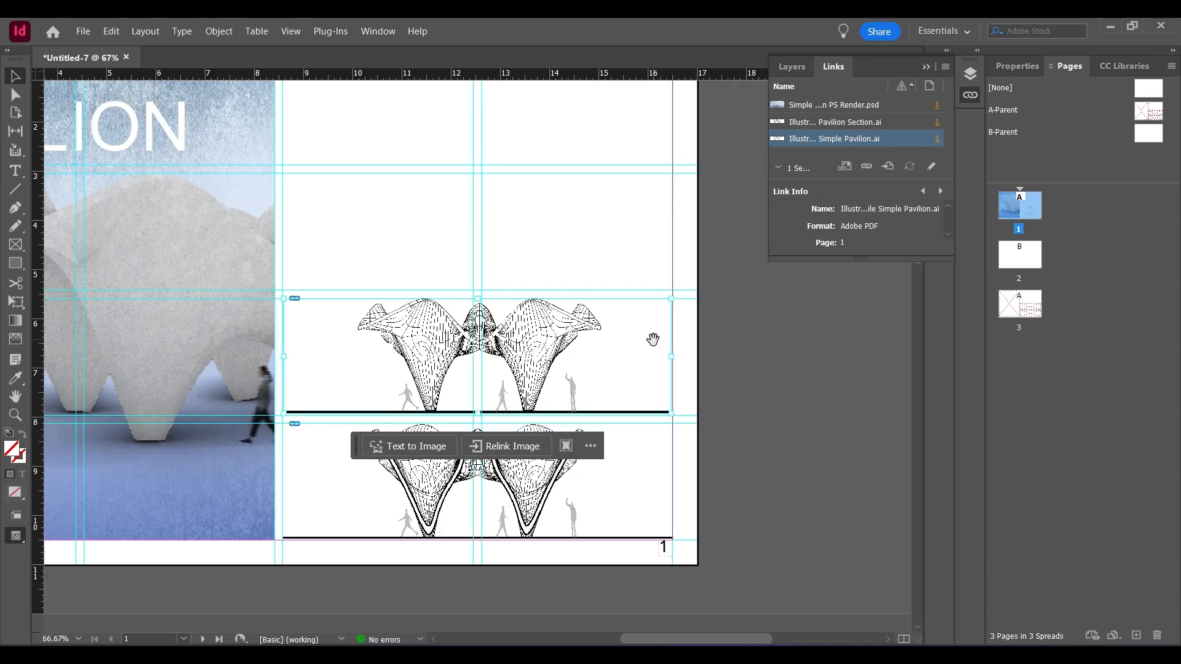
{"action": "left_click", "coordinate": [653, 339]}
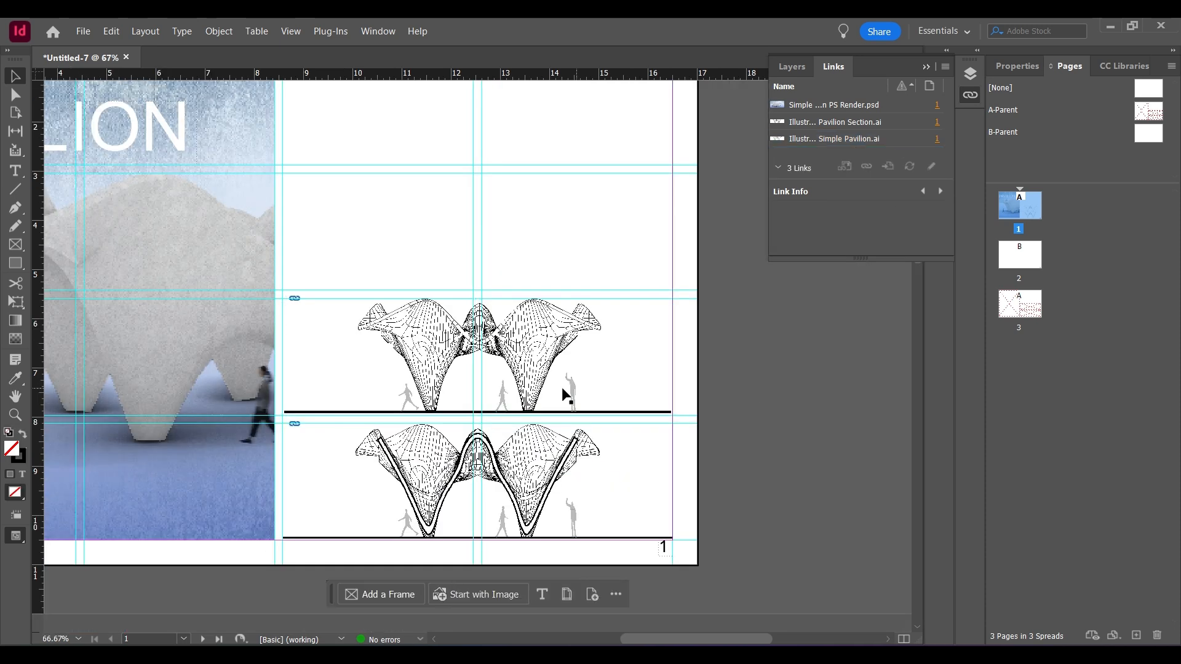
{"action": "scroll", "coordinate": [531, 386], "scroll_direction": "up", "scroll_amount": 3}
{"action": "scroll", "coordinate": [531, 387], "scroll_direction": "up", "scroll_amount": 3}
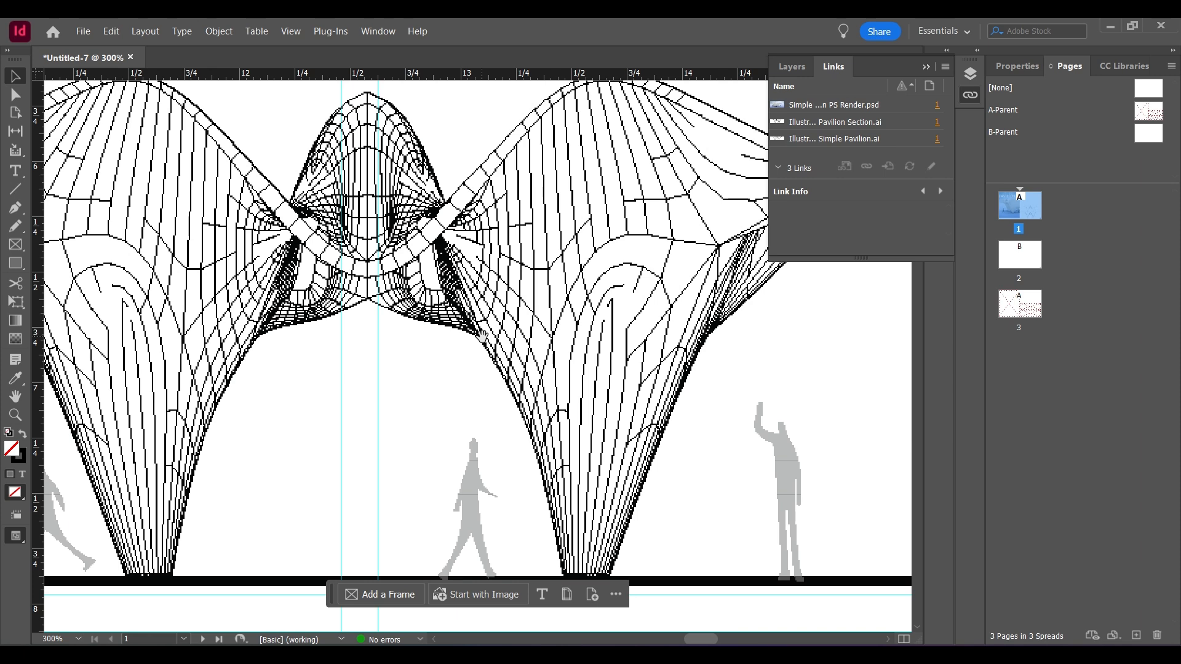
Step: Set the document's display performance to High Quality Display and check the elevation and section linework
{"action": "left_click", "coordinate": [290, 30]}
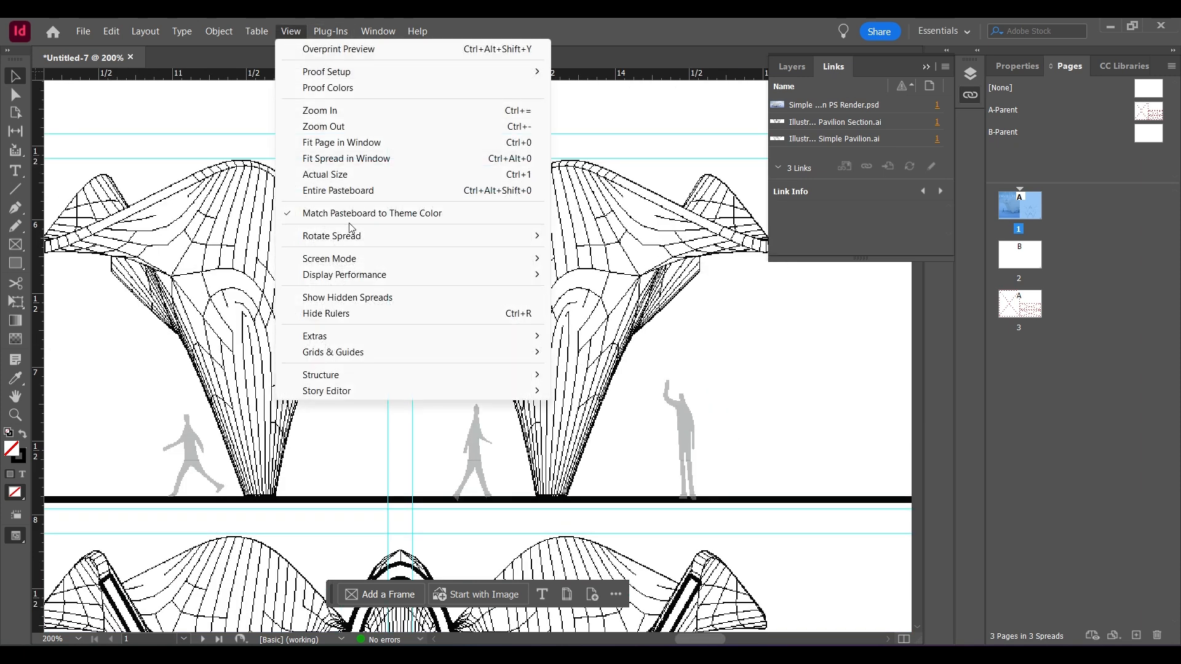
{"action": "mouse_move", "coordinate": [361, 276]}
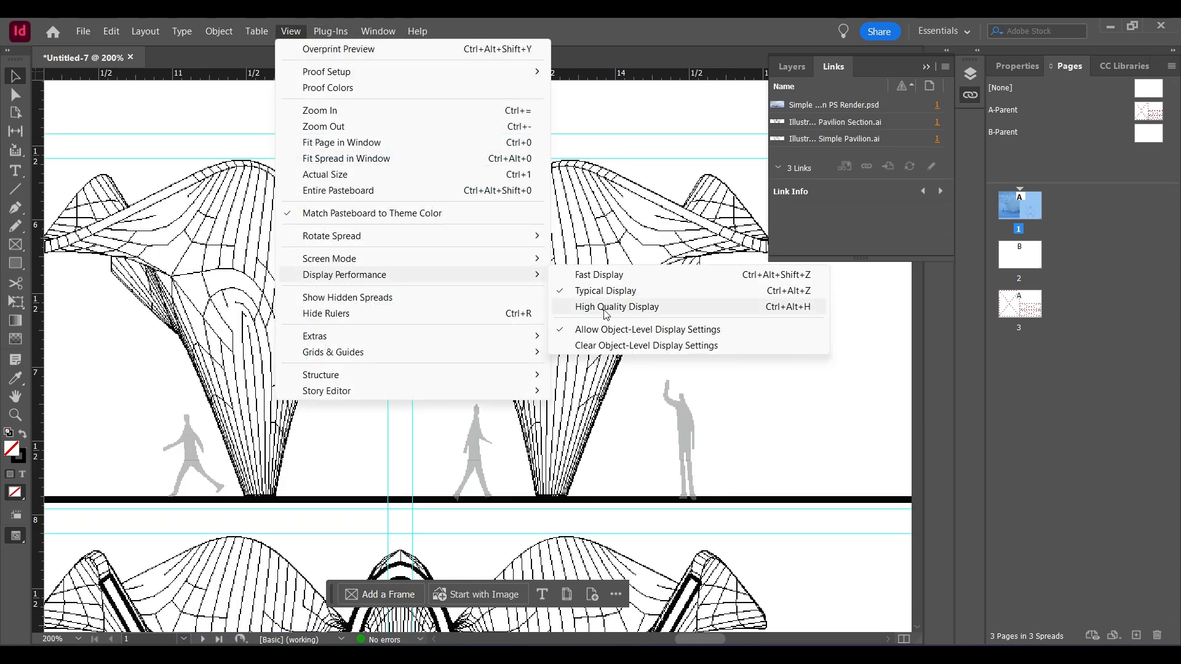
{"action": "left_click", "coordinate": [606, 307]}
{"action": "left_click", "coordinate": [729, 345]}
{"action": "scroll", "coordinate": [517, 250], "scroll_direction": "down", "scroll_amount": 1}
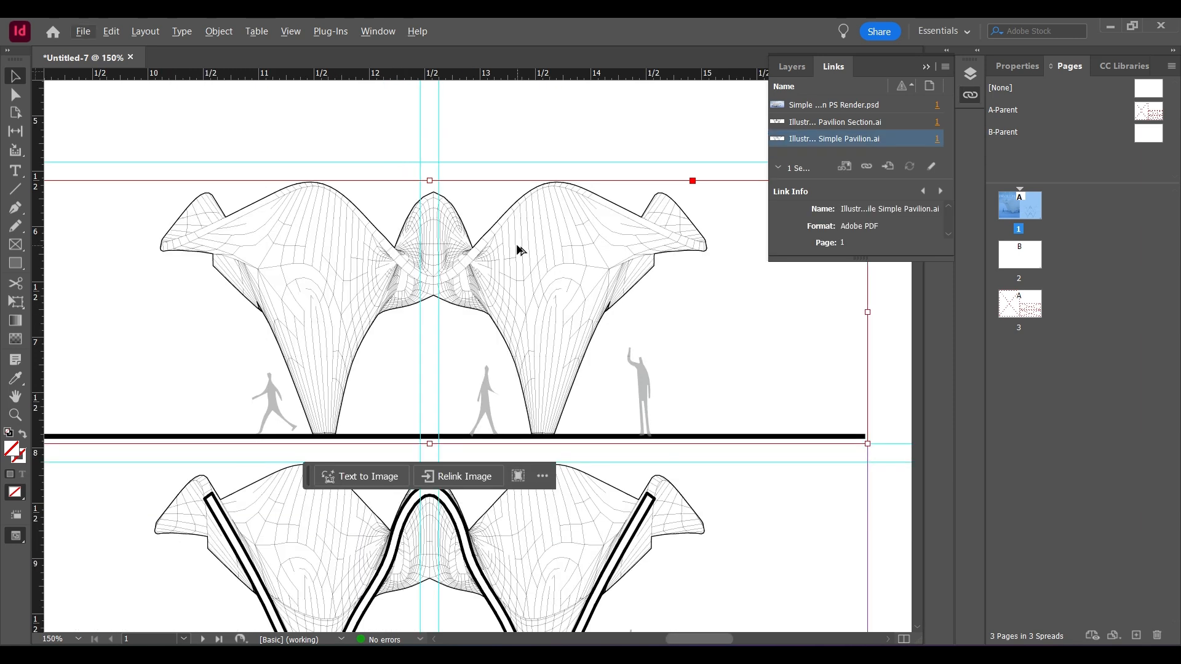
{"action": "left_click", "coordinate": [514, 152]}
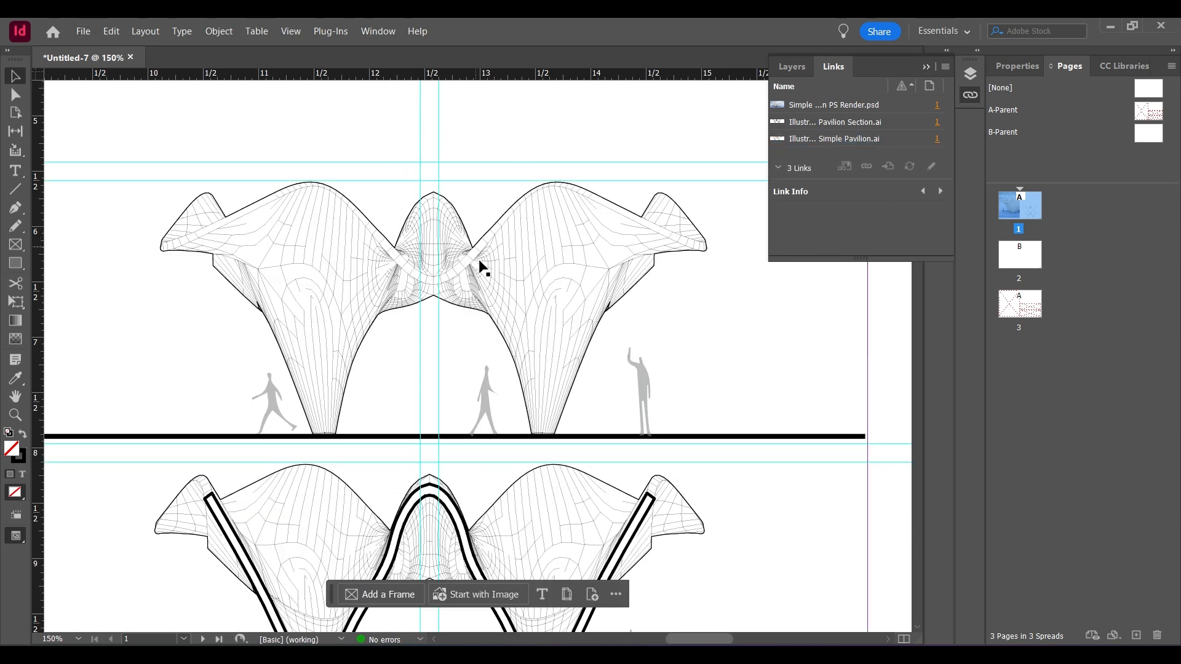
Step: Return the display performance to Typical Display and compare the linework of the two drawings on page 1
{"action": "left_click", "coordinate": [291, 32]}
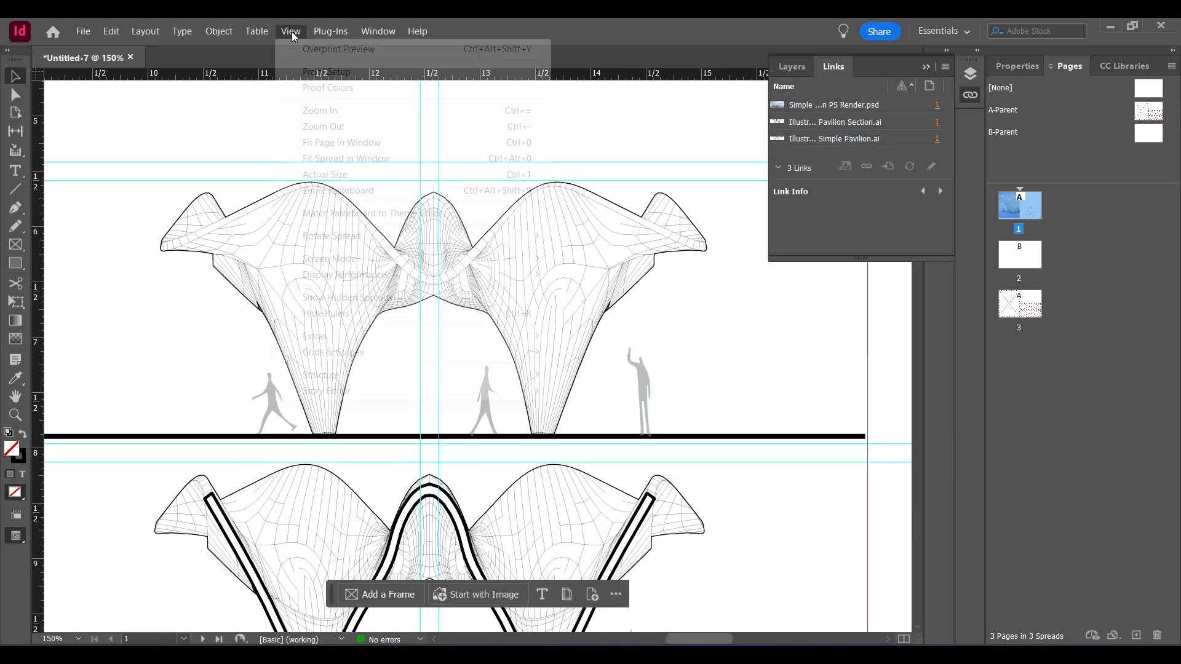
{"action": "mouse_move", "coordinate": [424, 286]}
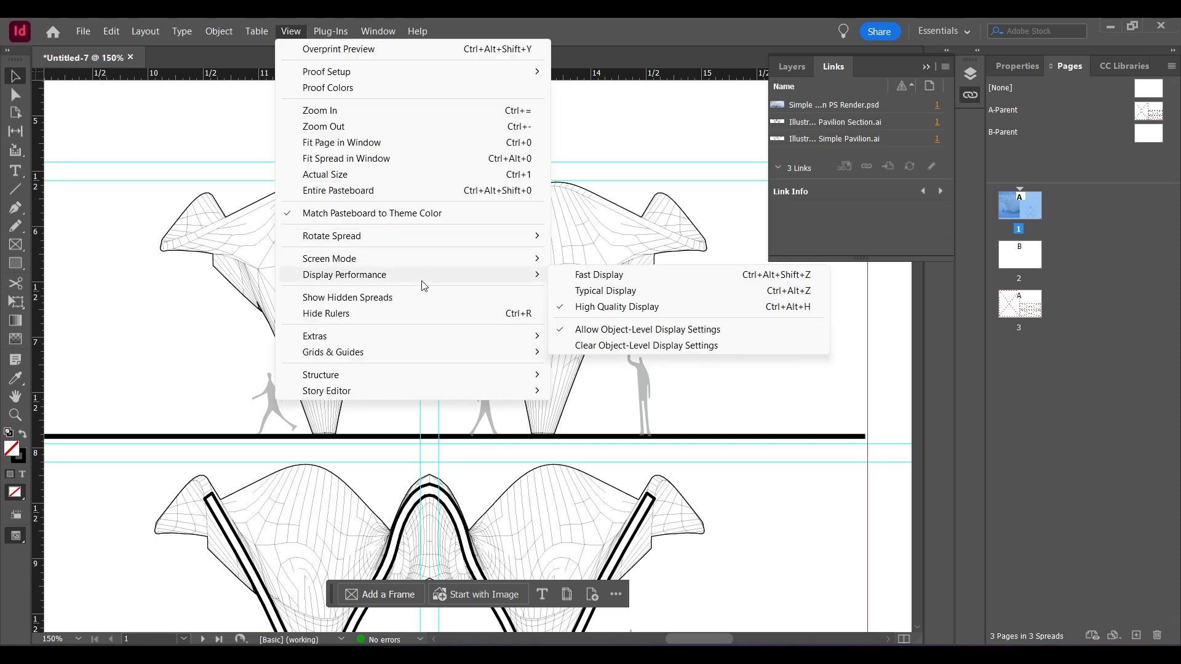
{"action": "left_click", "coordinate": [666, 307]}
{"action": "scroll", "coordinate": [486, 258], "scroll_direction": "down", "scroll_amount": 5}
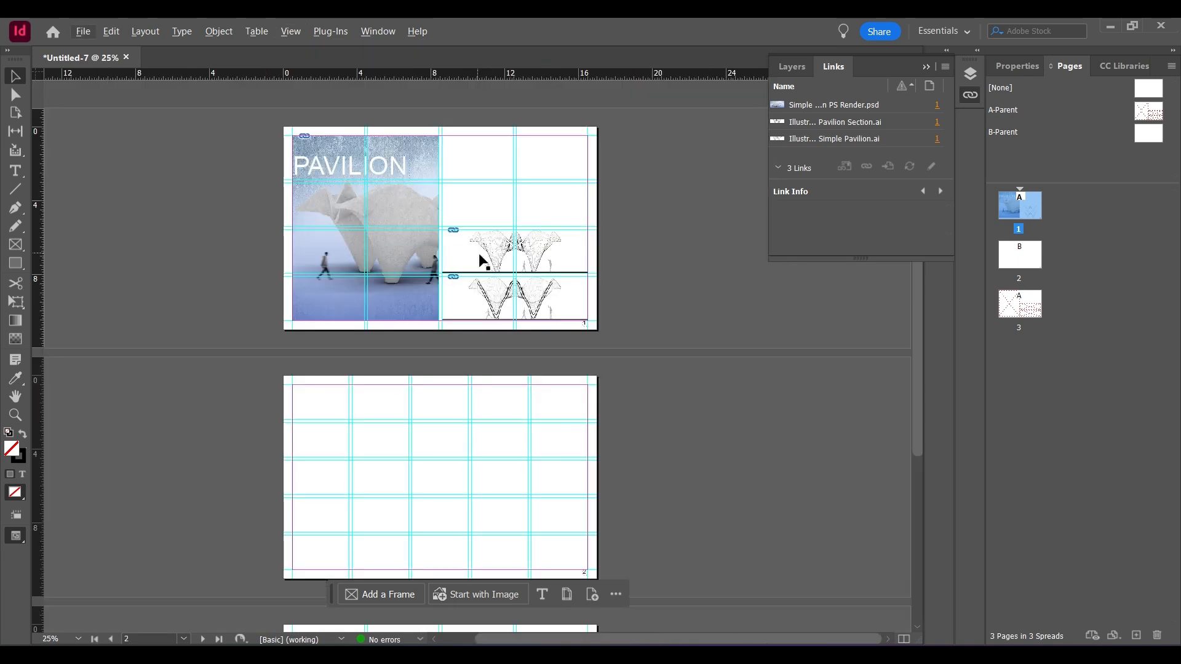
{"action": "scroll", "coordinate": [482, 262], "scroll_direction": "up", "scroll_amount": 4}
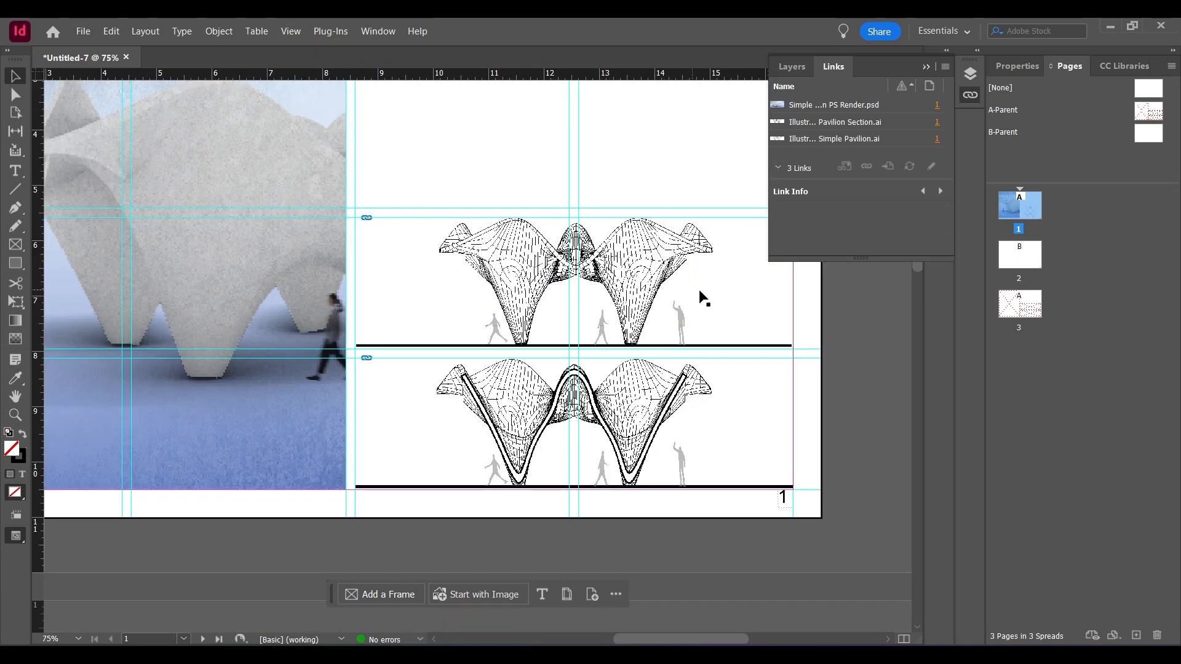
{"action": "key", "text": "alt"}
{"action": "scroll", "coordinate": [662, 294], "scroll_direction": "up", "scroll_amount": 2}
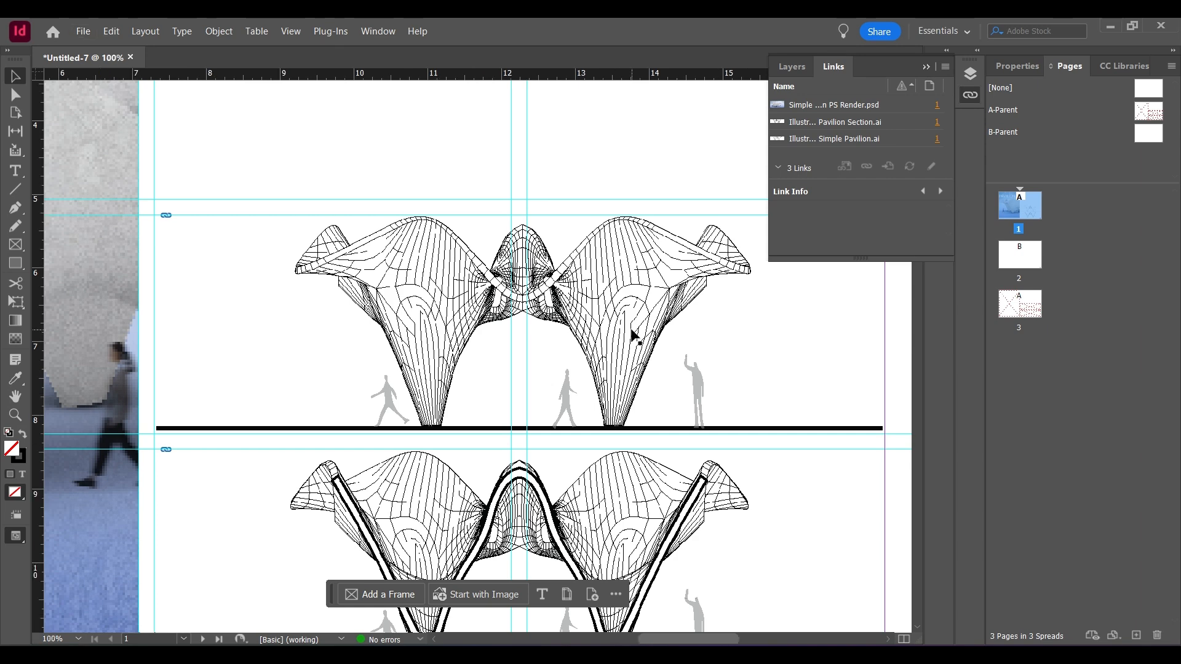
{"action": "scroll", "coordinate": [633, 335], "scroll_direction": "down", "scroll_amount": 1}
{"action": "scroll", "coordinate": [661, 323], "scroll_direction": "up", "scroll_amount": 1}
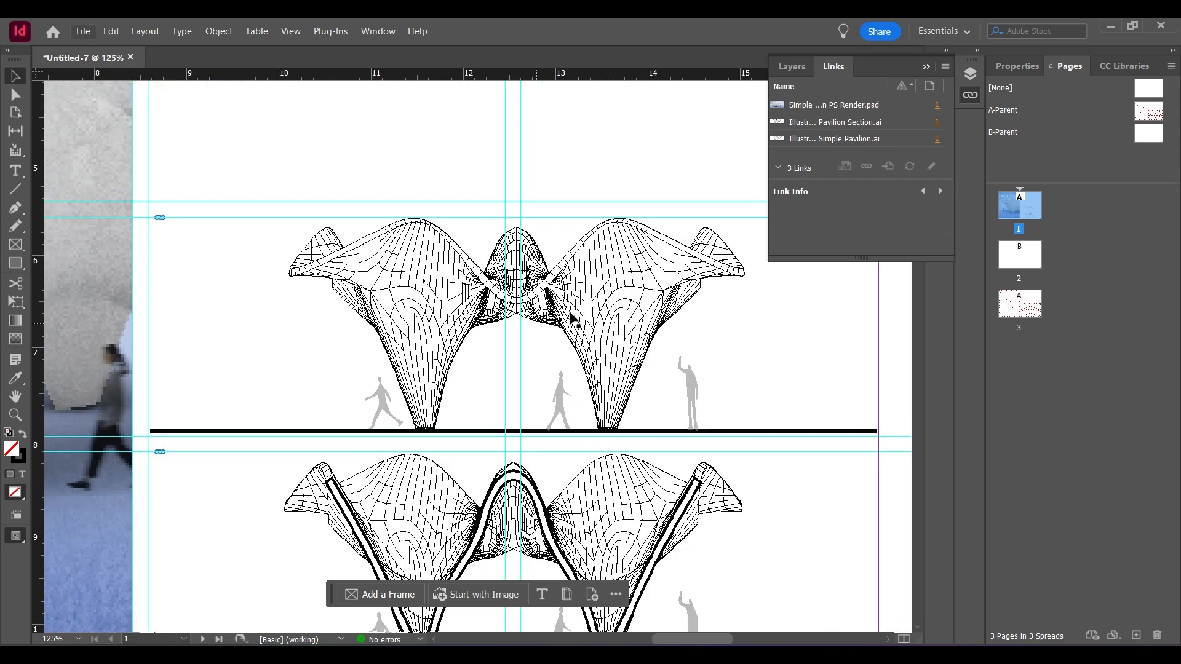
Step: Turn on High Quality Display for the document, review both drawings' linework, and show the whole of page 1
{"action": "left_click", "coordinate": [291, 32]}
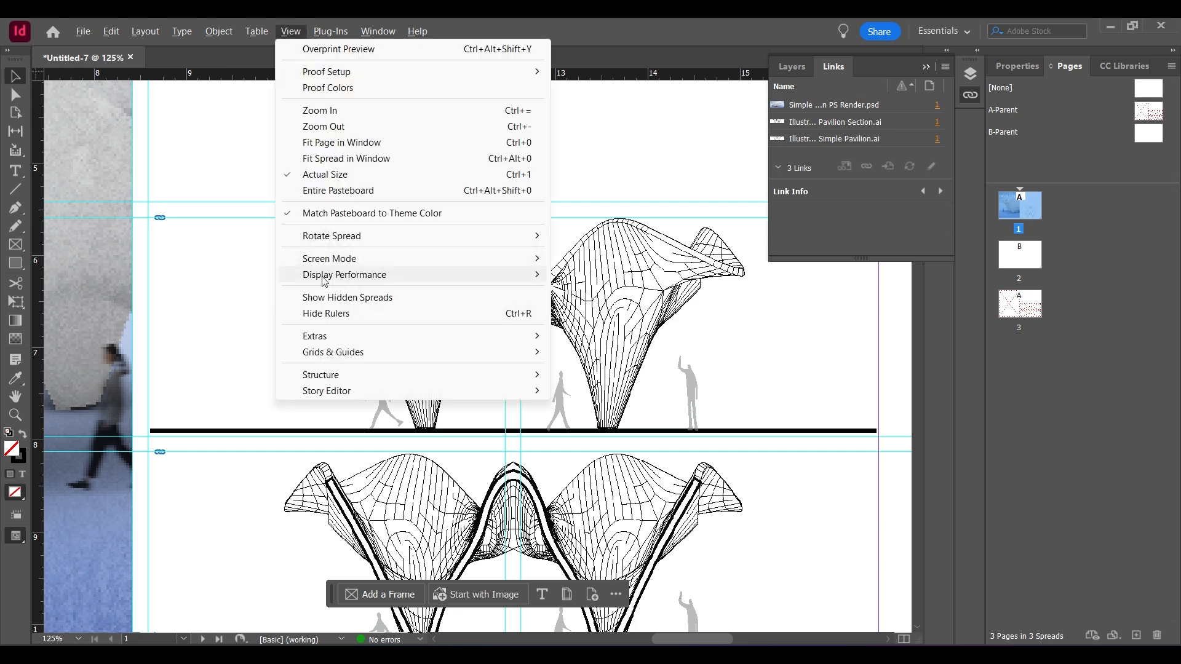
{"action": "mouse_move", "coordinate": [357, 278]}
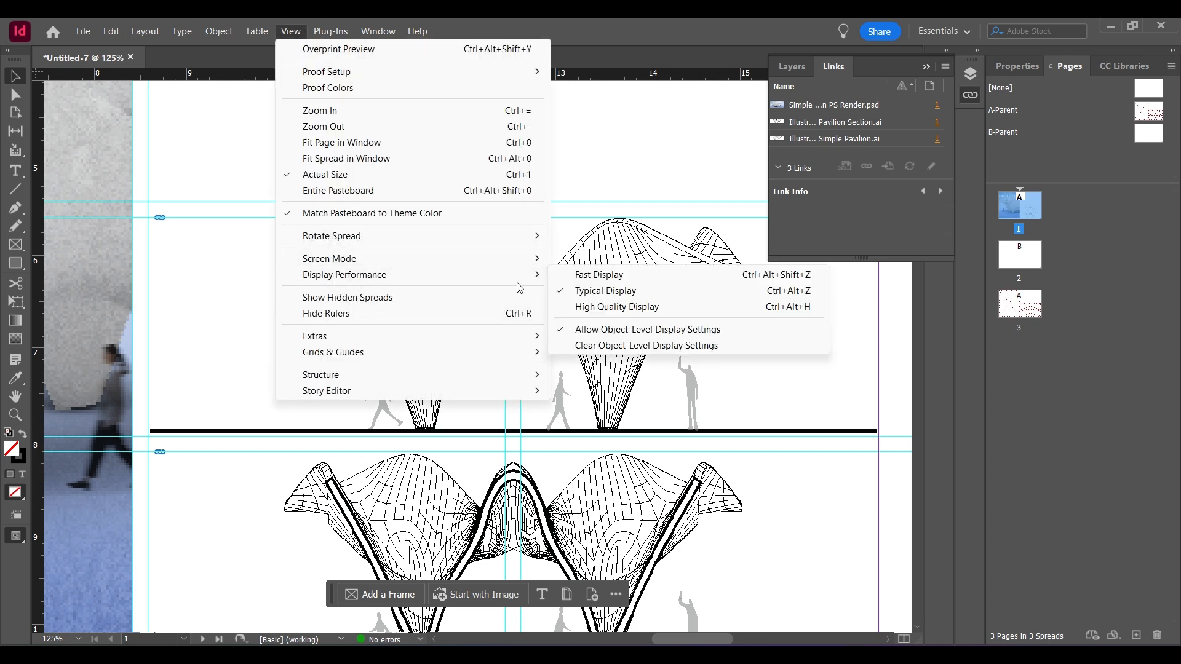
{"action": "left_click", "coordinate": [617, 306]}
{"action": "scroll", "coordinate": [615, 335], "scroll_direction": "up", "scroll_amount": 2}
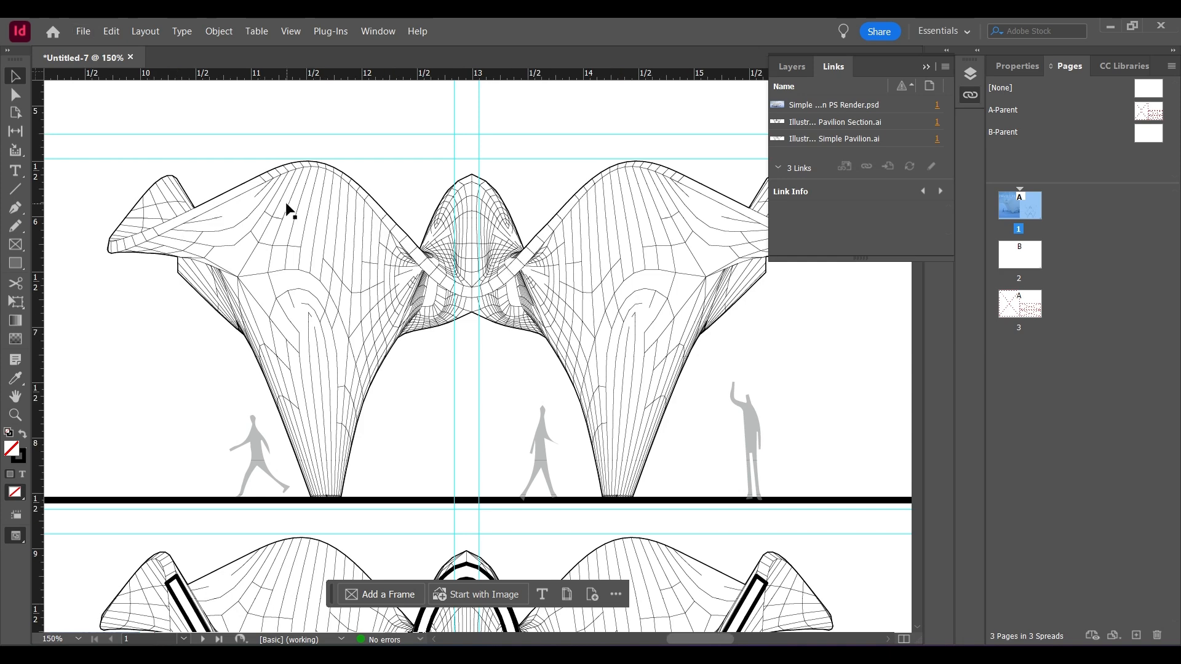
{"action": "scroll", "coordinate": [286, 209], "scroll_direction": "down", "scroll_amount": 1}
{"action": "scroll", "coordinate": [238, 221], "scroll_direction": "down", "scroll_amount": 2}
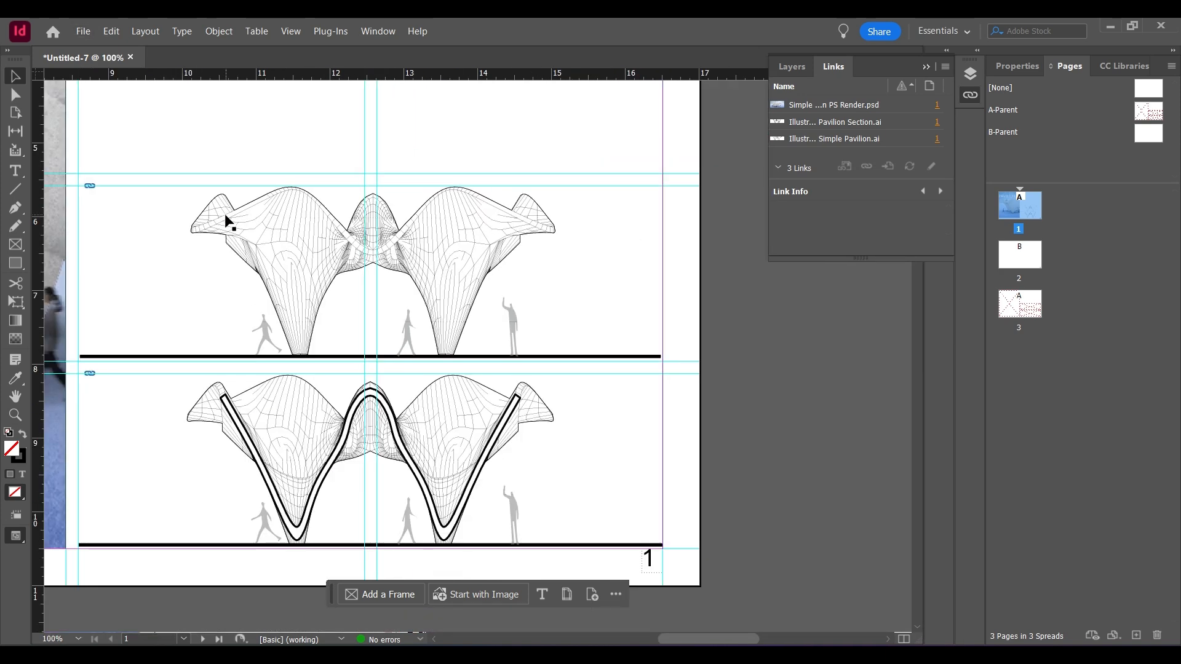
{"action": "scroll", "coordinate": [182, 237], "scroll_direction": "up", "scroll_amount": 2}
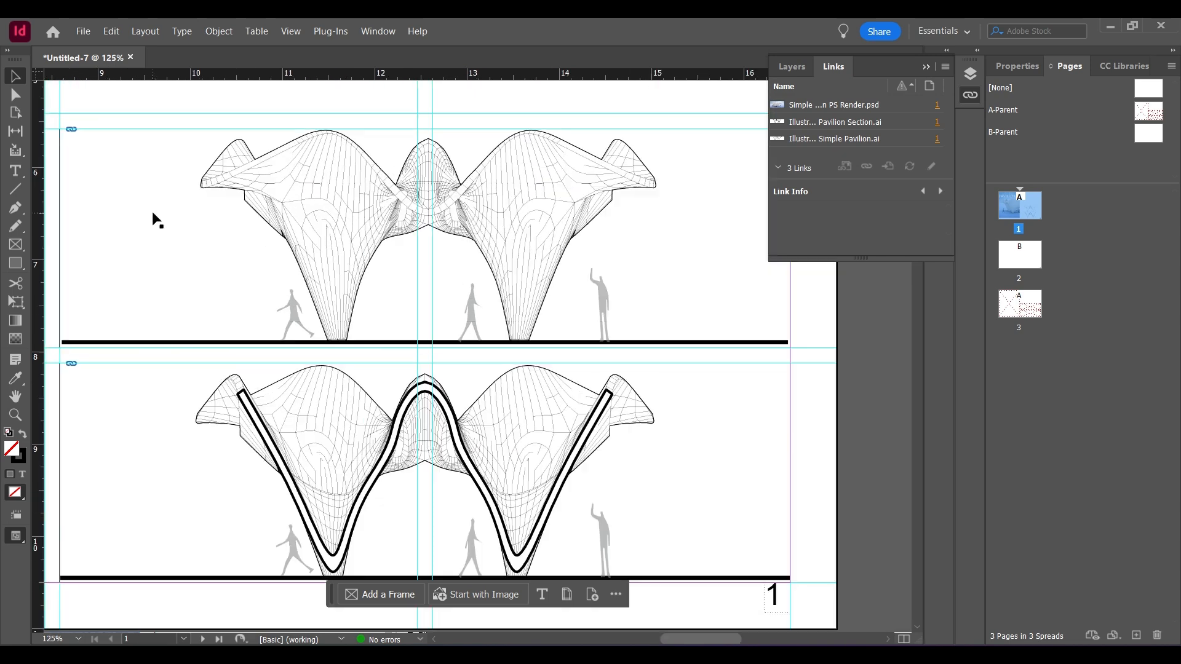
{"action": "scroll", "coordinate": [224, 212], "scroll_direction": "down", "scroll_amount": 1}
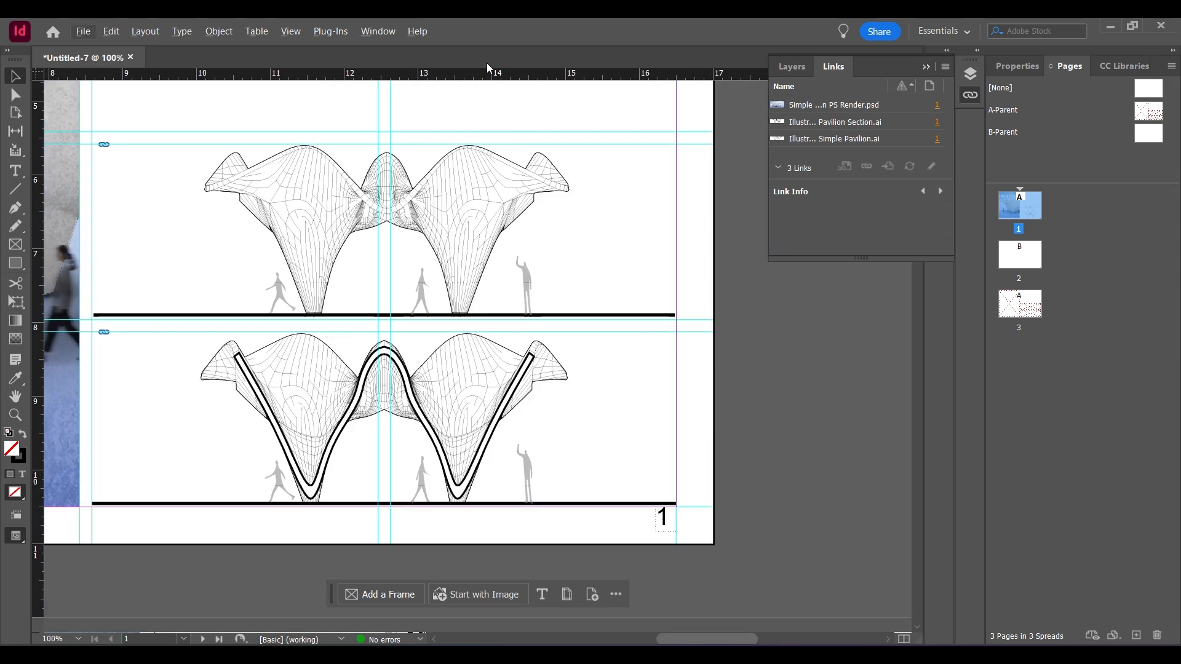
{"action": "key", "text": "ctrl+0"}
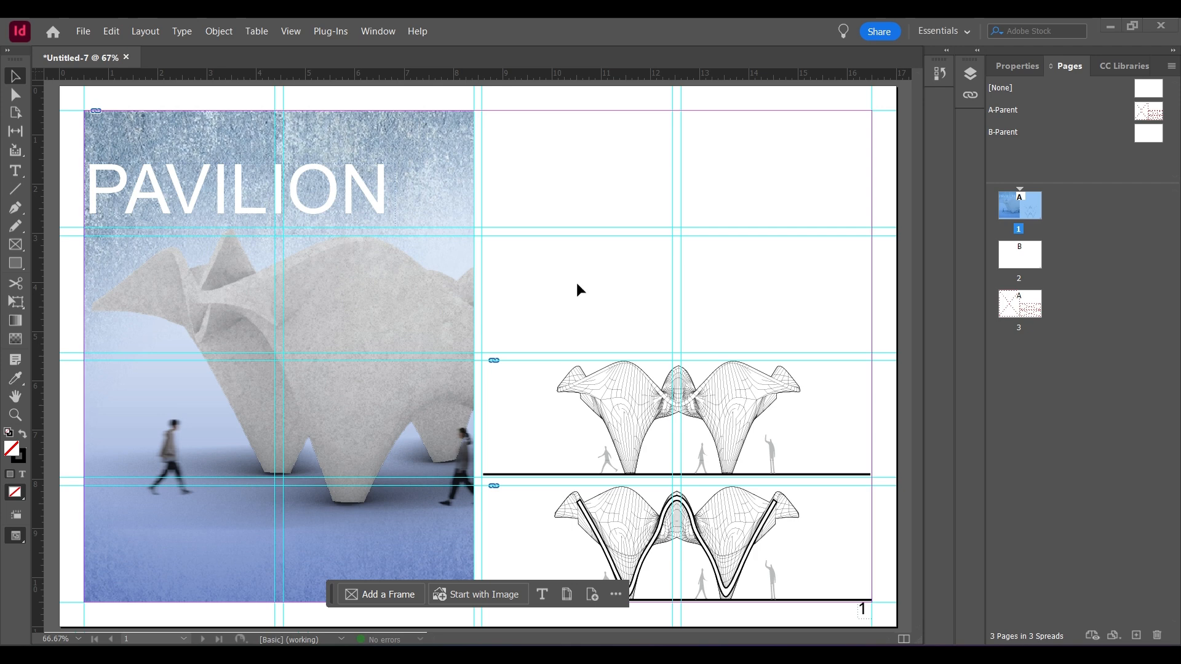
Step: Open the layer options of the pavilion render on page 1 and preview it with the People group hidden
{"action": "left_click", "coordinate": [338, 311]}
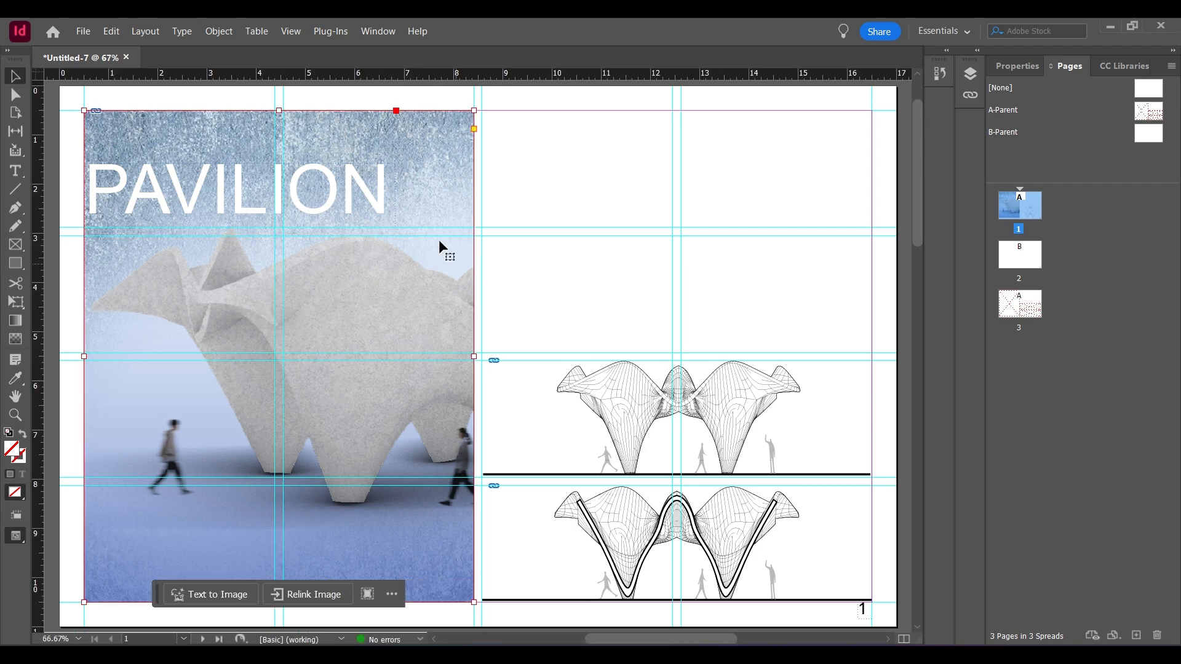
{"action": "right_click", "coordinate": [342, 289]}
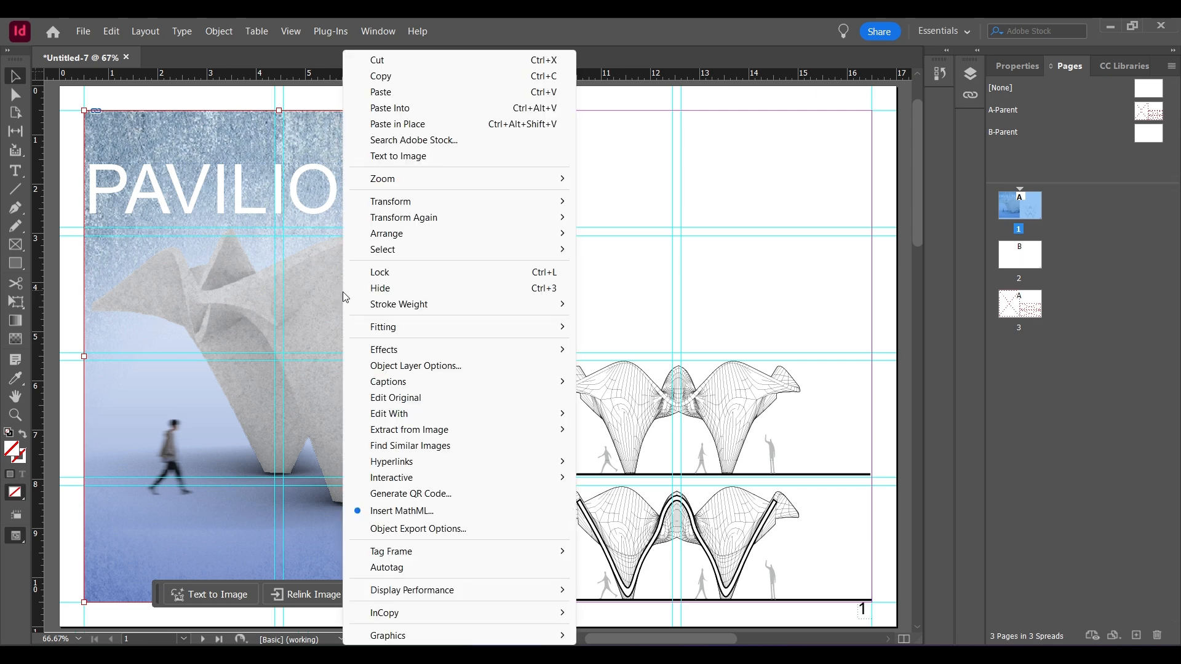
{"action": "left_click", "coordinate": [398, 366]}
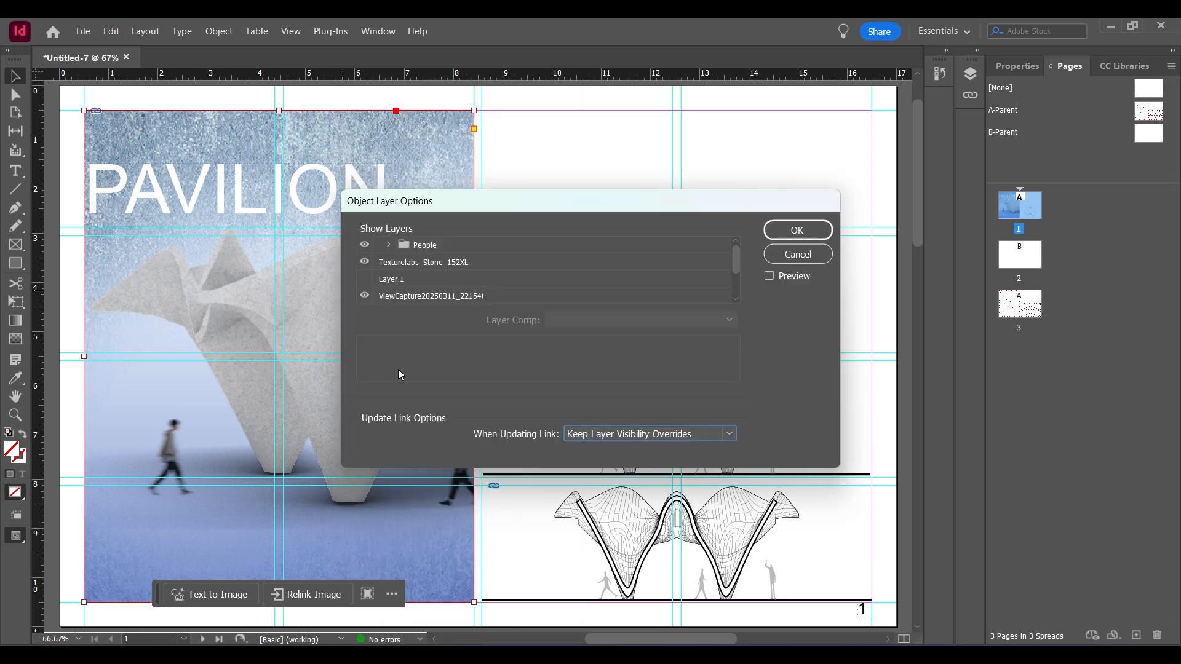
{"action": "left_click_drag", "start_coordinate": [736, 261], "coordinate": [737, 232]}
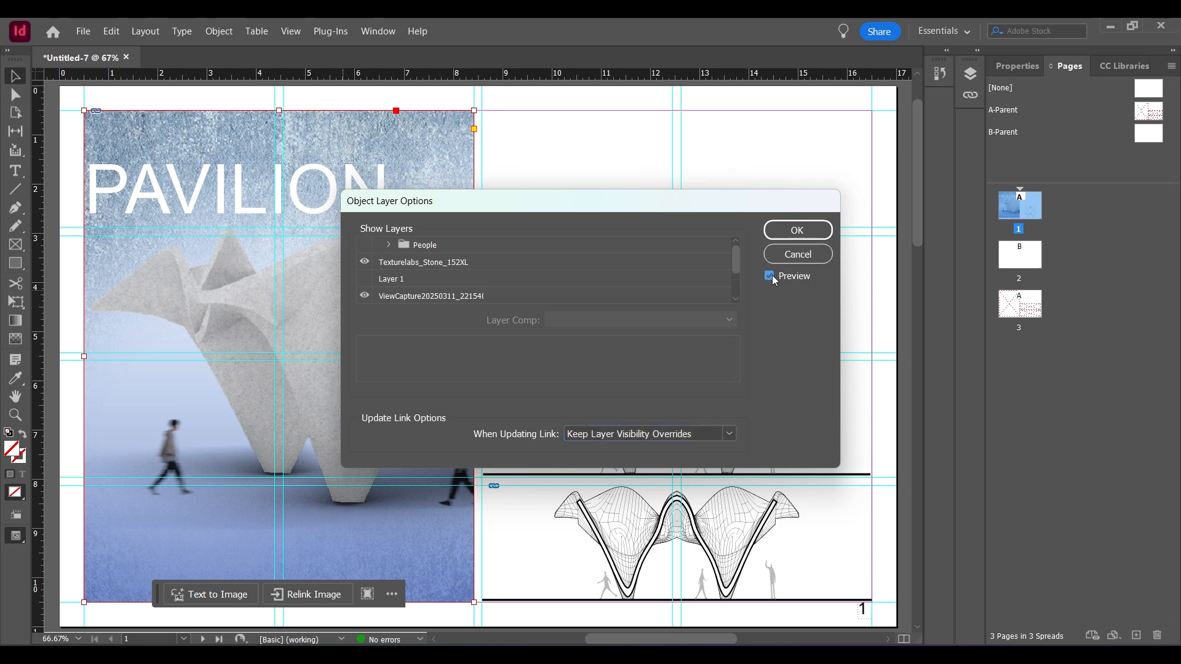
{"action": "left_click_drag", "start_coordinate": [533, 211], "coordinate": [630, 223]}
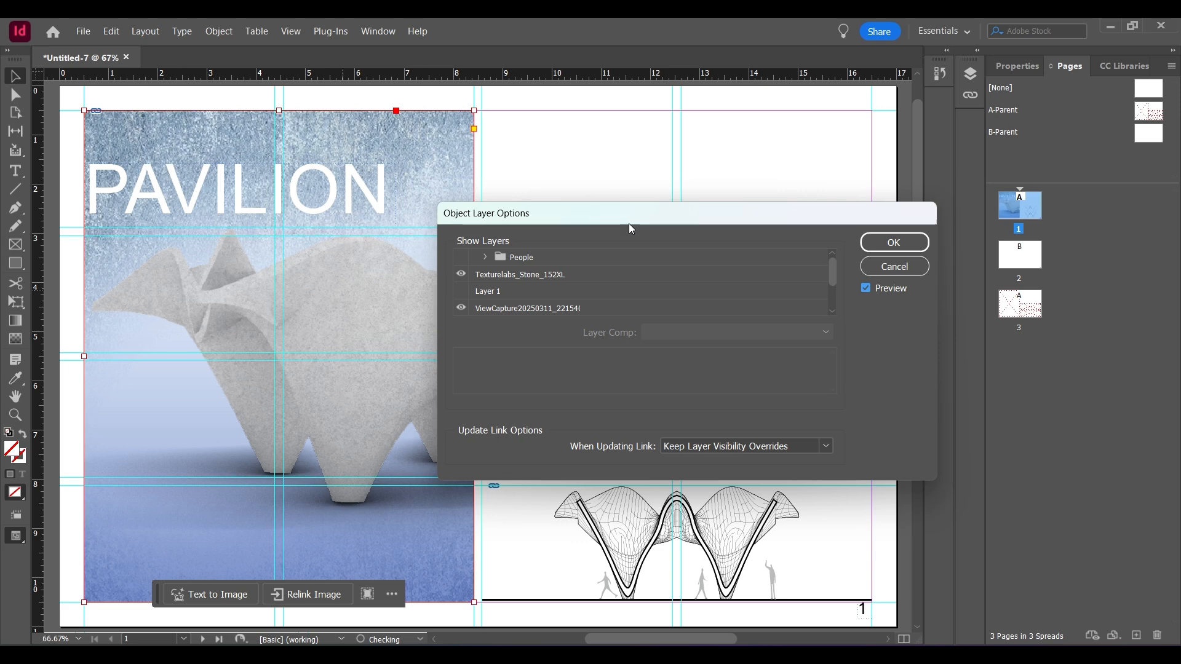
Step: Toggle the People group's visibility to compare the render, and accept the layer options with the group shown
{"action": "left_click", "coordinate": [461, 257]}
{"action": "left_click", "coordinate": [461, 257]}
{"action": "left_click", "coordinate": [461, 257]}
{"action": "left_click", "coordinate": [460, 258]}
{"action": "left_click", "coordinate": [461, 258]}
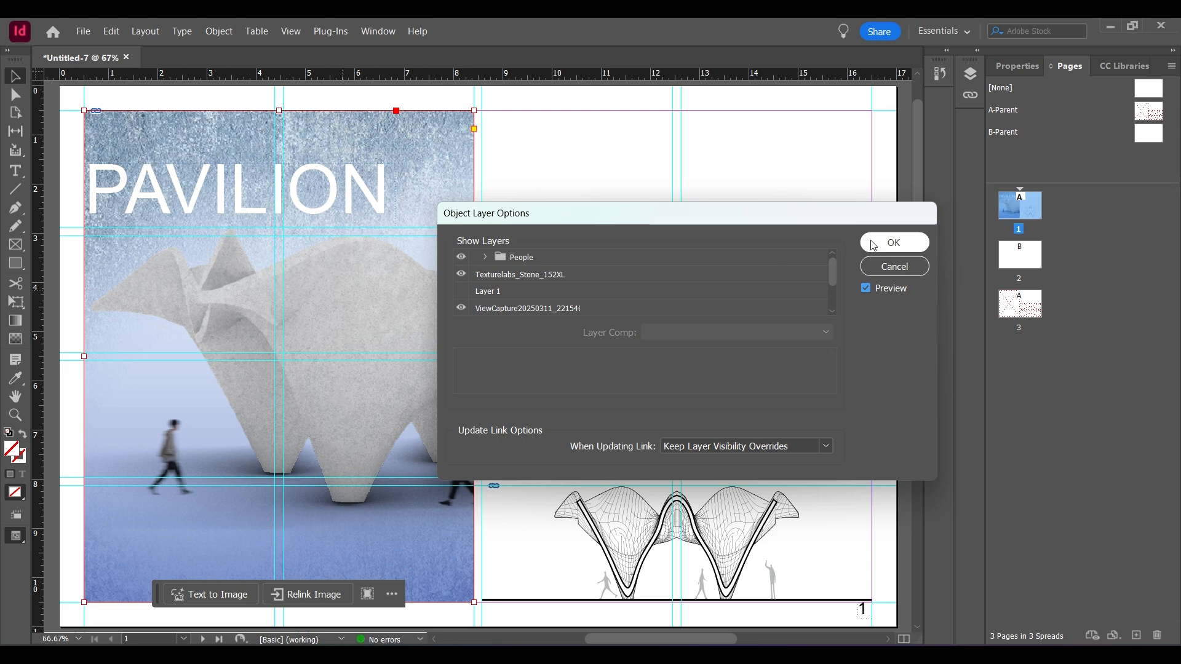
{"action": "left_click", "coordinate": [894, 244]}
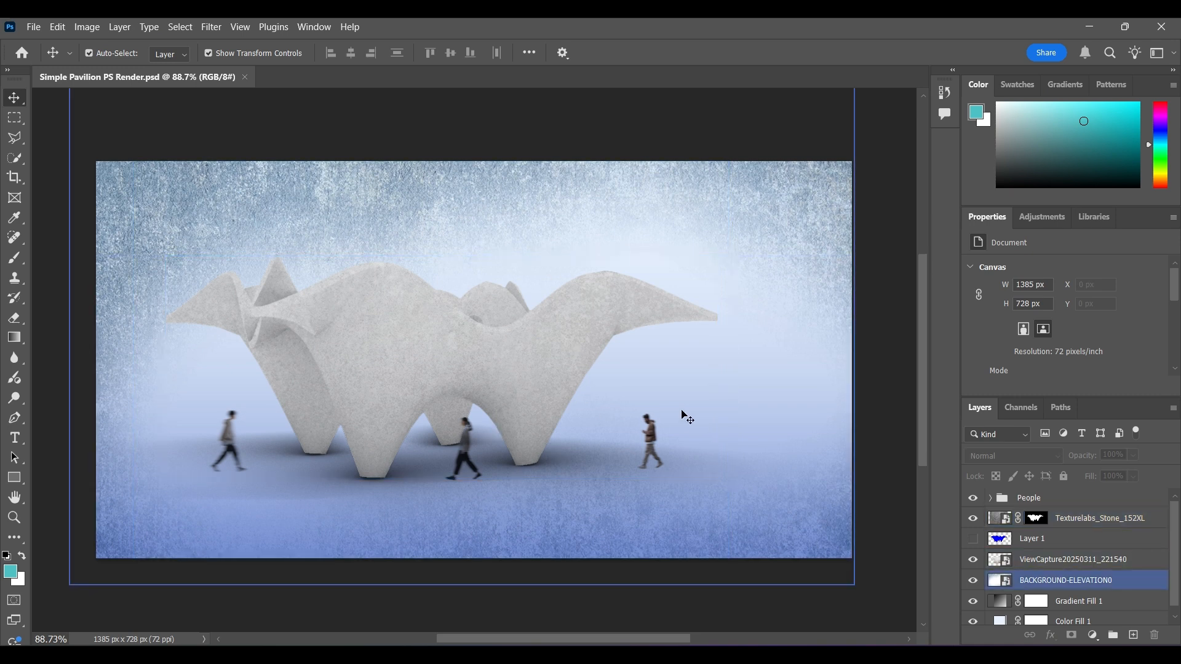
Step: In Photoshop, hide the People group of Simple Pavilion PS Render.psd, save the file, and return to InDesign
{"action": "left_click", "coordinate": [1047, 559]}
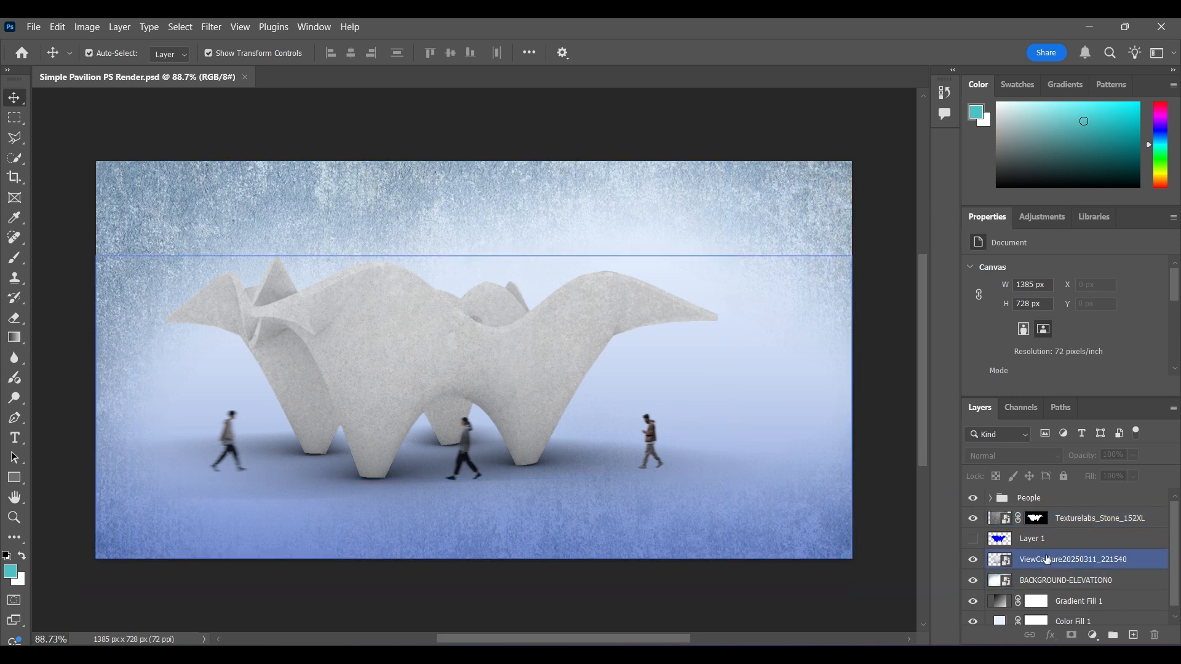
{"action": "left_click", "coordinate": [996, 500]}
{"action": "left_click", "coordinate": [984, 601]}
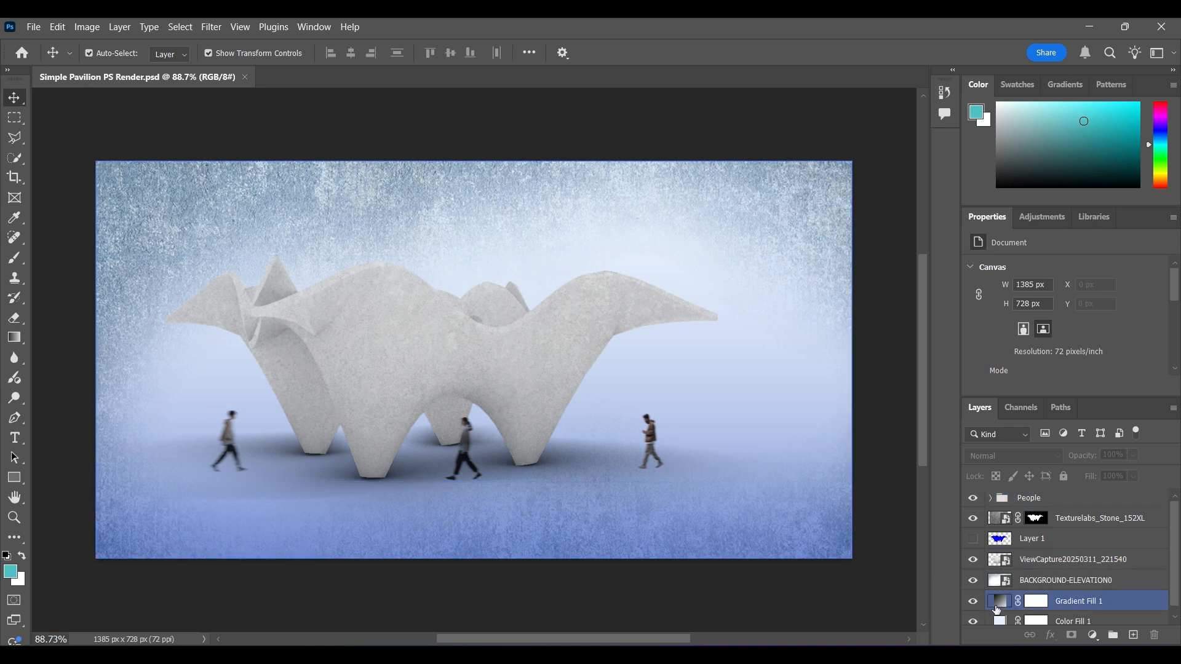
{"action": "left_click", "coordinate": [984, 581]}
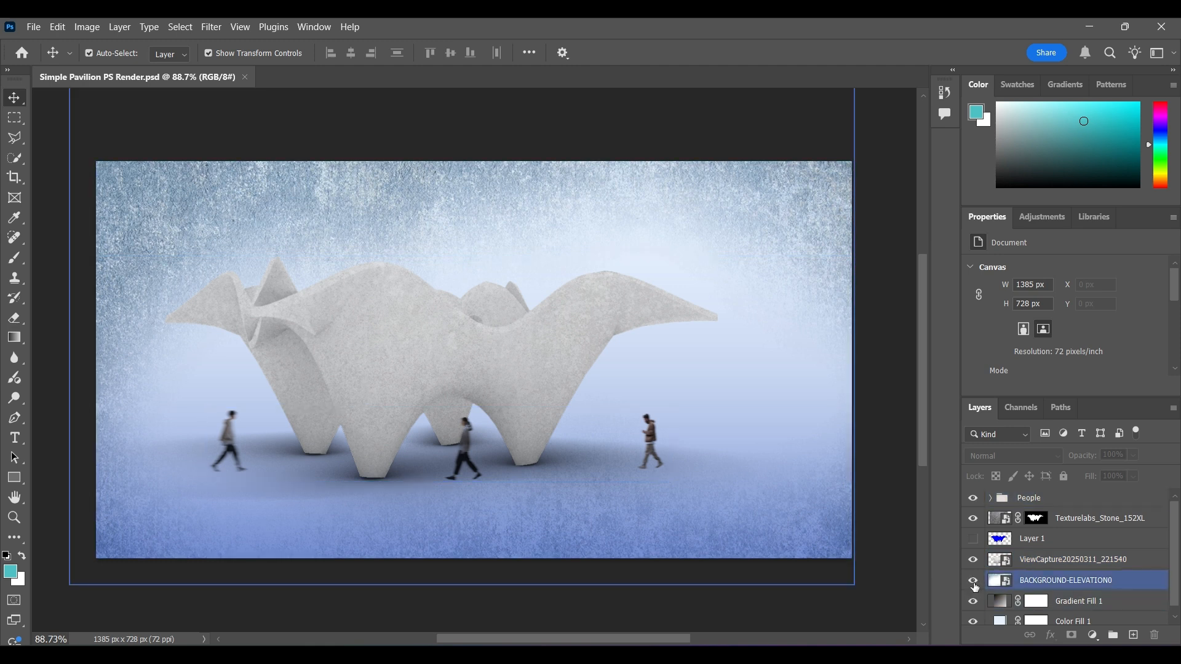
{"action": "left_click", "coordinate": [981, 560]}
{"action": "left_click", "coordinate": [979, 498]}
{"action": "left_click", "coordinate": [972, 499]}
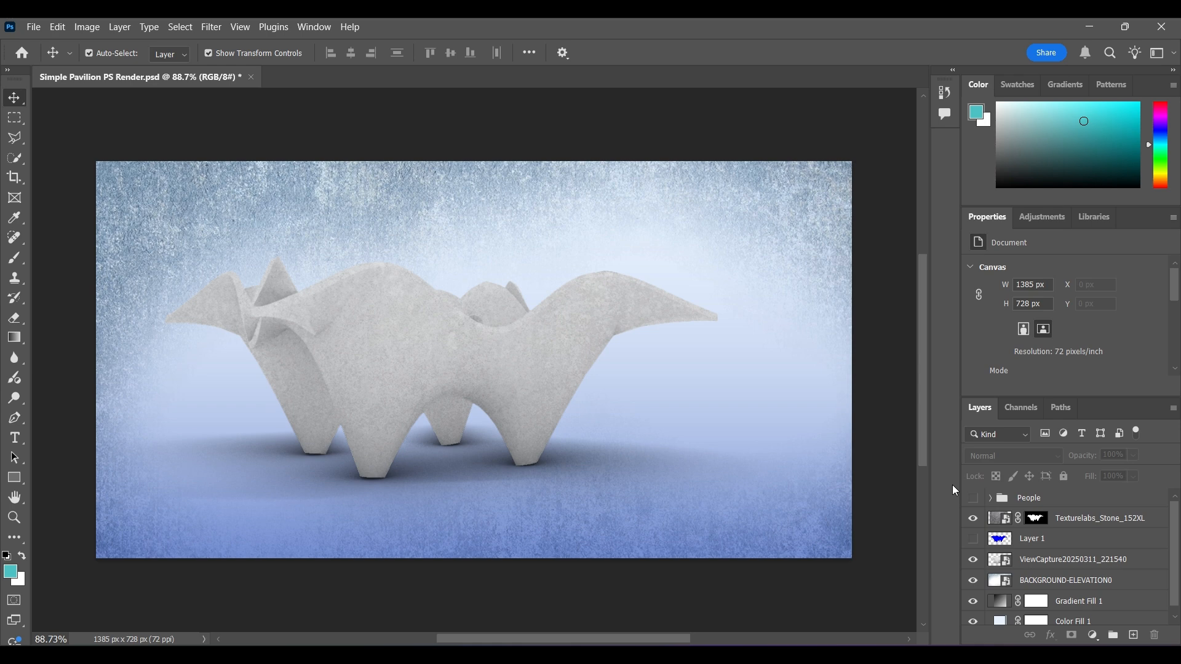
{"action": "key", "text": "ctrl+s"}
{"action": "key", "text": "alt+Tab"}
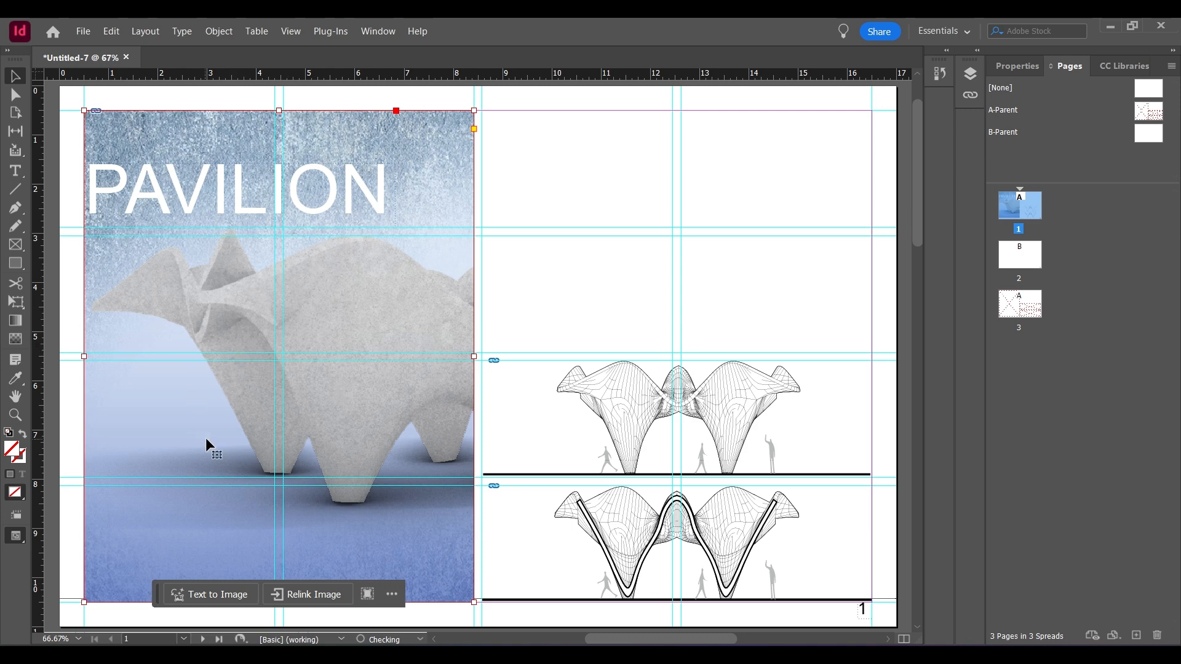
Step: Show the People group again in Photoshop, save the file, and update the render's modified link in InDesign
{"action": "left_click", "coordinate": [567, 293]}
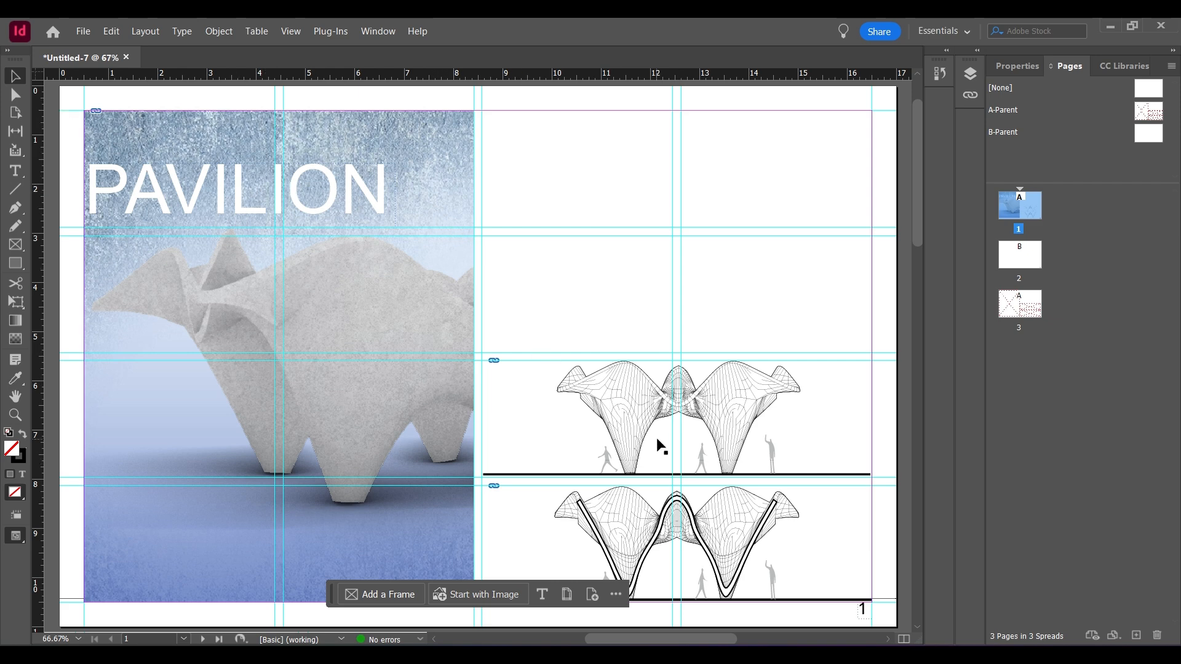
{"action": "left_click", "coordinate": [827, 654]}
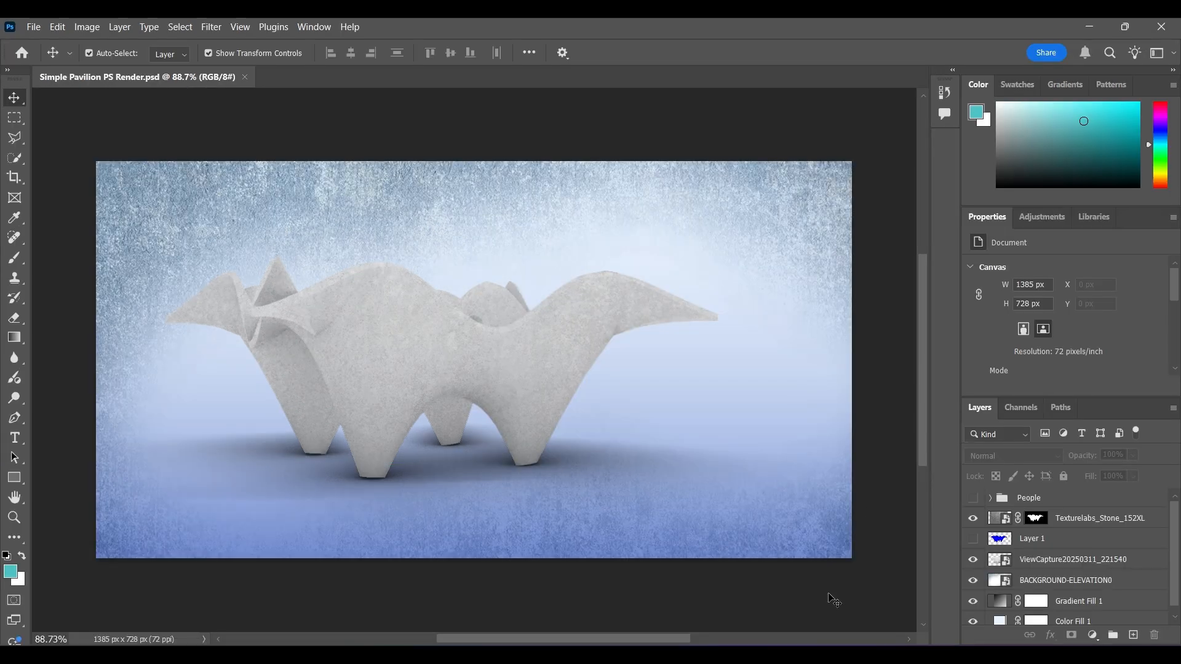
{"action": "left_click", "coordinate": [869, 369]}
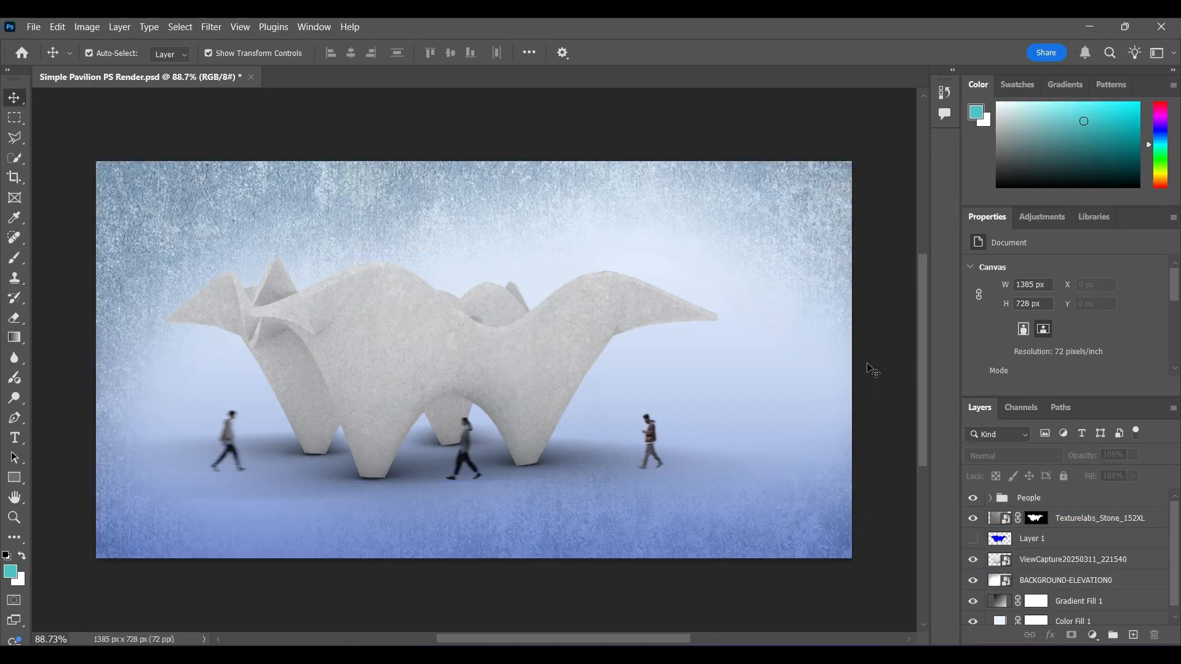
{"action": "key", "text": "ctrl+s"}
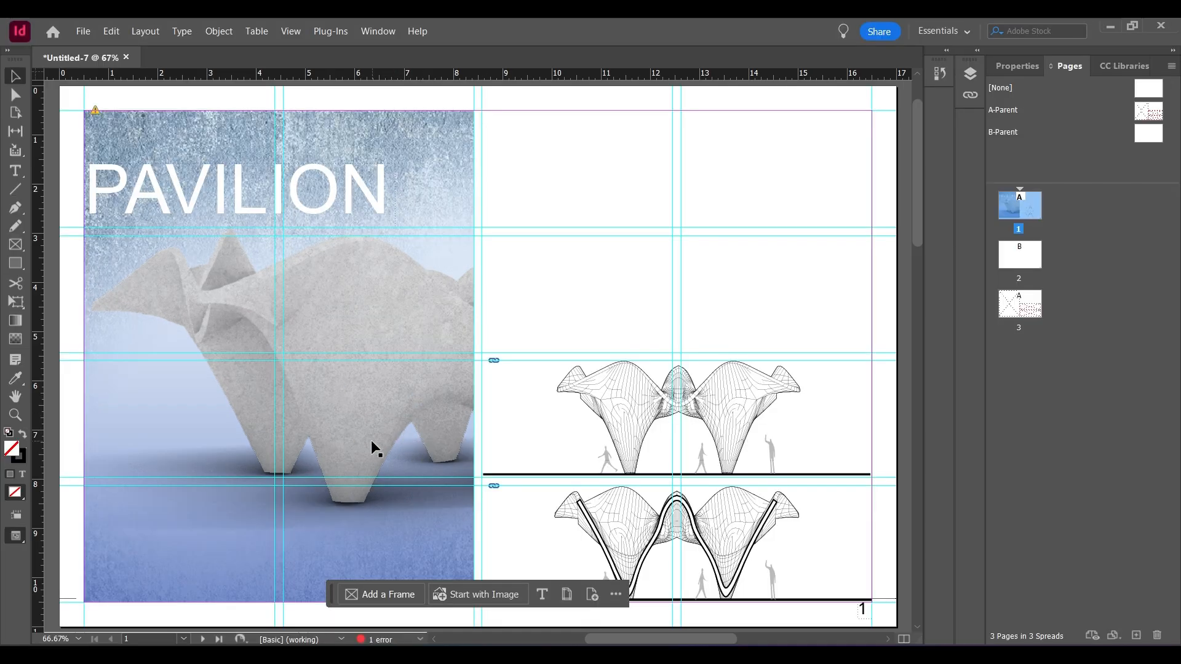
{"action": "left_click", "coordinate": [94, 111]}
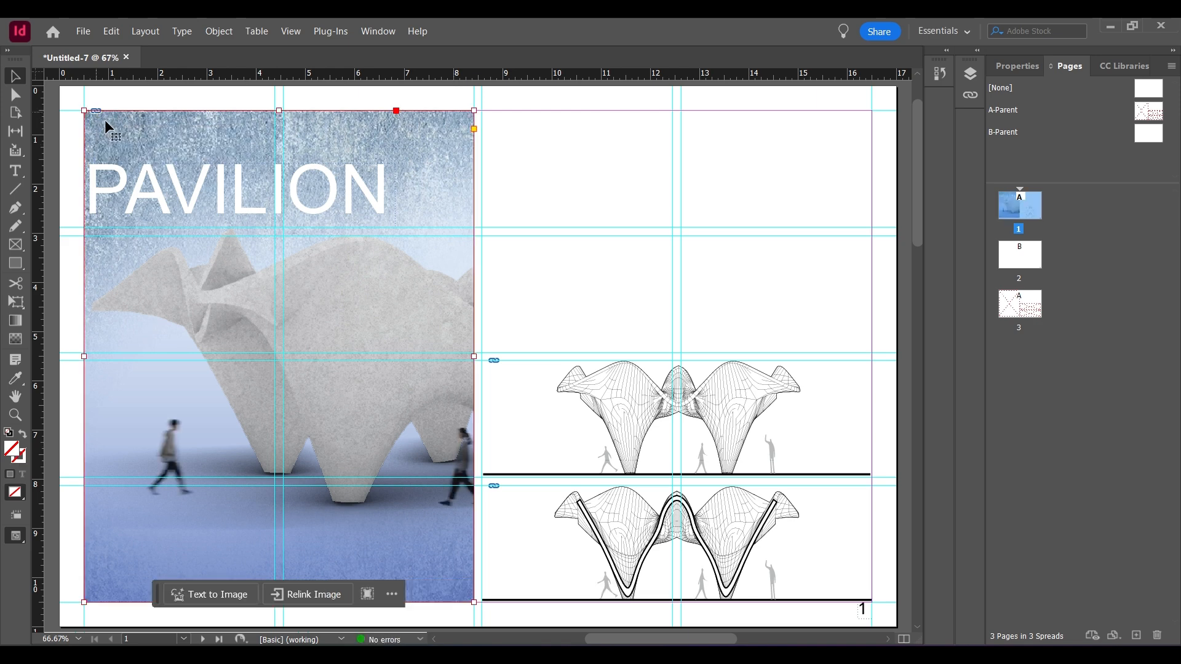
{"action": "left_click", "coordinate": [576, 277]}
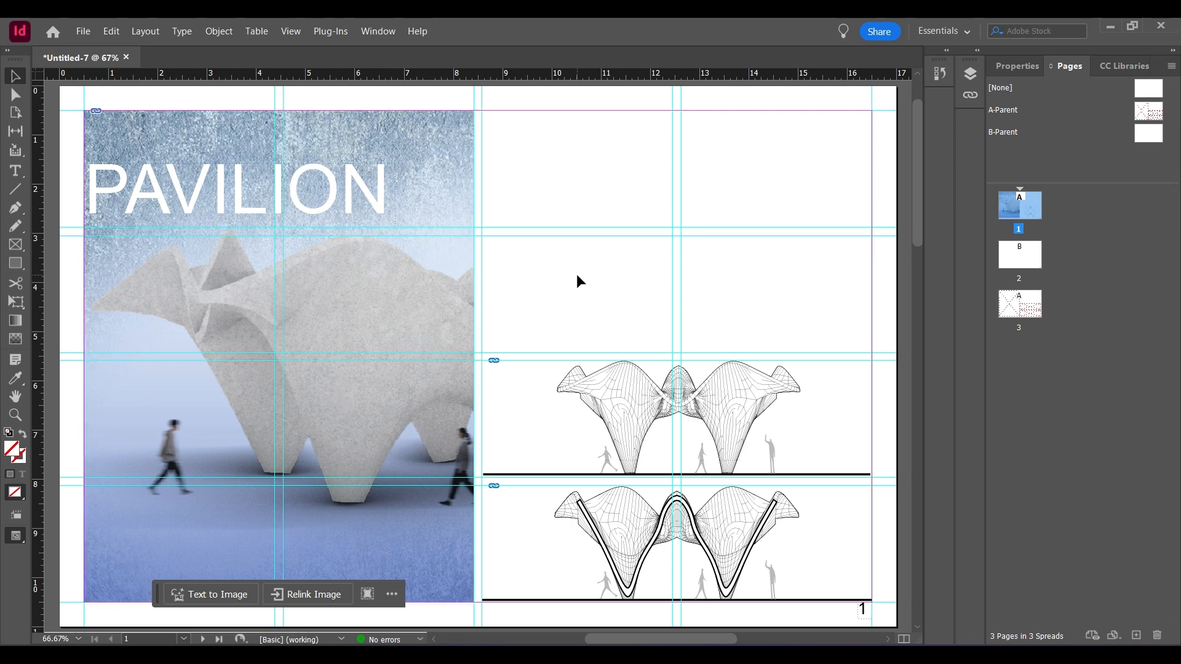
Step: Examine the document's linked files and the update and relink options for the Simple Pavilion.ai link
{"action": "left_click", "coordinate": [970, 96]}
{"action": "left_click", "coordinate": [846, 138]}
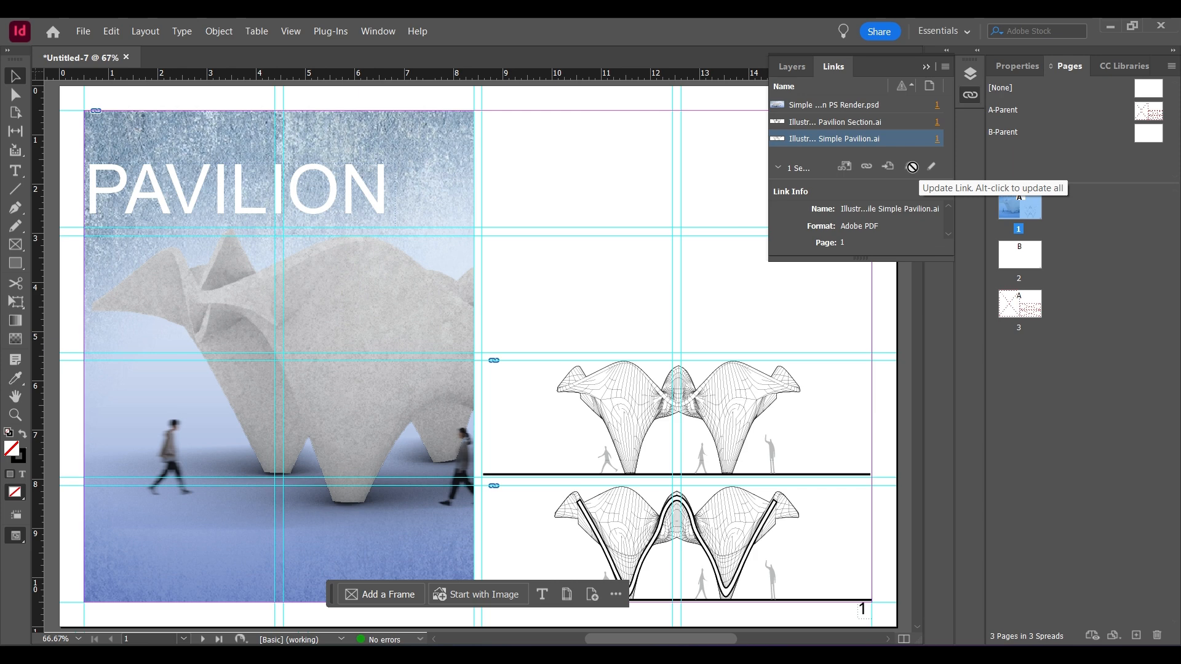
{"action": "left_click", "coordinate": [867, 168]}
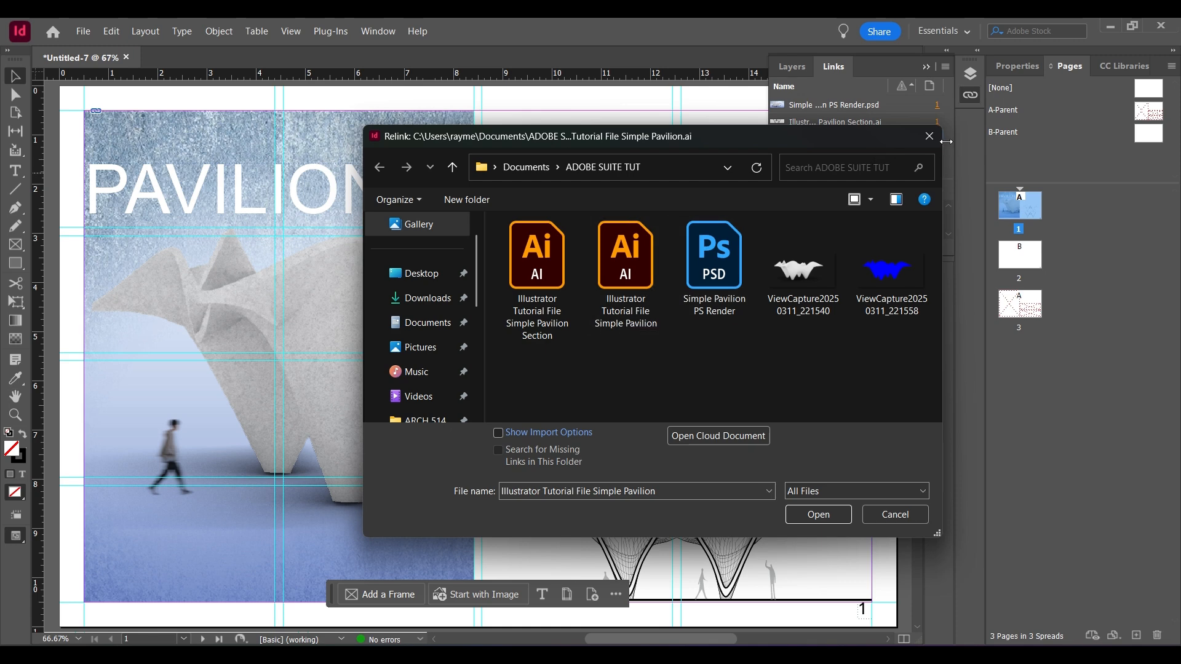
{"action": "left_click", "coordinate": [889, 516]}
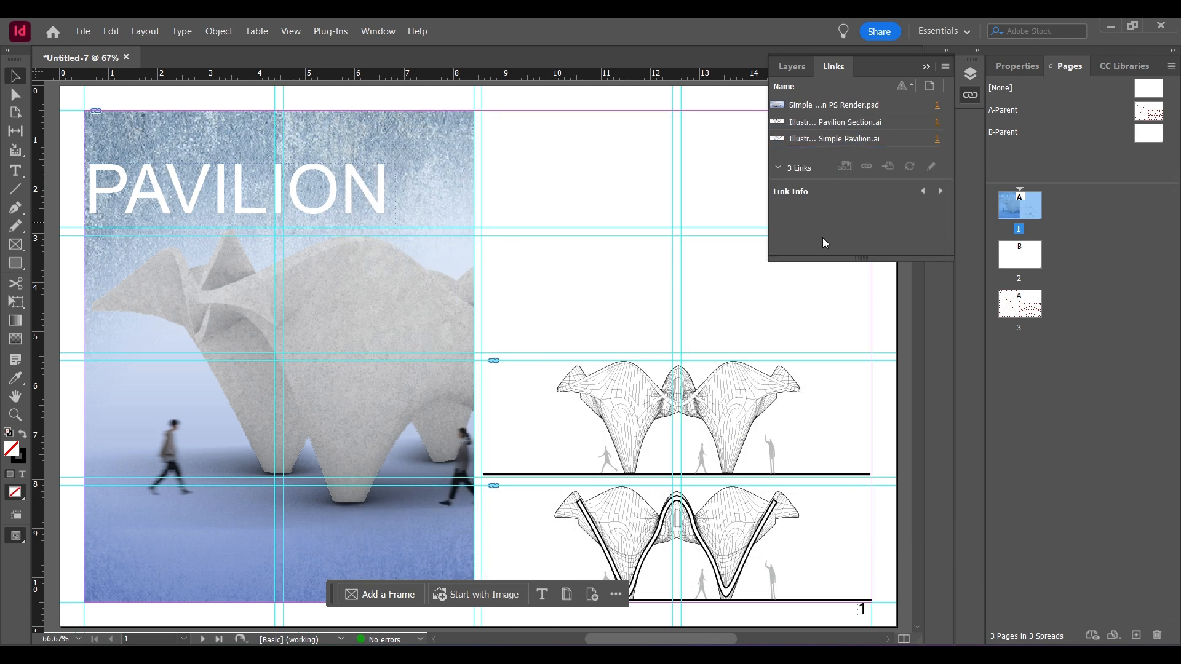
{"action": "left_click", "coordinate": [927, 67]}
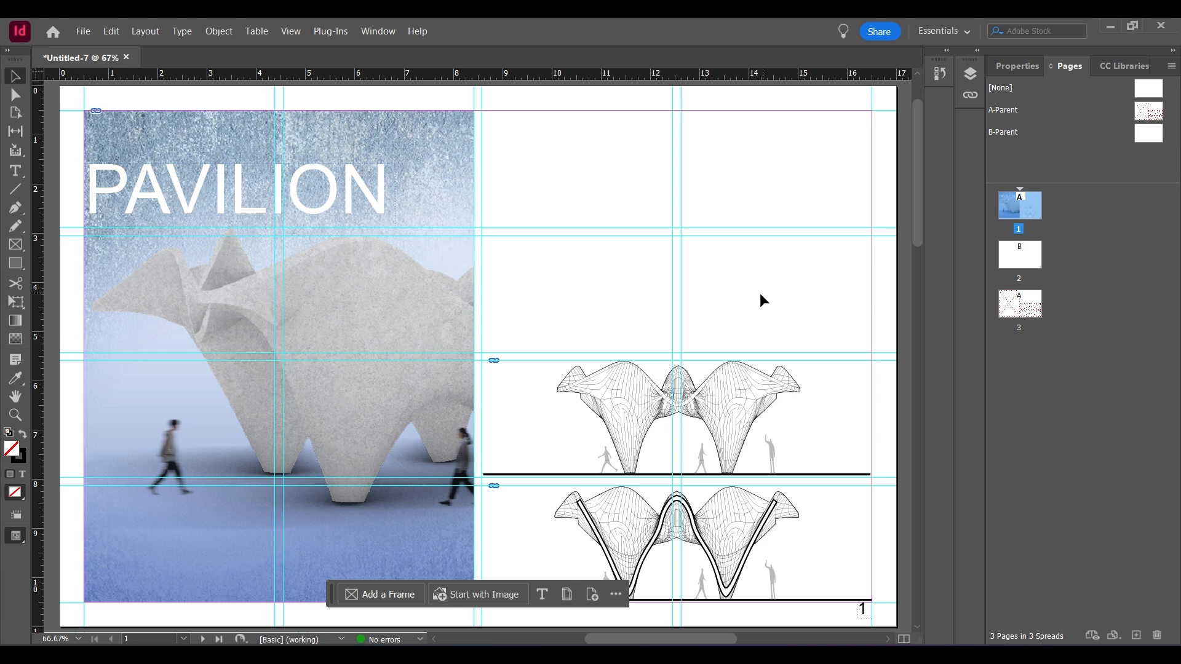
Step: Draw a text frame about 7.8 by 4.2 inches in the empty area above the elevation on page 1
{"action": "scroll", "coordinate": [747, 297], "scroll_direction": "down", "scroll_amount": 3}
{"action": "scroll", "coordinate": [607, 216], "scroll_direction": "up", "scroll_amount": 2}
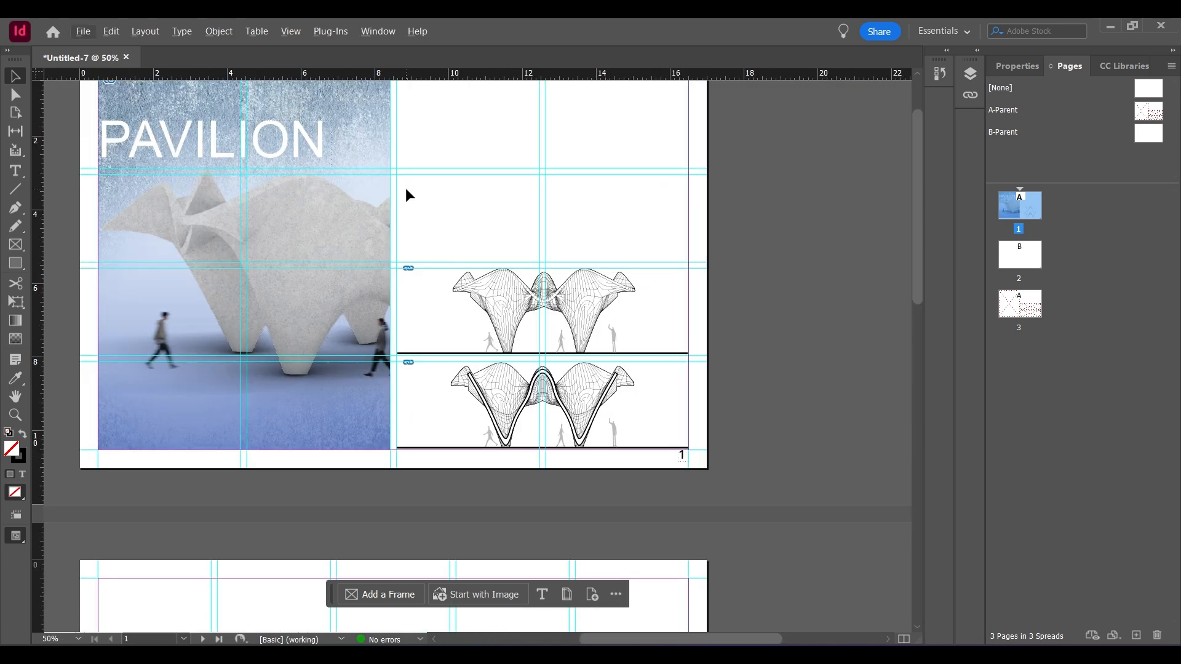
{"action": "scroll", "coordinate": [369, 192], "scroll_direction": "up", "scroll_amount": 2}
{"action": "scroll", "coordinate": [422, 390], "scroll_direction": "up", "scroll_amount": 1}
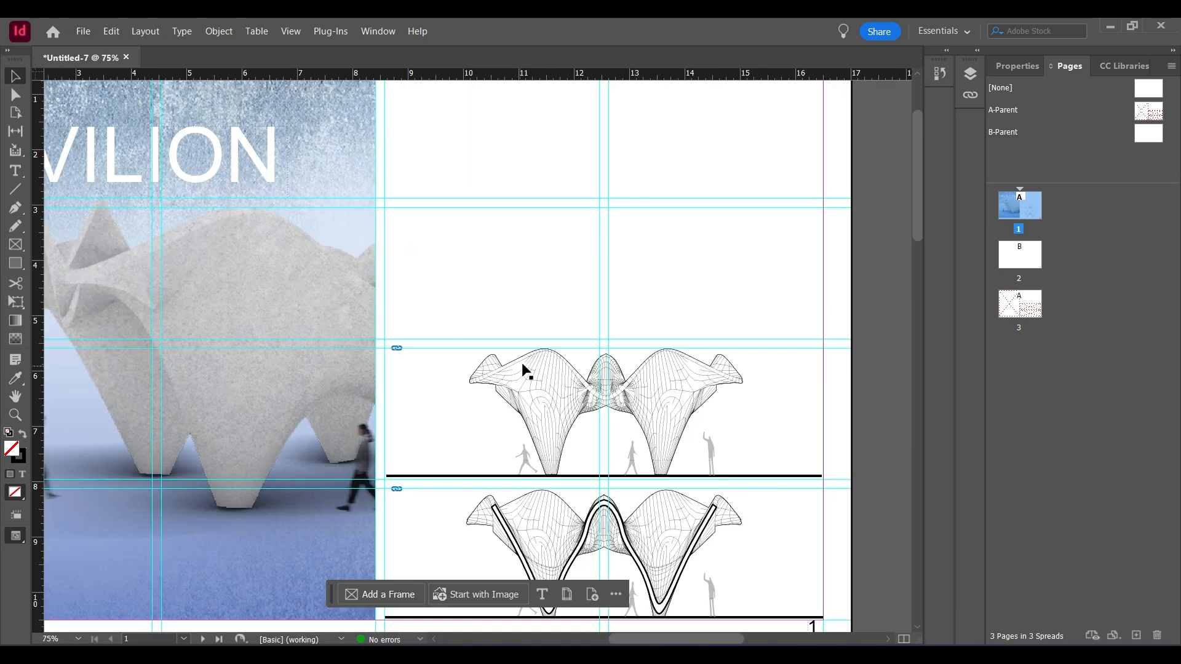
{"action": "scroll", "coordinate": [537, 368], "scroll_direction": "down", "scroll_amount": 1}
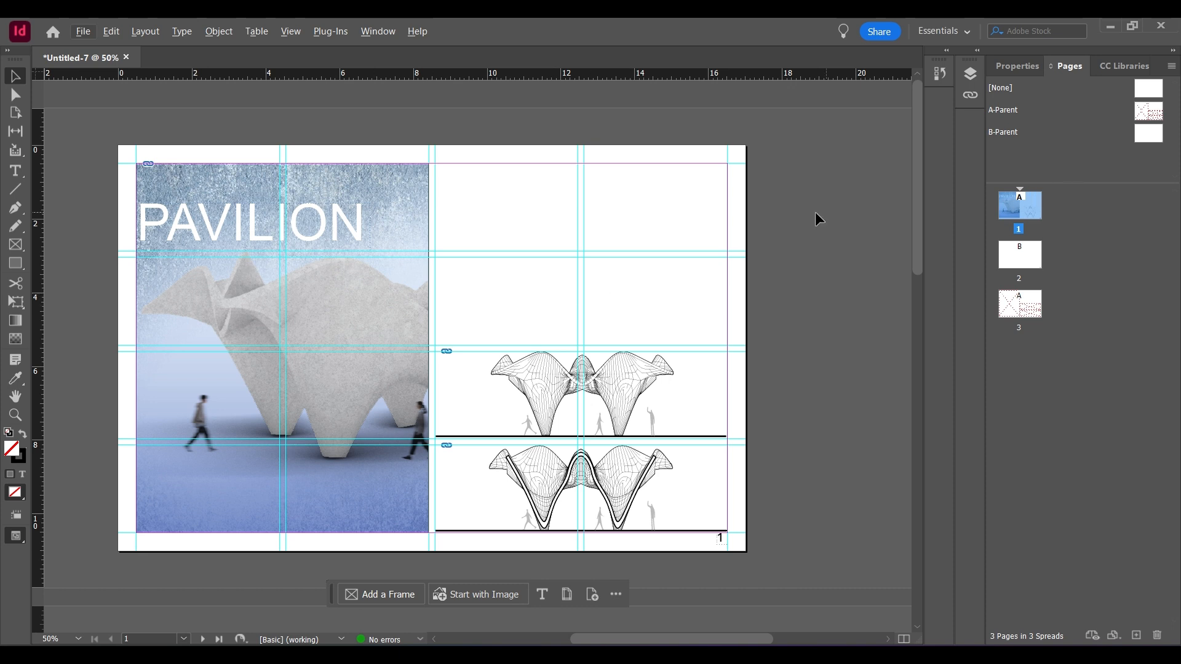
{"action": "left_click", "coordinate": [15, 171]}
{"action": "left_click_drag", "start_coordinate": [439, 179], "coordinate": [721, 332]}
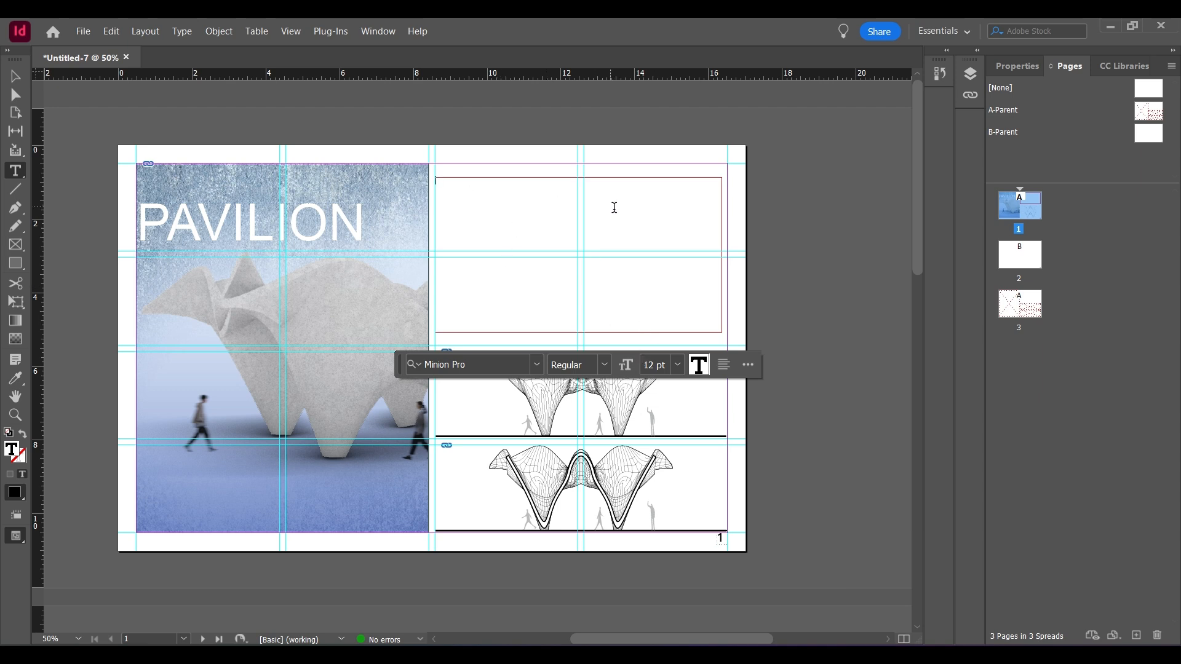
Step: Set the new frame's text to Arial at 18 pt
{"action": "left_click", "coordinate": [537, 364]}
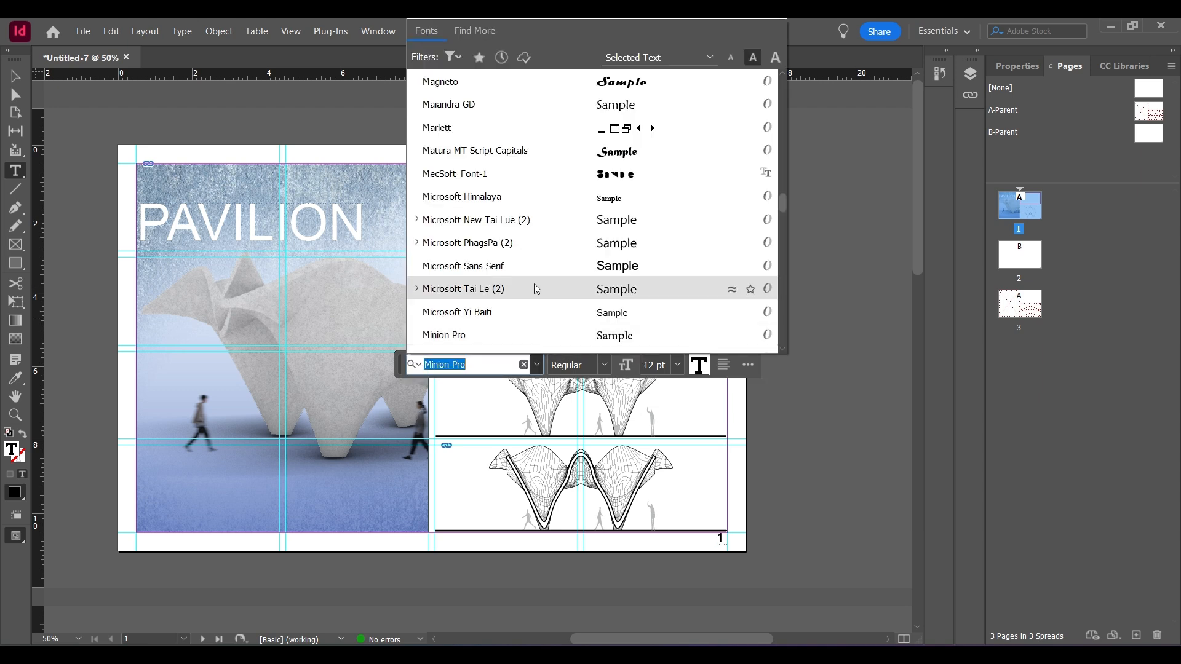
{"action": "scroll", "coordinate": [585, 234], "scroll_direction": "up", "scroll_amount": 5}
{"action": "scroll", "coordinate": [640, 166], "scroll_direction": "up", "scroll_amount": 8}
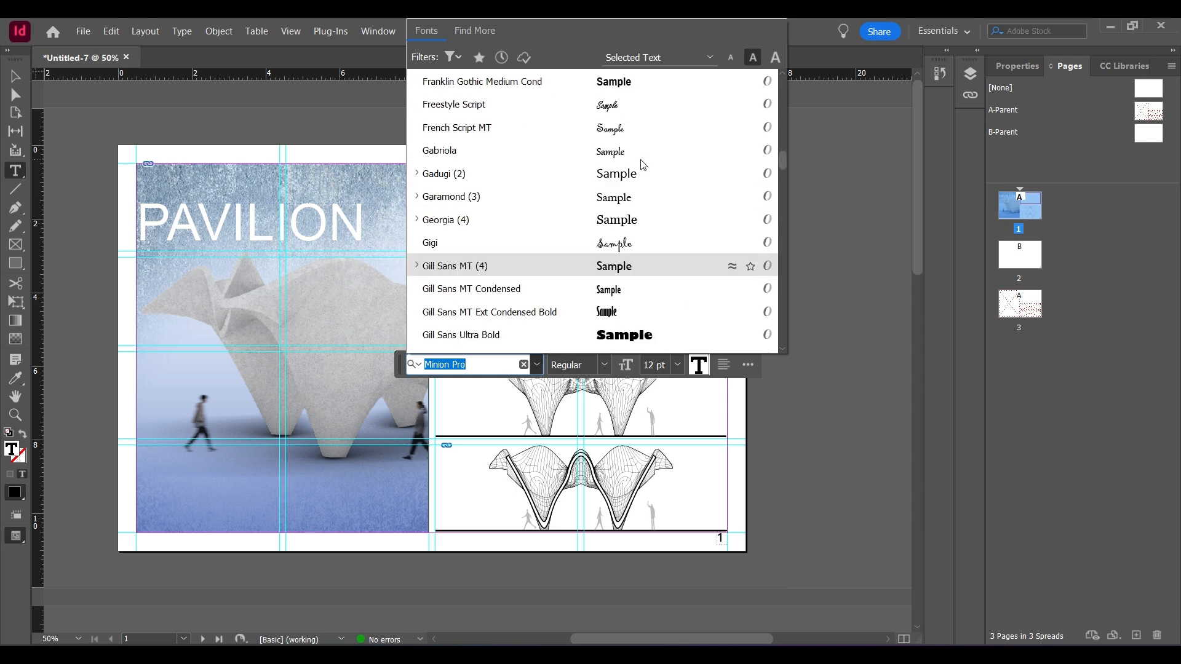
{"action": "left_click_drag", "start_coordinate": [780, 164], "coordinate": [784, 94]}
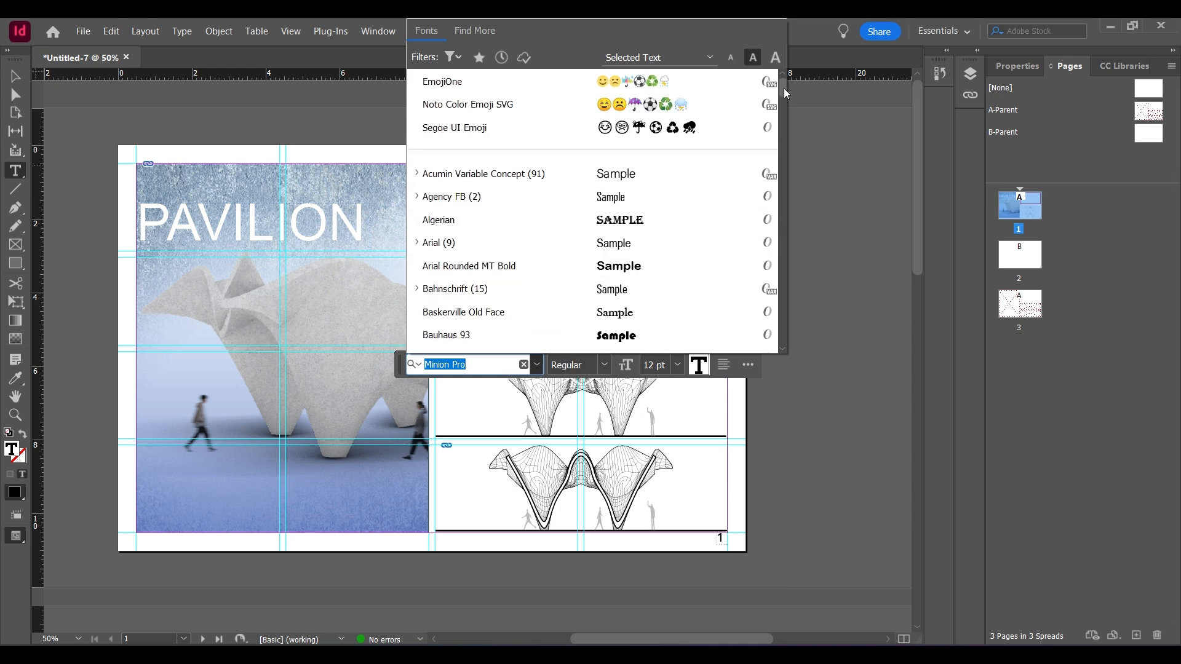
{"action": "left_click", "coordinate": [452, 246]}
{"action": "left_click", "coordinate": [678, 365]}
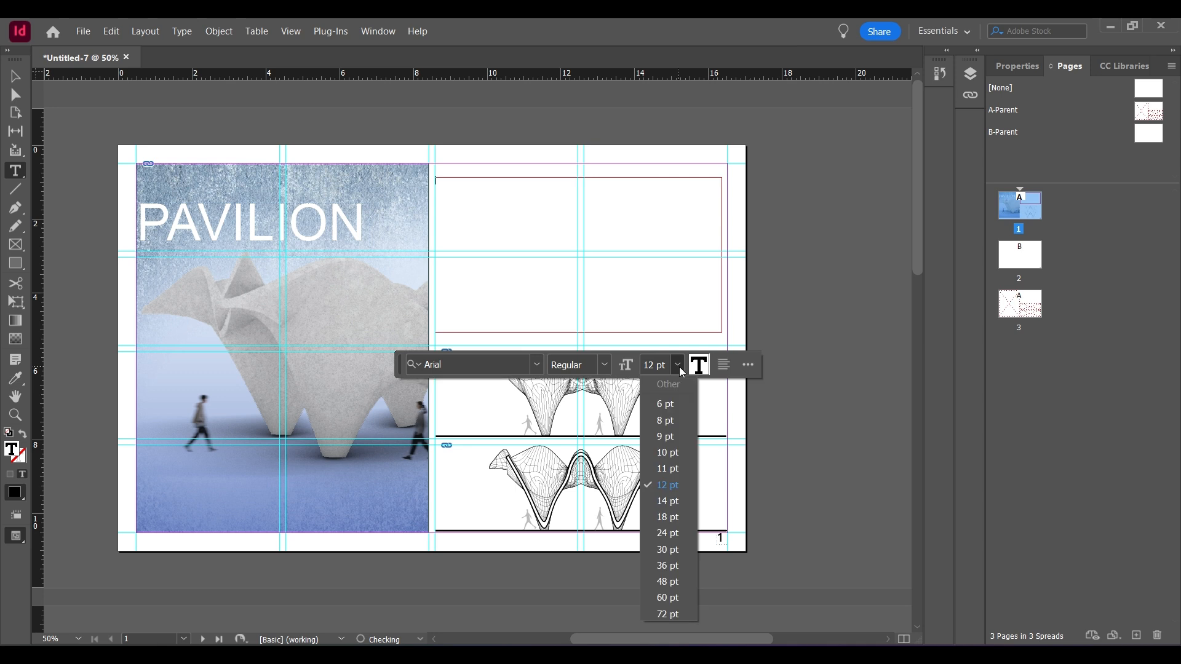
{"action": "left_click", "coordinate": [669, 517]}
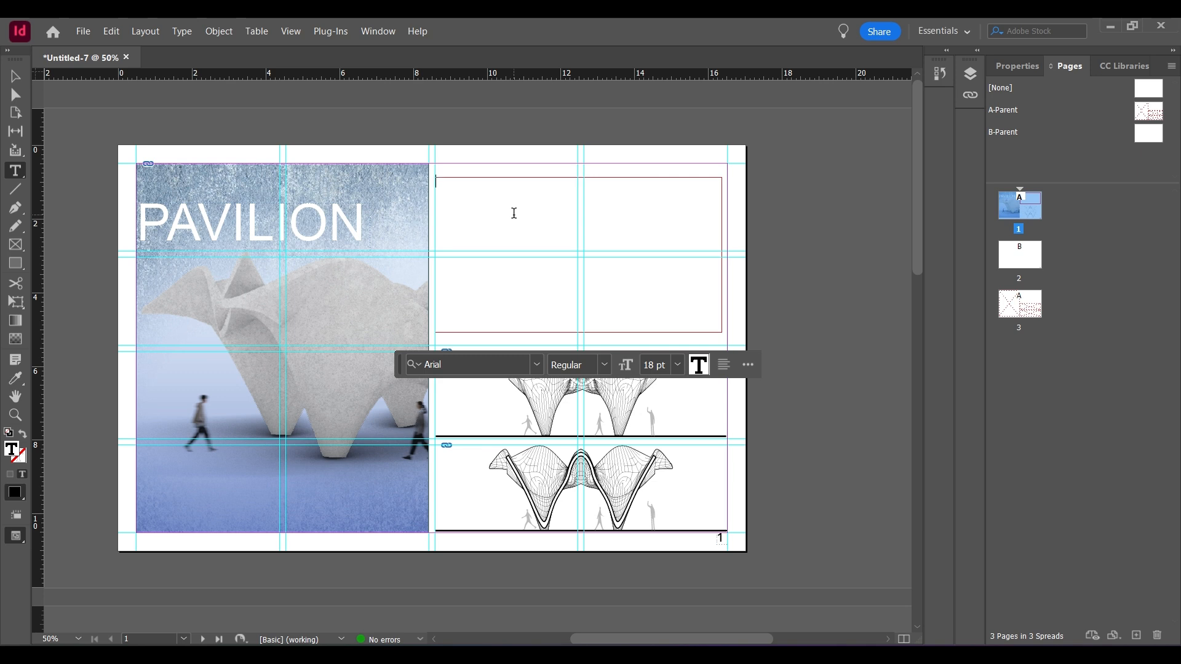
Step: Try filling the empty text frame with placeholder text, and undo the fill
{"action": "left_click", "coordinate": [1020, 69]}
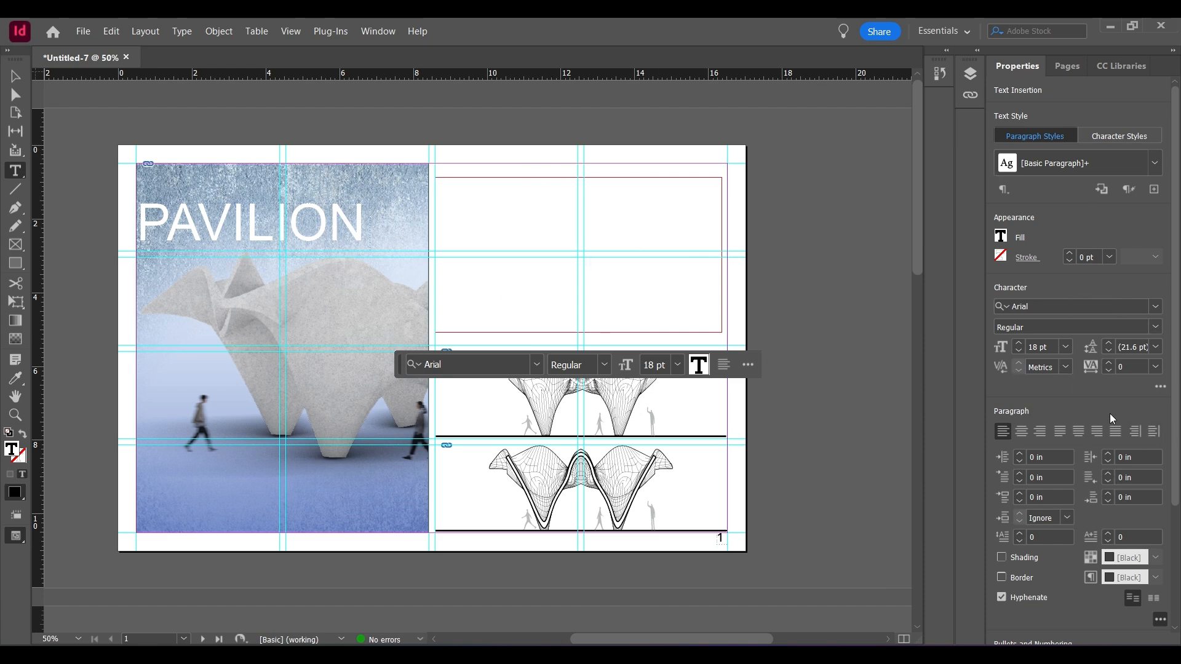
{"action": "scroll", "coordinate": [1111, 416], "scroll_direction": "down", "scroll_amount": 3}
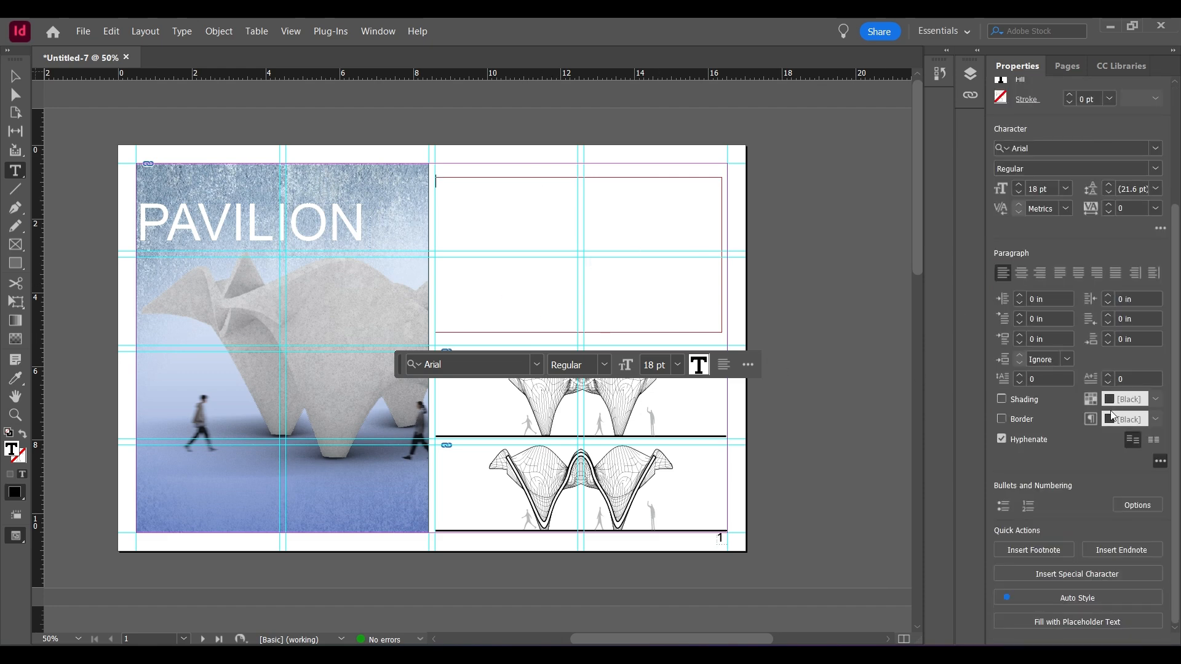
{"action": "left_click", "coordinate": [1056, 623]}
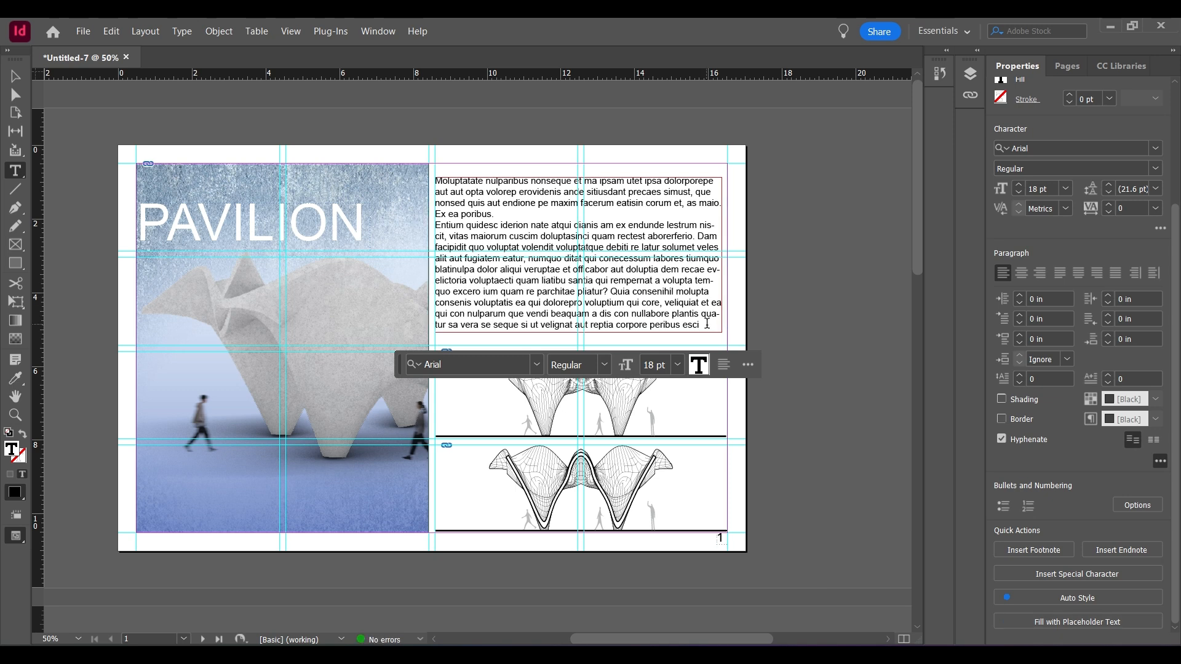
{"action": "key", "text": "ctrl+z"}
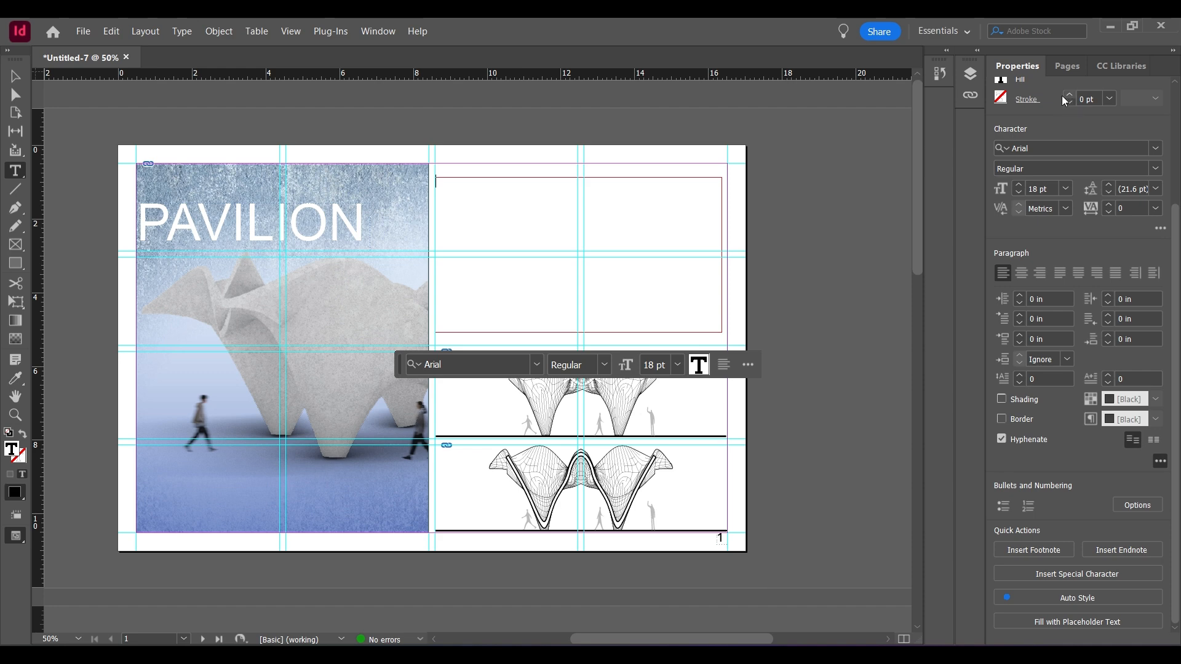
Step: Fill the empty text frame above the elevation with placeholder text
{"action": "right_click", "coordinate": [499, 203]}
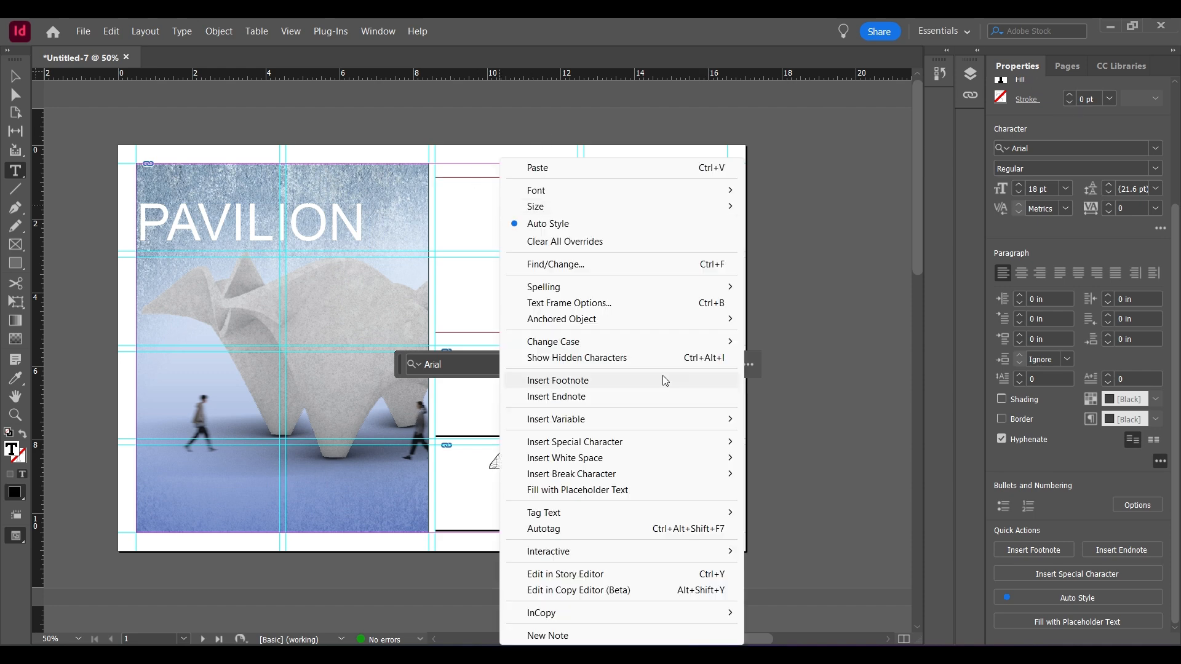
{"action": "left_click", "coordinate": [621, 498]}
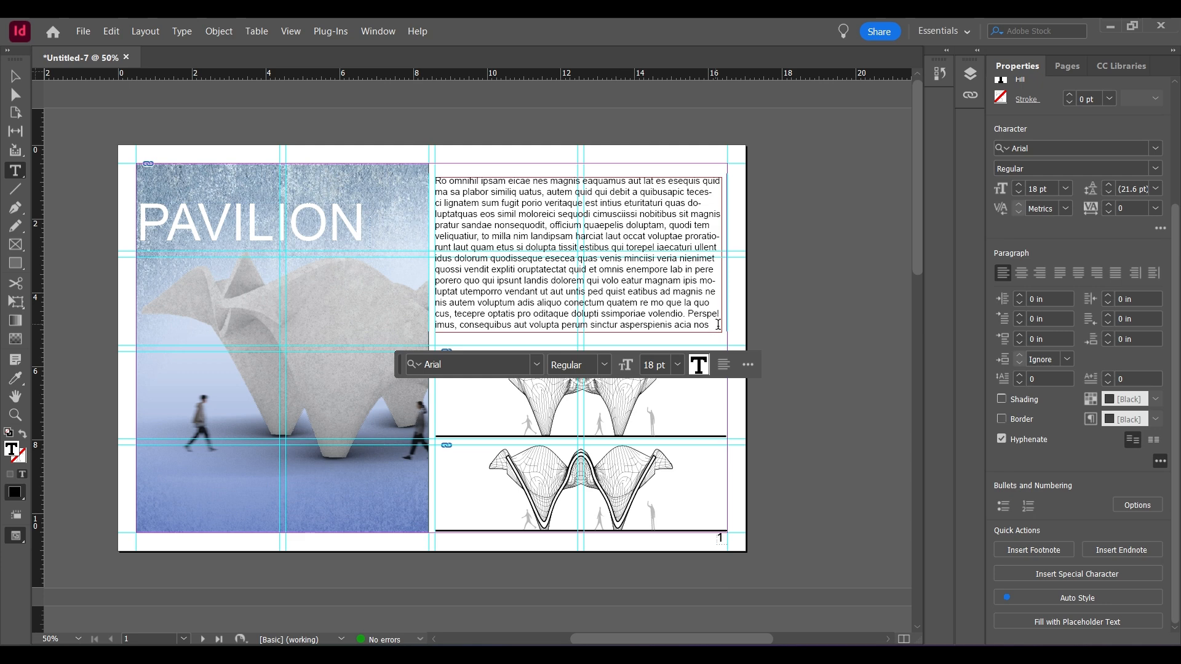
{"action": "key", "text": "Escape"}
{"action": "left_click", "coordinate": [816, 260]}
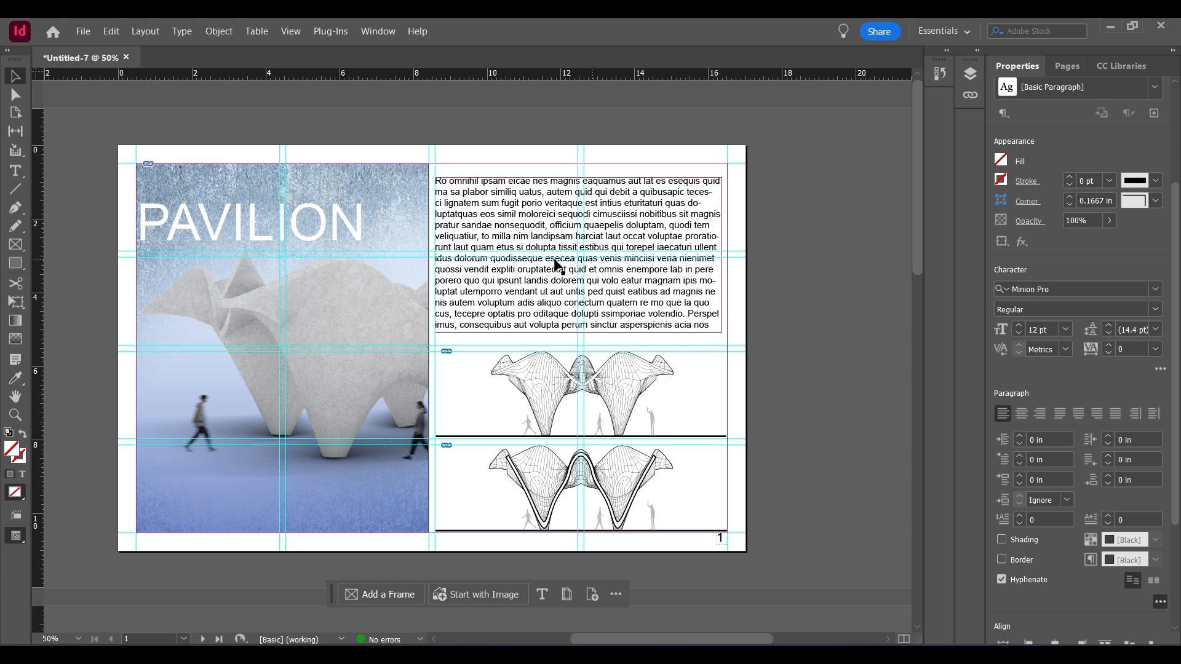
Step: Move the filled text frame slightly, to about X 8.65 in and Y 0.94 in on page 1
{"action": "left_click", "coordinate": [640, 230]}
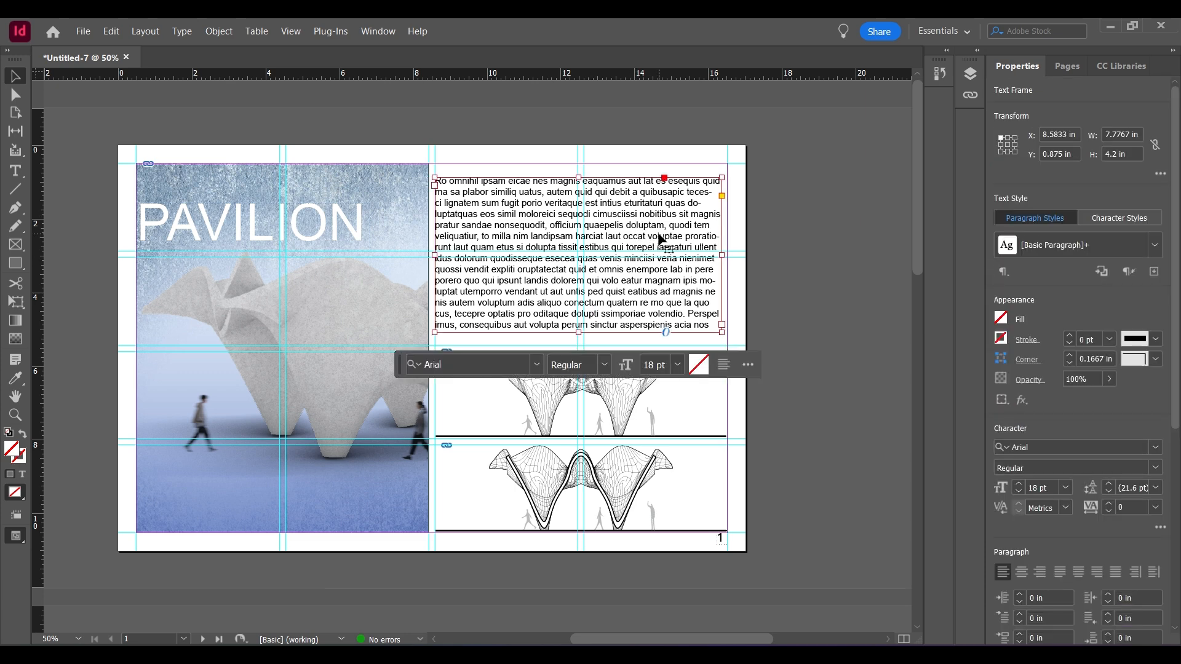
{"action": "left_click_drag", "start_coordinate": [645, 292], "coordinate": [643, 297]}
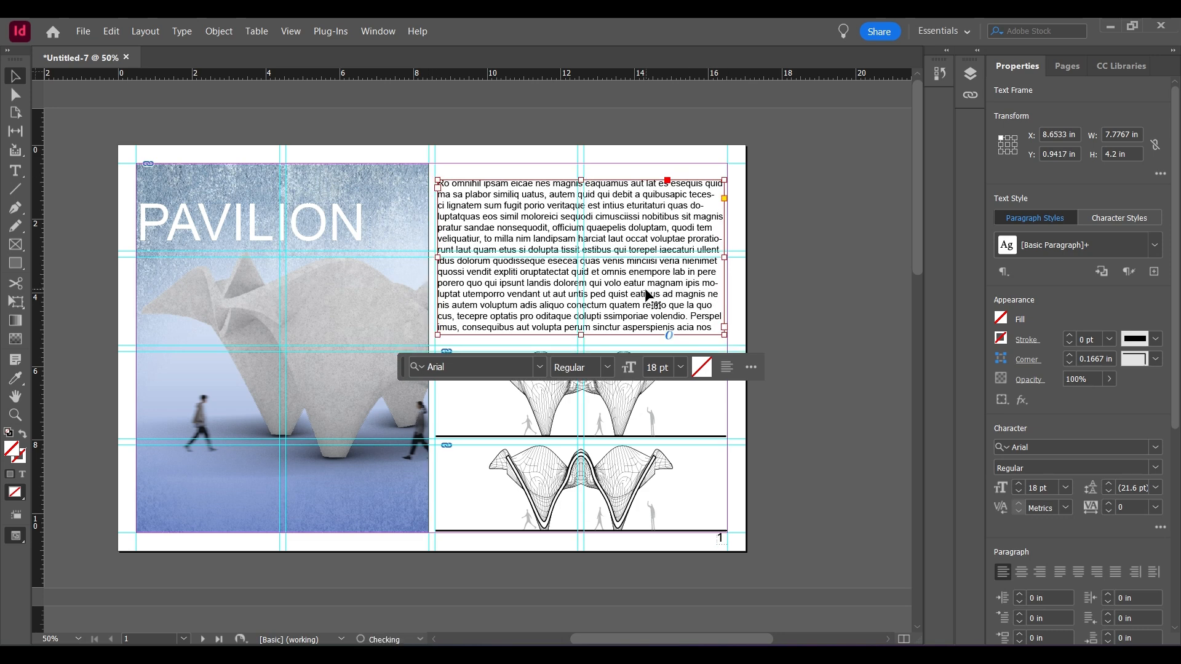
{"action": "left_click", "coordinate": [773, 278]}
Step: Set the text frame's inset spacing to 0.125 in on all four sides
{"action": "right_click", "coordinate": [611, 291]}
{"action": "left_click", "coordinate": [611, 292]}
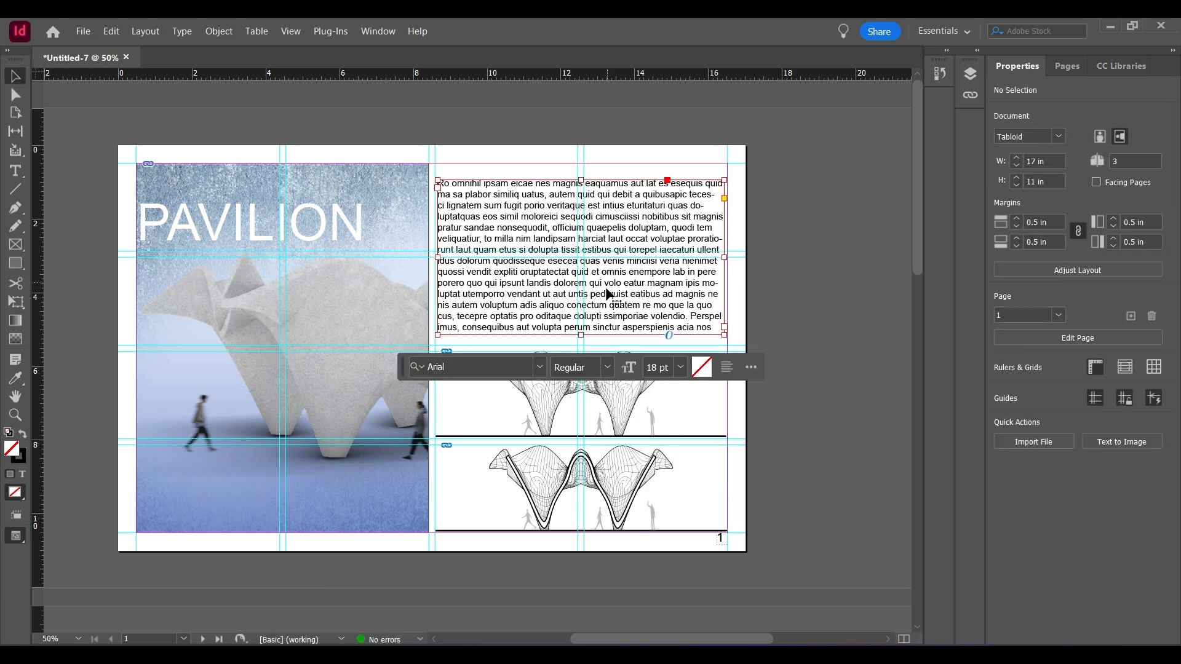
{"action": "right_click", "coordinate": [609, 293]}
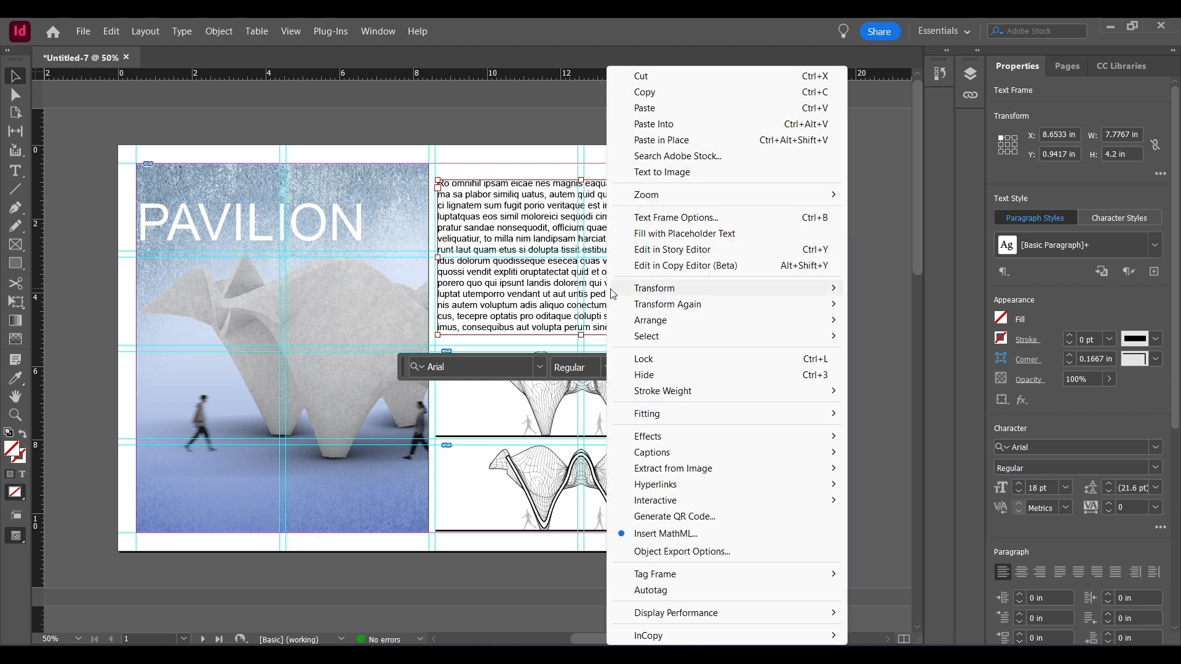
{"action": "left_click", "coordinate": [676, 218]}
{"action": "left_click_drag", "start_coordinate": [393, 150], "coordinate": [268, 155]}
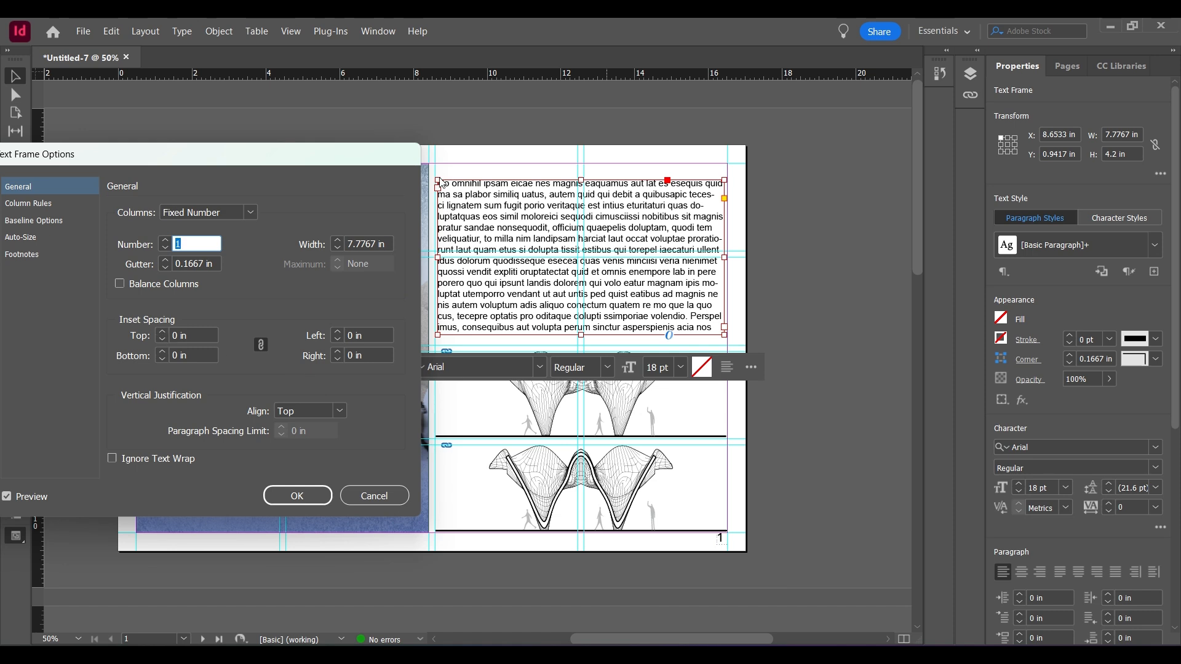
{"action": "left_click", "coordinate": [163, 332]}
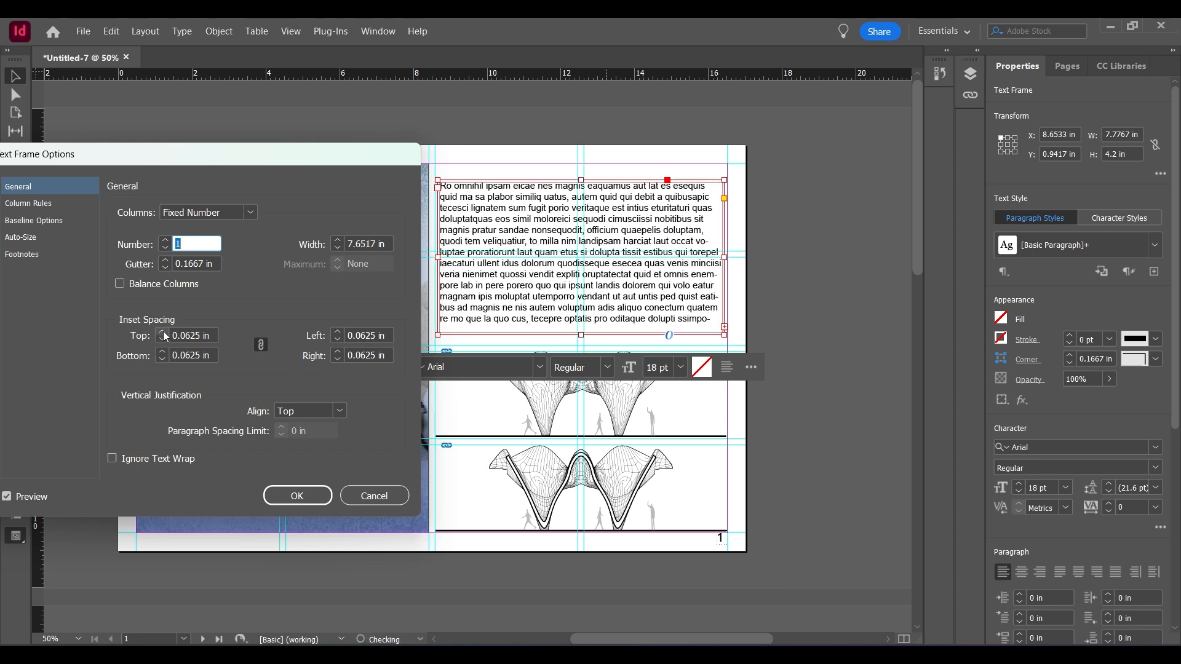
{"action": "left_click", "coordinate": [163, 333]}
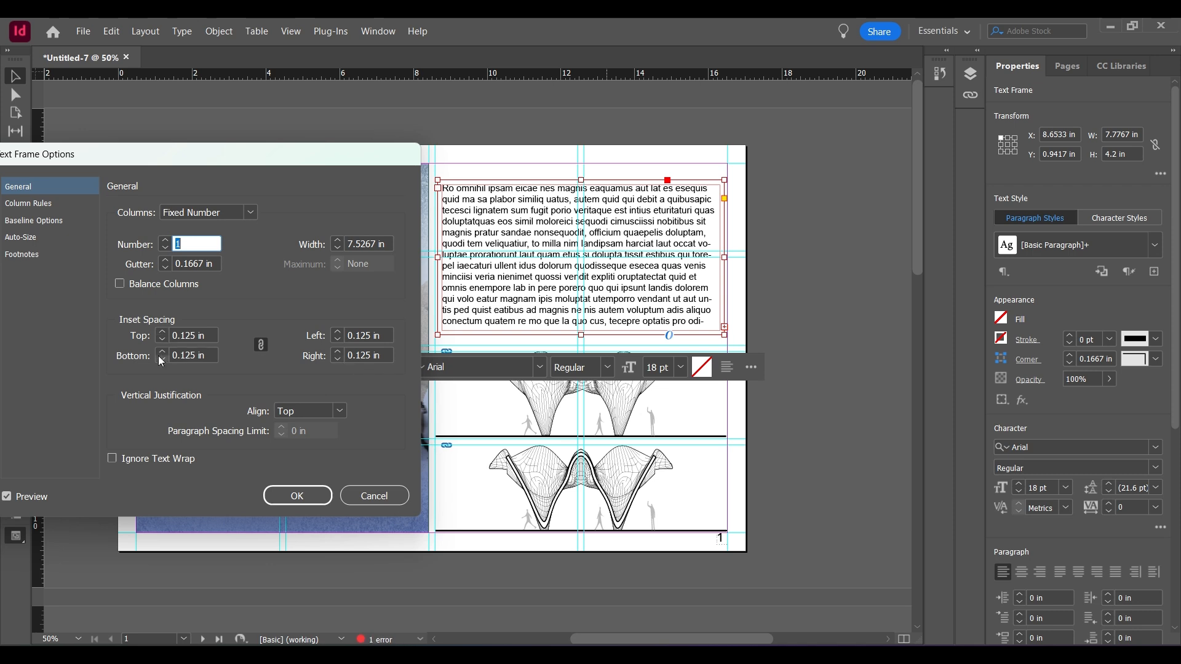
{"action": "left_click", "coordinate": [162, 338]}
{"action": "left_click", "coordinate": [163, 333]}
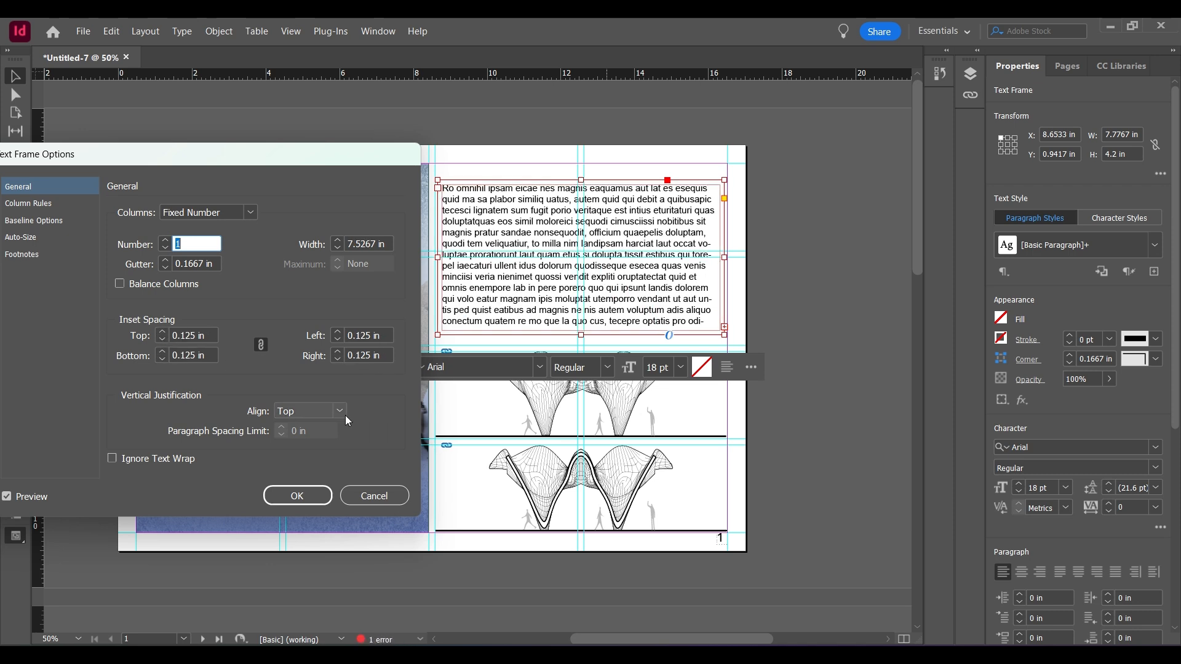
Step: Compare the vertical justification options for the text frame and set the alignment to Center
{"action": "left_click", "coordinate": [332, 444]}
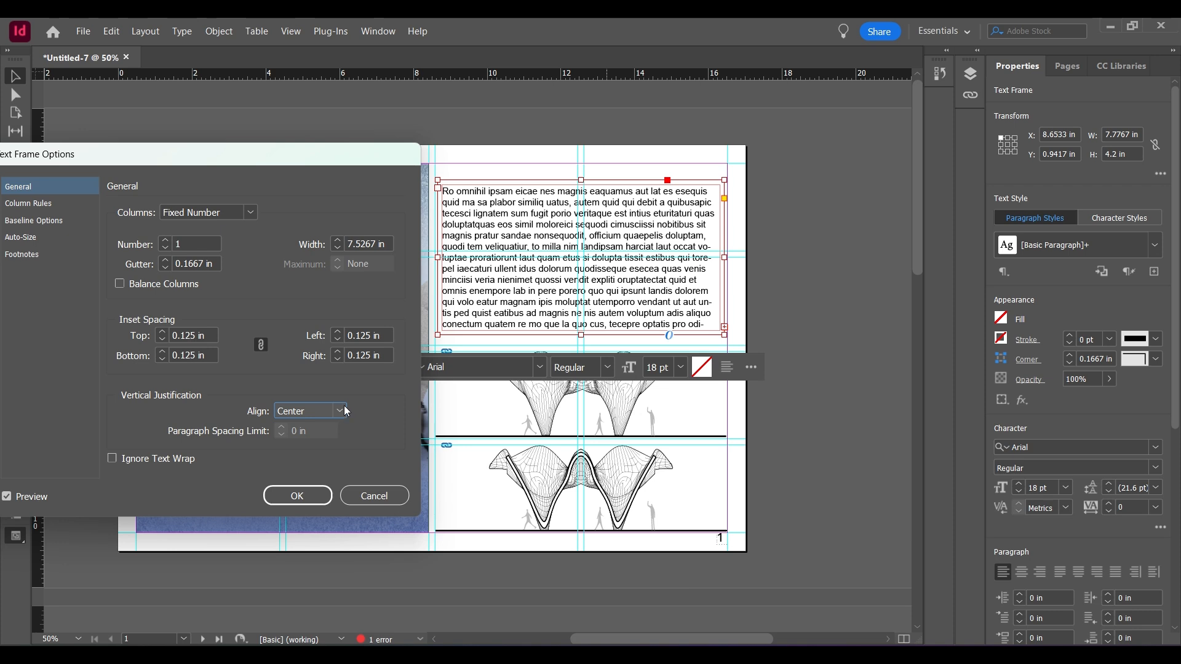
{"action": "left_click", "coordinate": [344, 408]}
{"action": "left_click", "coordinate": [335, 463]}
{"action": "left_click", "coordinate": [343, 410]}
{"action": "left_click", "coordinate": [326, 426]}
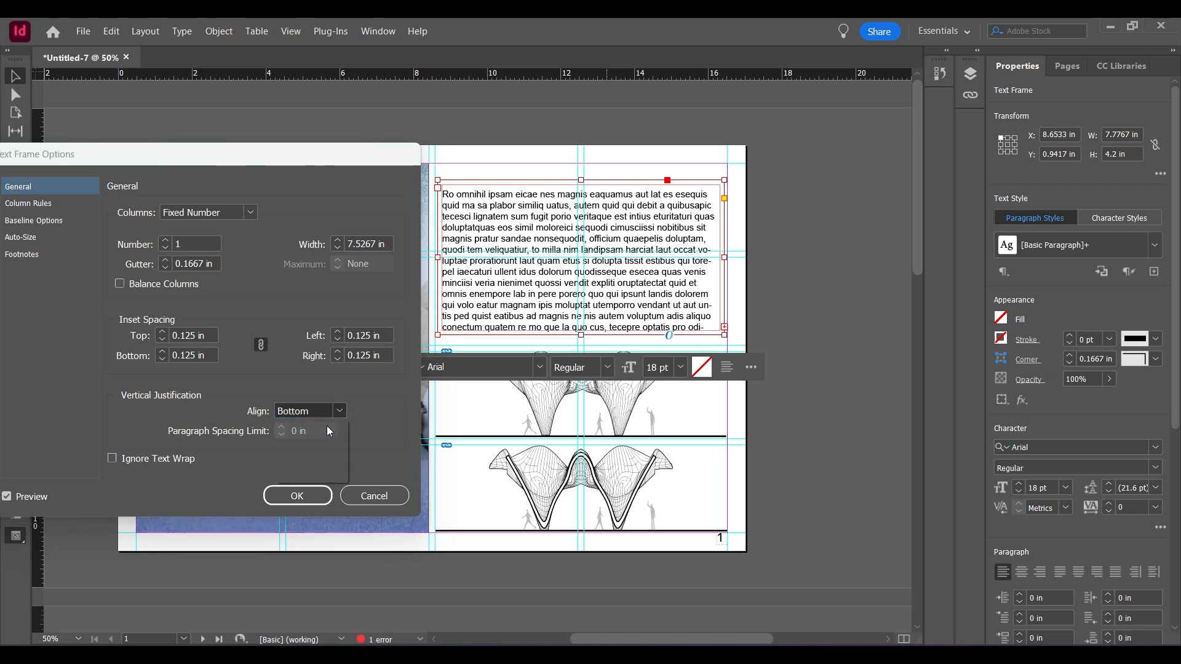
{"action": "left_click", "coordinate": [335, 412]}
{"action": "left_click", "coordinate": [323, 445]}
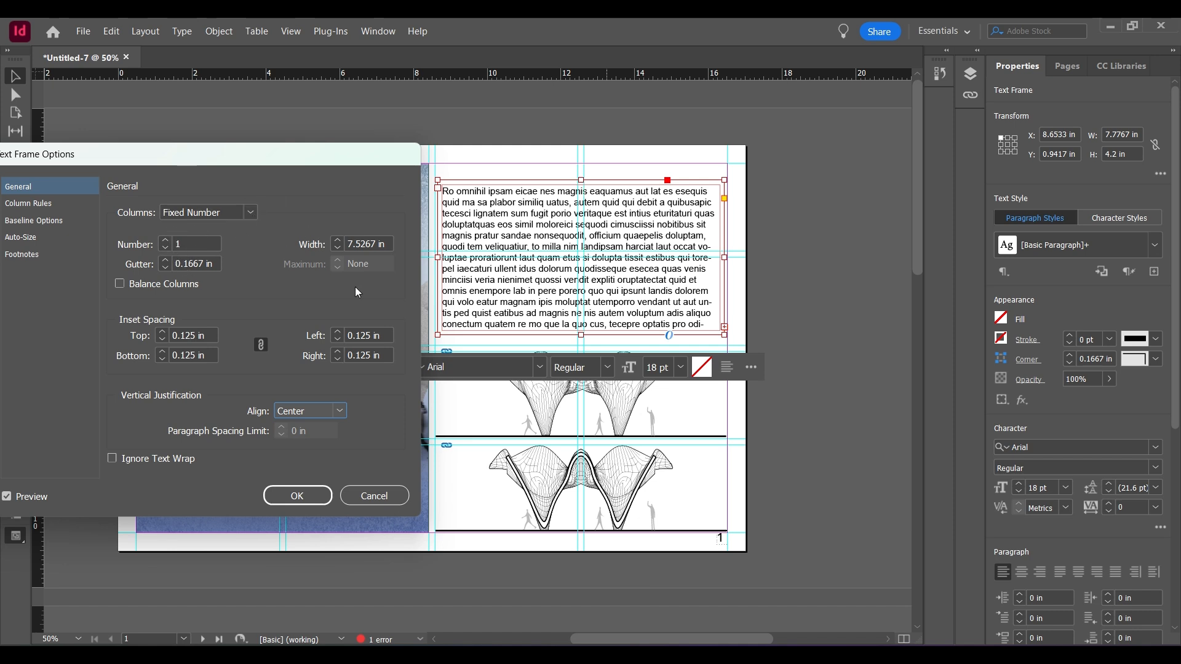
Step: Divide the text frame into 2 columns and apply the text frame options
{"action": "left_click", "coordinate": [169, 243]}
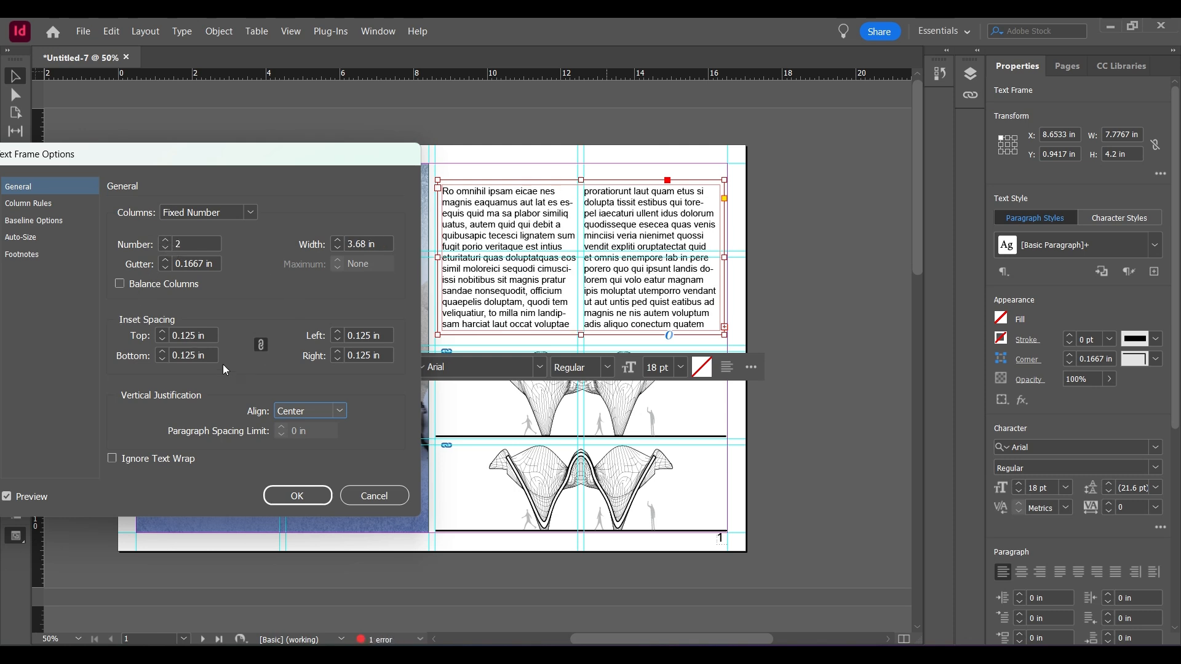
{"action": "left_click_drag", "start_coordinate": [213, 160], "coordinate": [291, 163]}
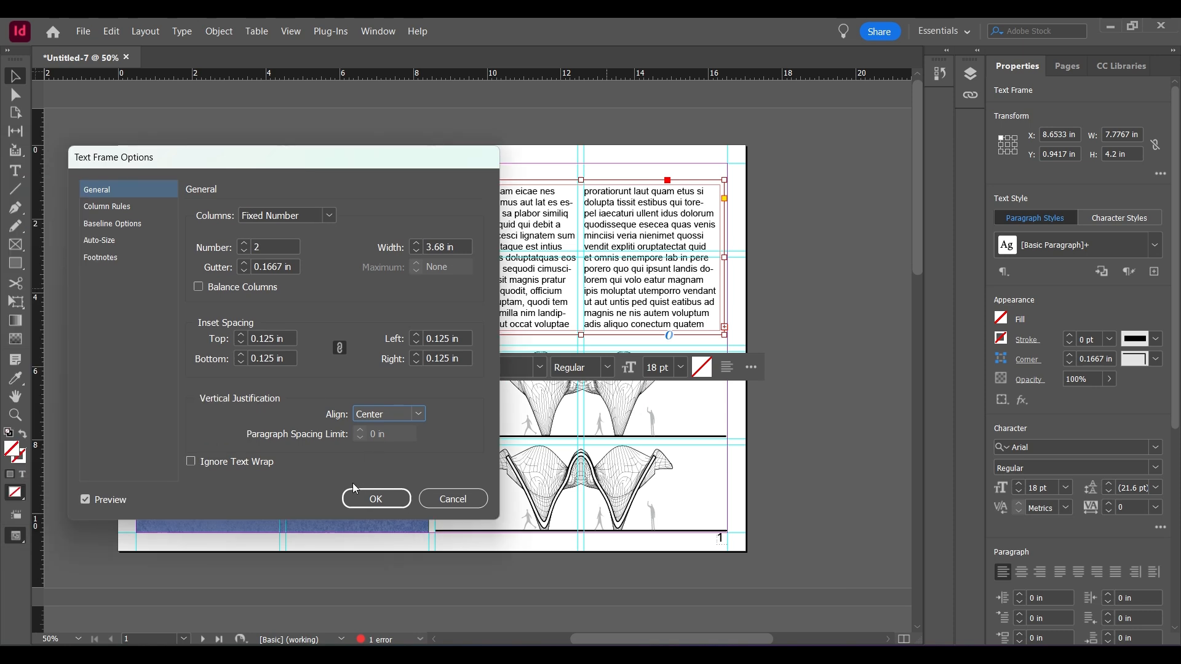
{"action": "left_click", "coordinate": [375, 501]}
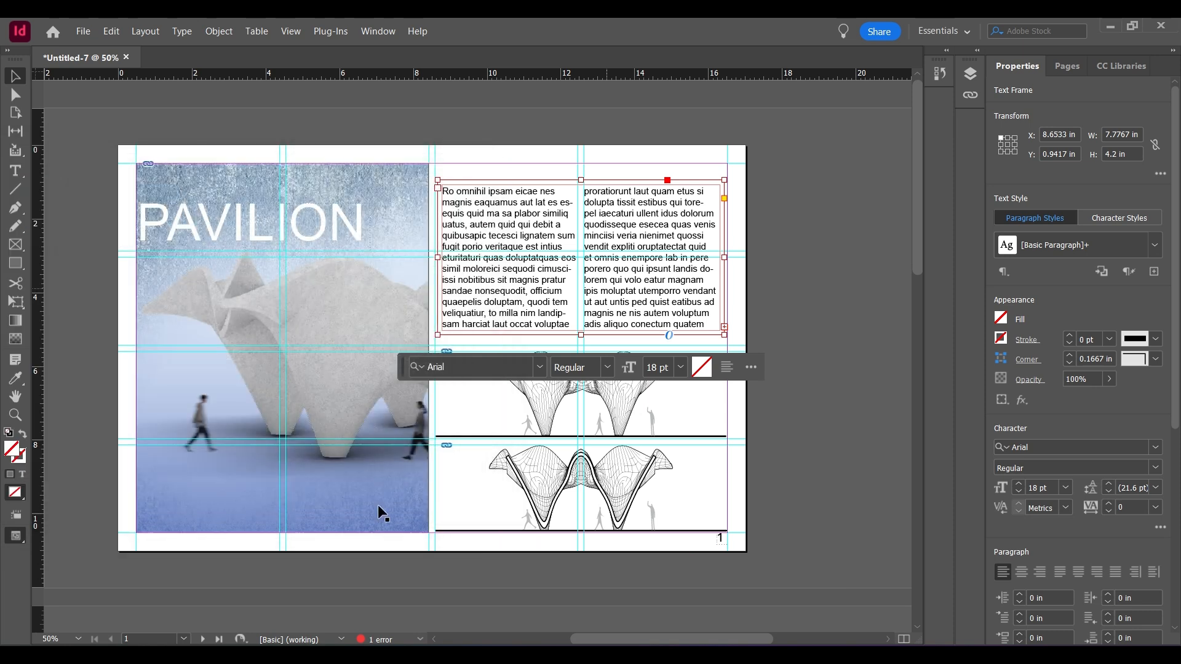
{"action": "left_click", "coordinate": [786, 326]}
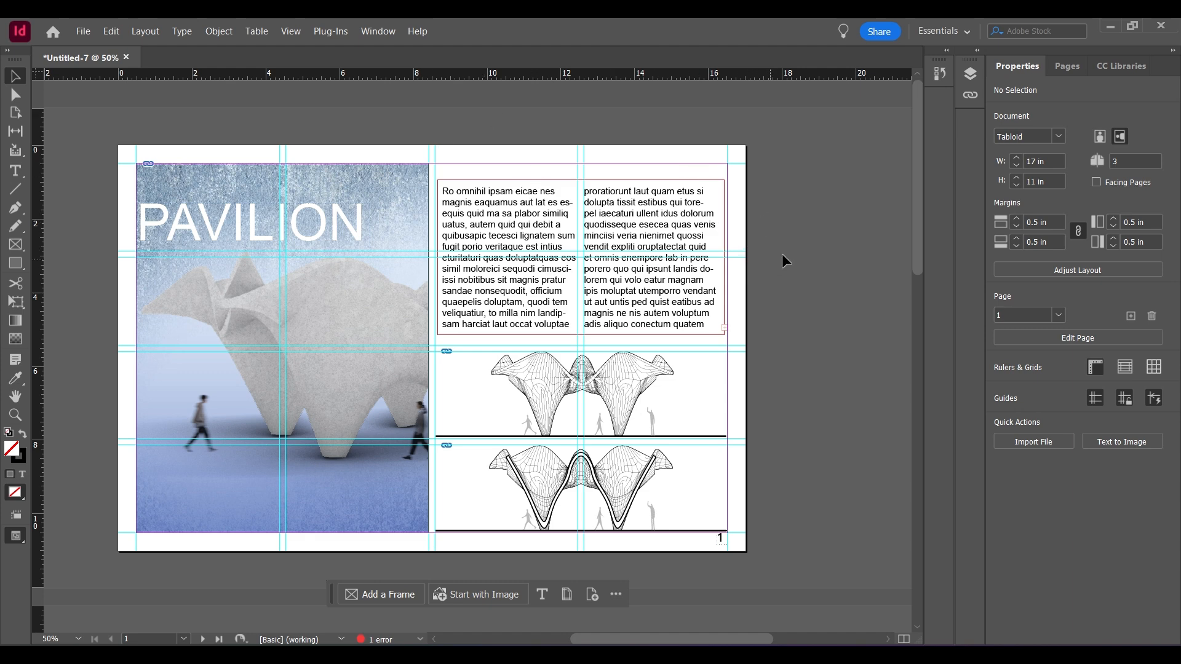
Step: Move the placeholder text frame from the Images layer to the Texts layer
{"action": "left_click", "coordinate": [671, 226]}
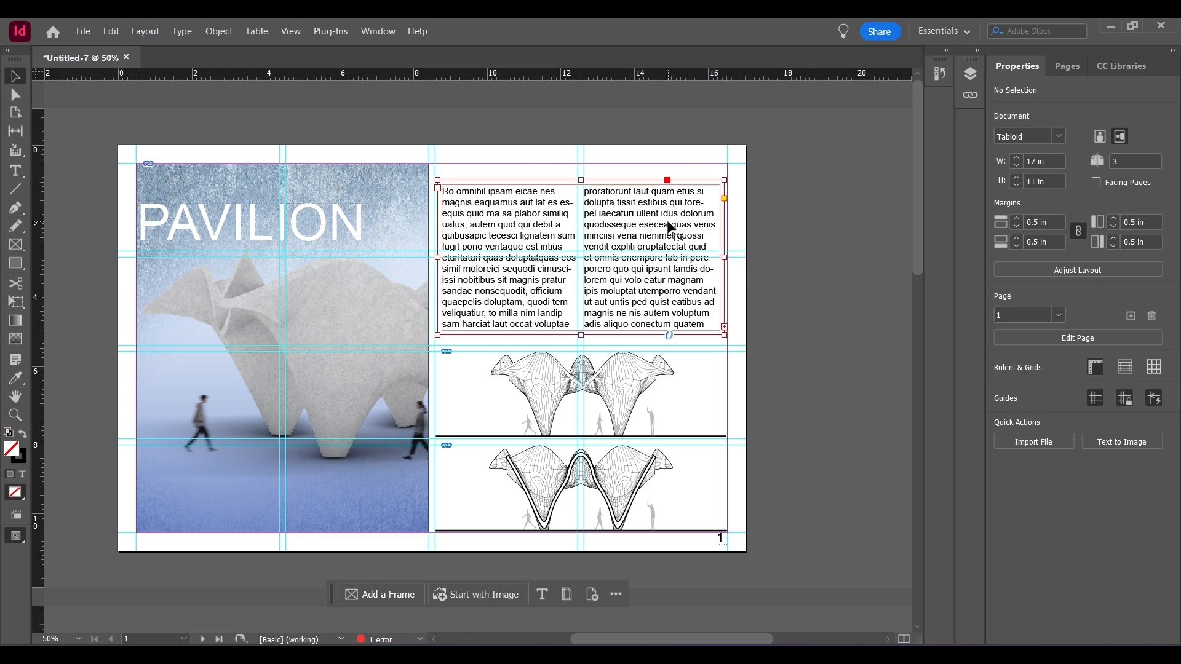
{"action": "left_click", "coordinate": [976, 78]}
{"action": "left_click", "coordinate": [815, 105]}
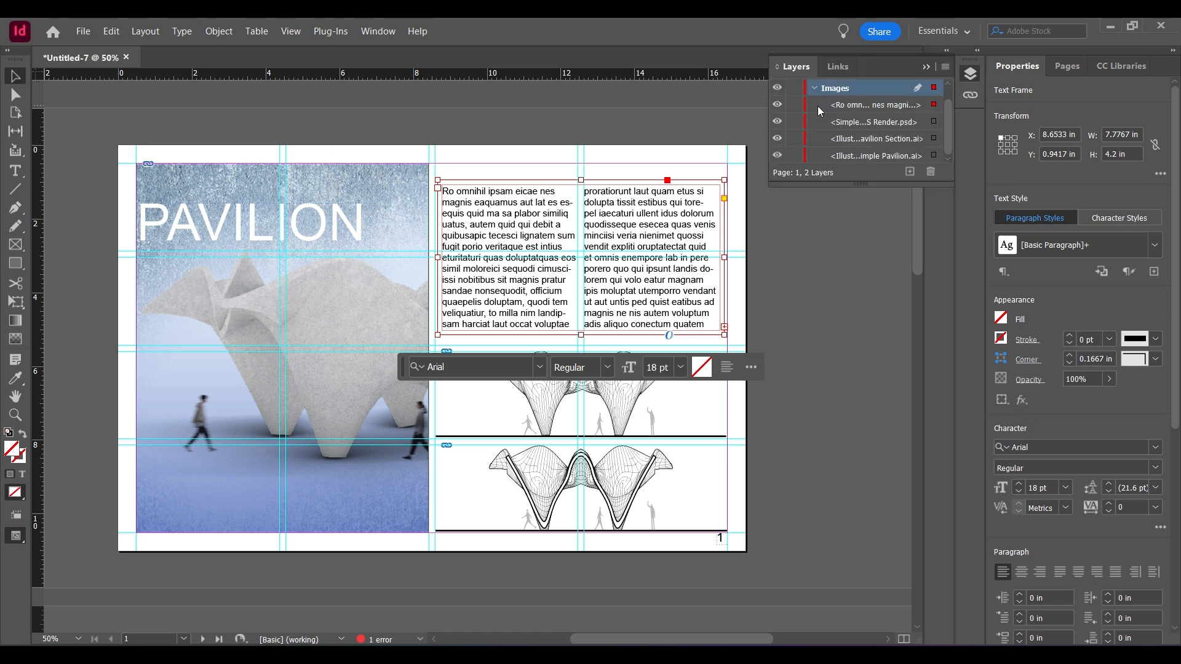
{"action": "left_click", "coordinate": [862, 120]}
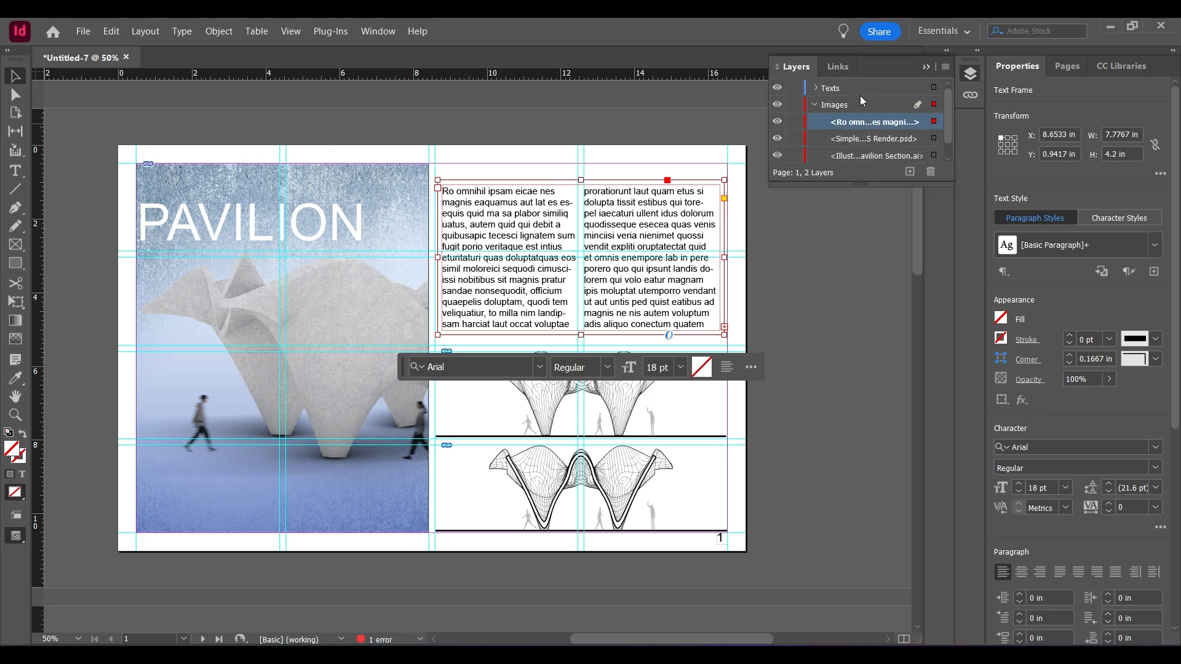
{"action": "left_click_drag", "start_coordinate": [862, 120], "coordinate": [860, 95]}
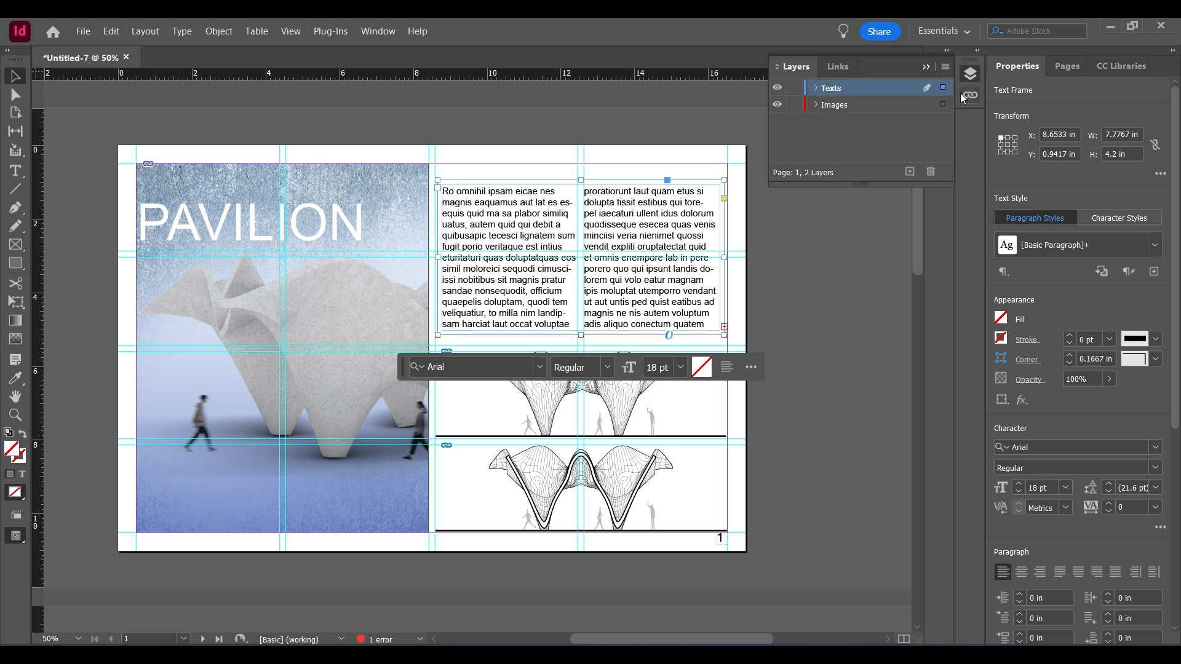
{"action": "left_click", "coordinate": [924, 70]}
{"action": "left_click", "coordinate": [762, 280]}
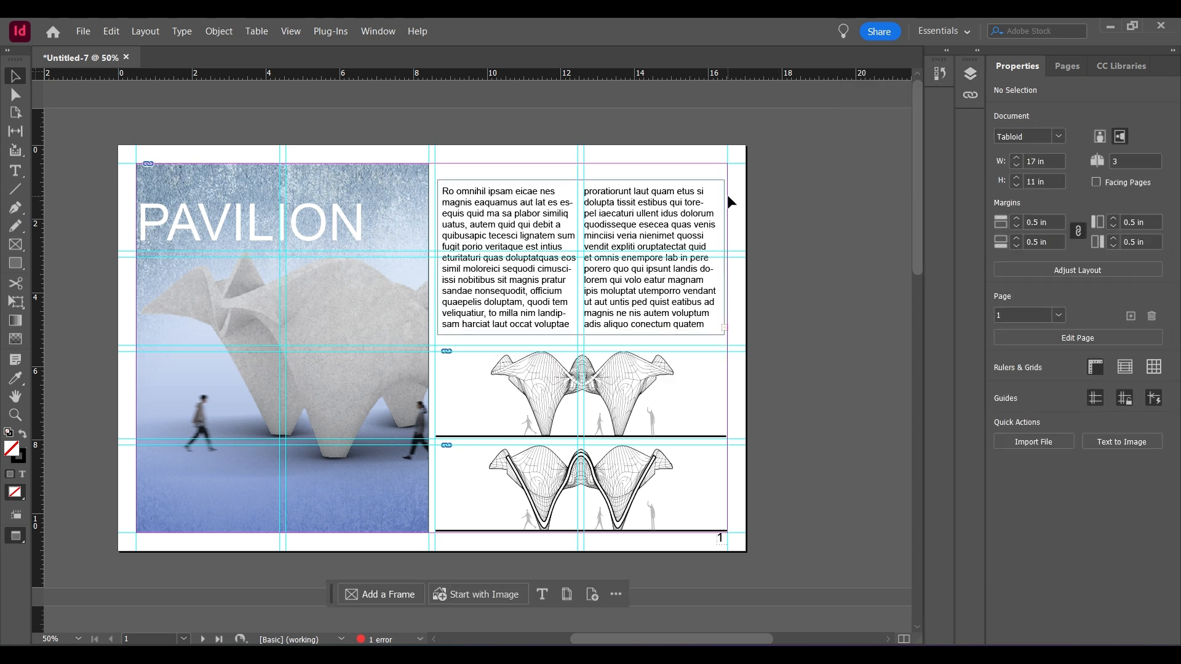
Step: Preview page 1 without guides and frame edges, and return to the normal view
{"action": "key", "text": "w"}
{"action": "mouse_move", "coordinate": [726, 640]}
{"action": "left_mouse_down"}
{"action": "mouse_move", "coordinate": [693, 640]}
{"action": "mouse_move", "coordinate": [705, 640]}
{"action": "left_mouse_up"}
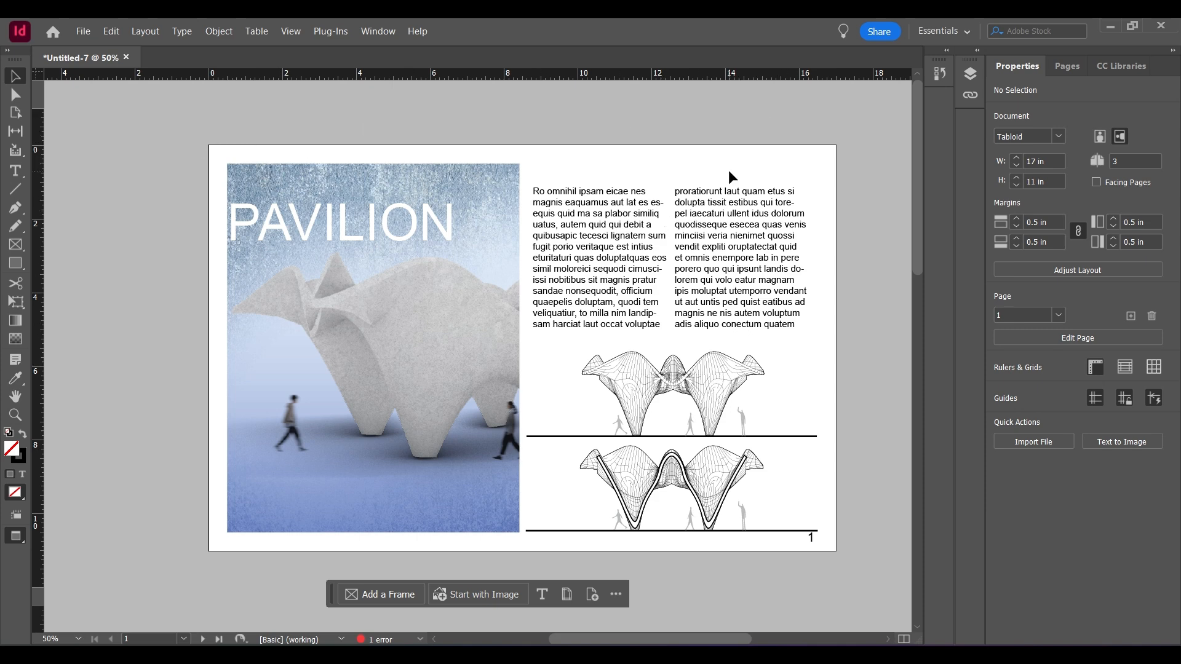
{"action": "key", "text": "w"}
{"action": "key", "text": "w"}
{"action": "key", "text": "w"}
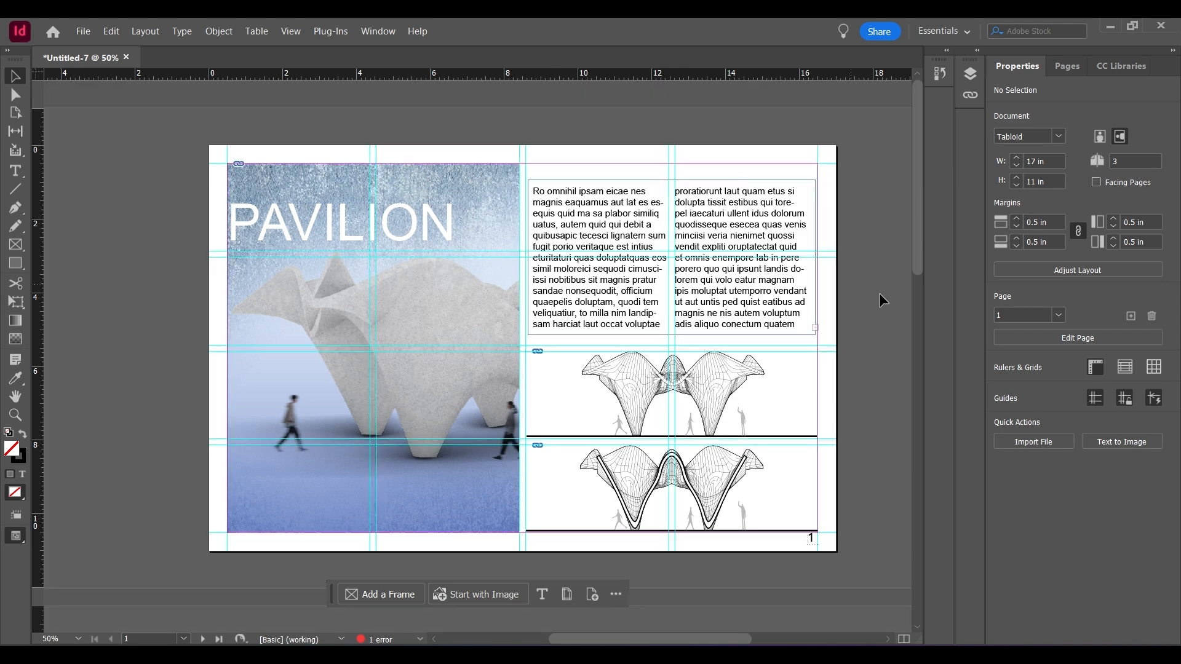
Step: Open the B-Parent page for editing
{"action": "left_click", "coordinate": [1066, 66]}
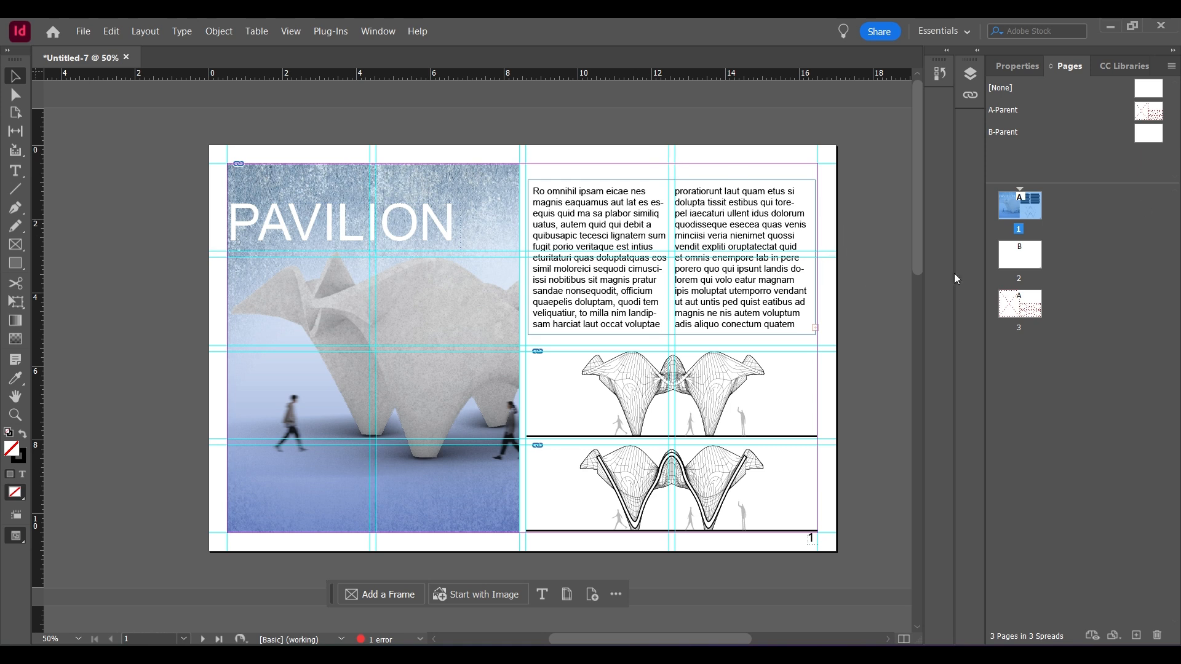
{"action": "left_click", "coordinate": [1147, 136]}
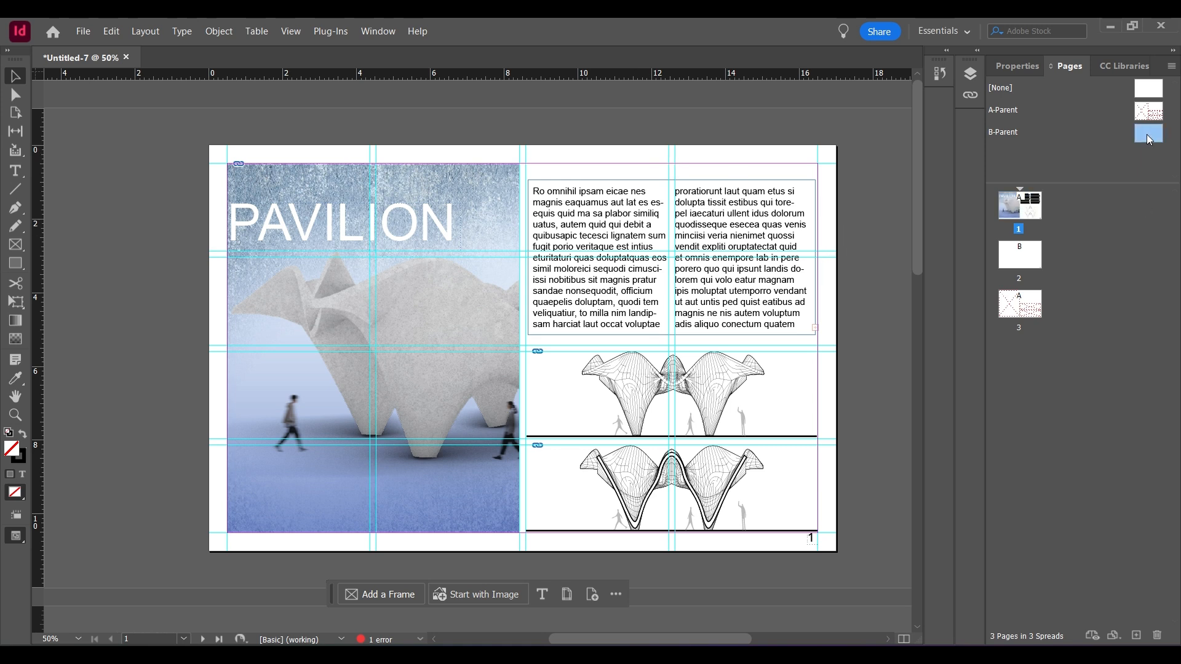
{"action": "double_click", "coordinate": [1149, 139]}
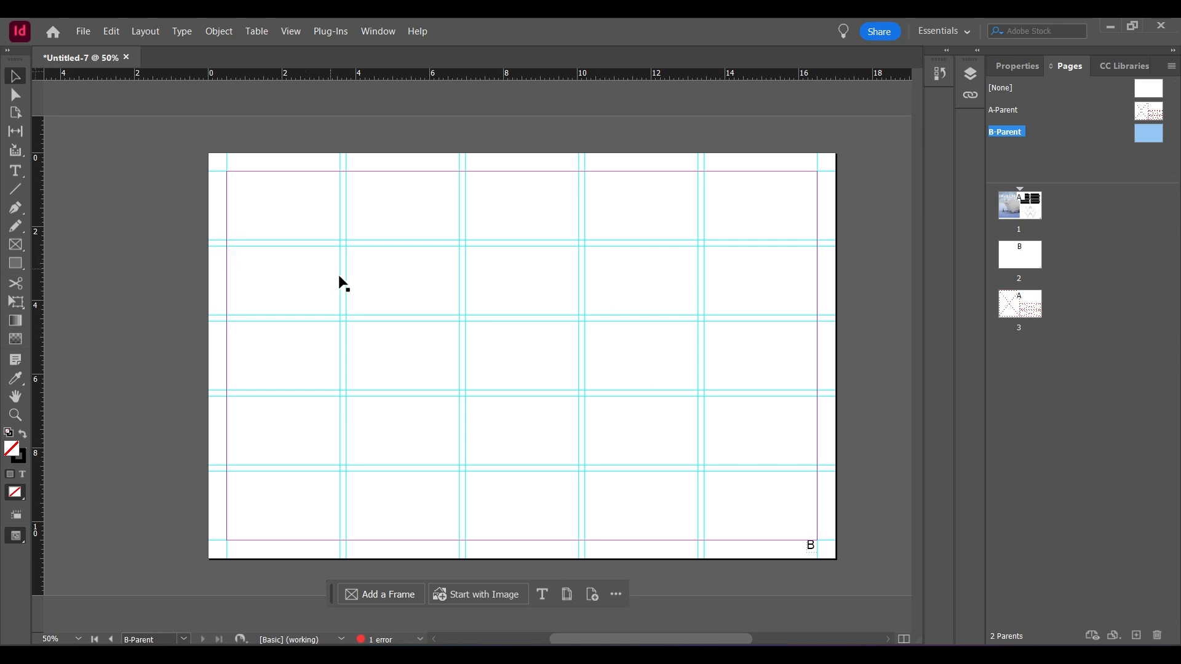
Step: Choose the Rectangle tool and set its fill to a teal blue
{"action": "left_click", "coordinate": [14, 262]}
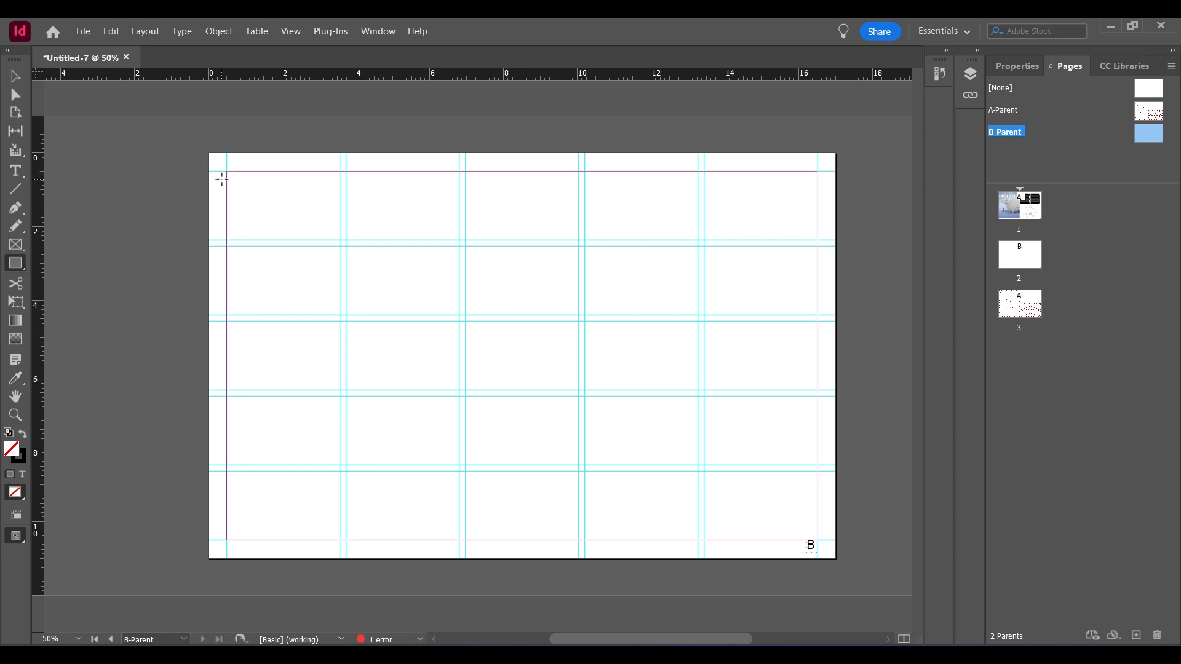
{"action": "double_click", "coordinate": [12, 449]}
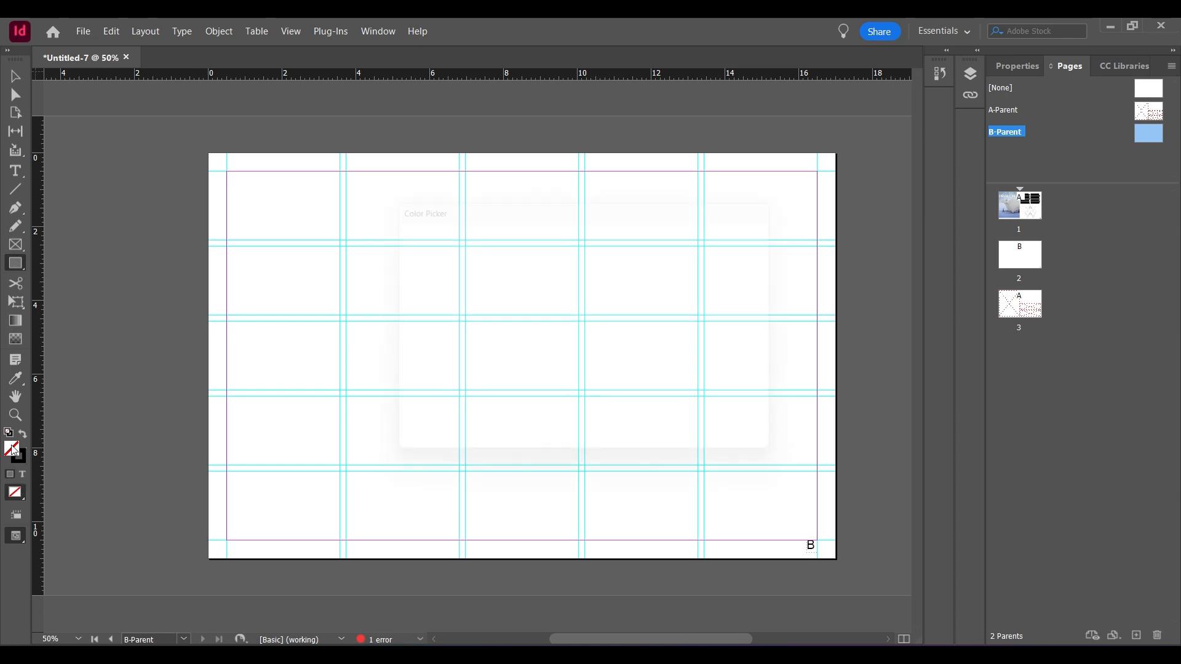
{"action": "mouse_move", "coordinate": [474, 343]}
{"action": "left_mouse_down"}
{"action": "mouse_move", "coordinate": [490, 385]}
{"action": "mouse_move", "coordinate": [493, 296]}
{"action": "mouse_move", "coordinate": [506, 353]}
{"action": "left_mouse_up"}
{"action": "left_click", "coordinate": [738, 232]}
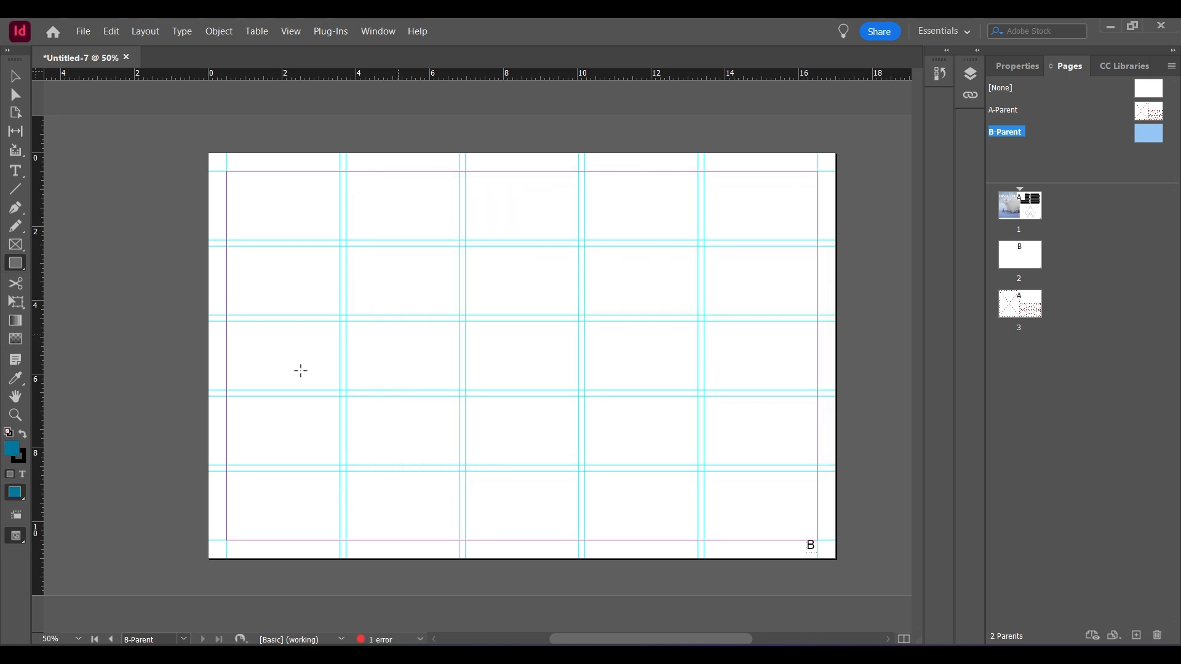
{"action": "double_click", "coordinate": [16, 460]}
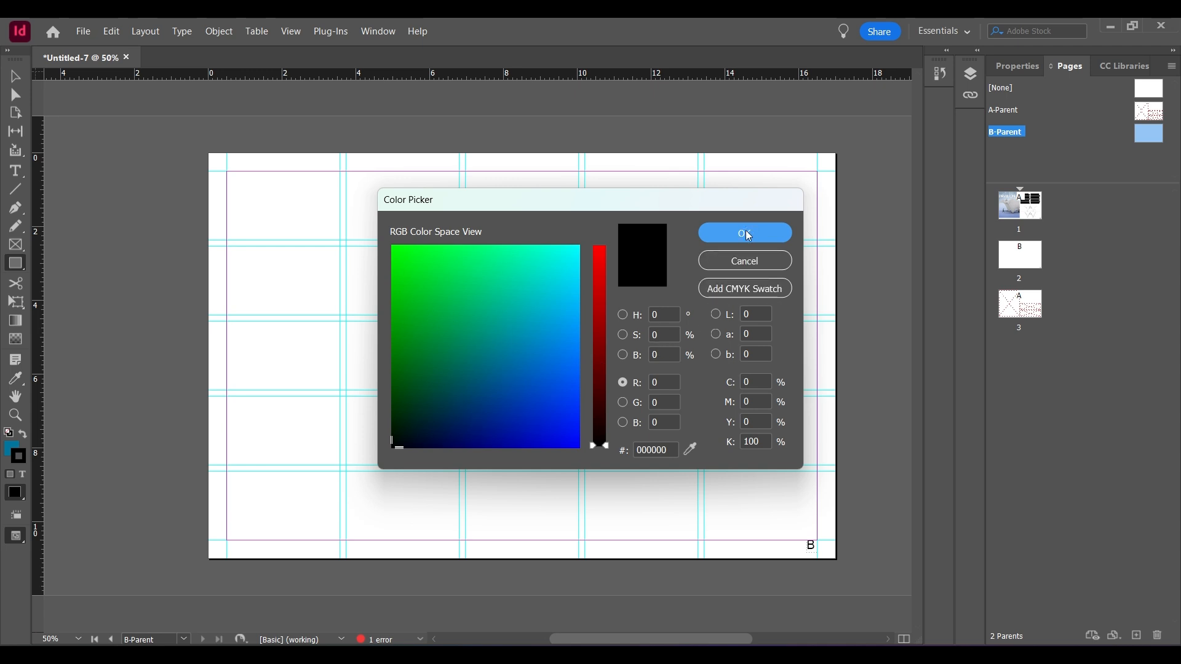
{"action": "left_click", "coordinate": [753, 232]}
{"action": "double_click", "coordinate": [22, 459]}
{"action": "left_click", "coordinate": [736, 233]}
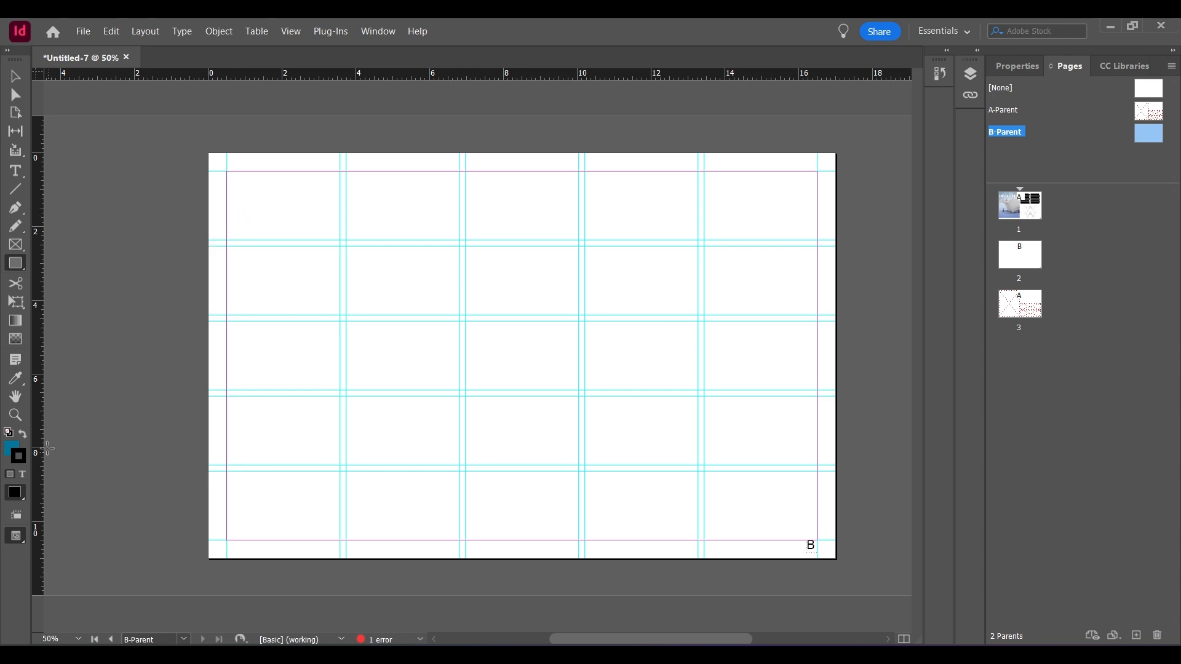
Step: Set the stroke colour to None while keeping the teal blue fill
{"action": "left_click", "coordinate": [13, 451]}
{"action": "left_click", "coordinate": [22, 457]}
{"action": "left_click", "coordinate": [16, 501]}
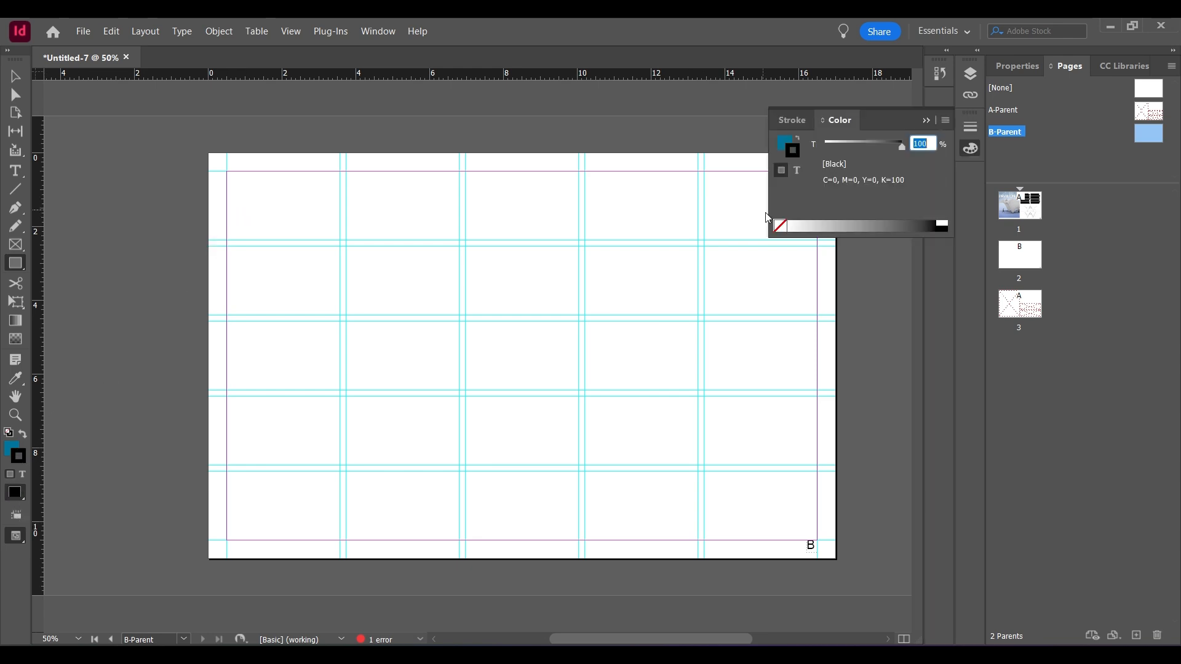
{"action": "left_click", "coordinate": [780, 226]}
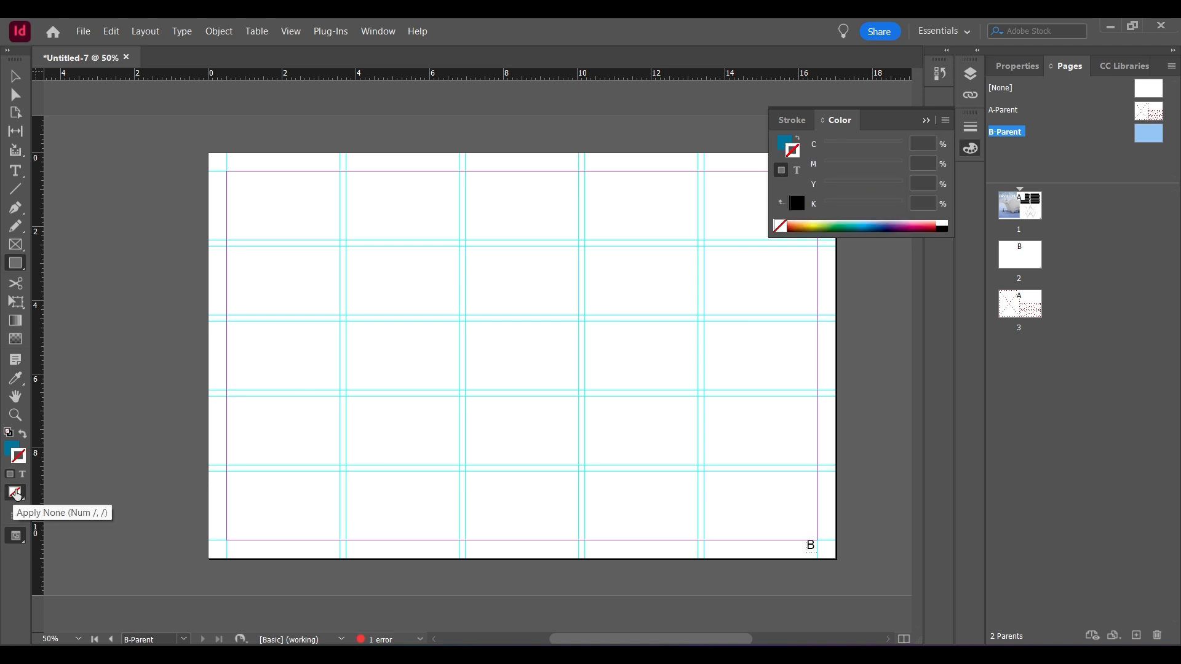
Step: Draw a teal blue rectangle filling the first column's cell in the top row of the B-Parent grid
{"action": "left_click", "coordinate": [927, 120]}
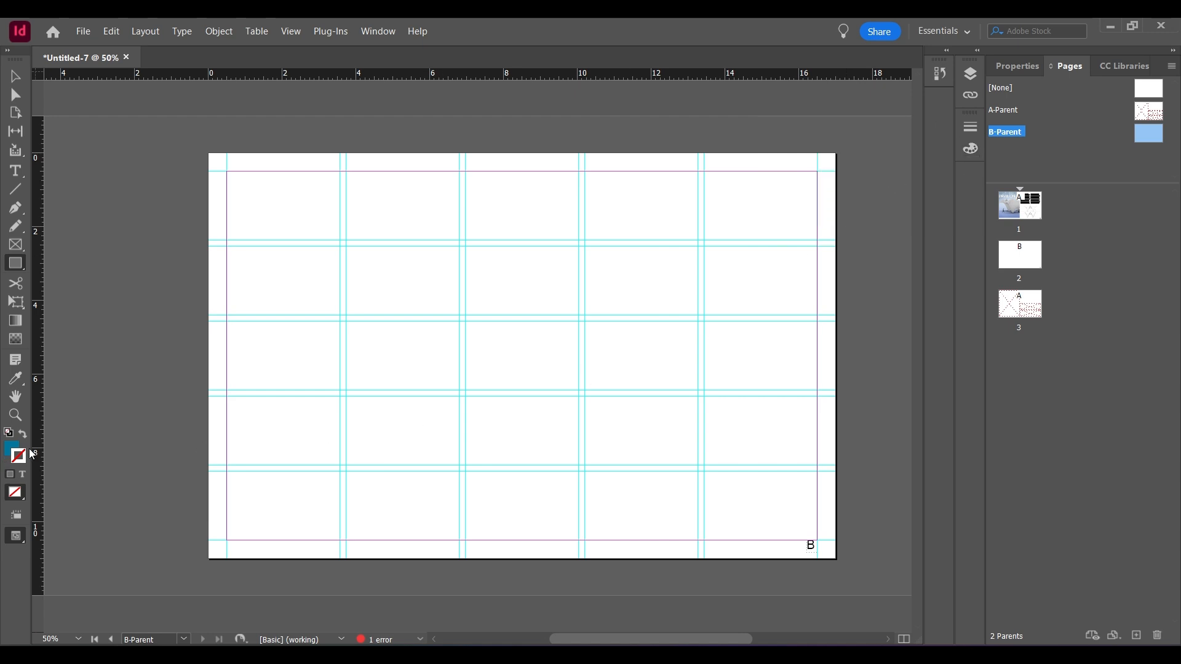
{"action": "left_click", "coordinate": [10, 452]}
{"action": "mouse_move", "coordinate": [232, 174]}
{"action": "left_mouse_down"}
{"action": "mouse_move", "coordinate": [304, 202]}
{"action": "mouse_move", "coordinate": [340, 240]}
{"action": "left_mouse_up"}
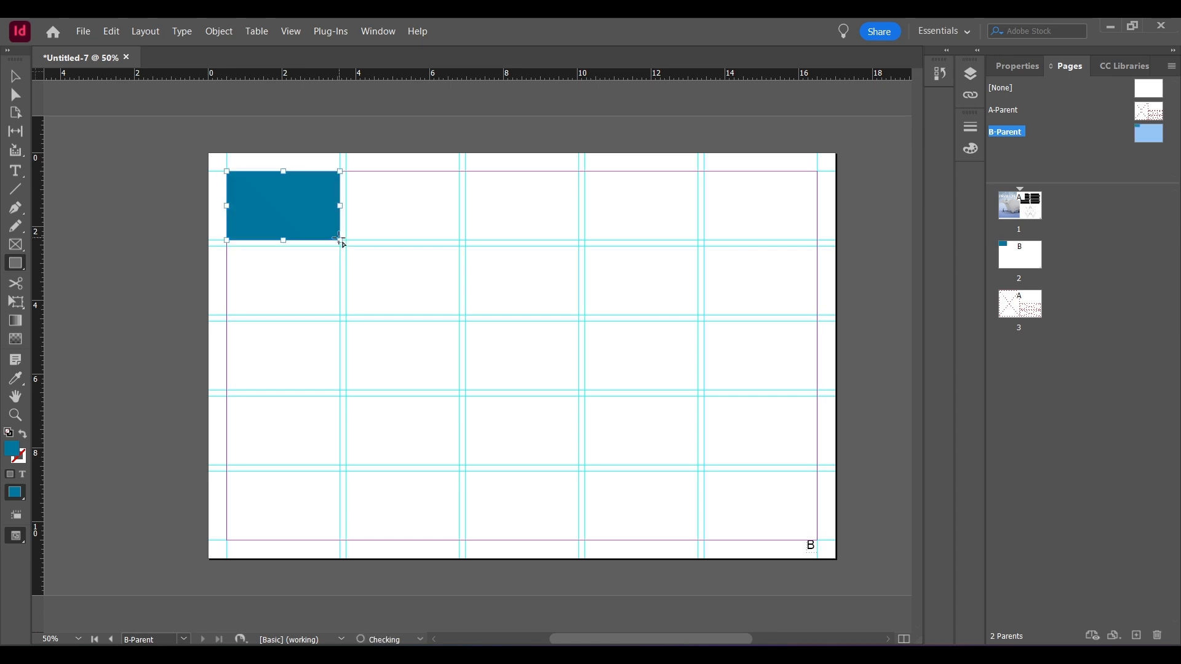
Step: Copy the teal rectangle across the top row so that all five columns are filled
{"action": "key", "text": "v"}
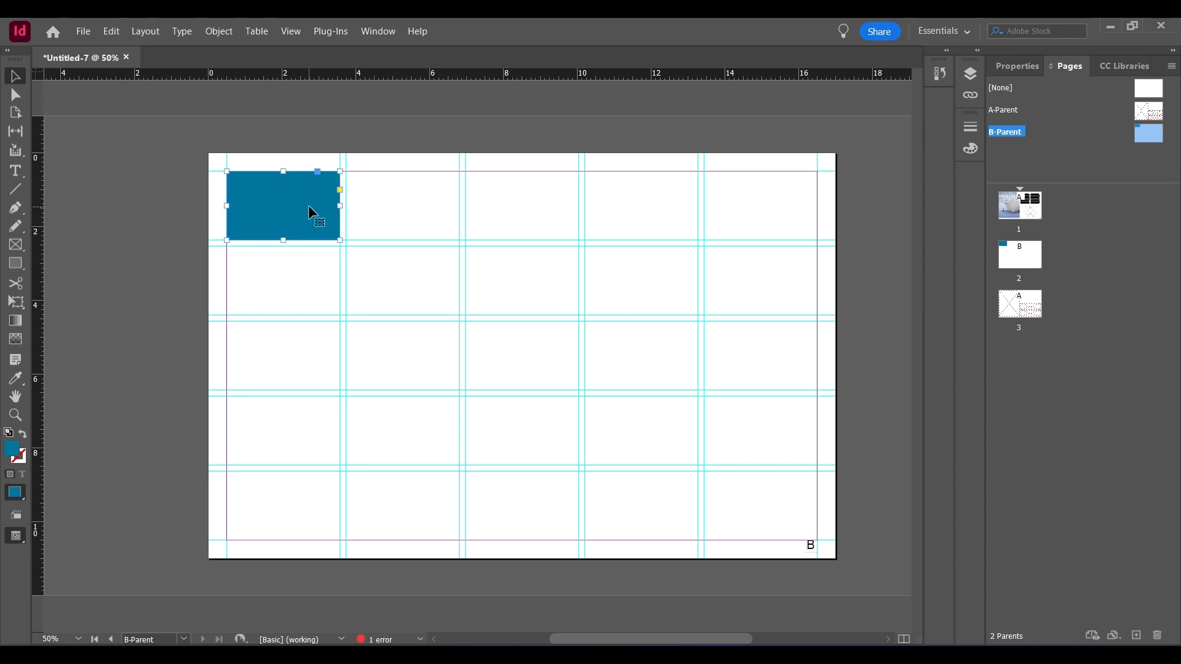
{"action": "left_click", "coordinate": [421, 205]}
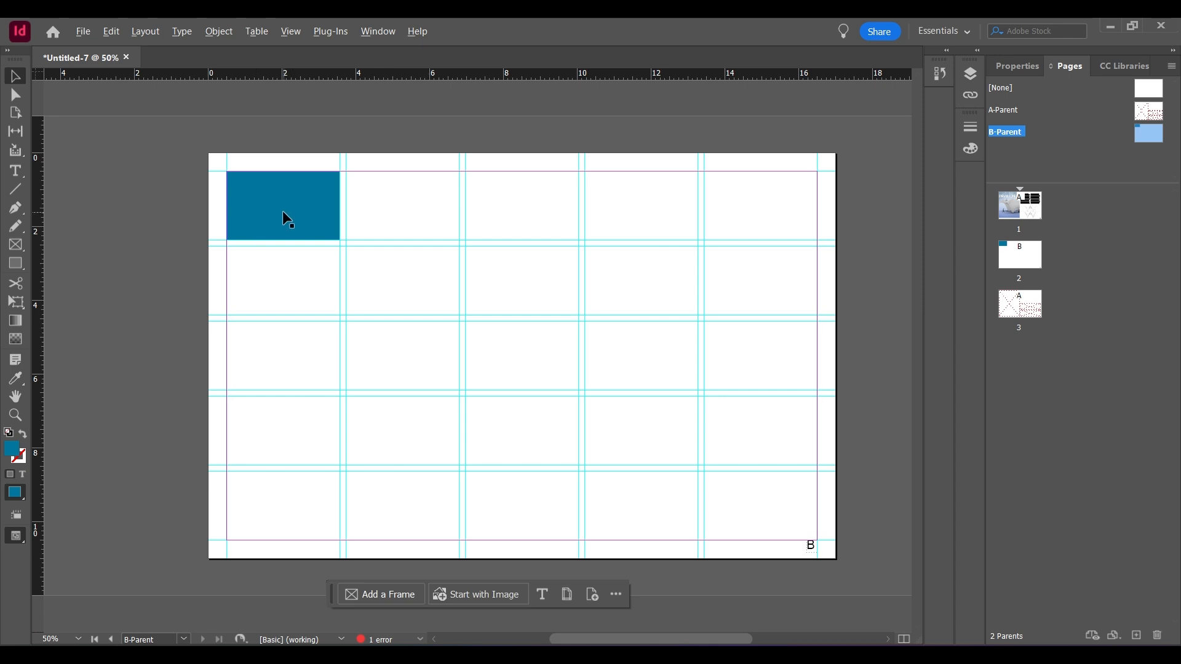
{"action": "left_click_drag", "start_coordinate": [286, 219], "coordinate": [756, 232]}
{"action": "left_click", "coordinate": [625, 304]}
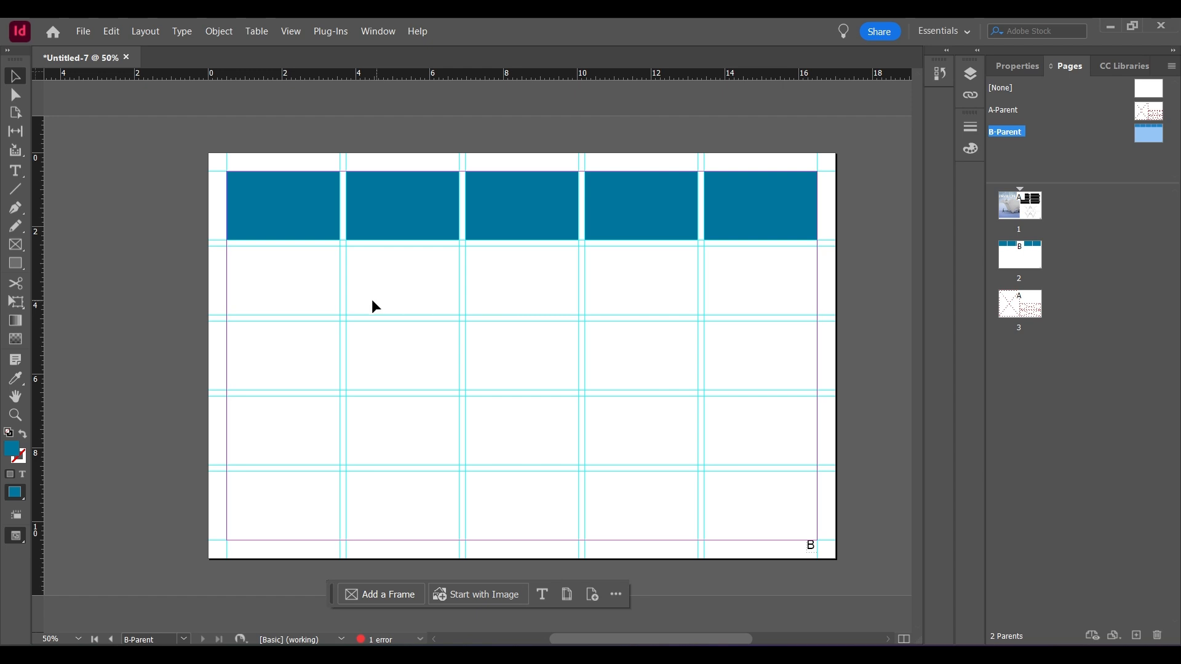
Step: Draw a teal rectangle spanning the first two columns of the second grid row
{"action": "left_click", "coordinate": [14, 263]}
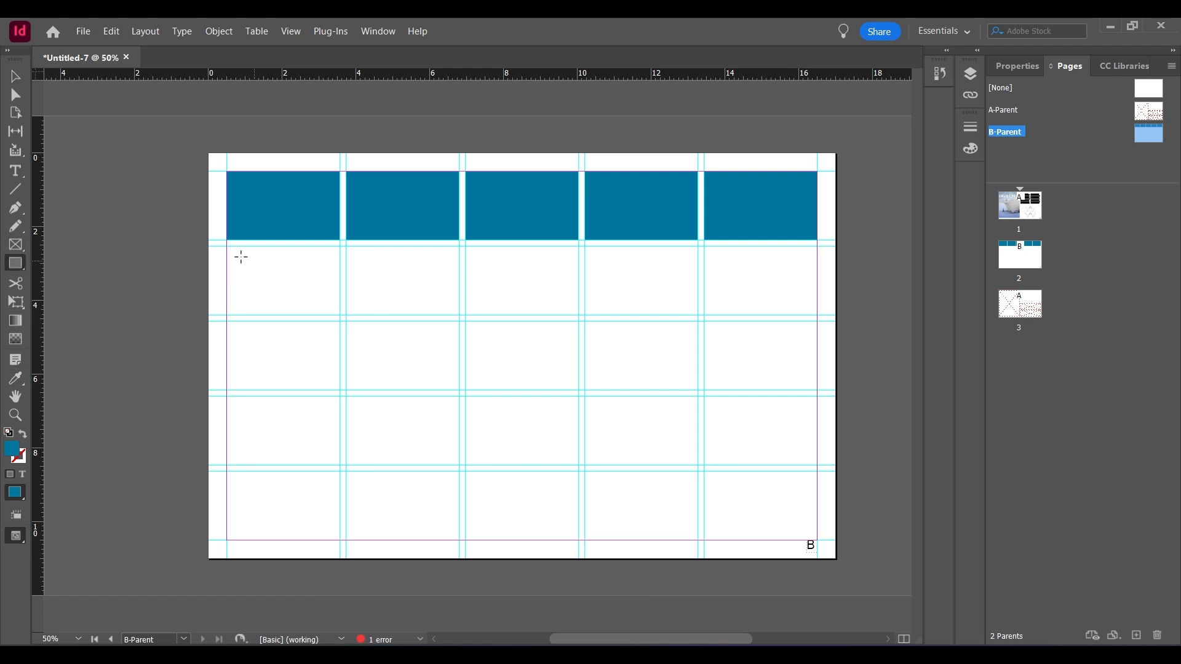
{"action": "left_click_drag", "start_coordinate": [227, 246], "coordinate": [459, 315]}
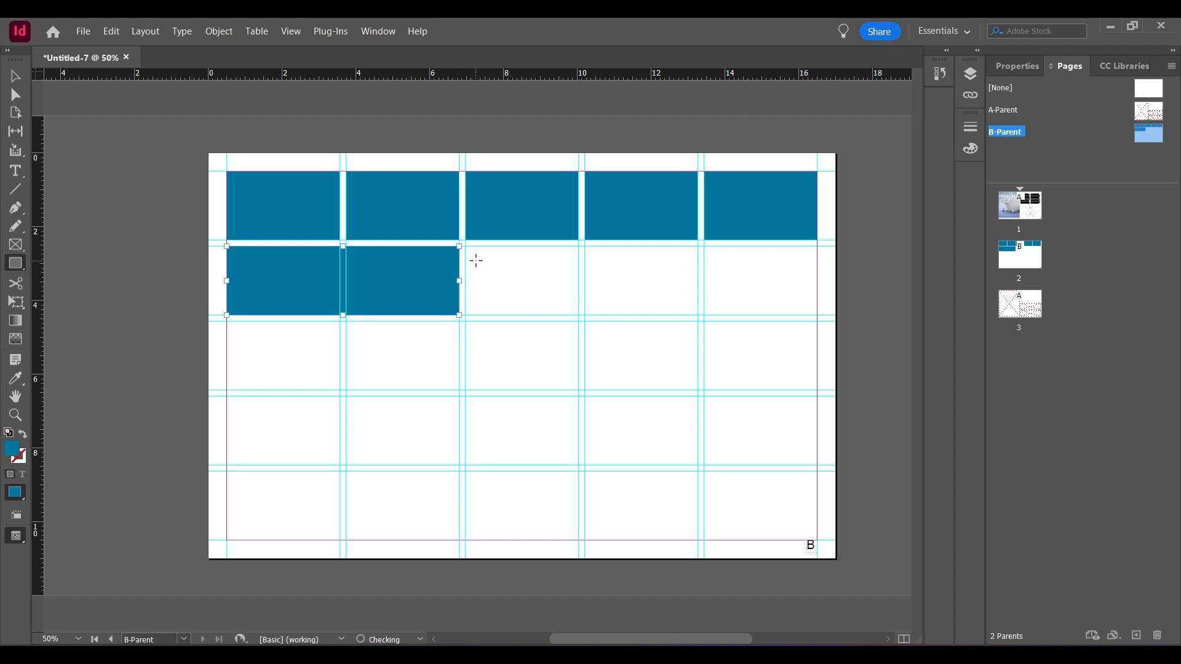
Step: Try a second two-column rectangle over columns three and four of the second row, using a copy instead of a drawn one
{"action": "left_click_drag", "start_coordinate": [466, 250], "coordinate": [704, 315]}
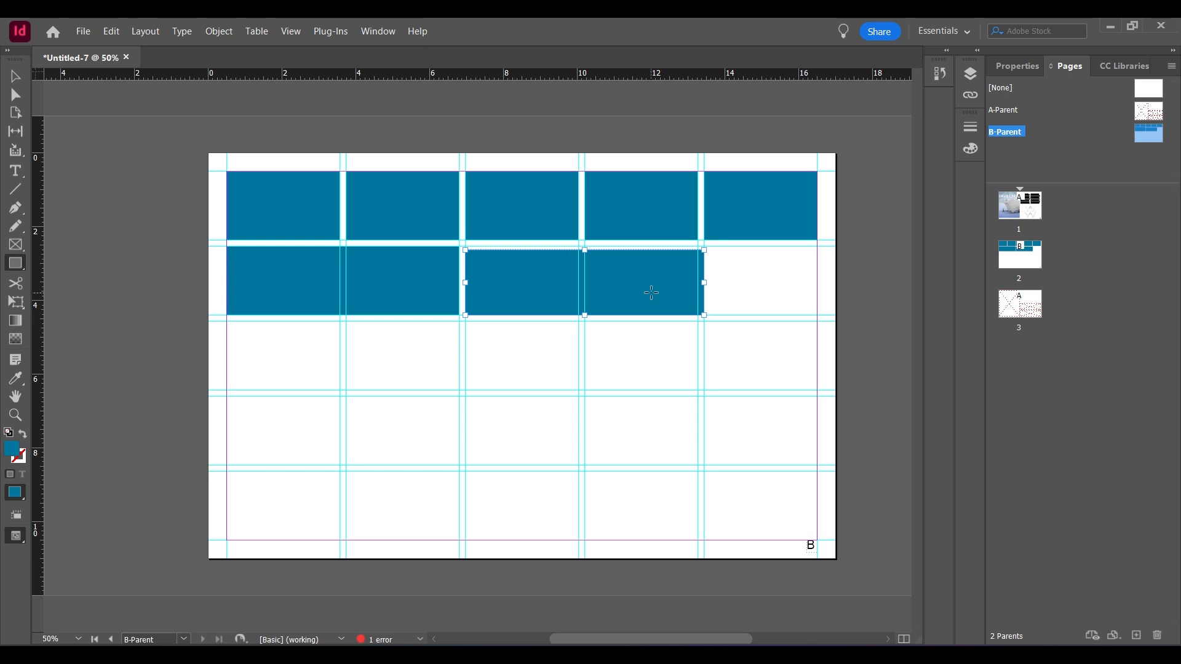
{"action": "key", "text": "Delete"}
{"action": "key", "text": "v"}
{"action": "left_click_drag", "start_coordinate": [403, 281], "coordinate": [639, 283]}
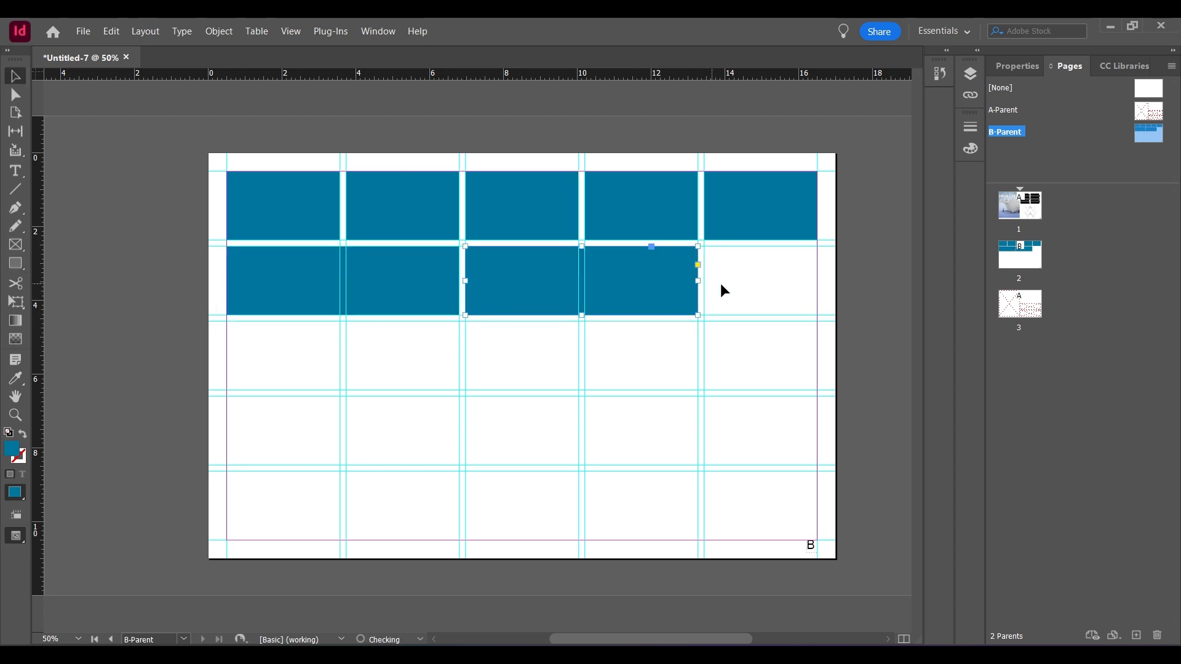
{"action": "left_click", "coordinate": [722, 285]}
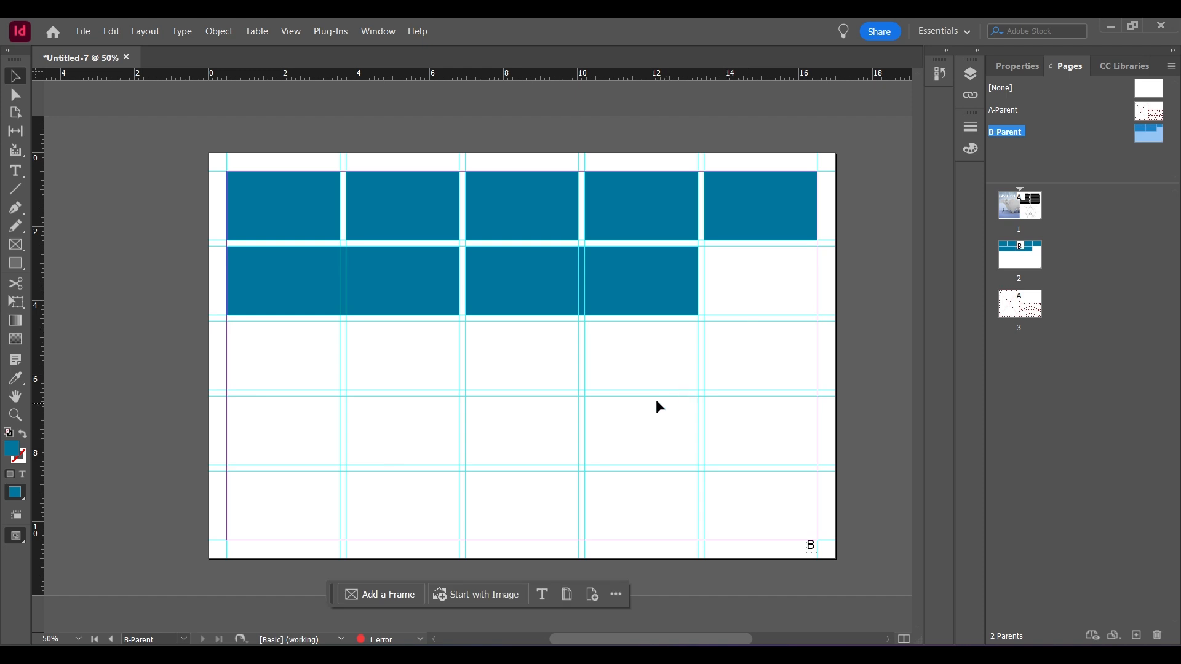
Step: Draw a teal rectangle covering the first two columns of the third and fourth grid rows
{"action": "key", "text": "m"}
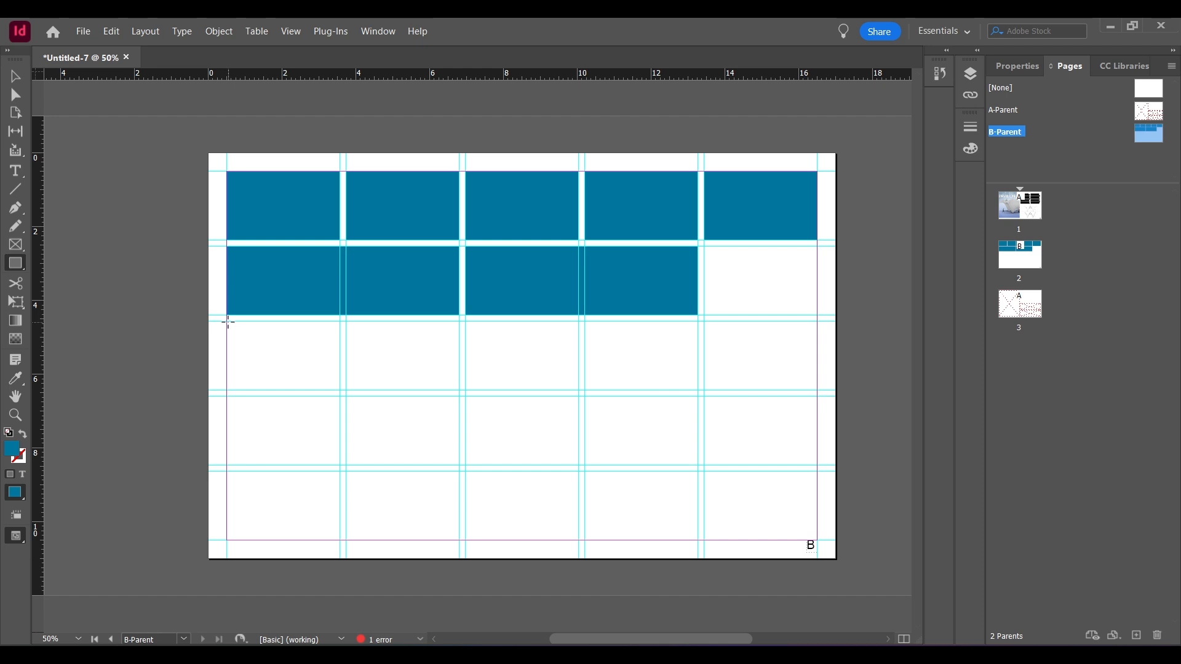
{"action": "left_click_drag", "start_coordinate": [227, 321], "coordinate": [460, 465]}
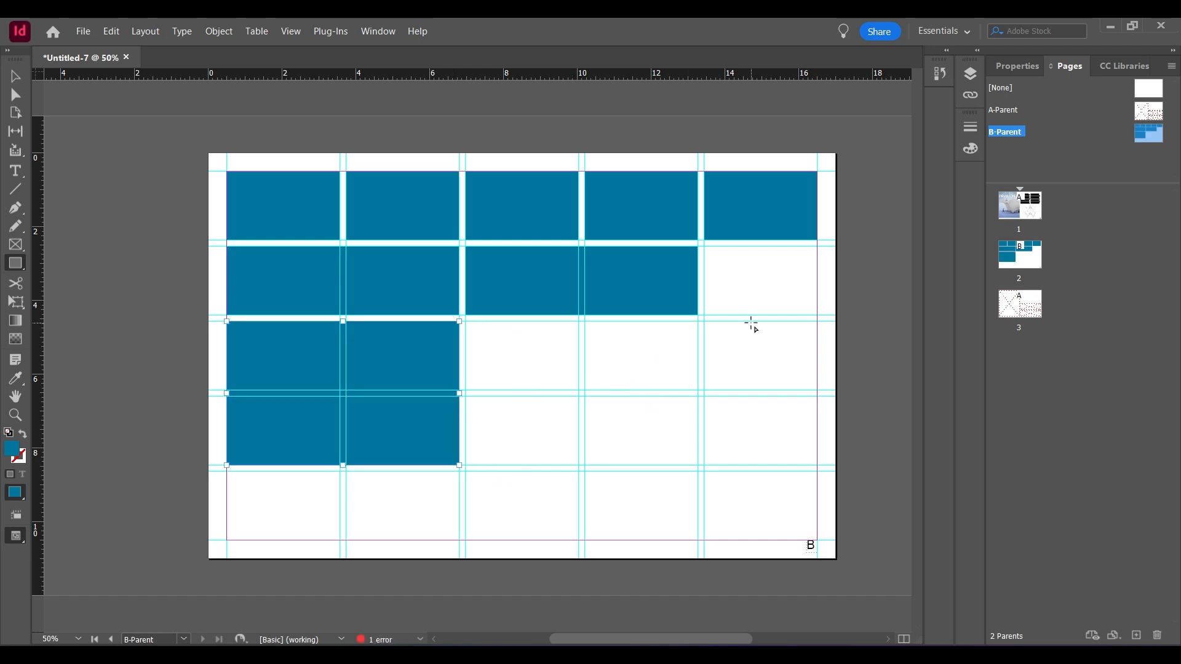
Step: Replace the copied rectangle in the second row with one spanning columns three to five and rows two to four
{"action": "key", "text": "a"}
{"action": "left_click", "coordinate": [545, 293]}
{"action": "key", "text": "Delete"}
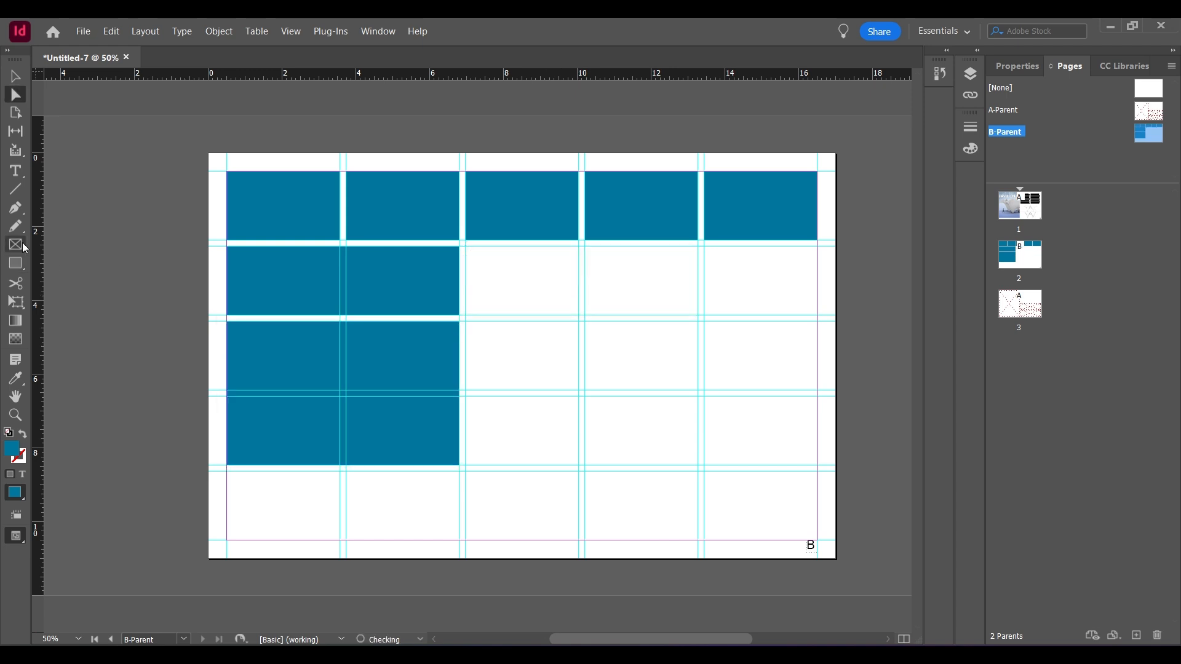
{"action": "left_click", "coordinate": [16, 263]}
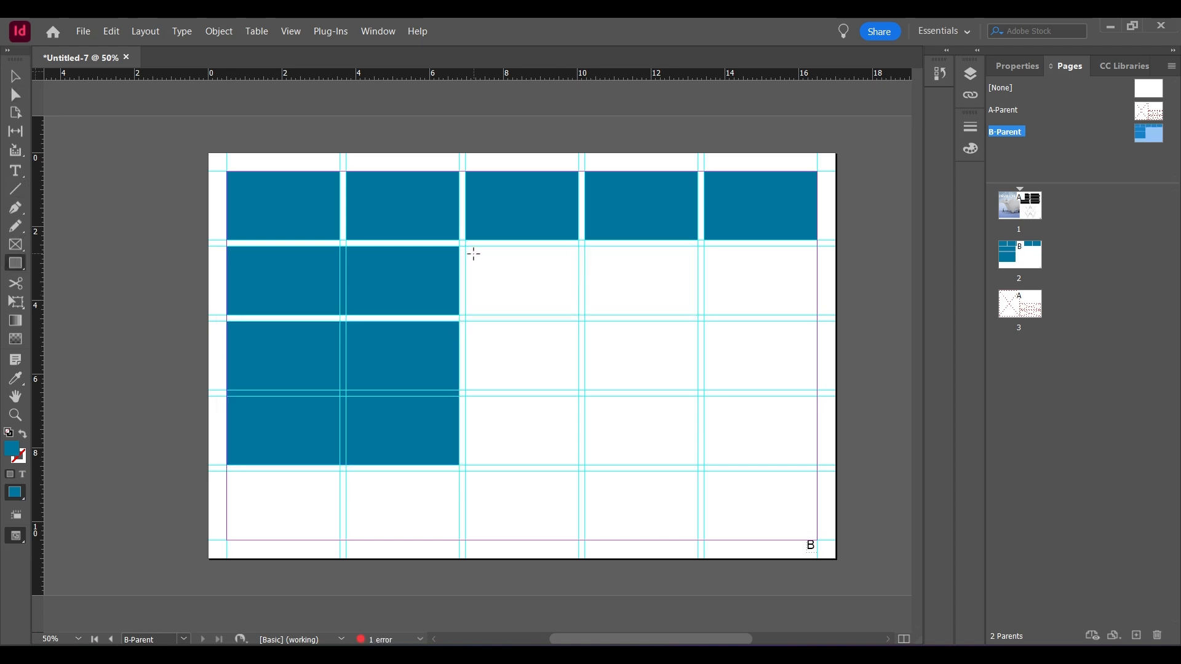
{"action": "left_click_drag", "start_coordinate": [465, 246], "coordinate": [818, 467]}
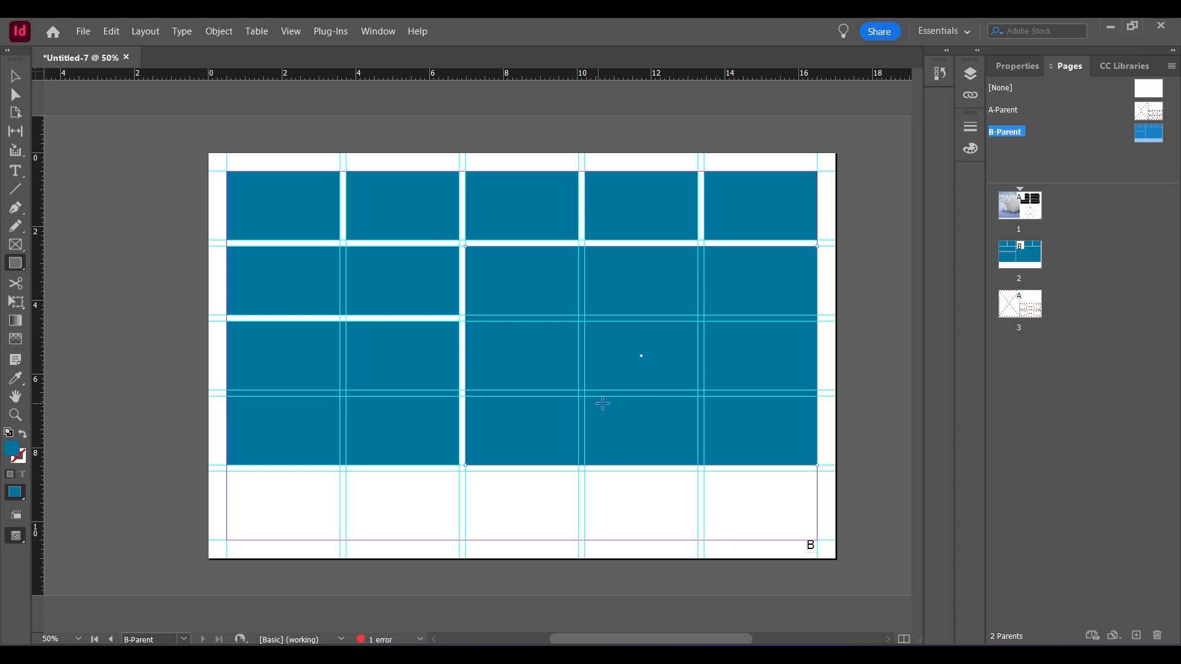
Step: Preview the B-Parent rectangles without guides, and return to the normal view
{"action": "key", "text": "w"}
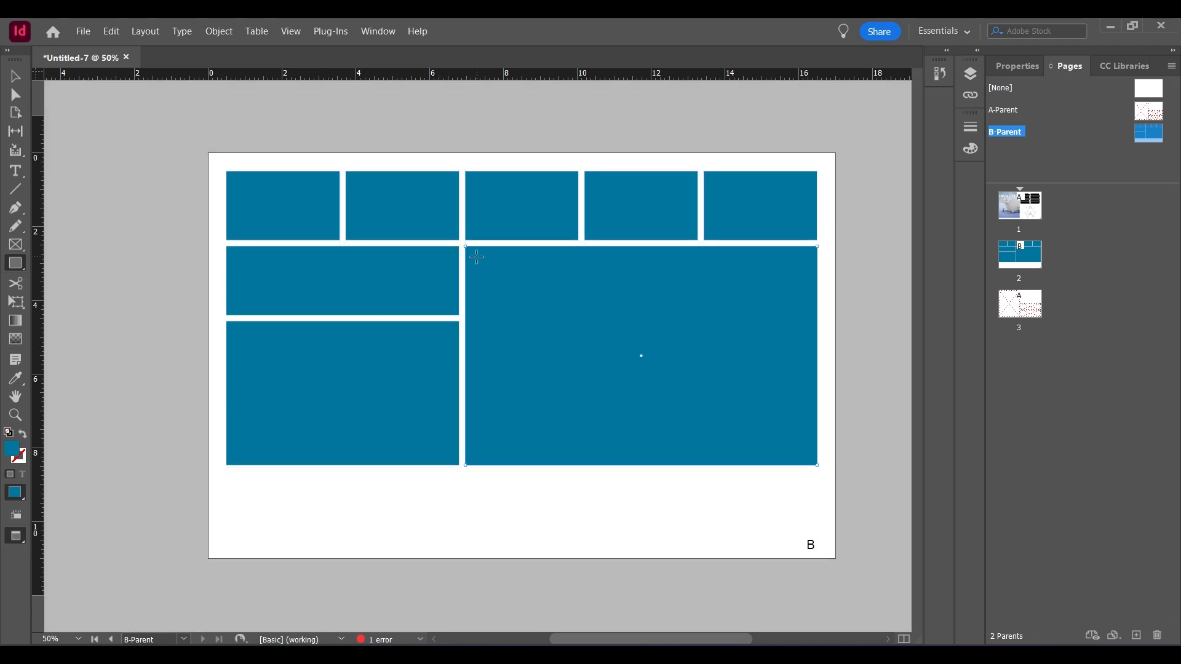
{"action": "key", "text": "a"}
{"action": "left_click", "coordinate": [858, 369]}
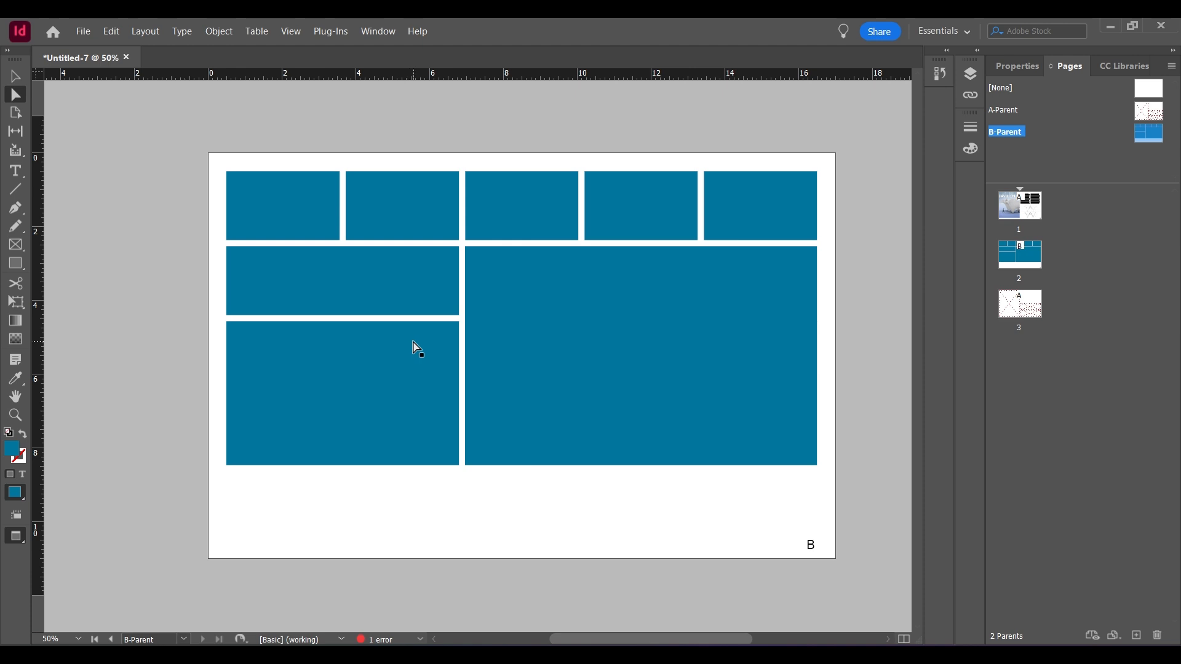
{"action": "key", "text": "w"}
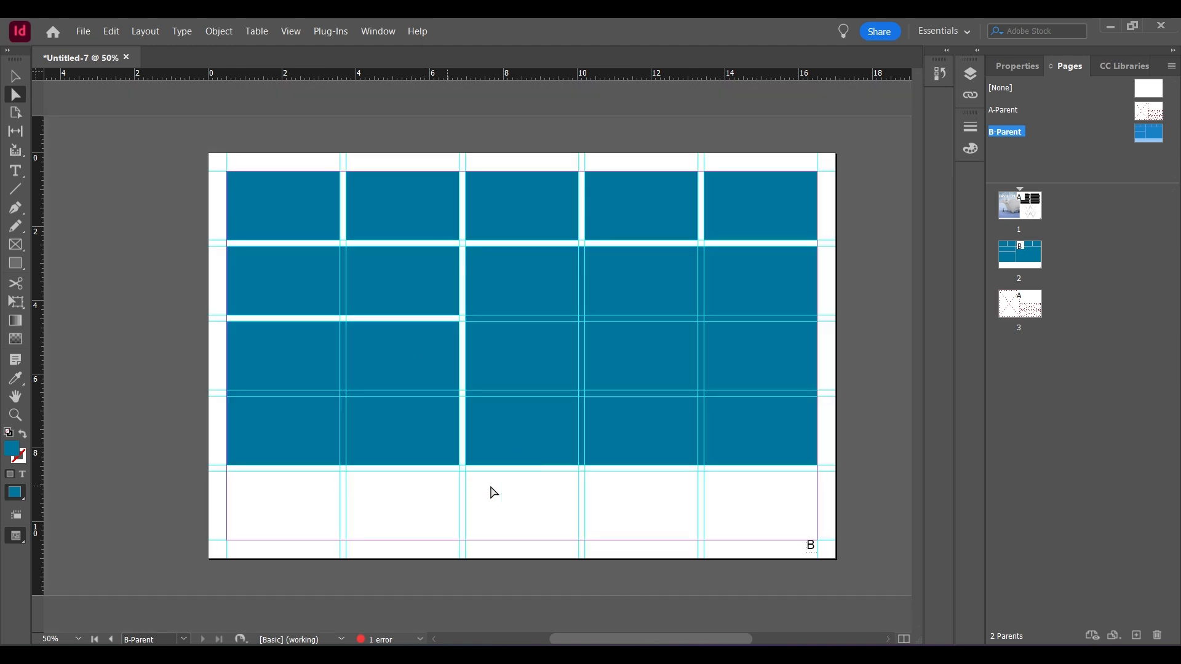
Step: Create a text frame across the first two columns of the bottom grid row and set its font to Arial
{"action": "left_click", "coordinate": [15, 171]}
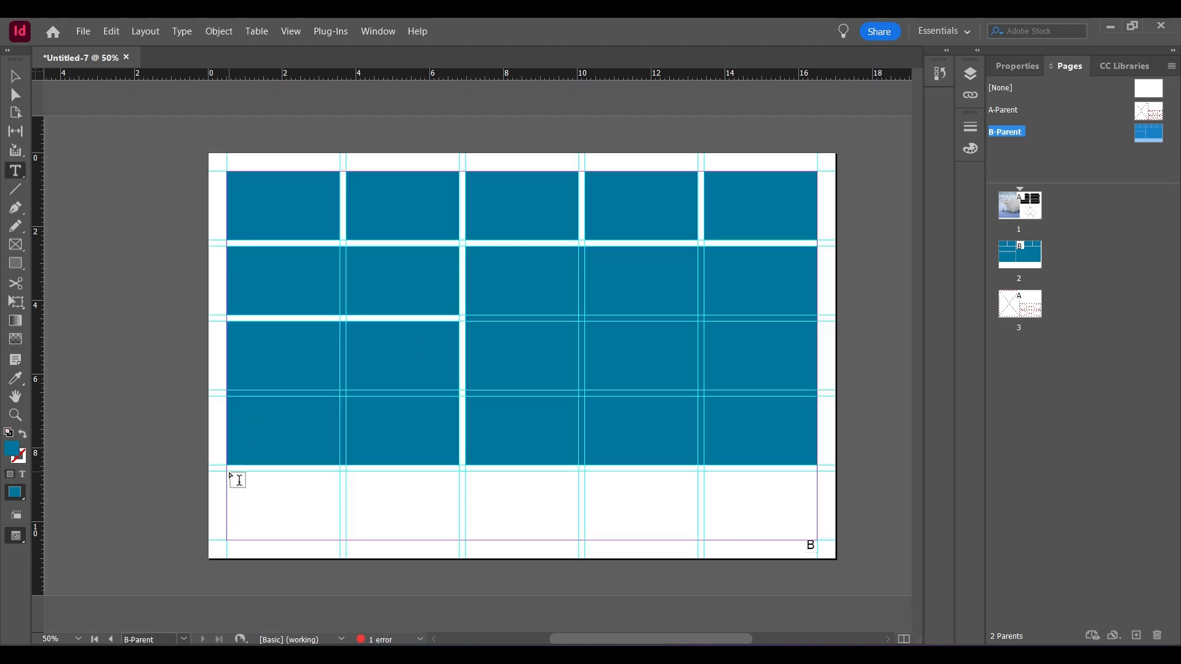
{"action": "left_click_drag", "start_coordinate": [227, 472], "coordinate": [464, 543]}
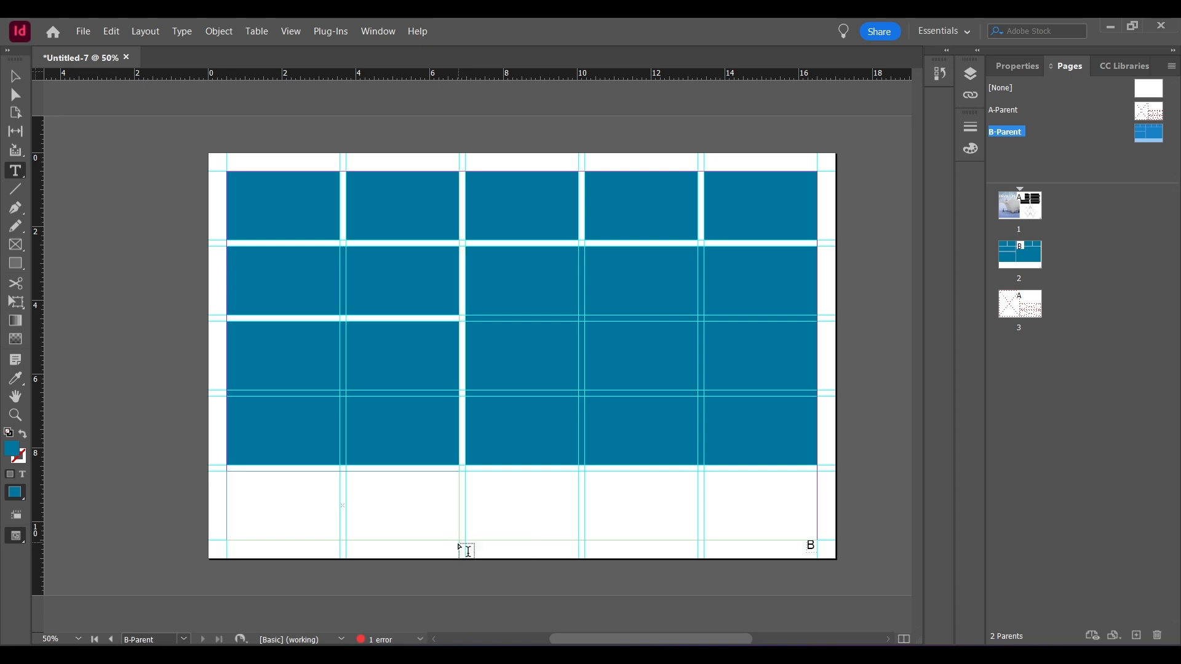
{"action": "left_click", "coordinate": [301, 572]}
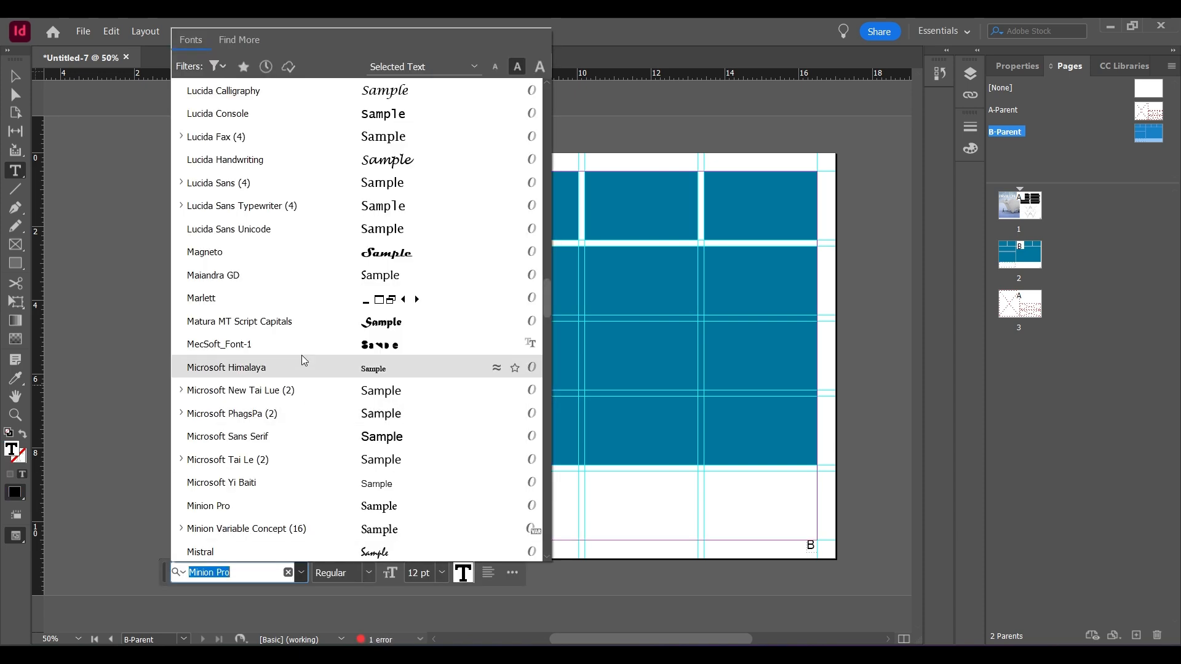
{"action": "scroll", "coordinate": [304, 246], "scroll_direction": "up", "scroll_amount": 9}
{"action": "scroll", "coordinate": [299, 229], "scroll_direction": "up", "scroll_amount": 2}
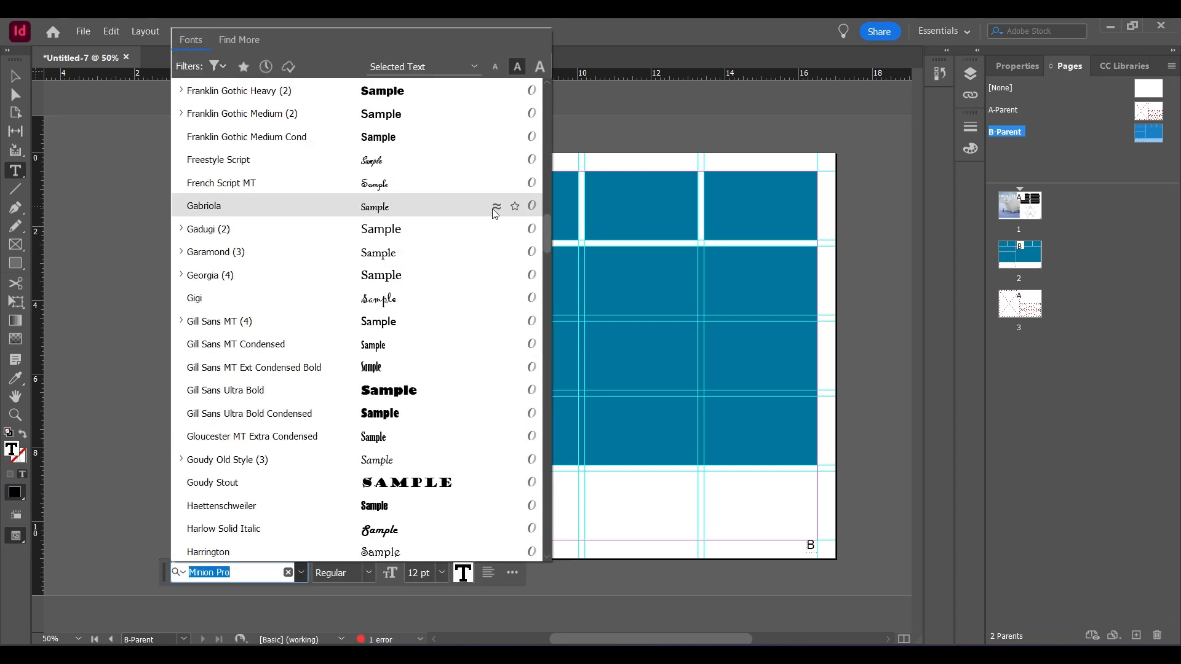
{"action": "left_click_drag", "start_coordinate": [548, 228], "coordinate": [548, 87]}
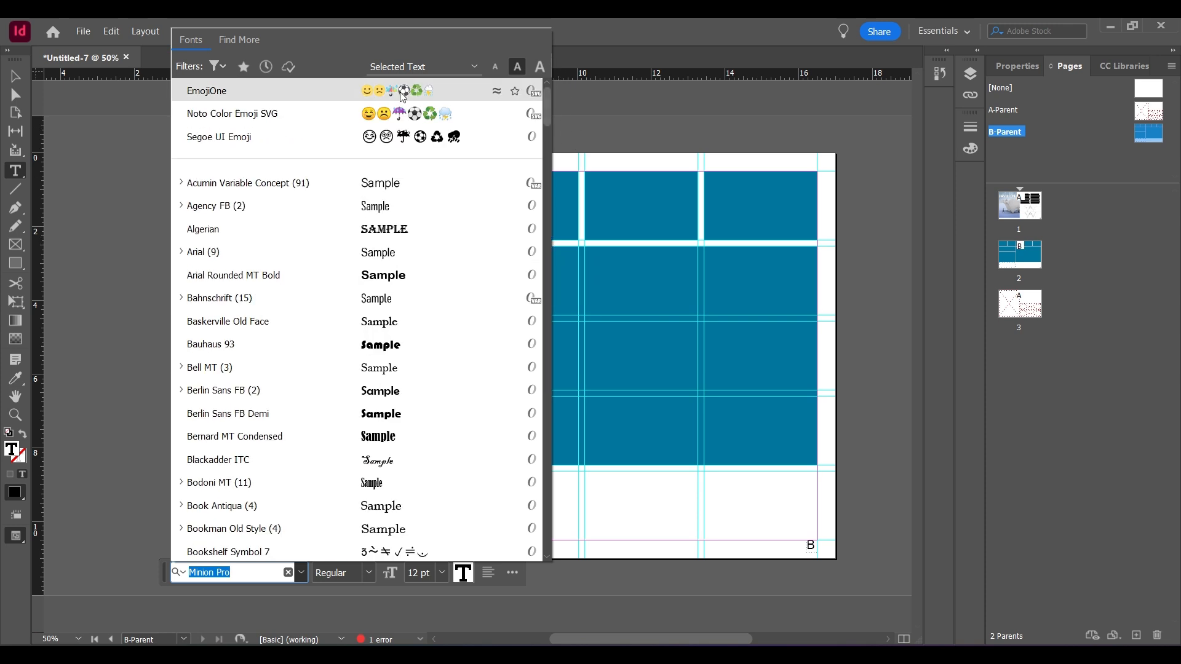
{"action": "left_click", "coordinate": [209, 251]}
Step: Fill the new text frame with placeholder text
{"action": "right_click", "coordinate": [256, 511]}
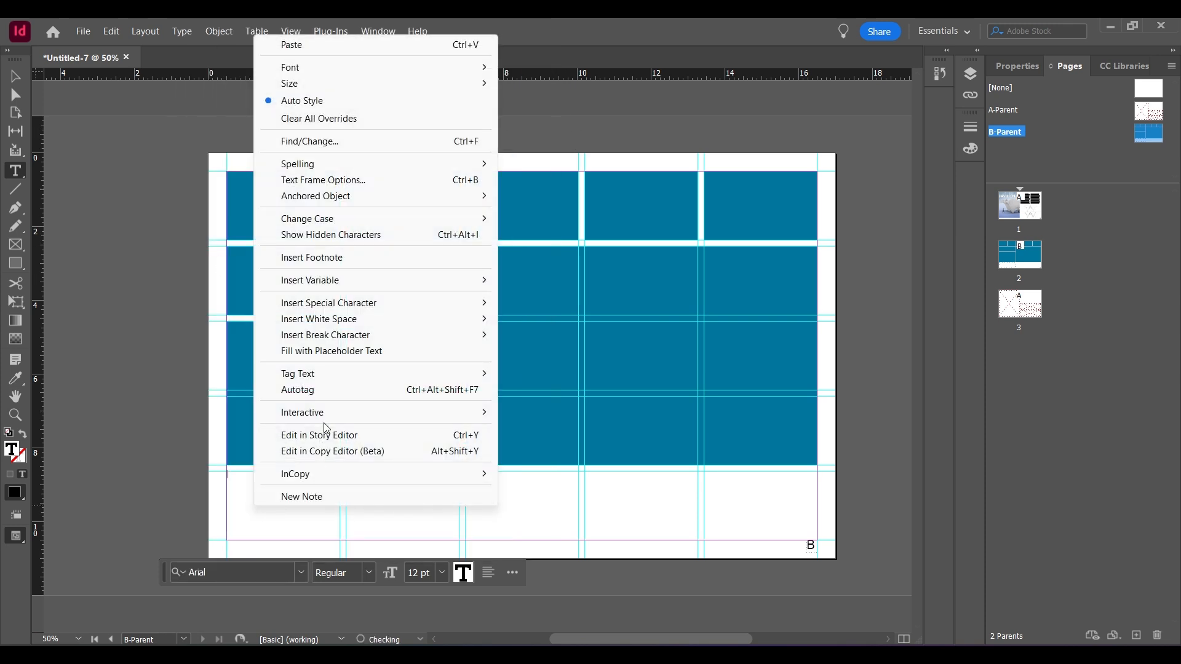
{"action": "left_click", "coordinate": [329, 356]}
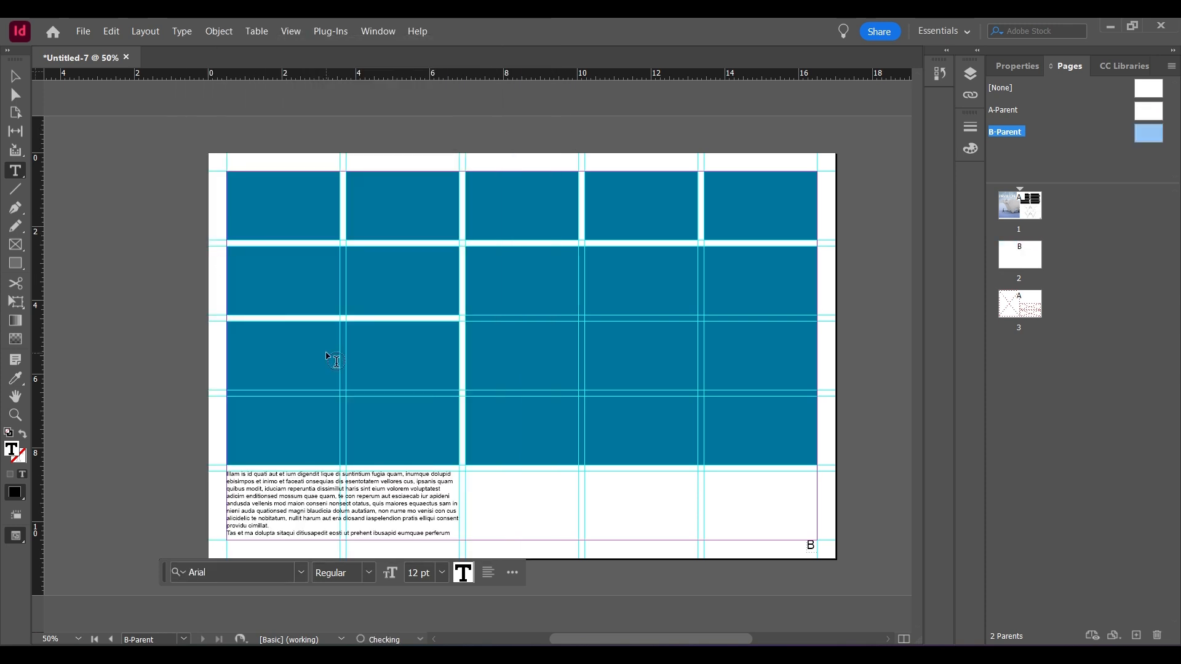
{"action": "key", "text": "Escape"}
{"action": "left_click", "coordinate": [506, 518]}
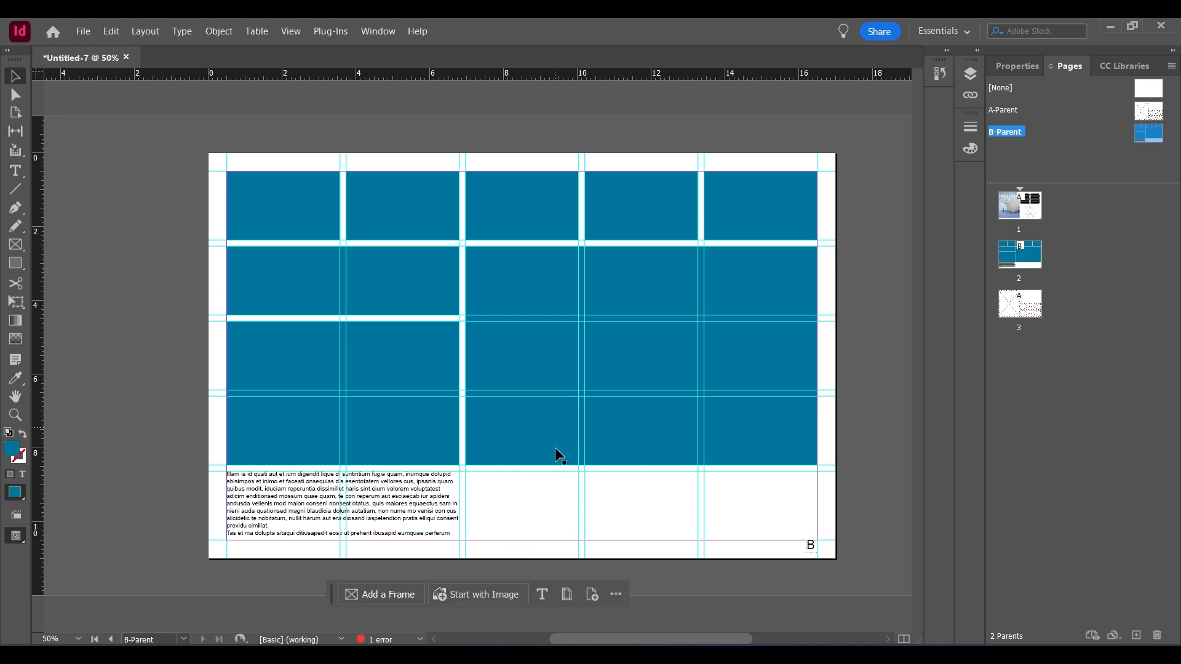
Step: Extend the large three-column rectangle down to the bottom margin
{"action": "left_click", "coordinate": [626, 363]}
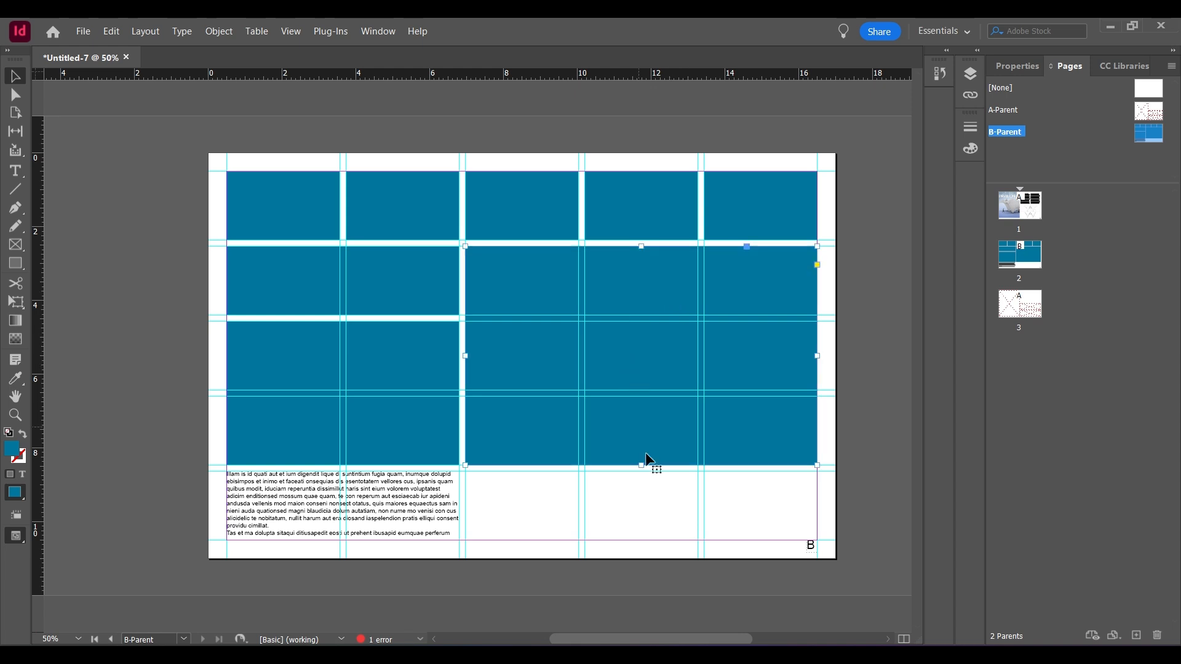
{"action": "left_click_drag", "start_coordinate": [641, 465], "coordinate": [644, 544]}
{"action": "left_click", "coordinate": [864, 455]}
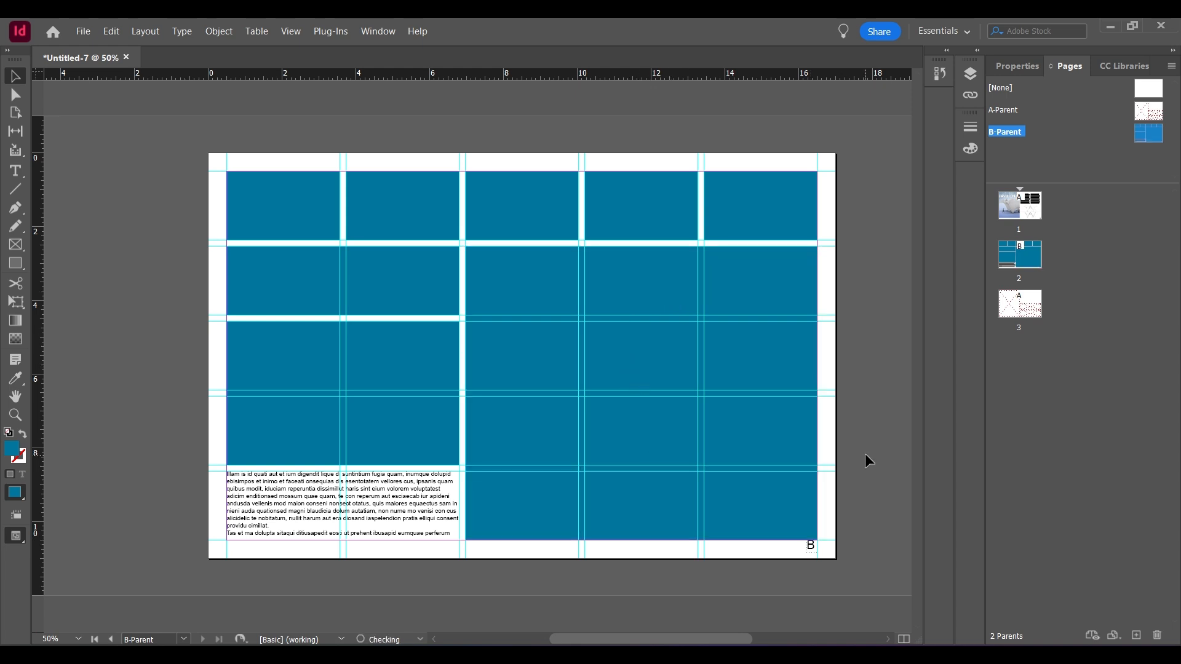
Step: Preview the layout without guides and compare pages 1 and 2
{"action": "key", "text": "w"}
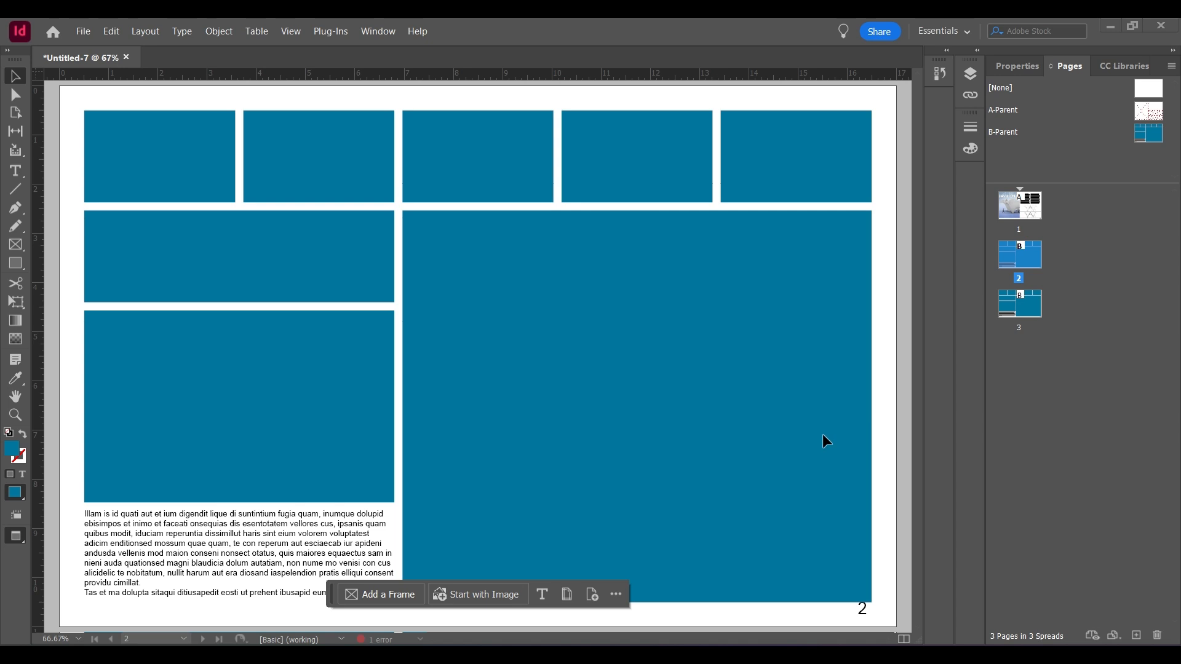
{"action": "scroll", "coordinate": [821, 433], "scroll_direction": "up", "scroll_amount": 3}
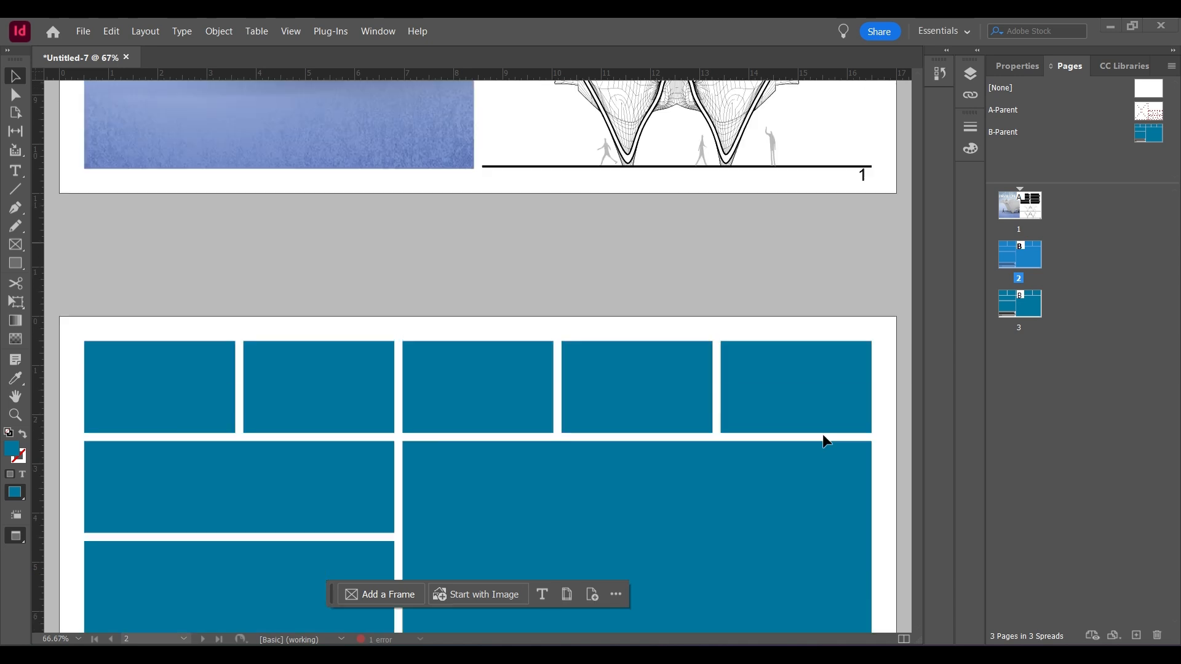
{"action": "scroll", "coordinate": [822, 433], "scroll_direction": "down", "scroll_amount": 3}
{"action": "scroll", "coordinate": [821, 433], "scroll_direction": "up", "scroll_amount": 3}
{"action": "scroll", "coordinate": [821, 434], "scroll_direction": "up", "scroll_amount": 3}
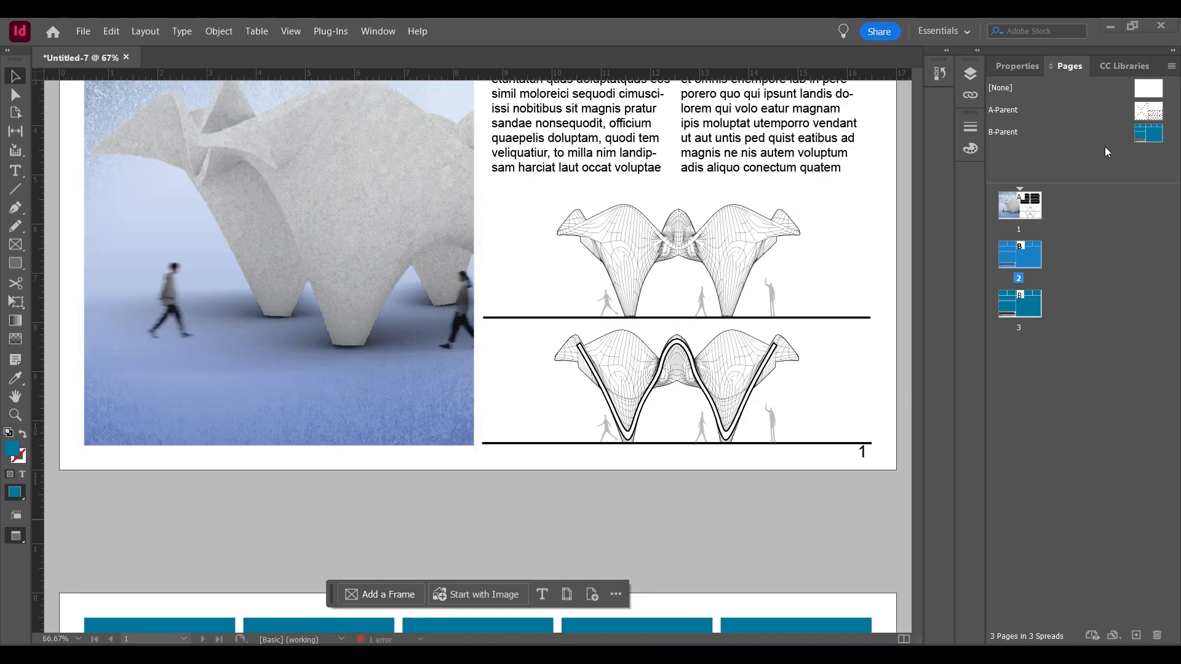
Step: Open the A-Parent page and examine its frame layout
{"action": "double_click", "coordinate": [1145, 111]}
{"action": "scroll", "coordinate": [759, 291], "scroll_direction": "up", "scroll_amount": 2}
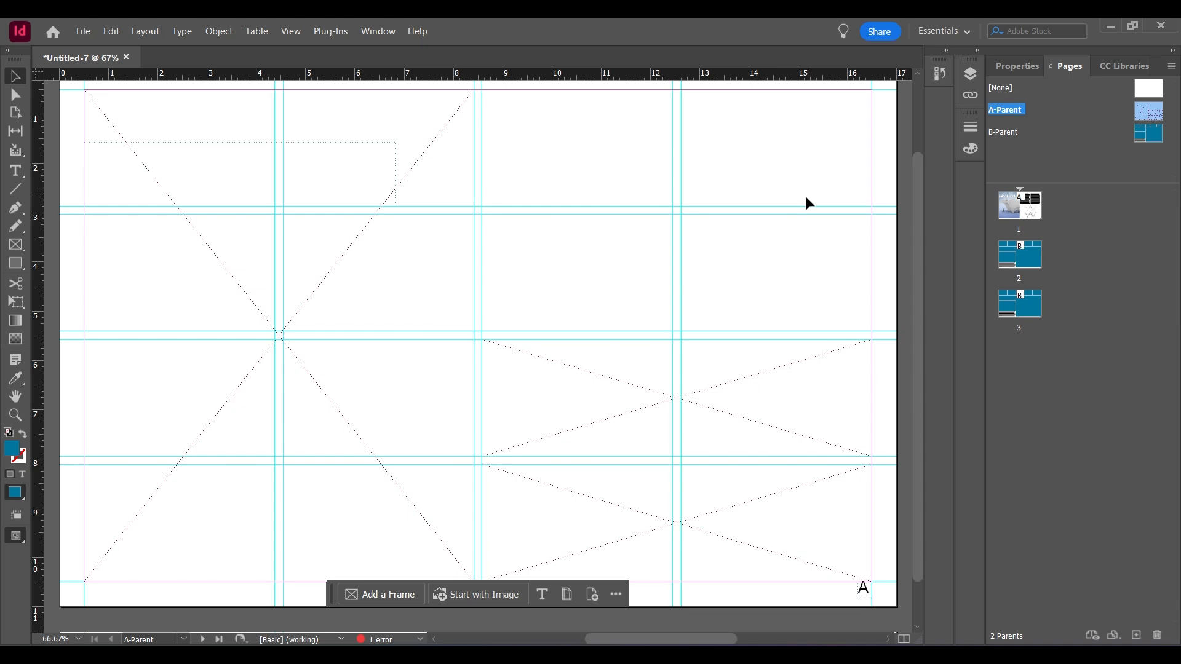
{"action": "scroll", "coordinate": [844, 323], "scroll_direction": "up", "scroll_amount": 2}
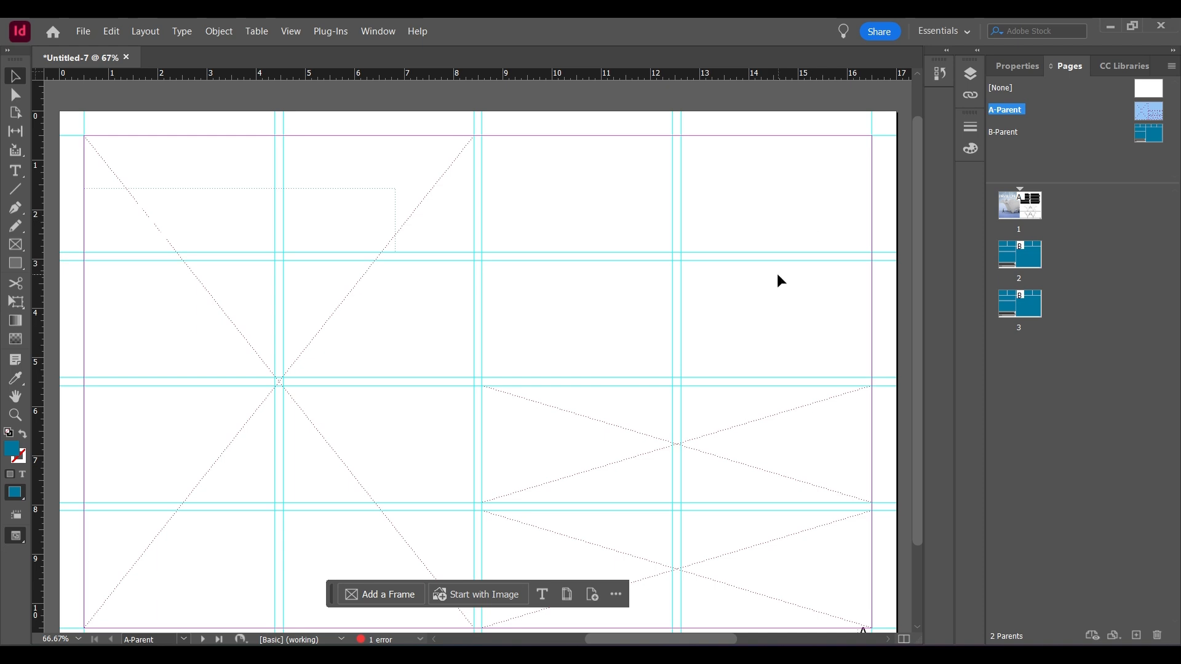
{"action": "scroll", "coordinate": [778, 274], "scroll_direction": "down", "scroll_amount": 4}
{"action": "scroll", "coordinate": [778, 274], "scroll_direction": "up", "scroll_amount": 2}
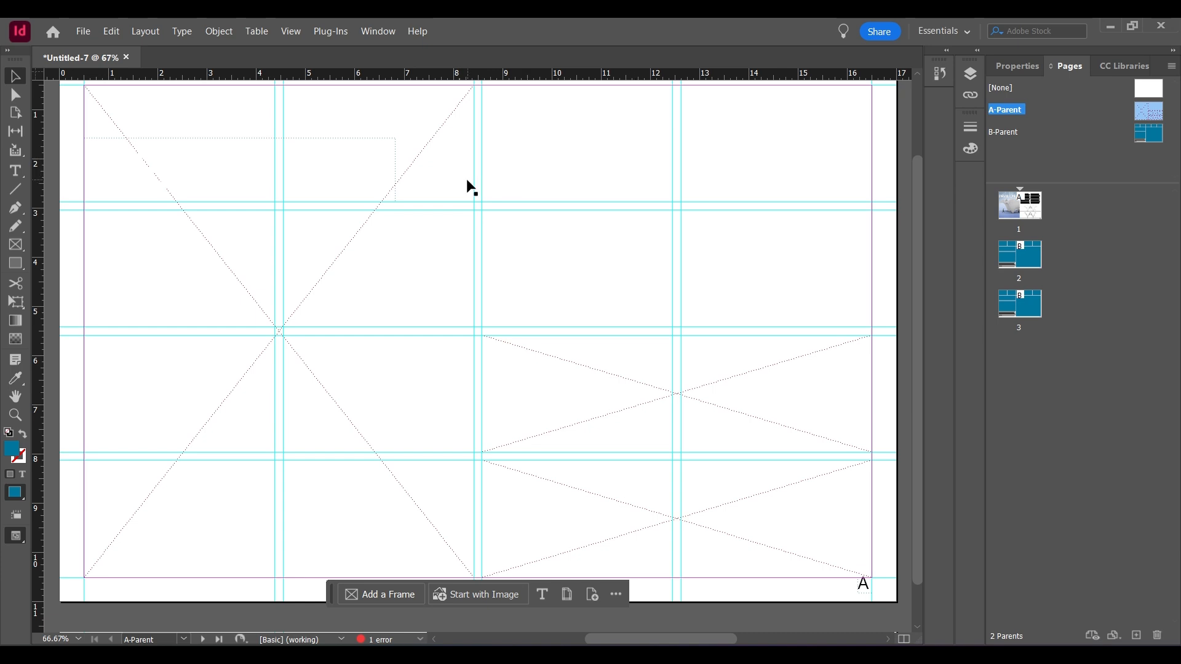
Step: Go to page 1 and review its layout and the rectangle grid on page 2
{"action": "double_click", "coordinate": [1032, 211]}
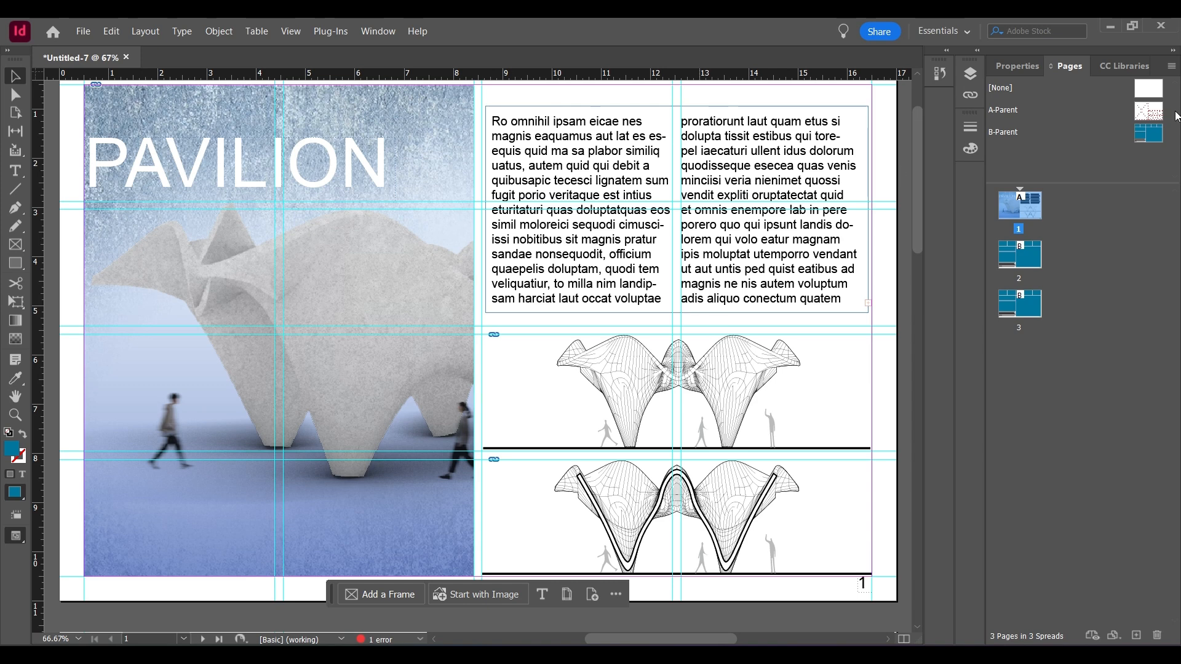
{"action": "scroll", "coordinate": [885, 372], "scroll_direction": "down", "scroll_amount": 1}
{"action": "scroll", "coordinate": [879, 363], "scroll_direction": "up", "scroll_amount": 2}
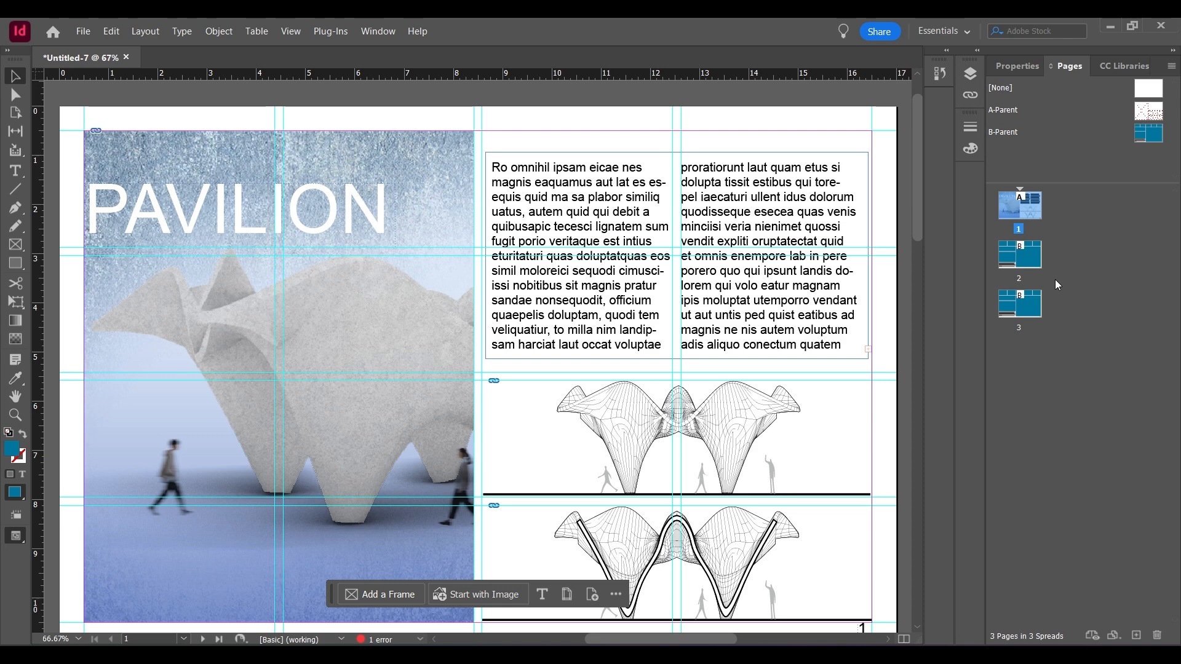
{"action": "scroll", "coordinate": [555, 200], "scroll_direction": "down", "scroll_amount": 3}
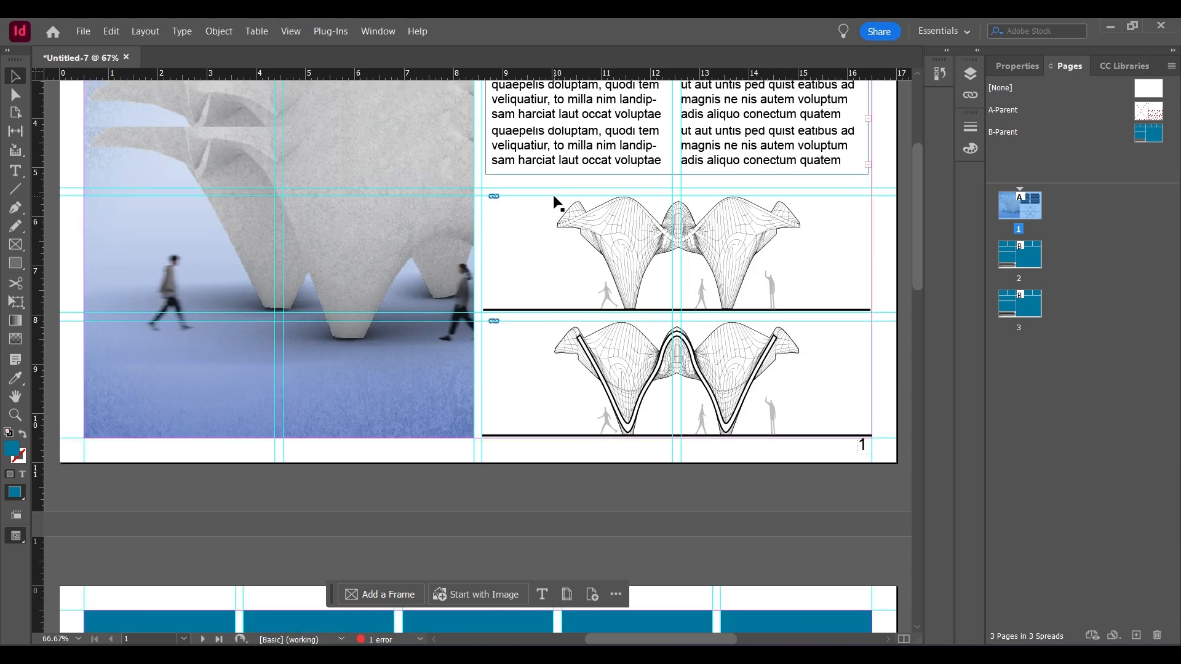
{"action": "scroll", "coordinate": [555, 201], "scroll_direction": "down", "scroll_amount": 5}
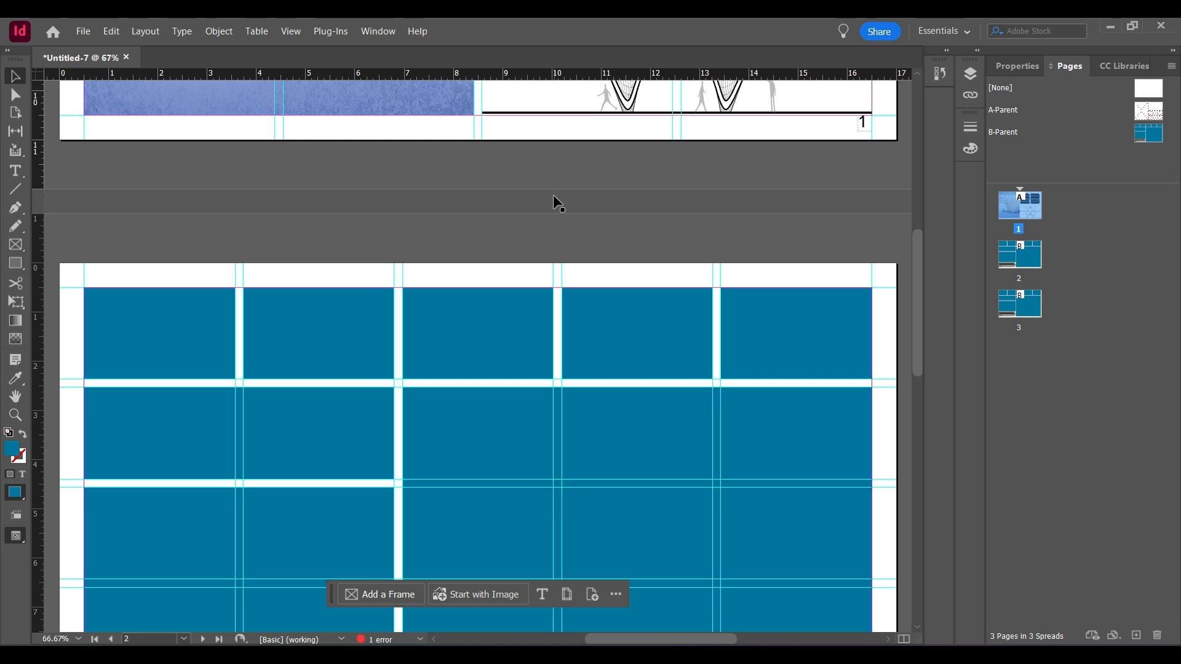
{"action": "scroll", "coordinate": [541, 205], "scroll_direction": "down", "scroll_amount": 3}
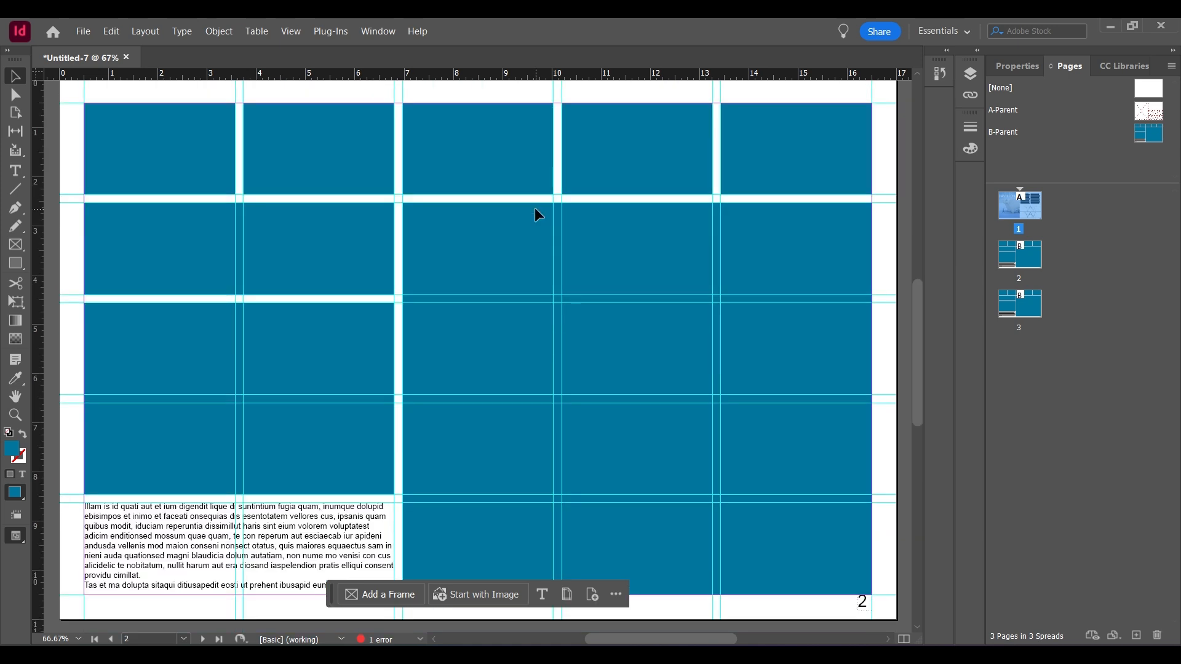